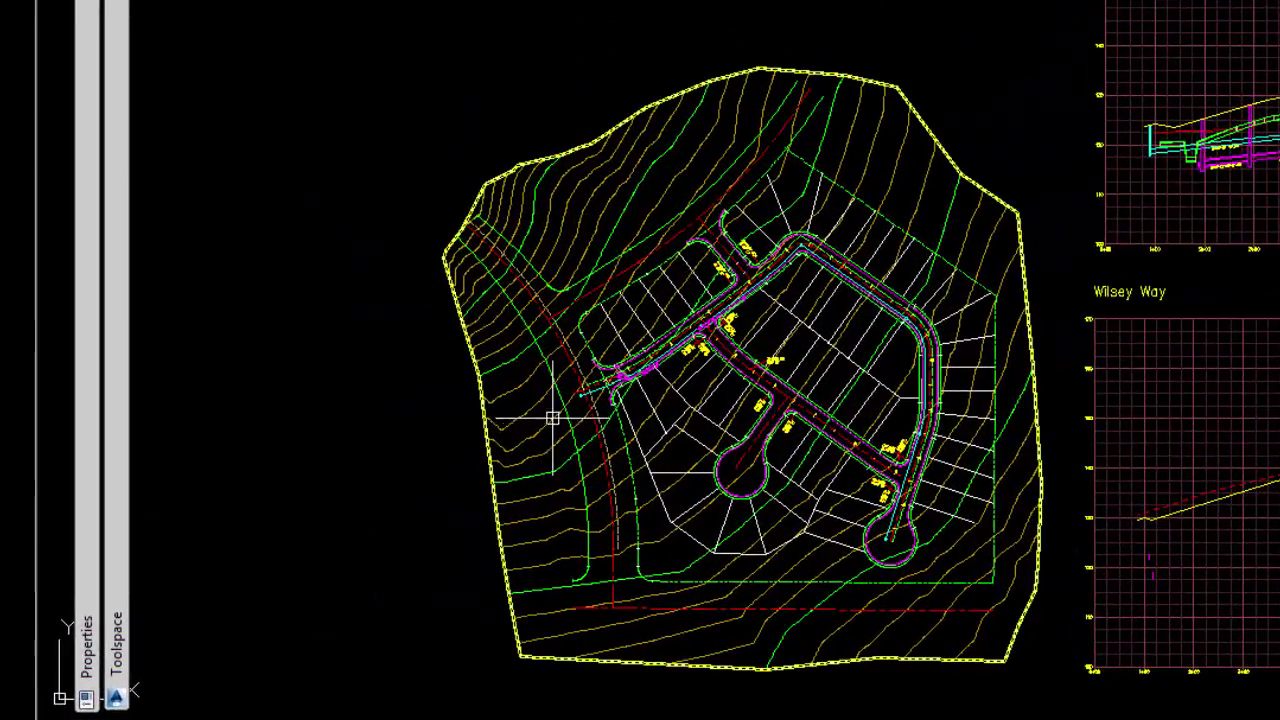
# Step: Select the green contour at the site's left edge, then clear the selection
pyautogui.click(584, 392)
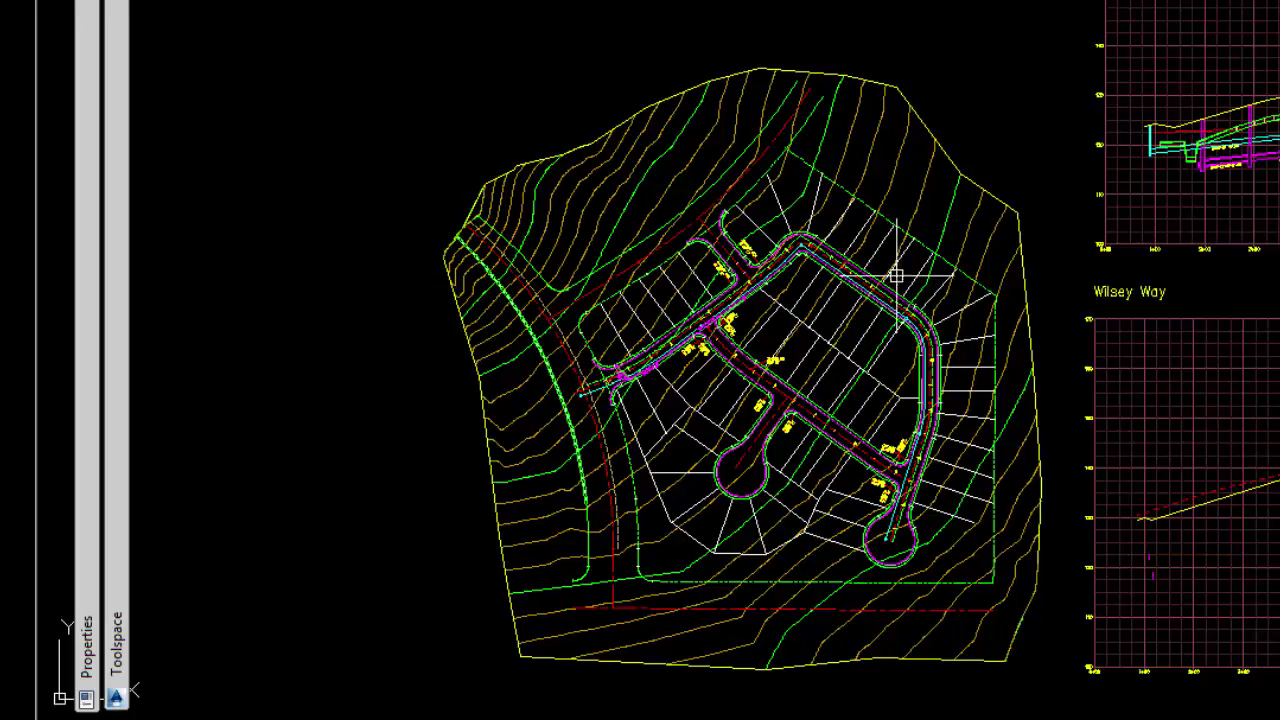
pyautogui.press('Escape')
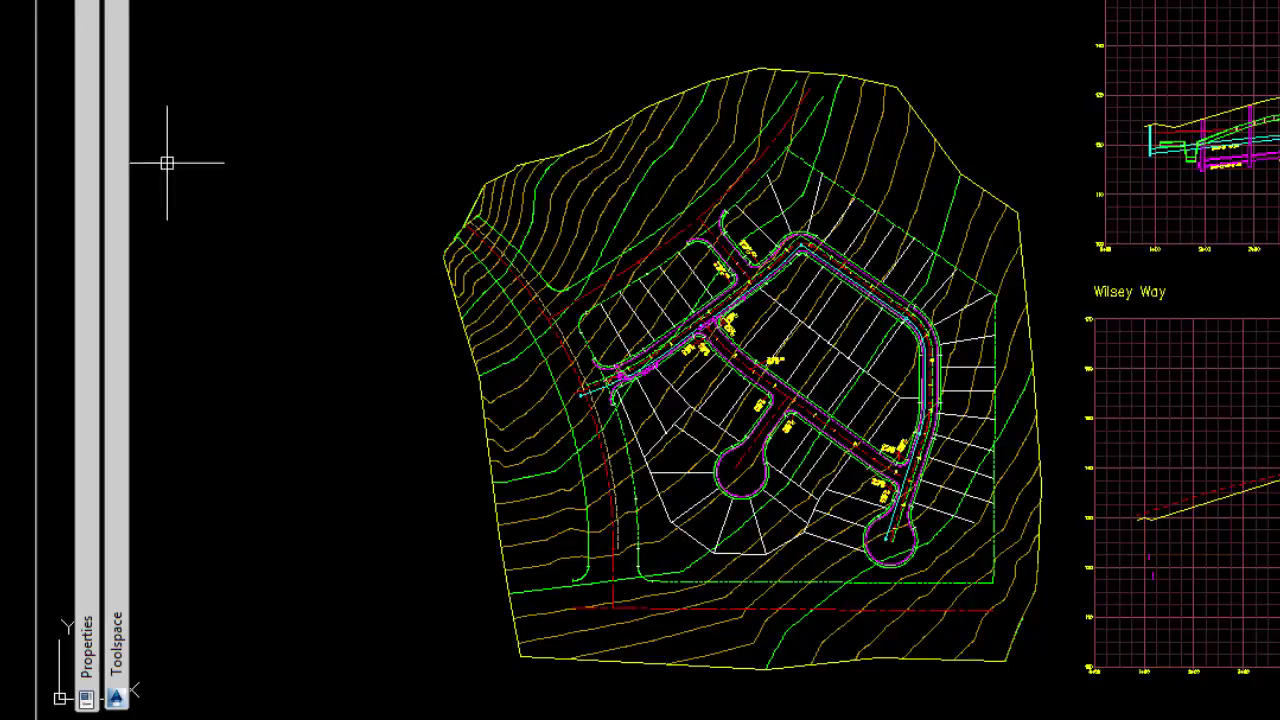
# Step: List Pomerado Road's four profiles in Prospector and zoom in on its profile view
pyautogui.moveTo(109, 171)
pyautogui.doubleClick(200, 67)
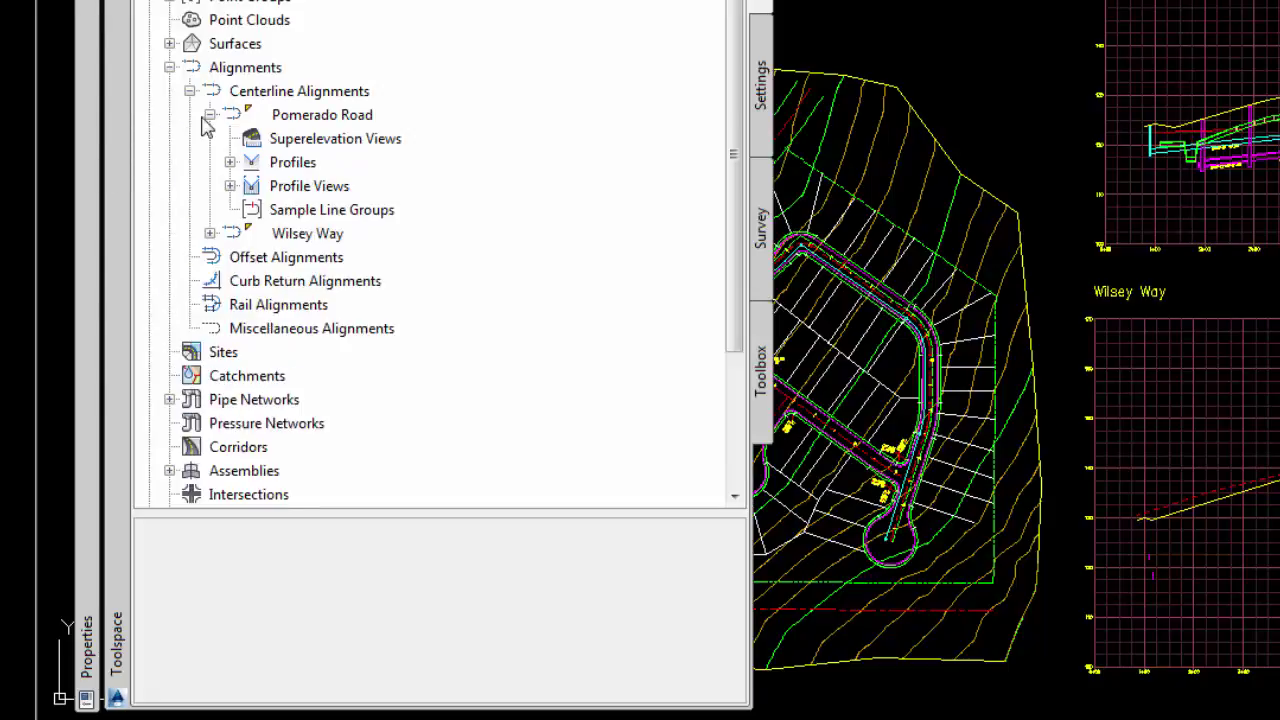
pyautogui.click(229, 163)
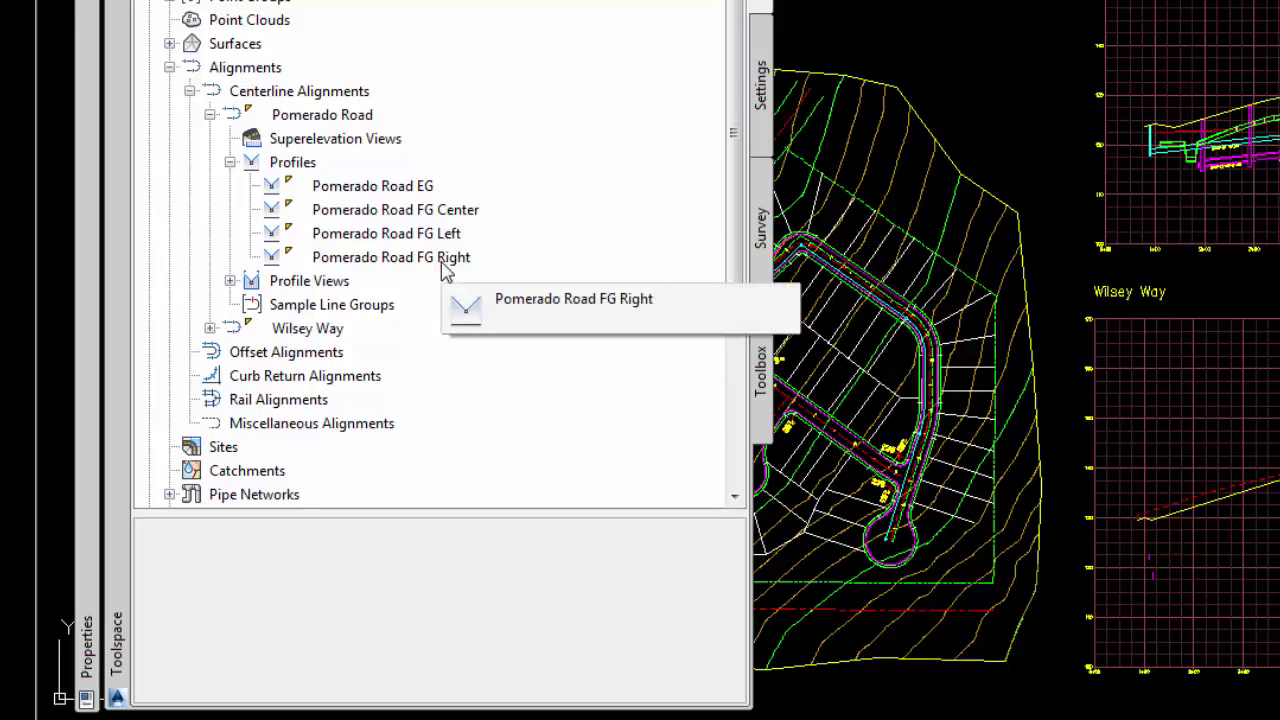
pyautogui.scroll(3, 900, 294)
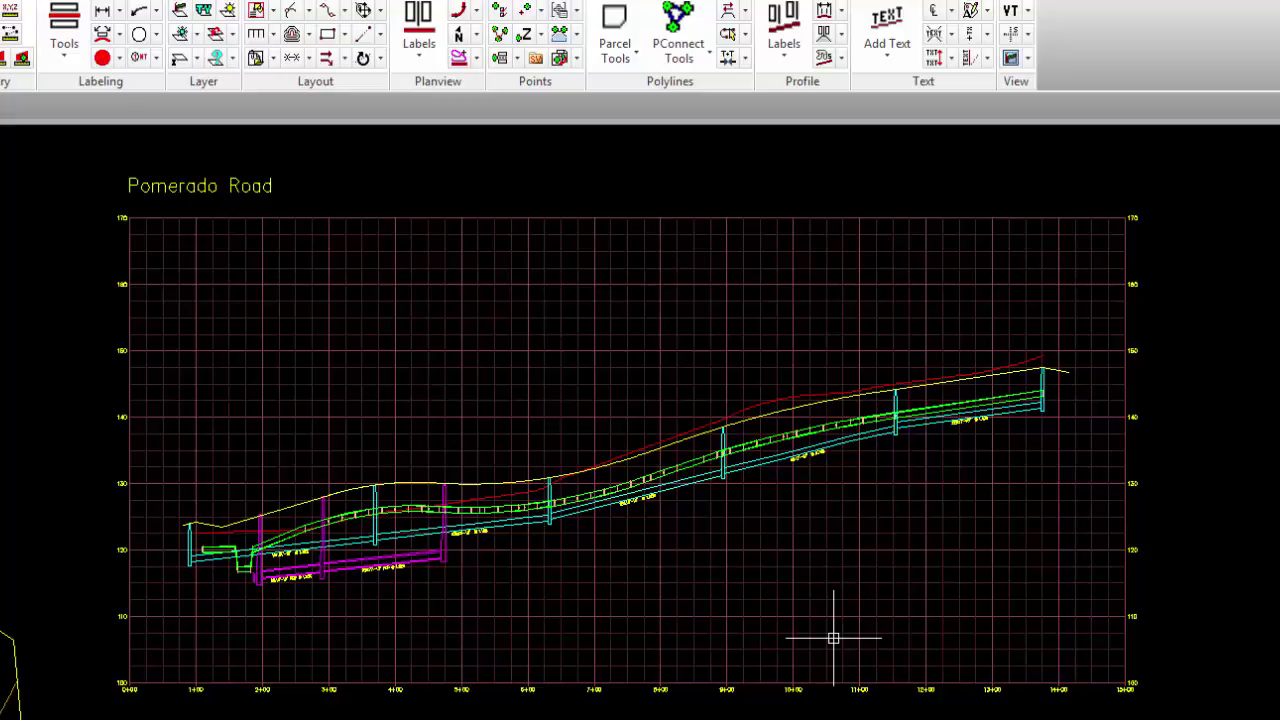
# Step: In Profile View Properties, uncheck Draw for the Pomerado Road EG and FG Center profiles
pyautogui.click(795, 285)
pyautogui.rightClick(805, 292)
pyautogui.click(898, 480)
pyautogui.click(189, 184)
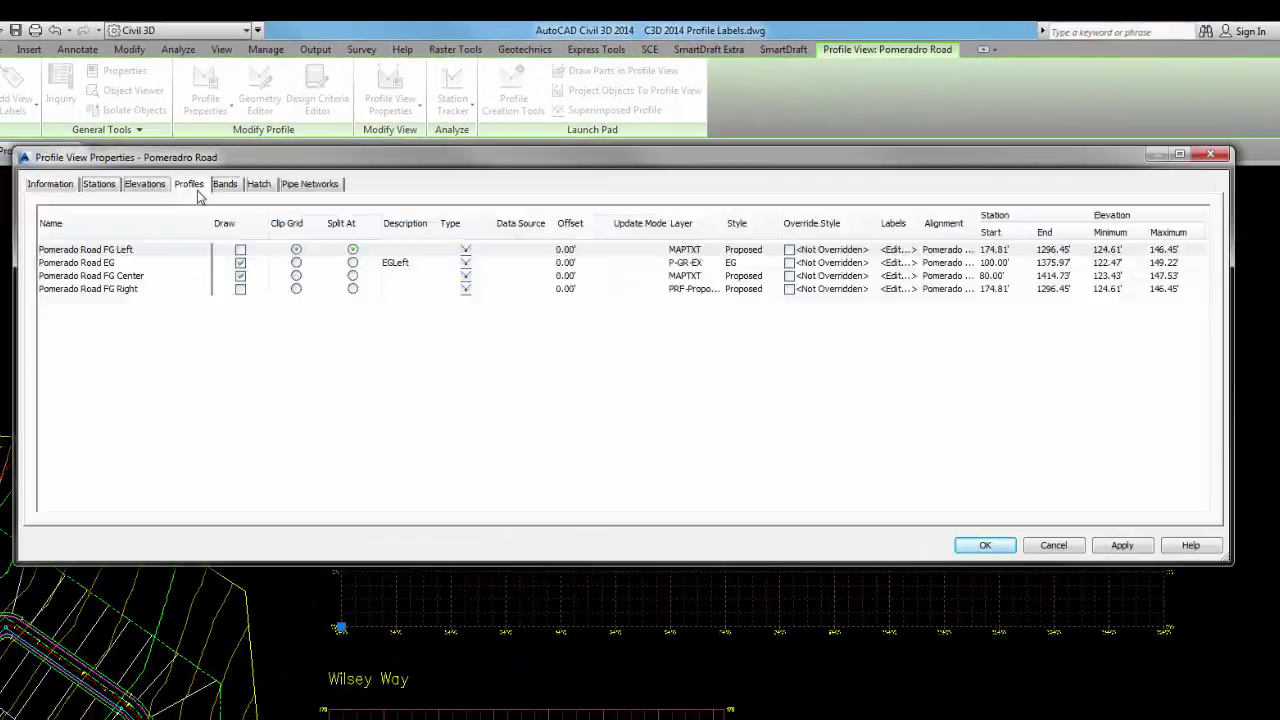
pyautogui.click(241, 263)
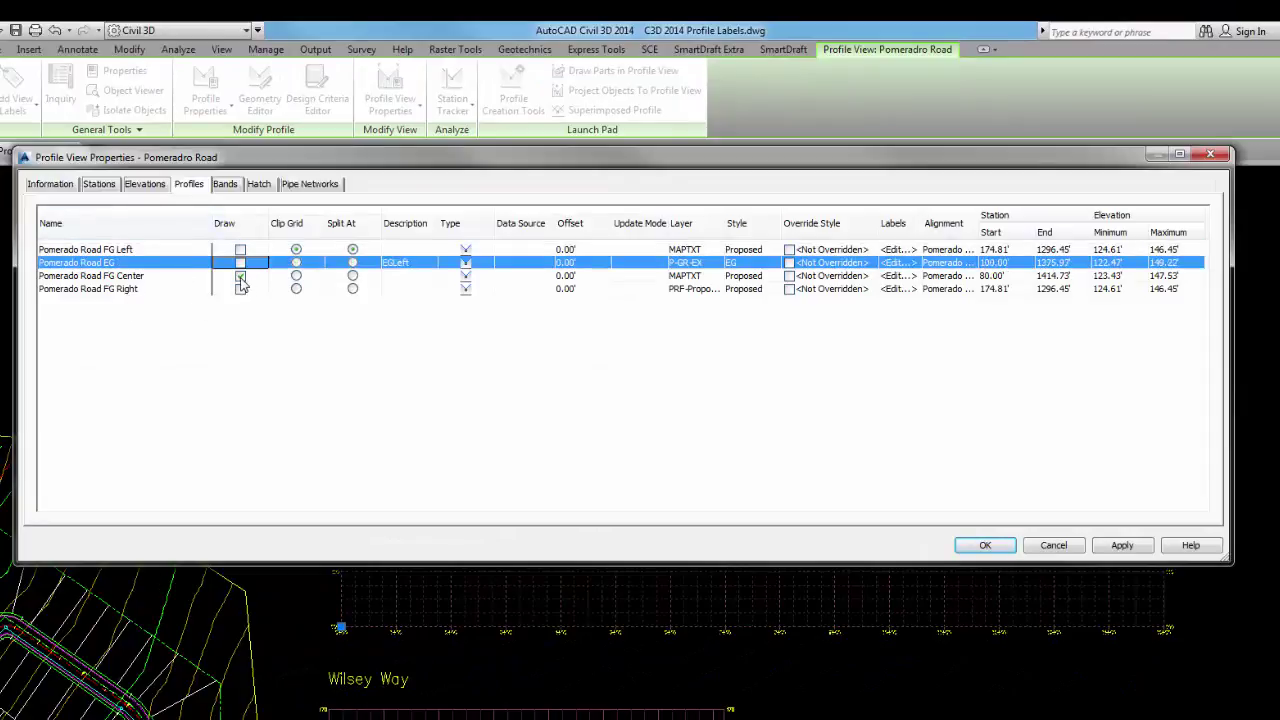
pyautogui.click(240, 276)
pyautogui.click(985, 545)
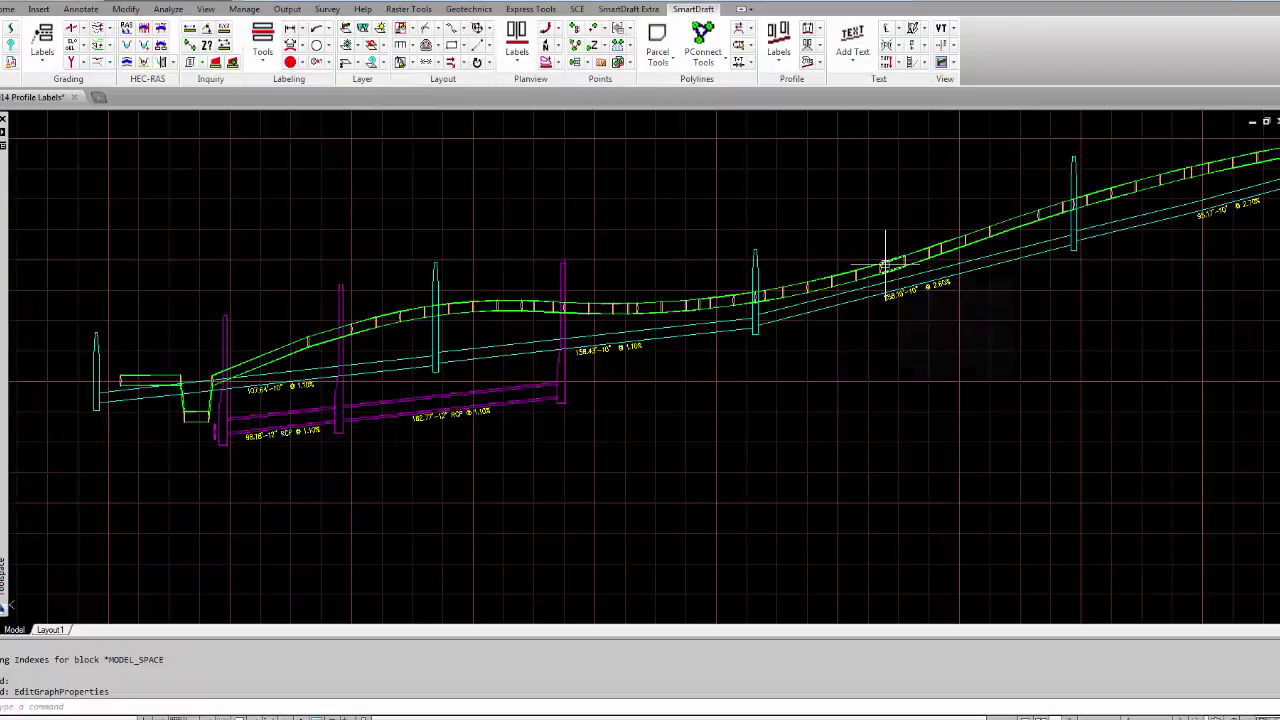
pyautogui.moveTo(885, 265)
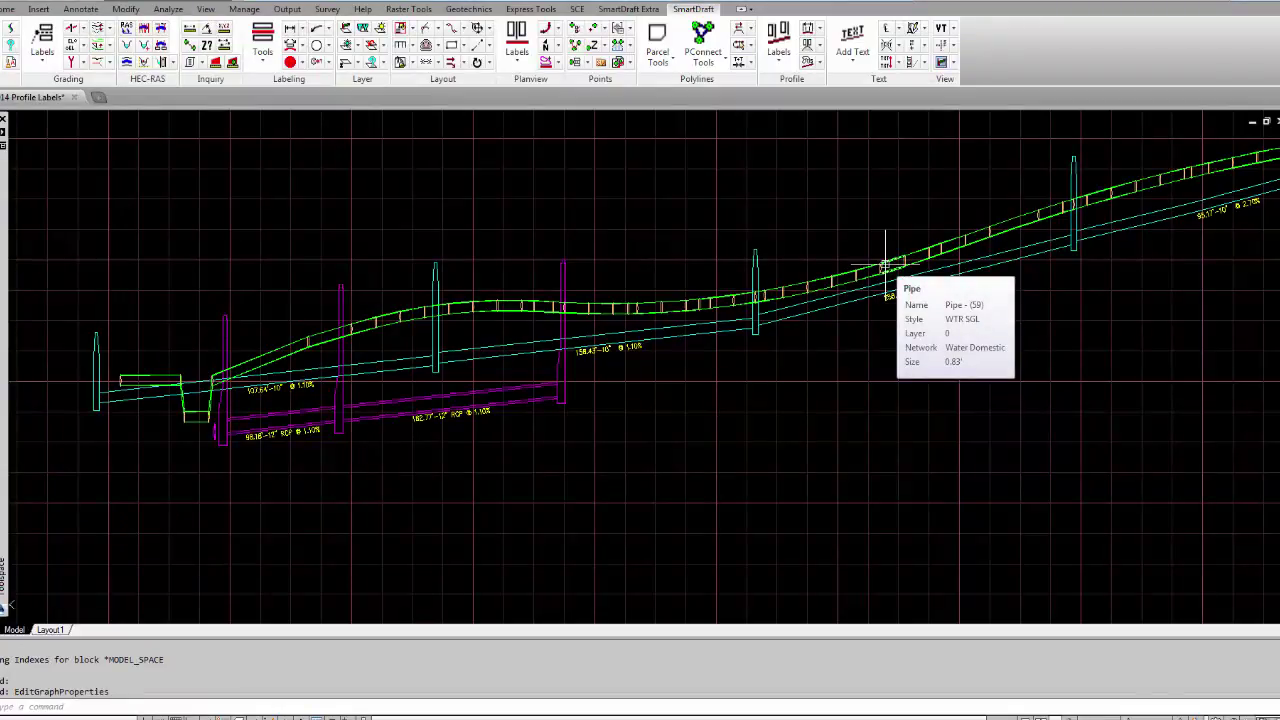
pyautogui.moveTo(748, 337)
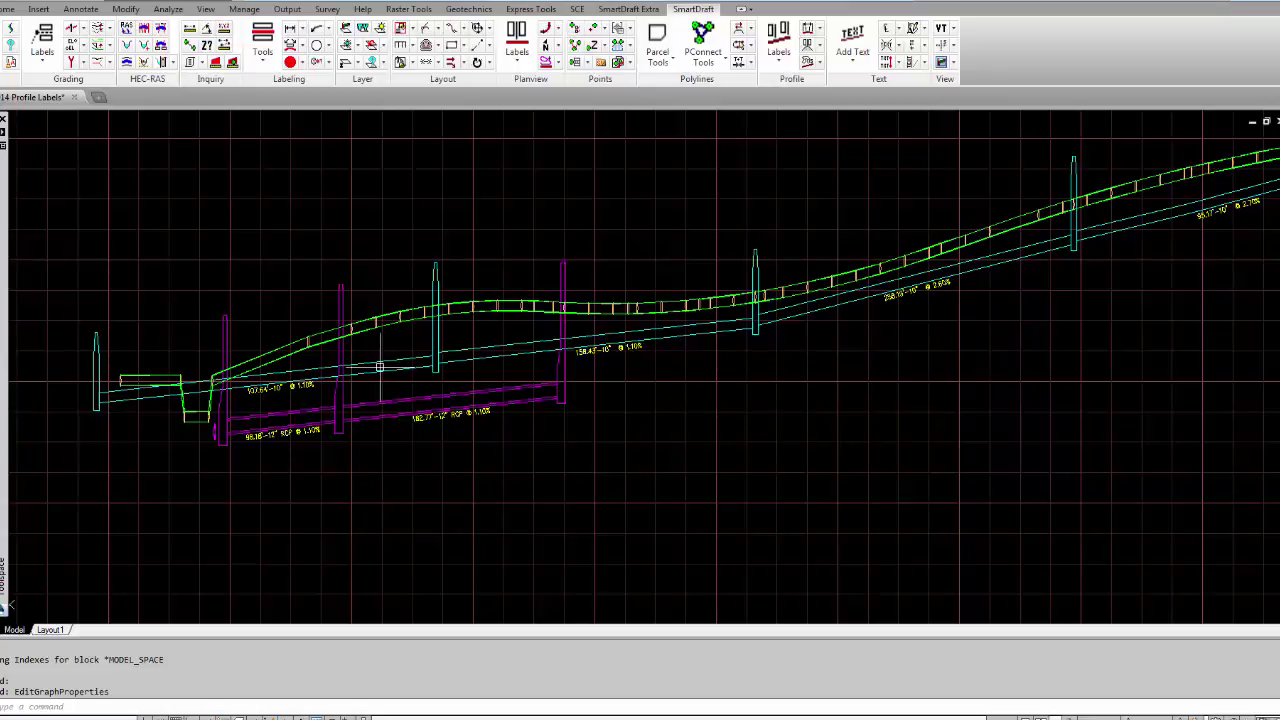
pyautogui.moveTo(380, 368)
pyautogui.moveTo(591, 466)
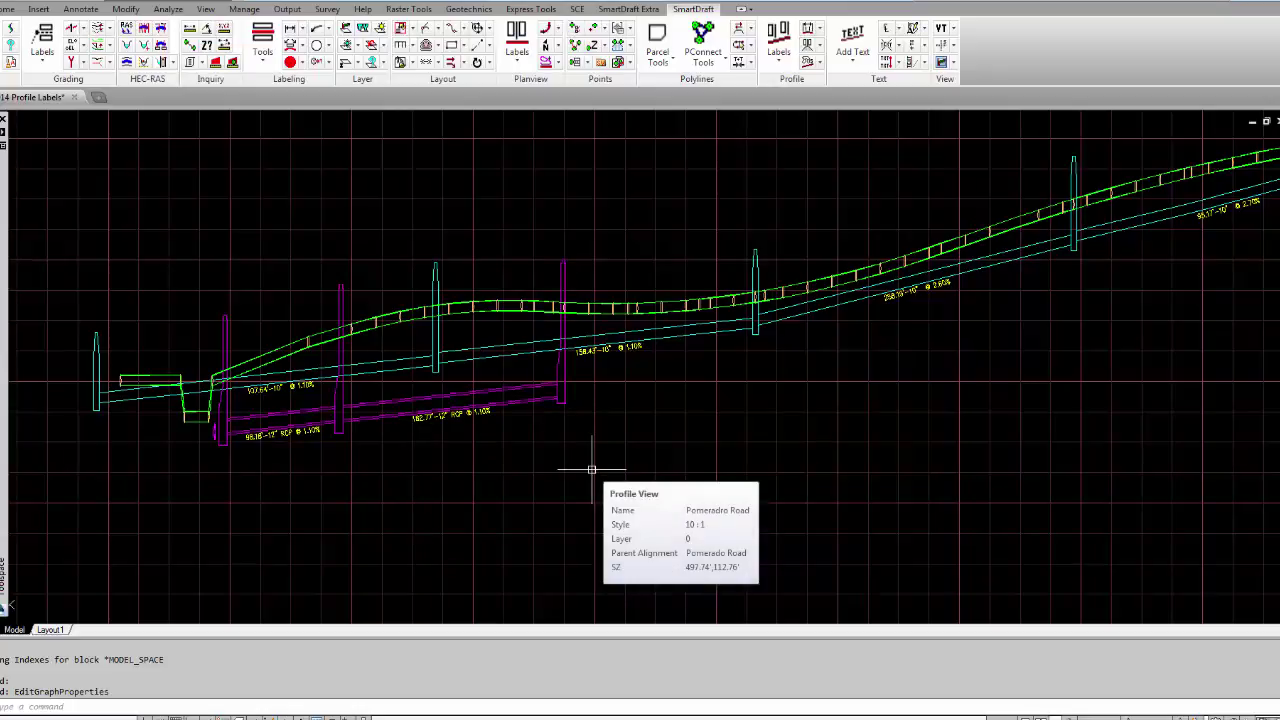
pyautogui.scroll(-3, 769, 186)
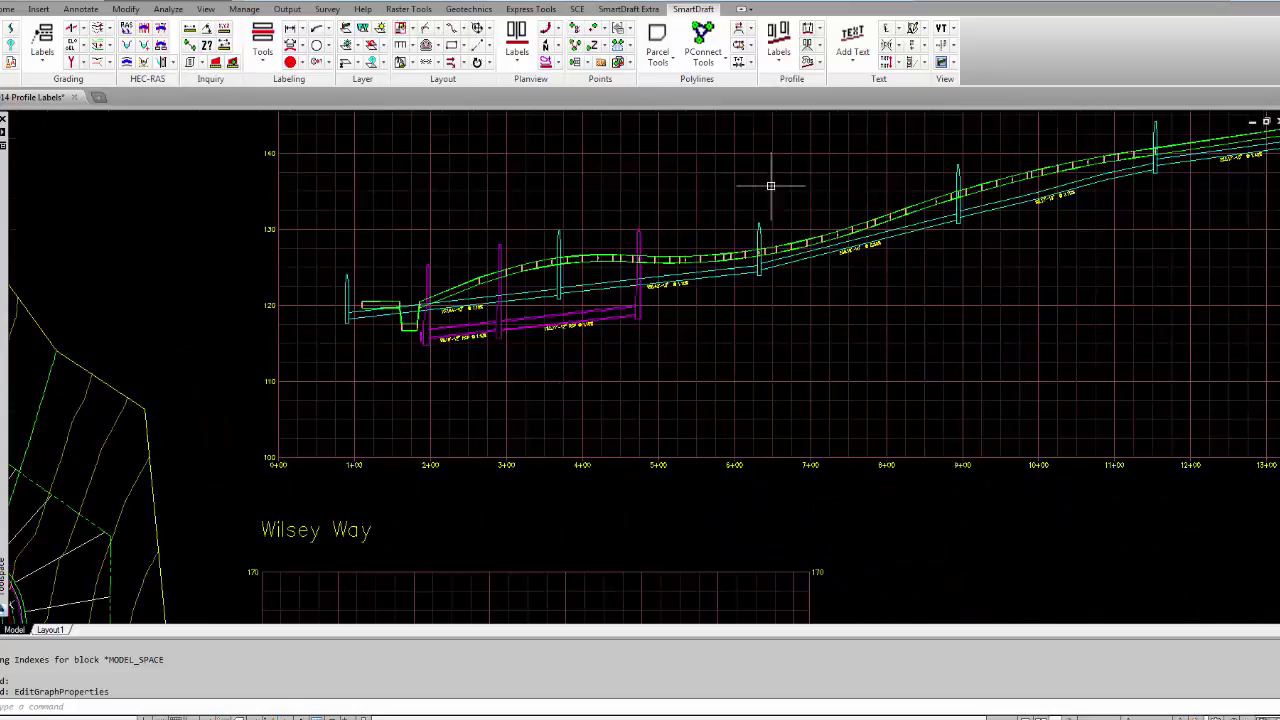
# Step: Start SmartDraft station-and-elevation labeling for view Pomerado Road (C3D), profile FG Center
pyautogui.click(863, 186)
pyautogui.scroll(3, 700, 300)
pyautogui.press('Escape')
pyautogui.click(778, 45)
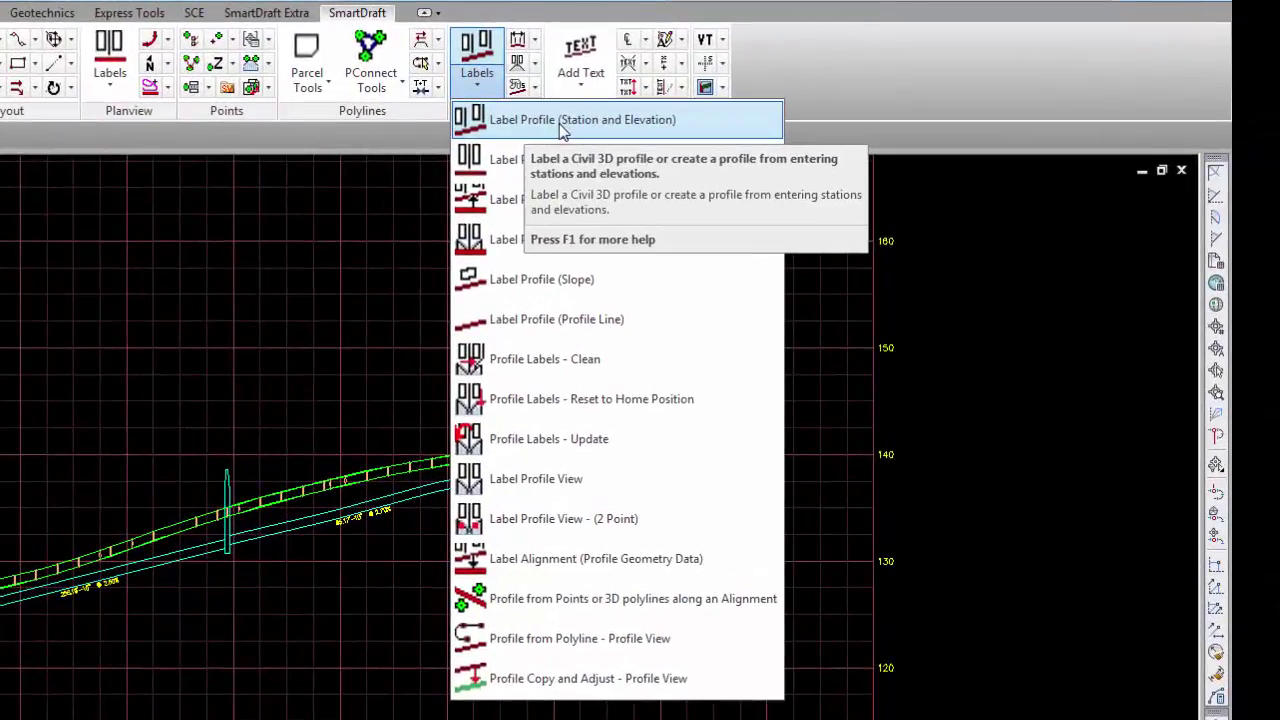
pyautogui.click(562, 122)
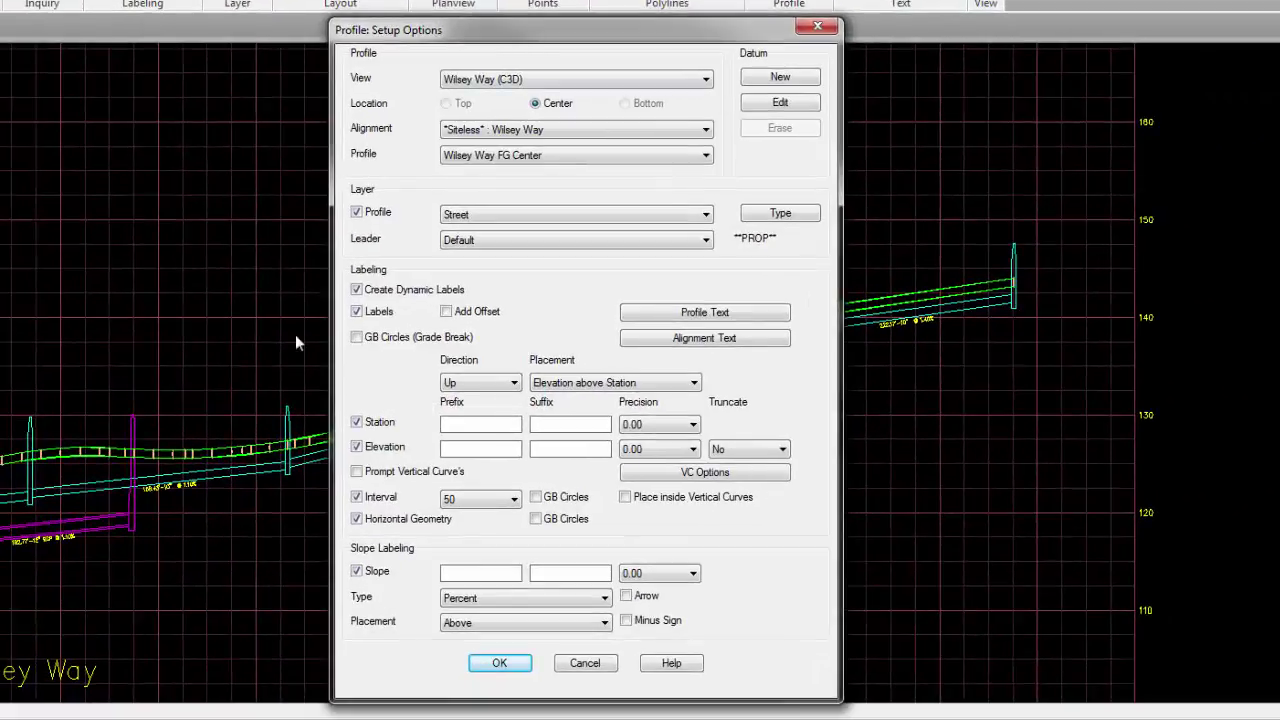
pyautogui.click(540, 82)
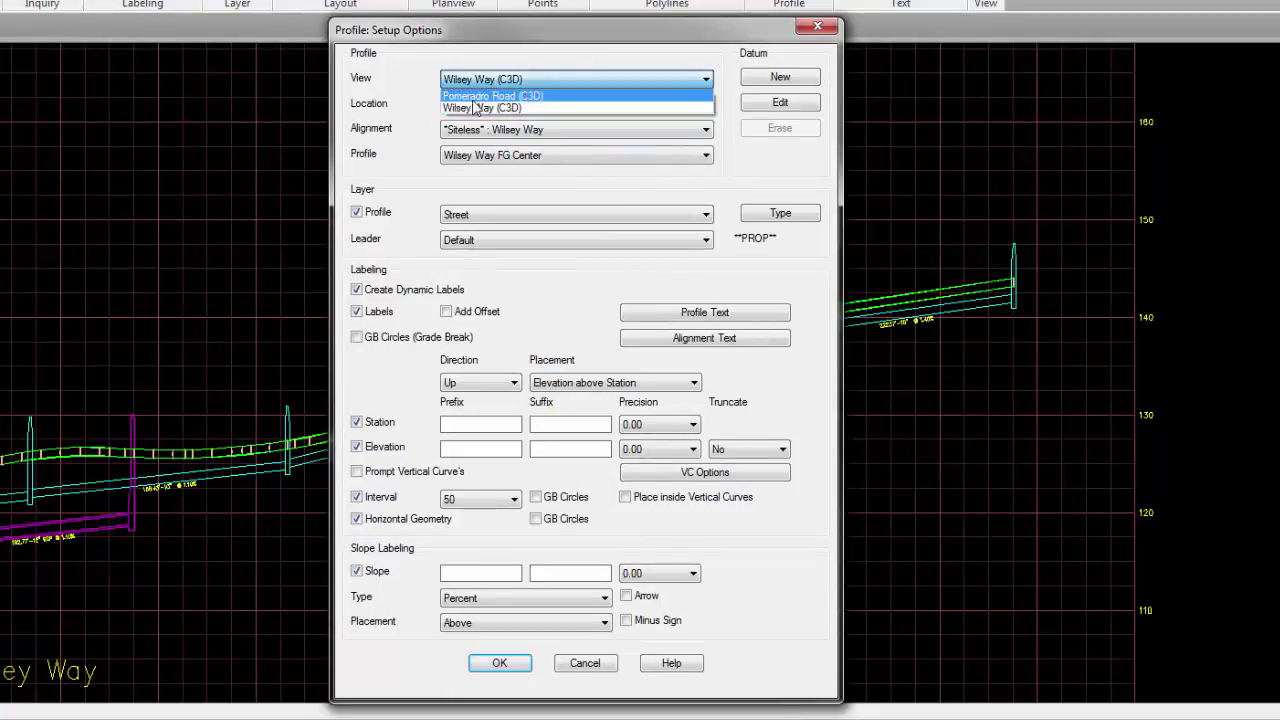
pyautogui.click(531, 97)
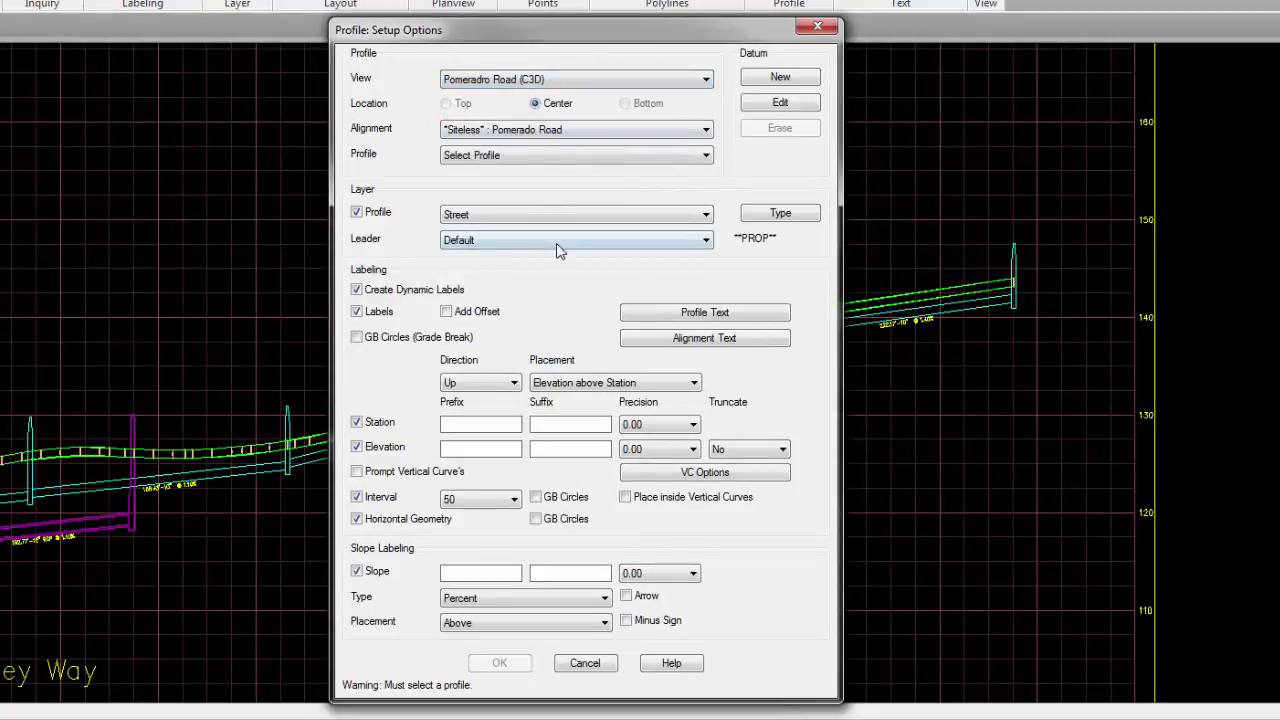
pyautogui.click(534, 157)
pyautogui.click(533, 197)
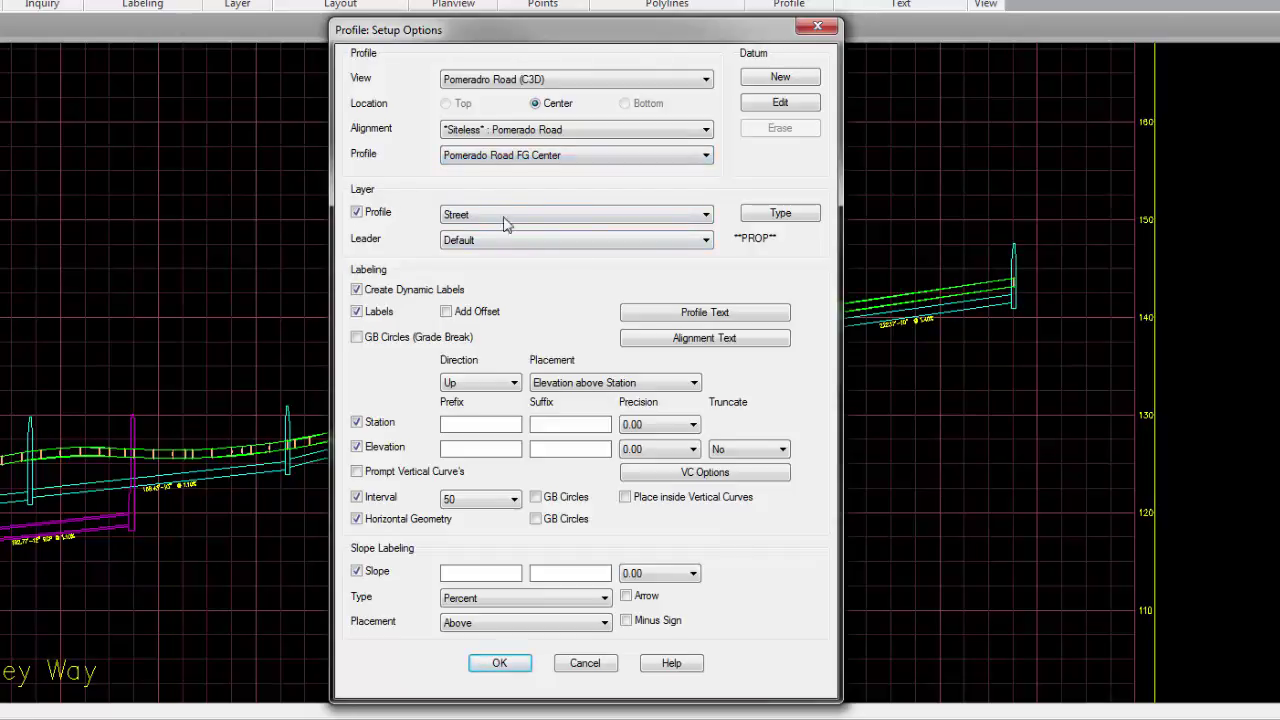
# Step: Keep the profile layer assignment, station/elevation labels and slope labeling all turned on
pyautogui.click(358, 214)
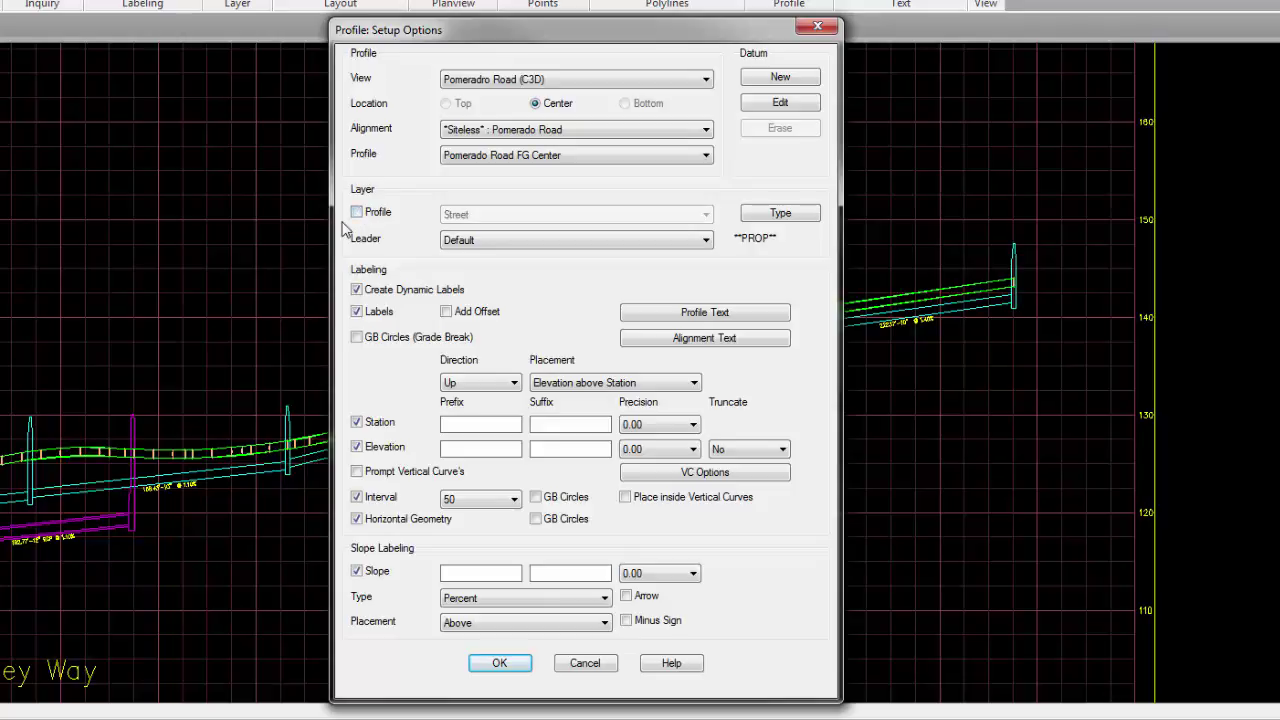
pyautogui.click(357, 213)
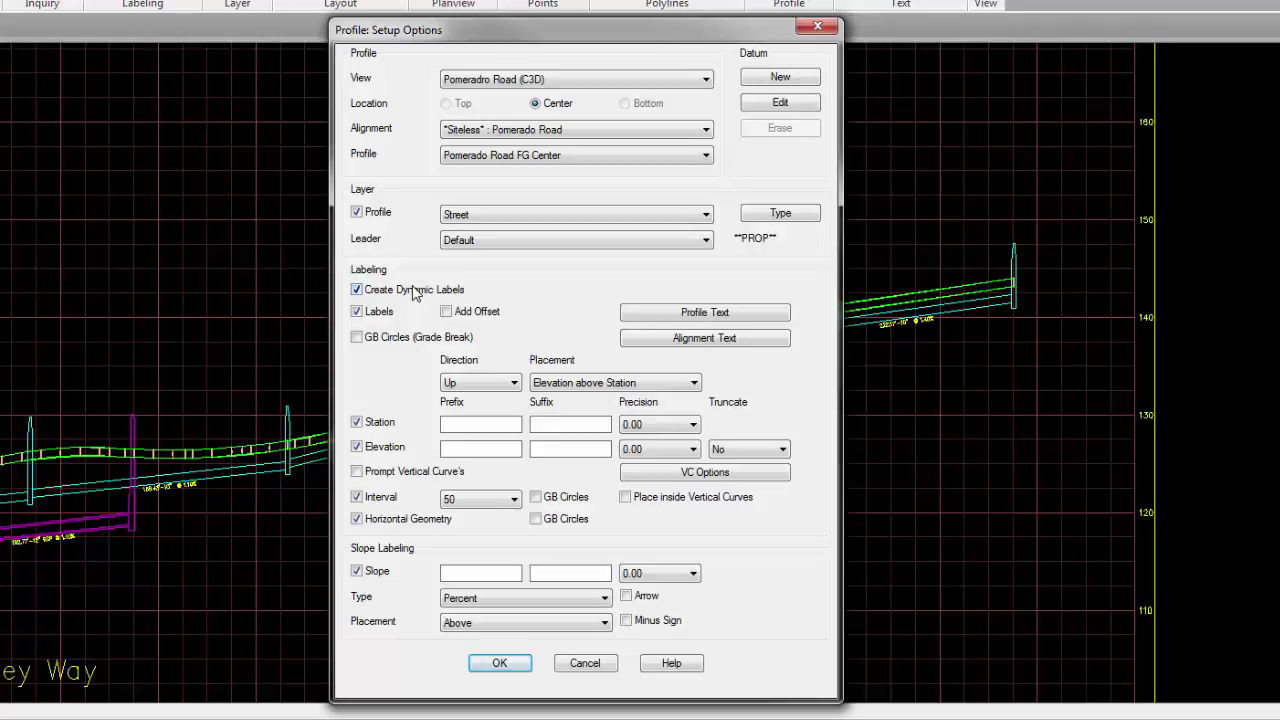
pyautogui.click(364, 314)
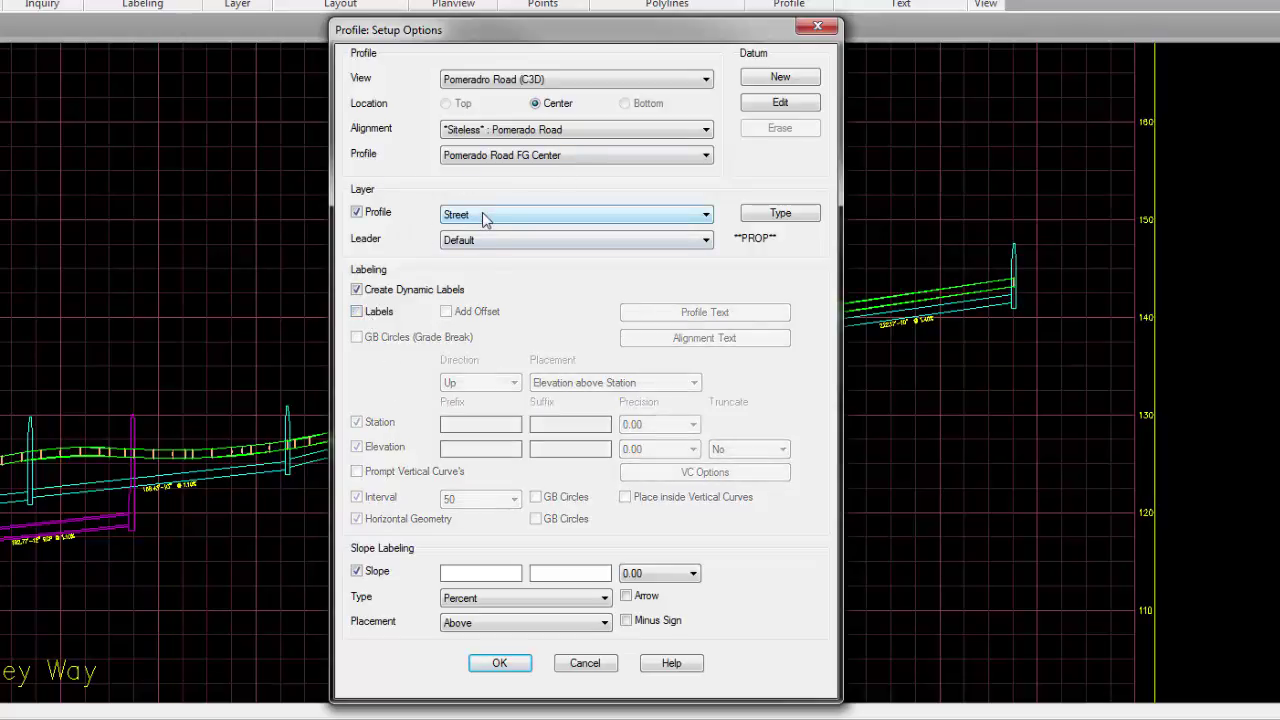
pyautogui.click(379, 571)
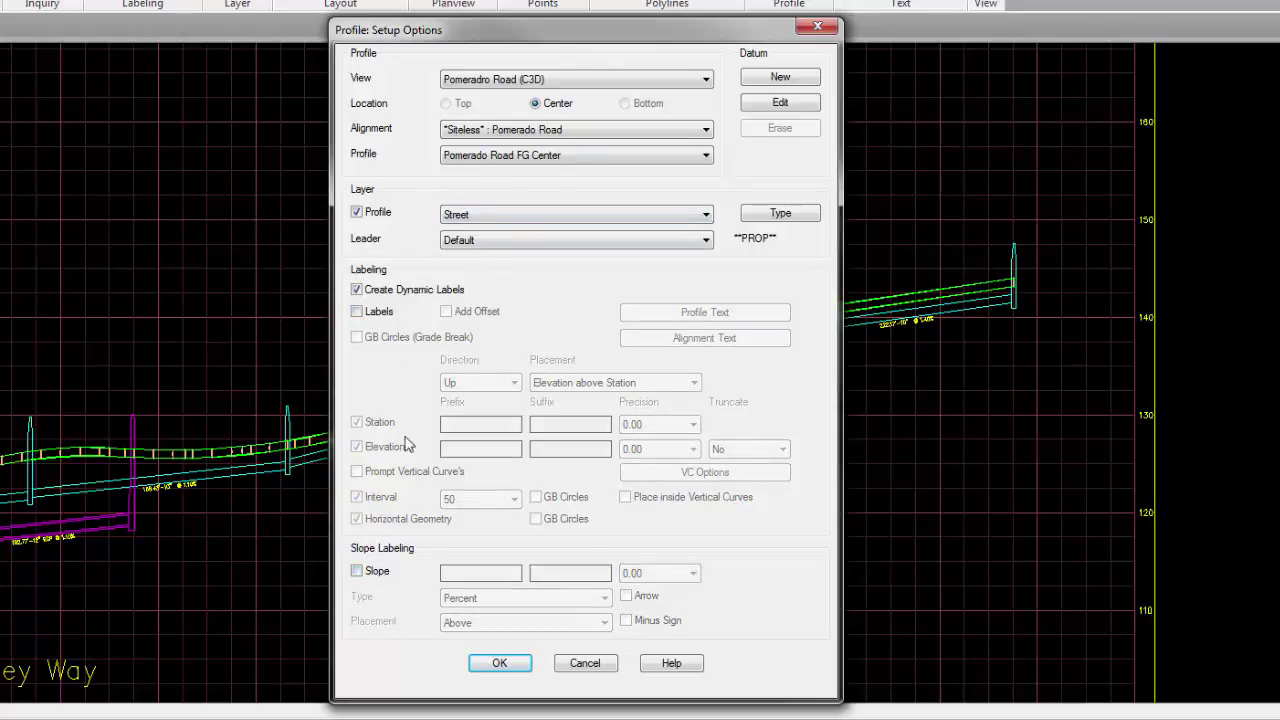
pyautogui.click(357, 312)
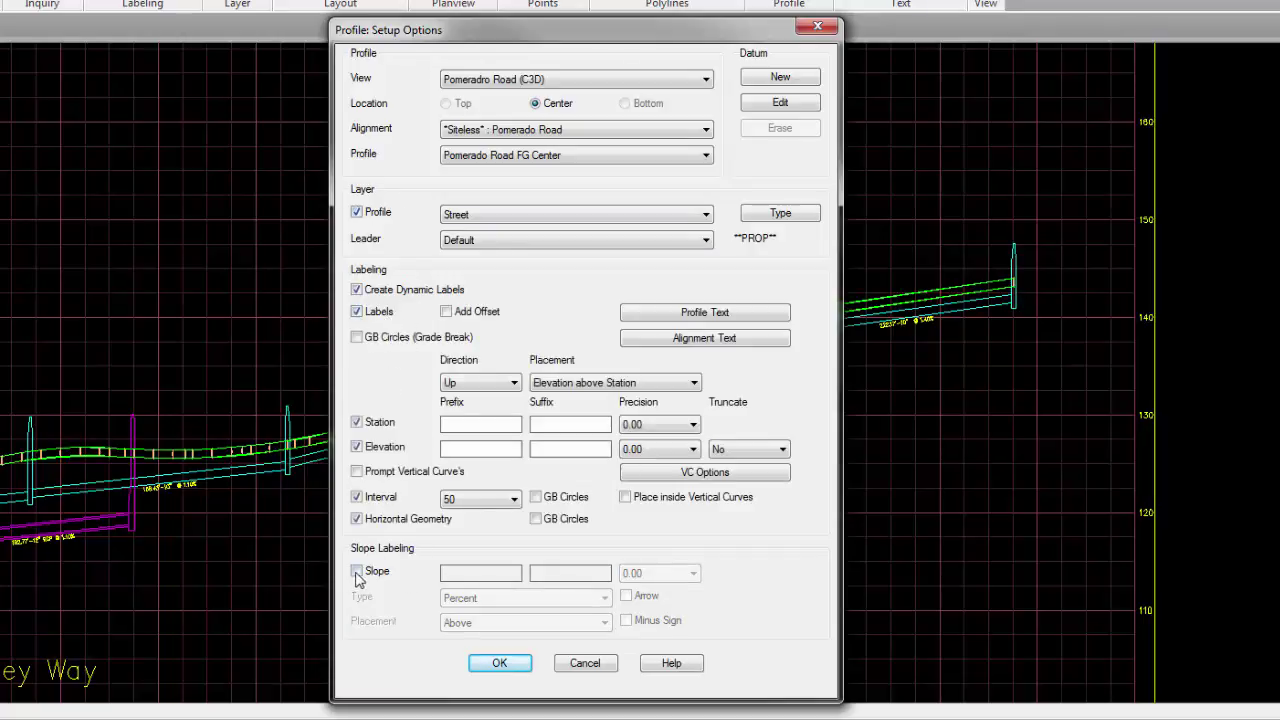
pyautogui.click(357, 572)
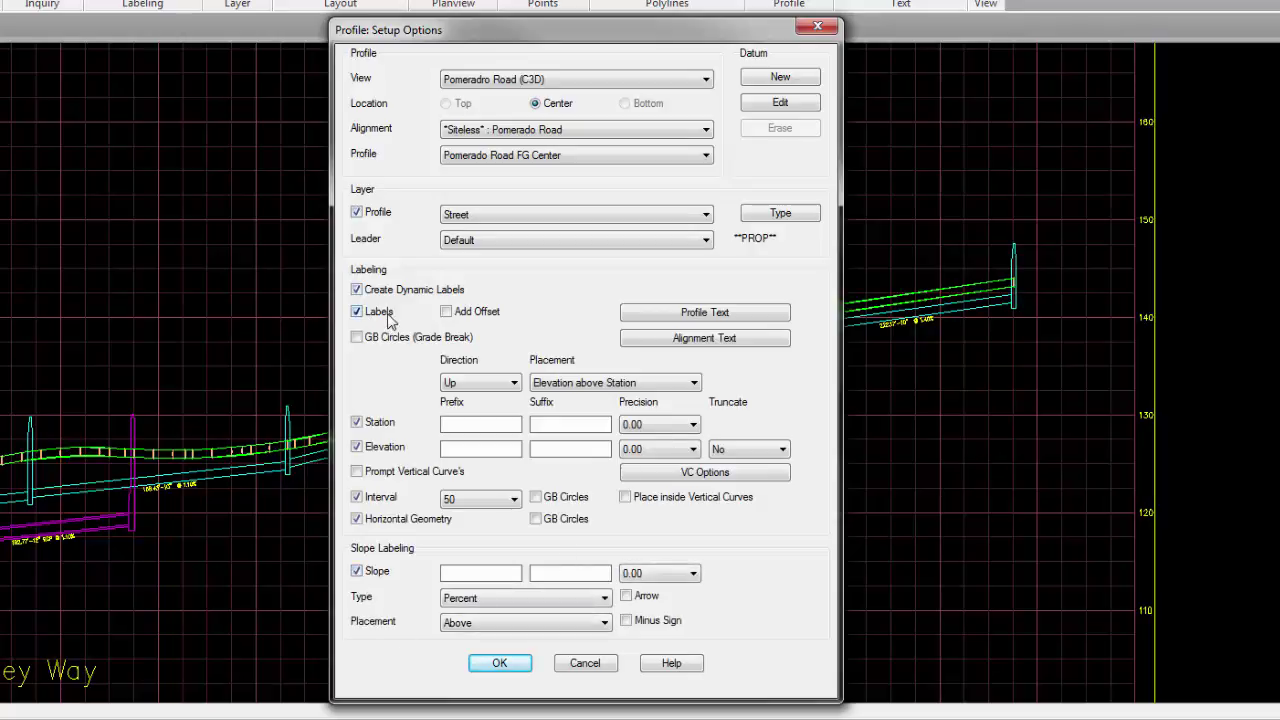
# Step: Review and accept the profile (EVC = BVC) and alignment geometry station abbreviations
pyautogui.click(718, 316)
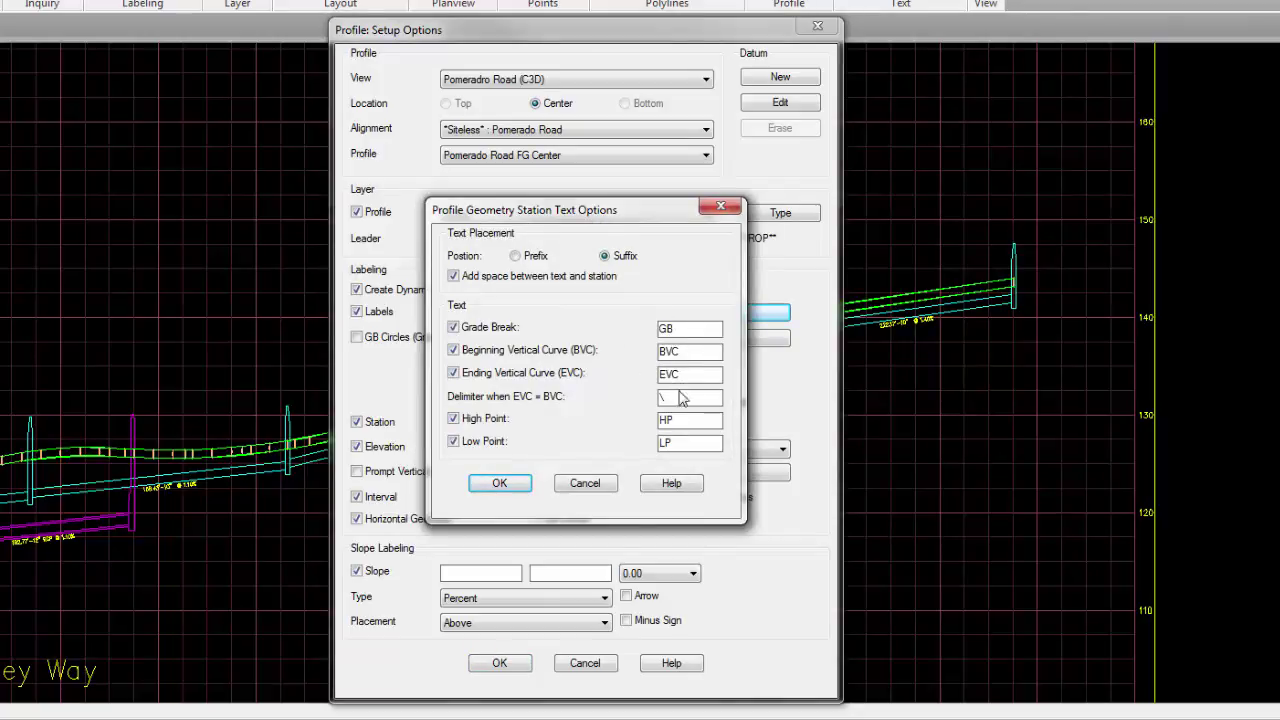
pyautogui.click(493, 481)
pyautogui.click(500, 484)
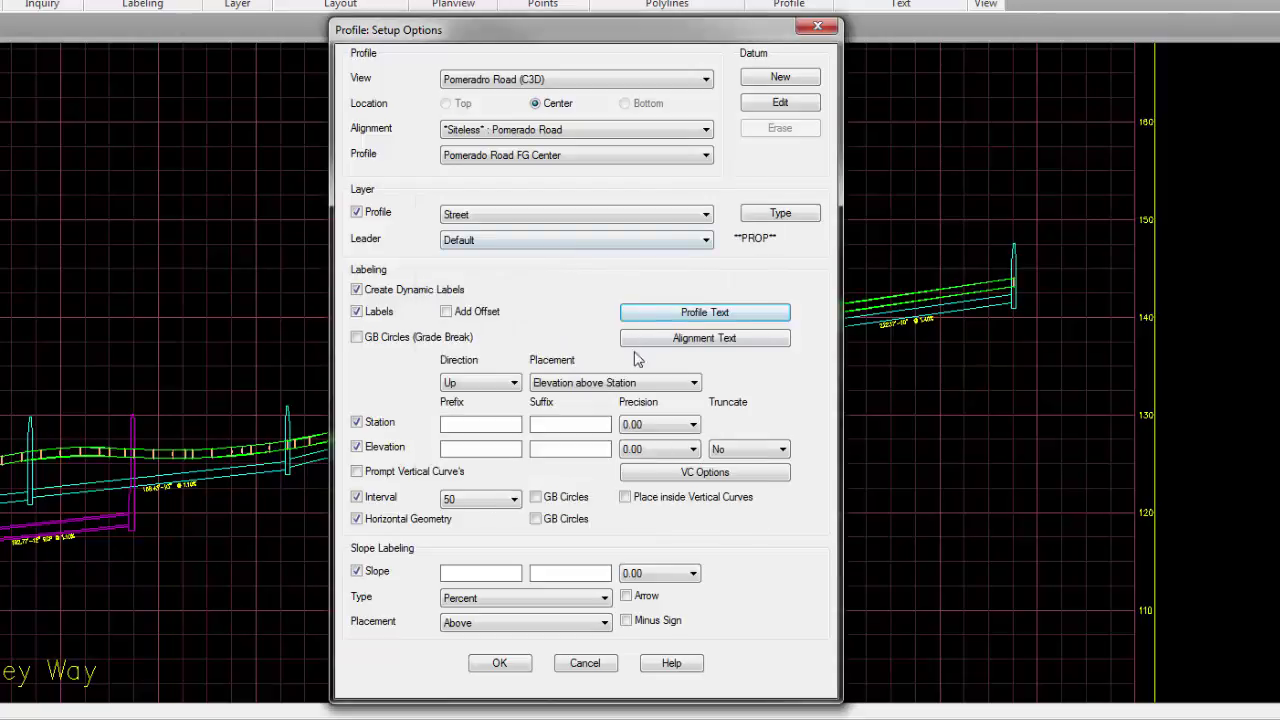
pyautogui.click(722, 340)
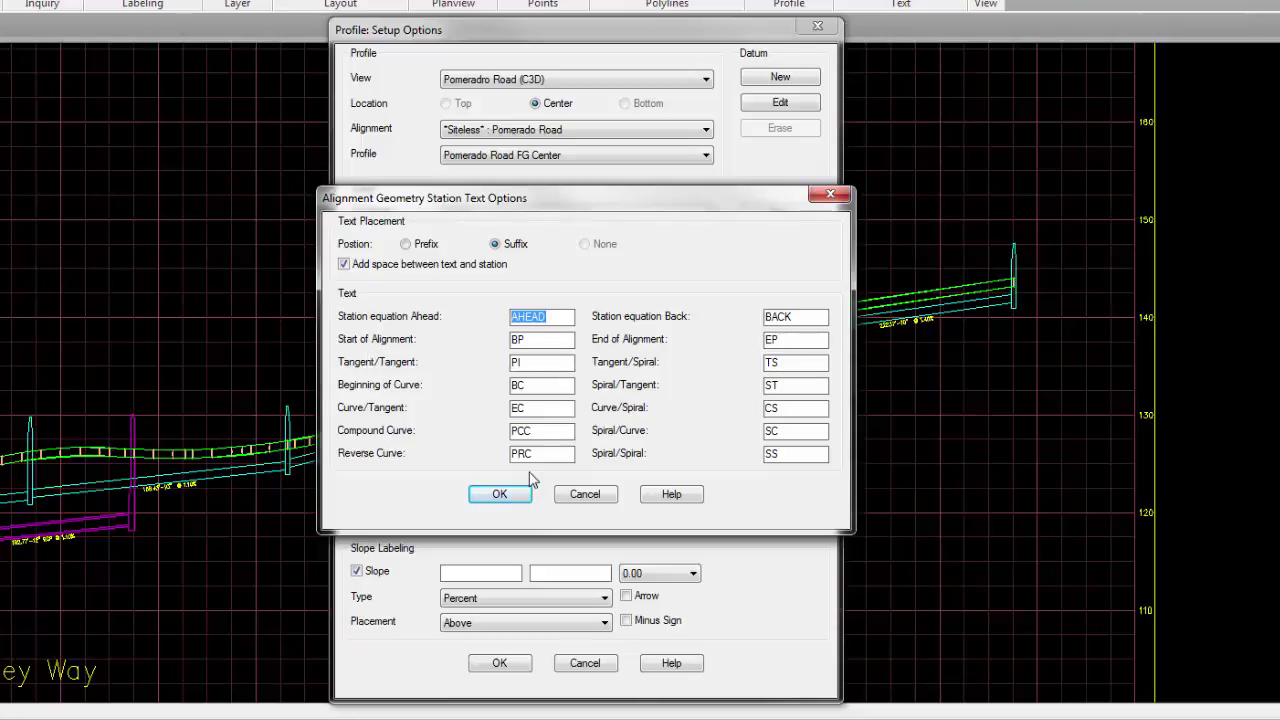
pyautogui.click(498, 494)
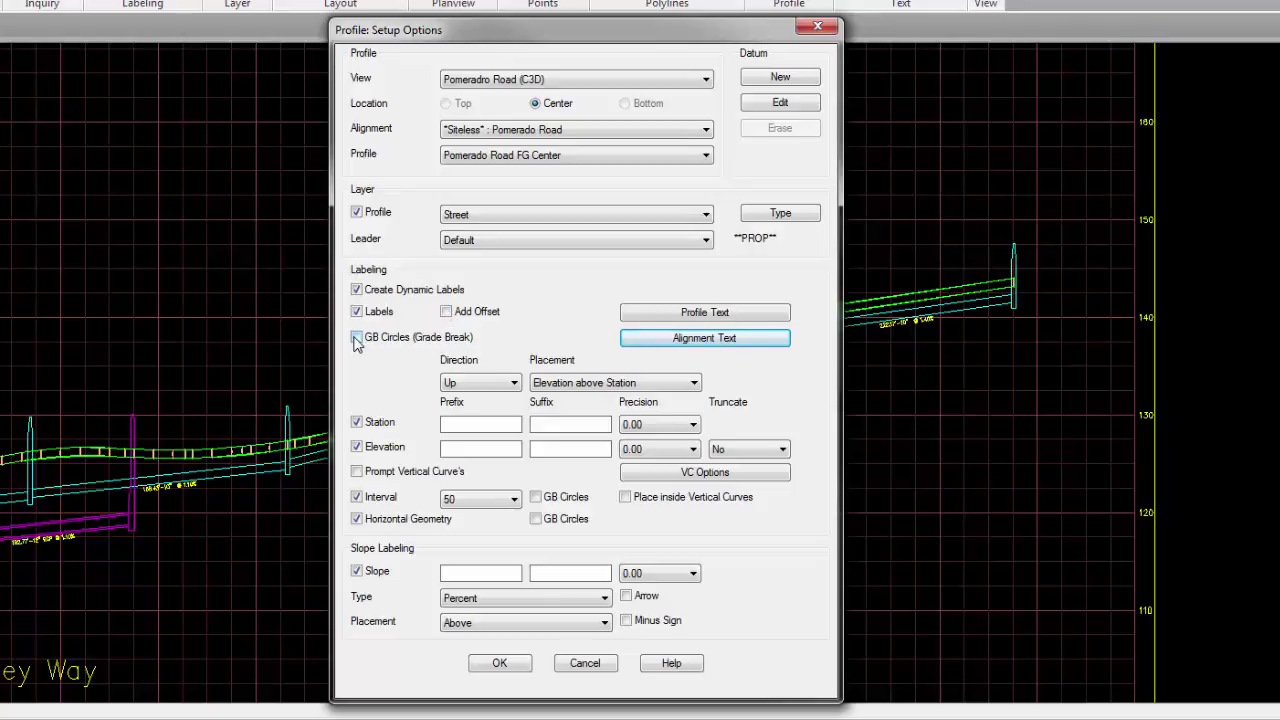
# Step: Keep labels running up and place station above elevation
pyautogui.click(490, 390)
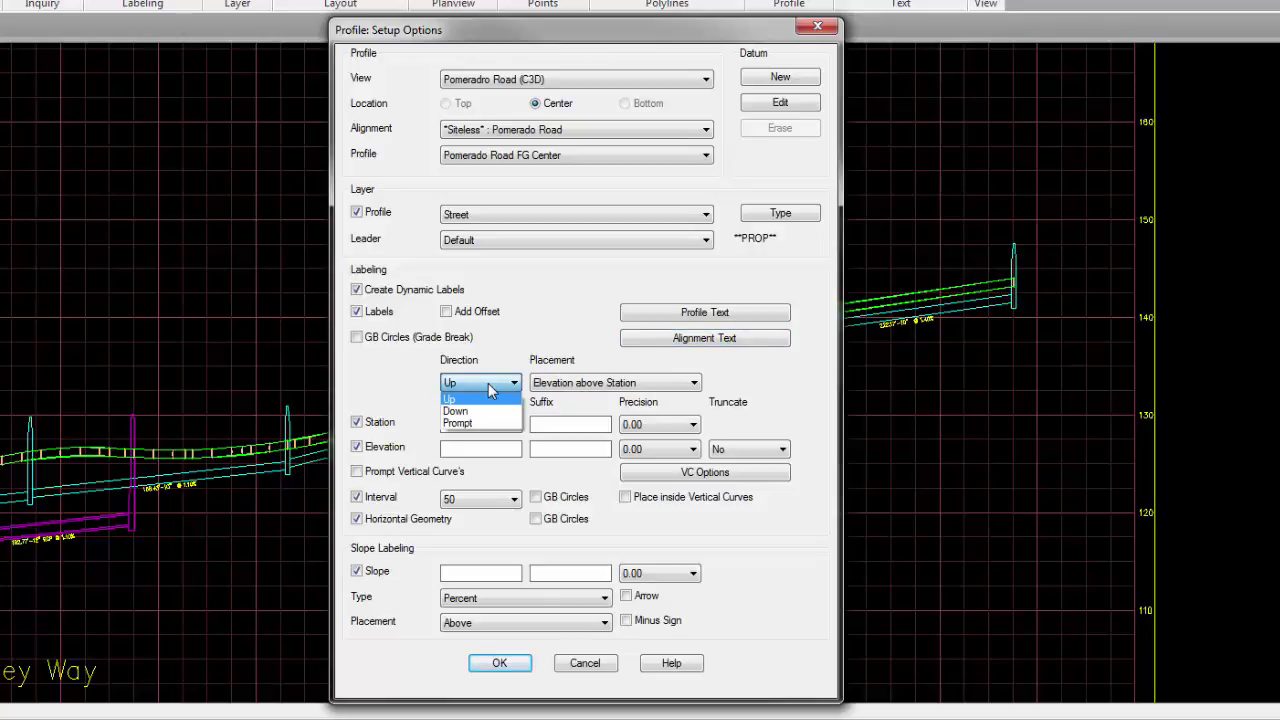
pyautogui.click(490, 388)
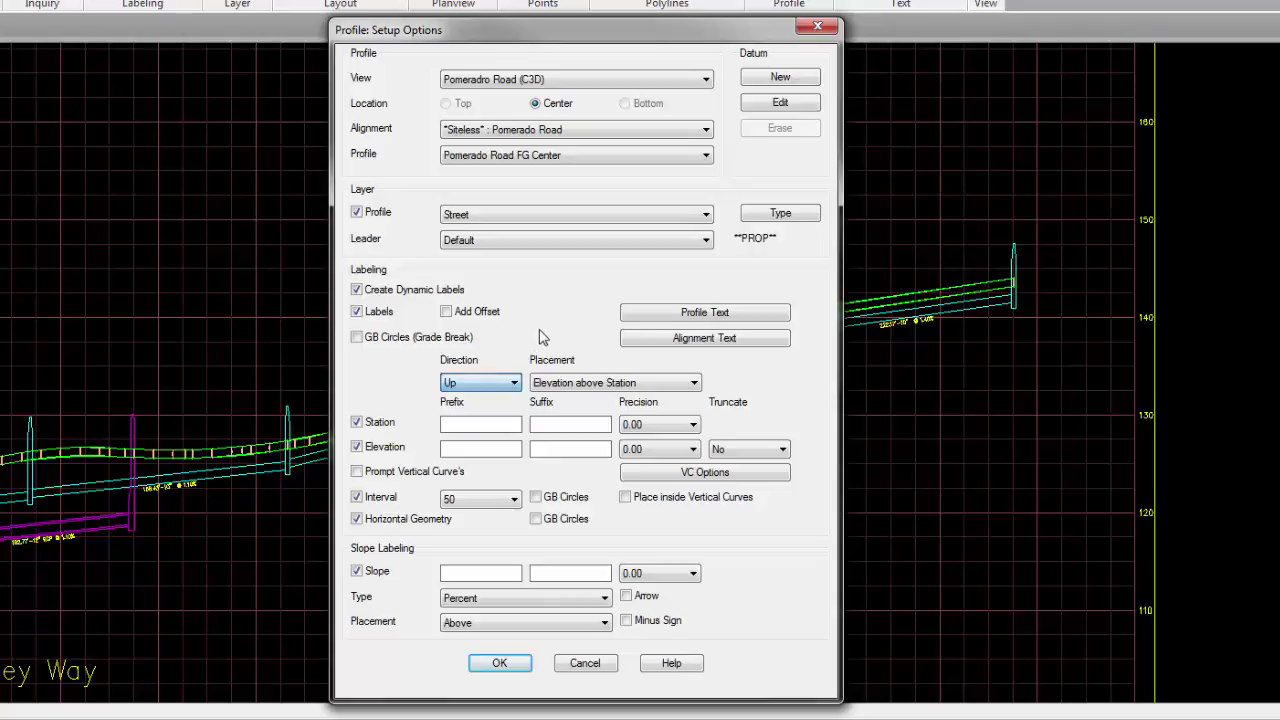
pyautogui.click(613, 385)
pyautogui.click(630, 398)
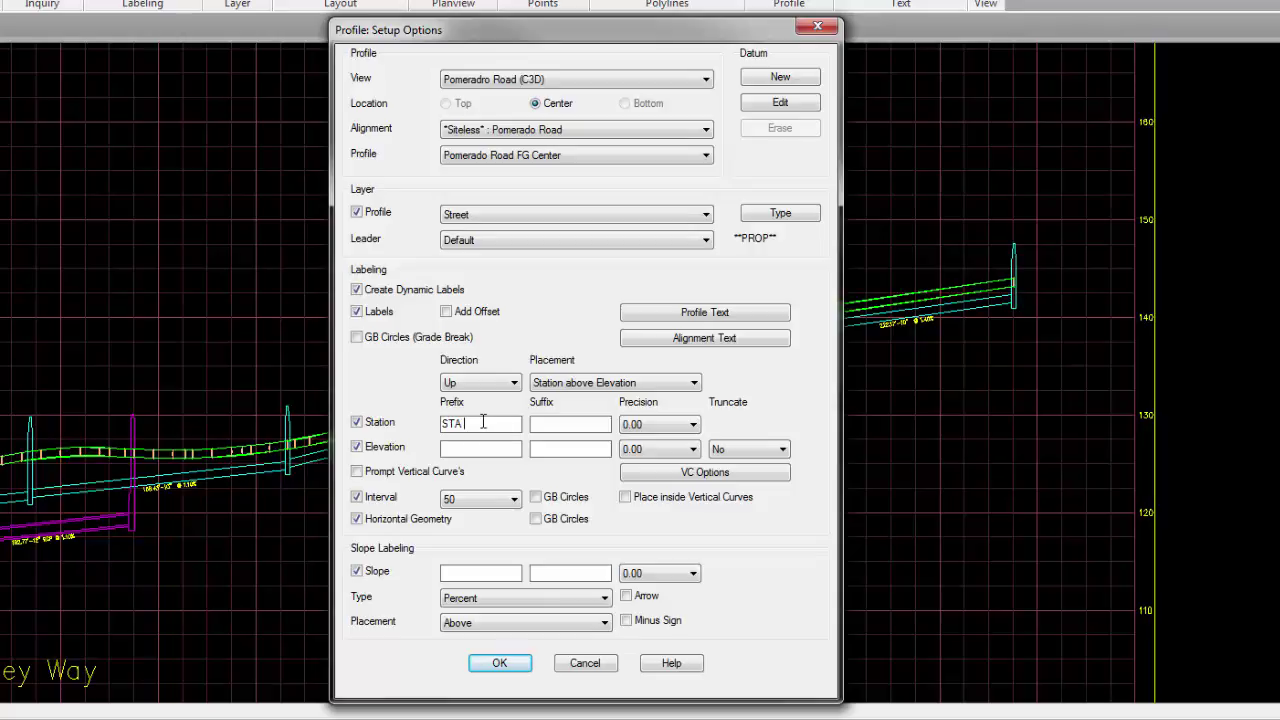
# Step: Remove the STA station prefix and suffix and the TC elevation prefix, leaving truncation No
pyautogui.moveTo(483, 422); pyautogui.dragTo(381, 427)
pyautogui.press('Delete')
pyautogui.click(568, 424)
pyautogui.moveTo(572, 422); pyautogui.dragTo(505, 427)
pyautogui.press('Delete')
pyautogui.click(458, 451)
pyautogui.press('BackSpace')
pyautogui.press('BackSpace')
pyautogui.click(757, 453)
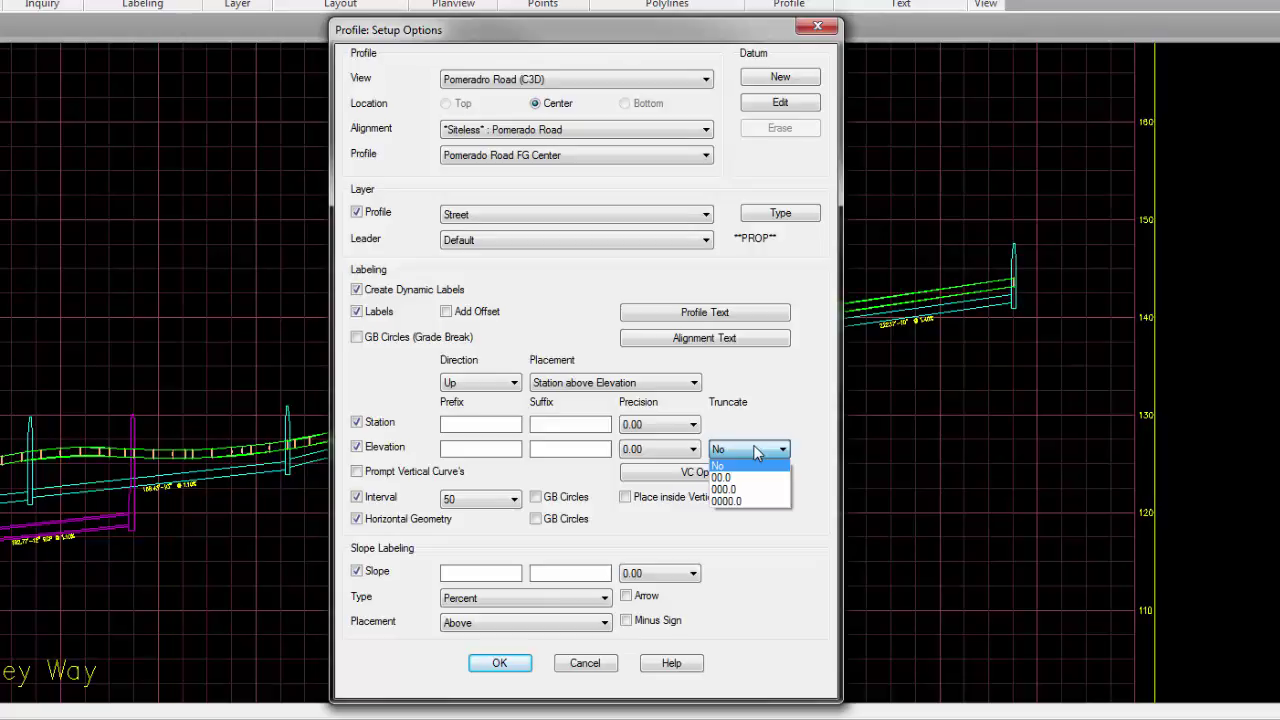
pyautogui.click(755, 453)
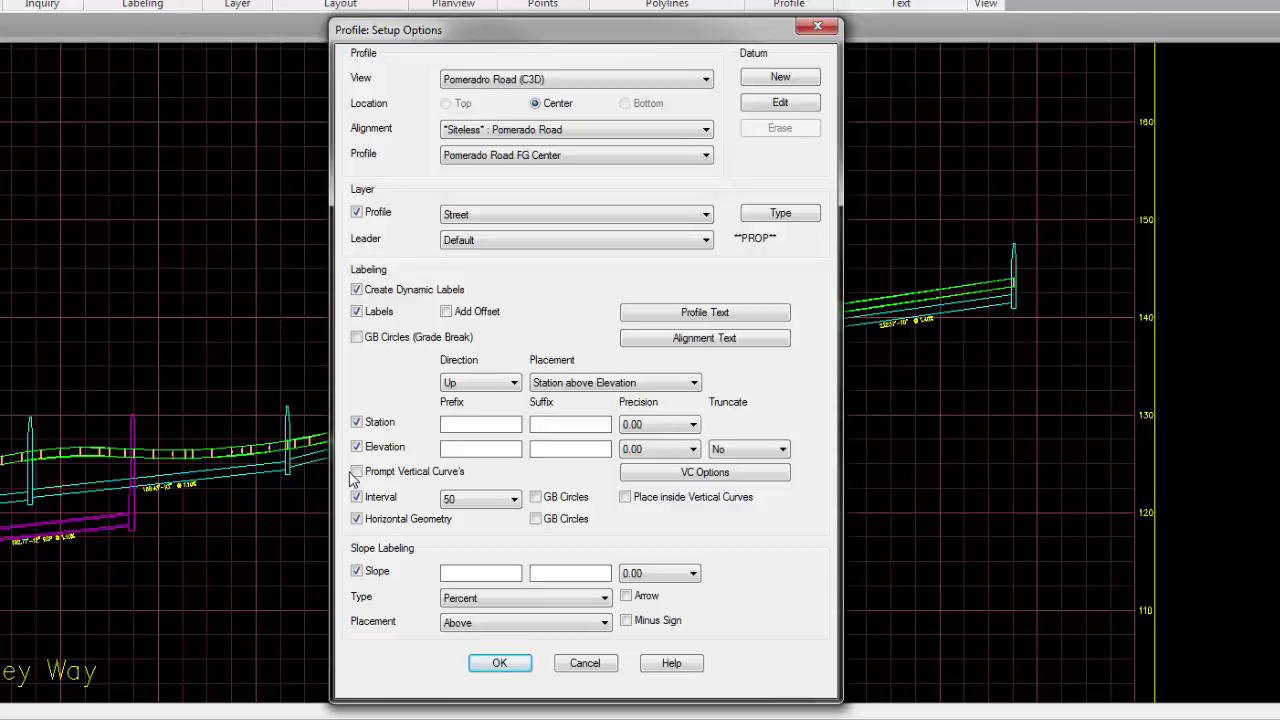
# Step: Set the vertical curve interval length to 50.0
pyautogui.click(716, 473)
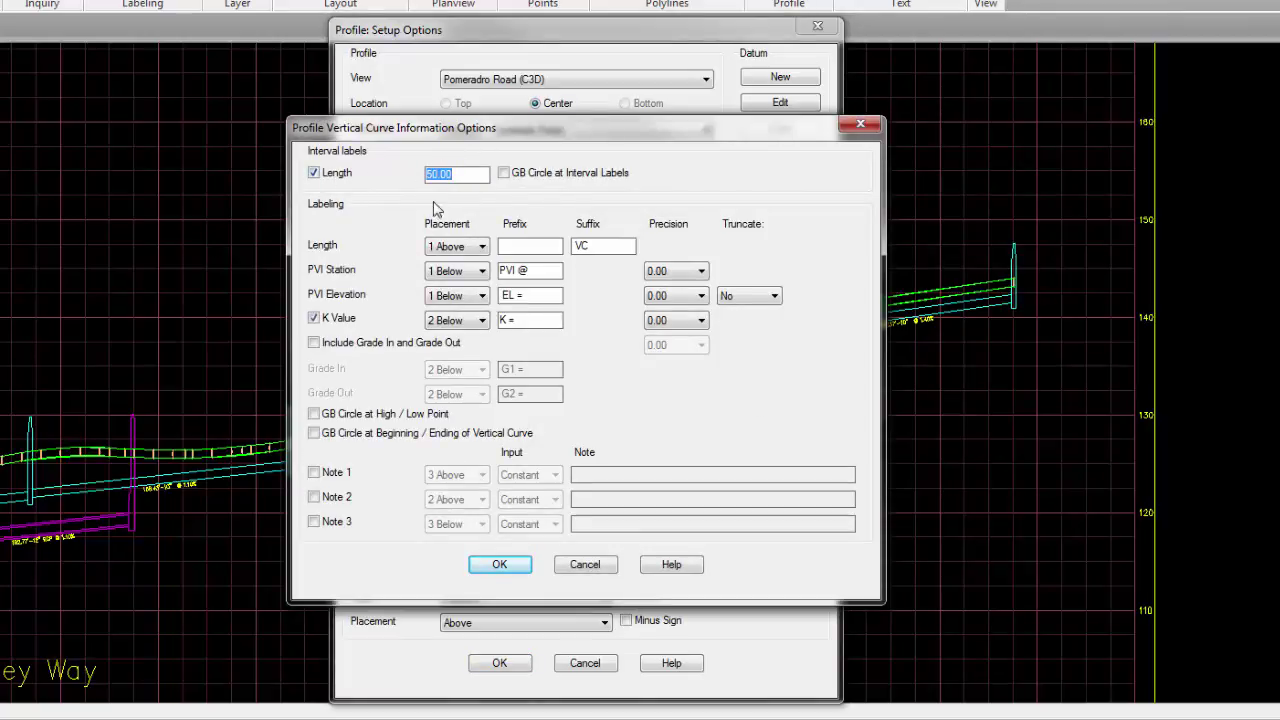
pyautogui.write('0')
pyautogui.write('50.0')
pyautogui.press('BackSpace')
pyautogui.press('BackSpace')
pyautogui.press('BackSpace')
pyautogui.press('BackSpace')
pyautogui.press('BackSpace')
pyautogui.write('50.0')
# Step: Keep curve length placed 1 Above and leave grade in/out excluded from VC labels
pyautogui.moveTo(636, 246); pyautogui.dragTo(550, 245)
pyautogui.click(465, 248)
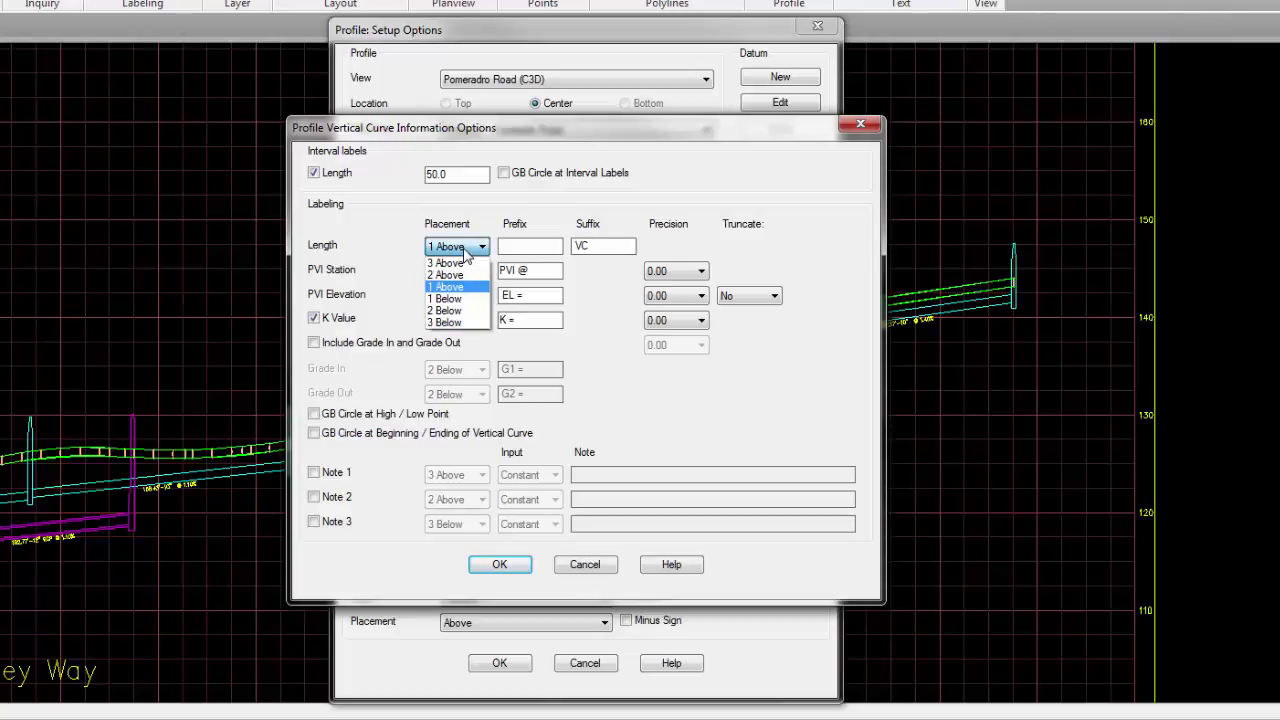
pyautogui.click(466, 248)
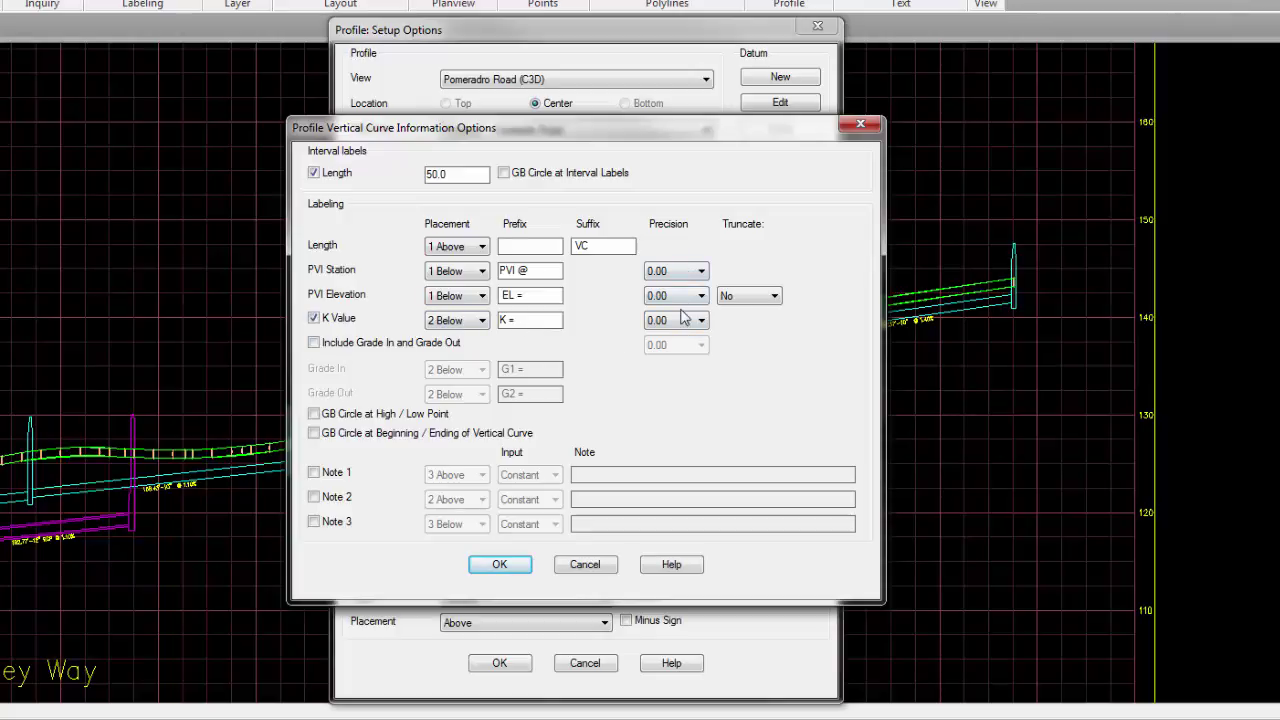
pyautogui.click(776, 295)
pyautogui.click(339, 346)
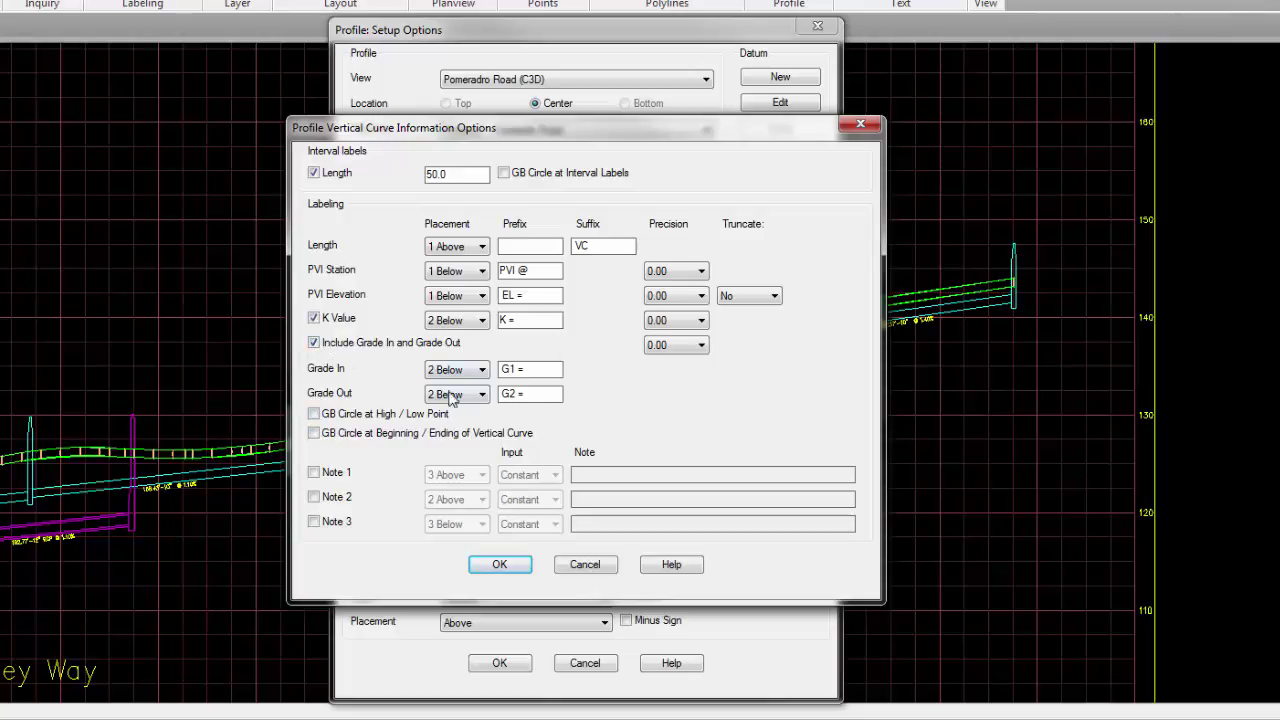
pyautogui.click(326, 343)
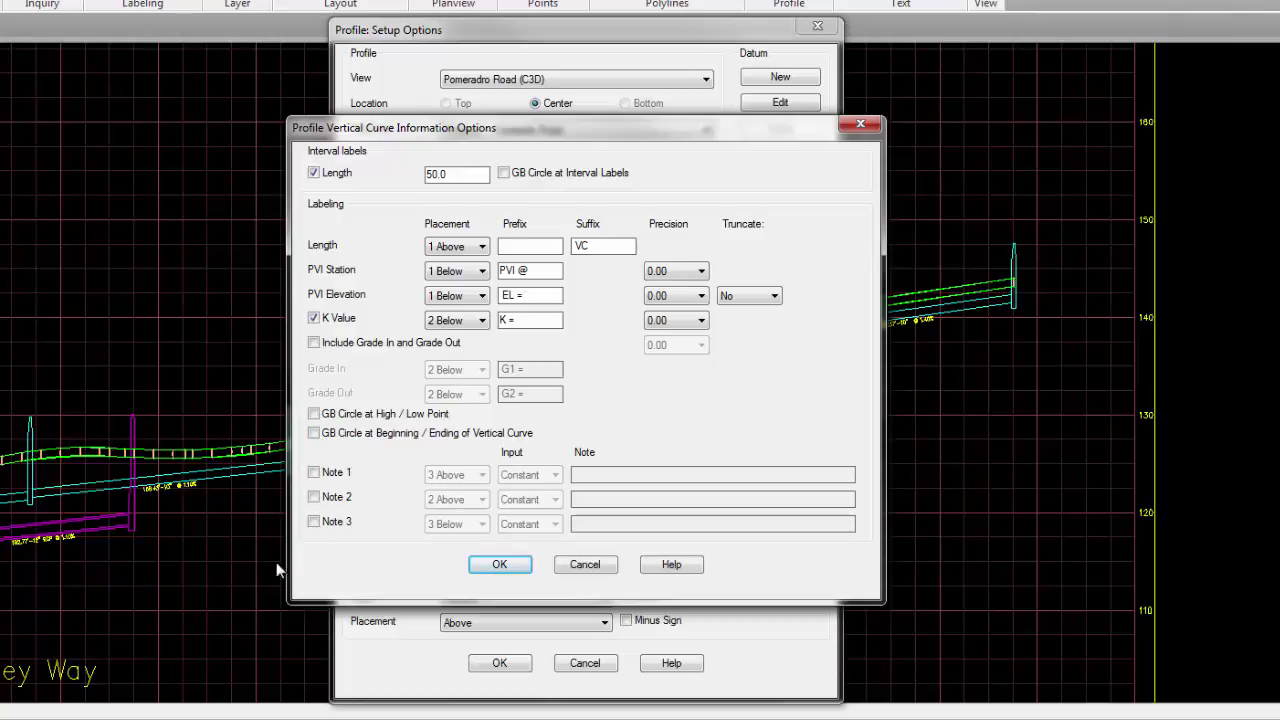
# Step: Accept the VC settings and keep interval labeling on at every 50
pyautogui.click(503, 565)
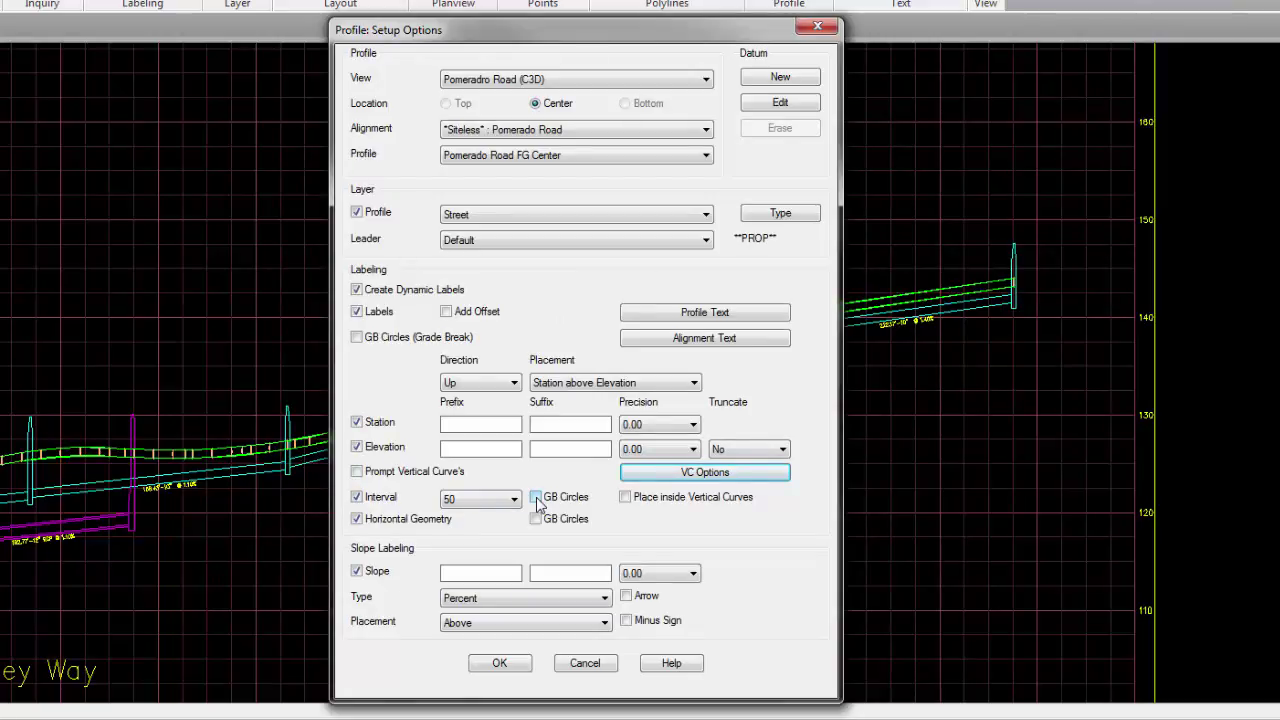
pyautogui.click(480, 499)
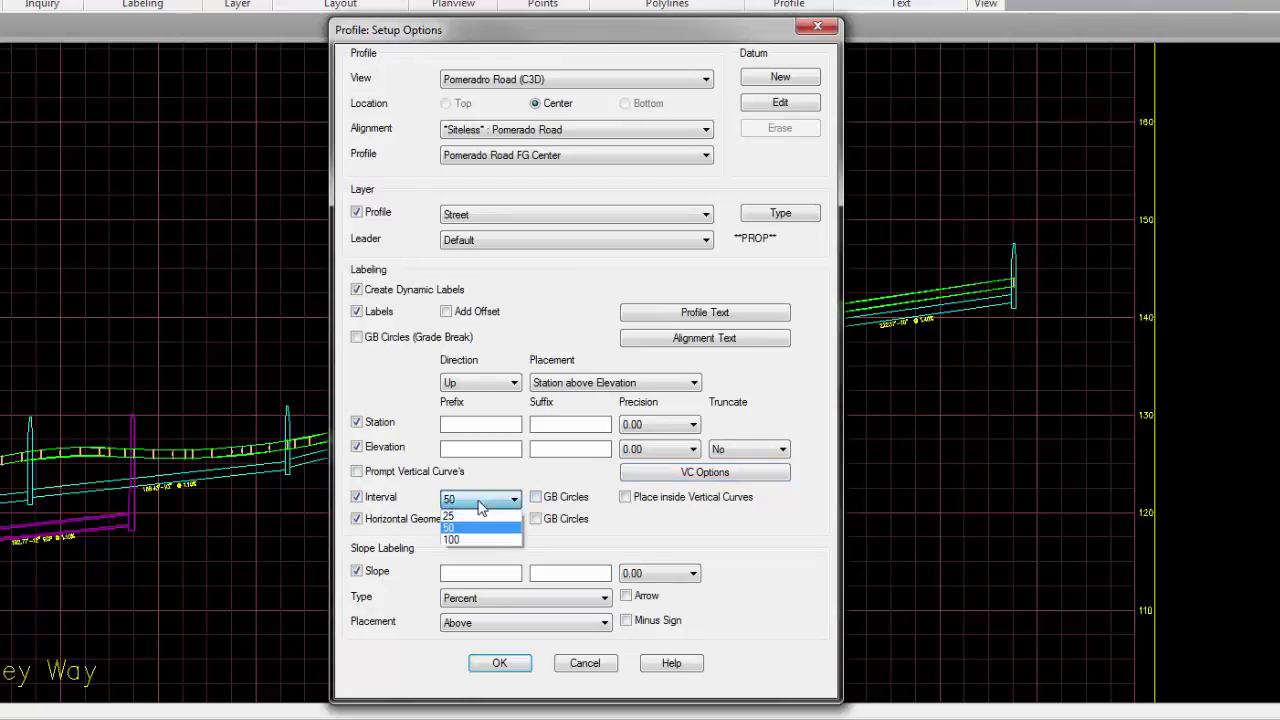
pyautogui.click(514, 484)
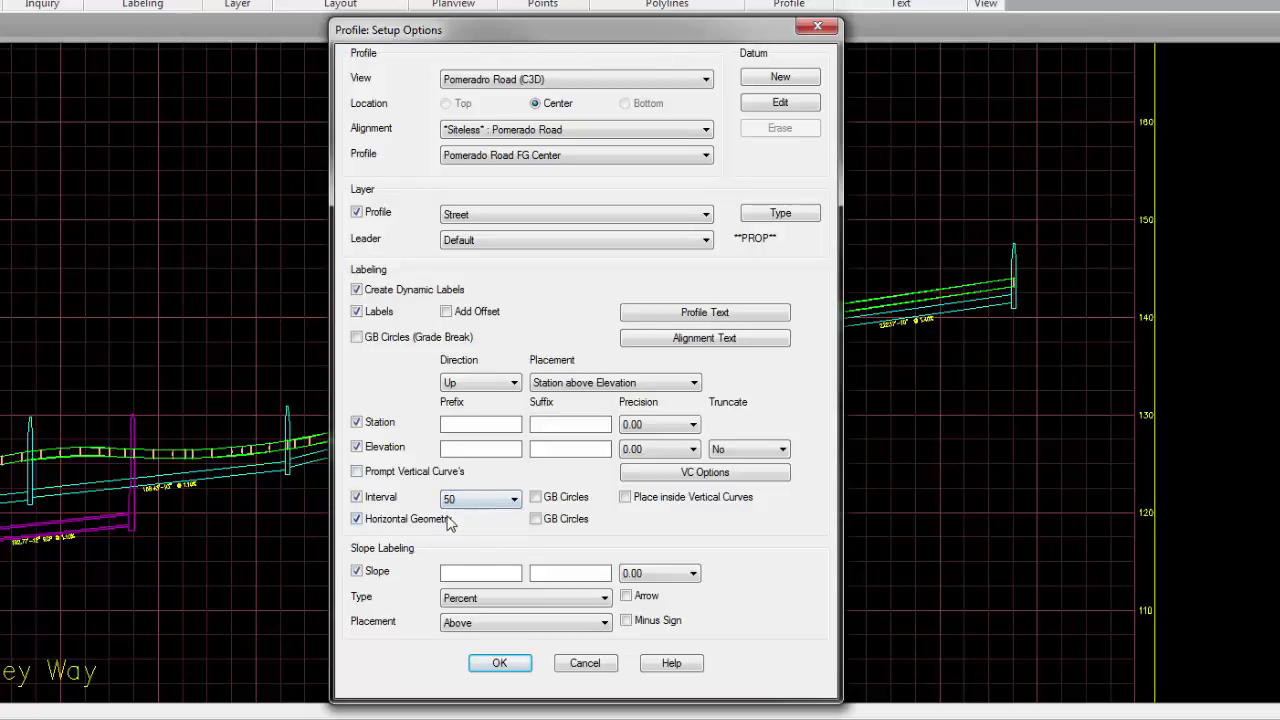
pyautogui.click(362, 500)
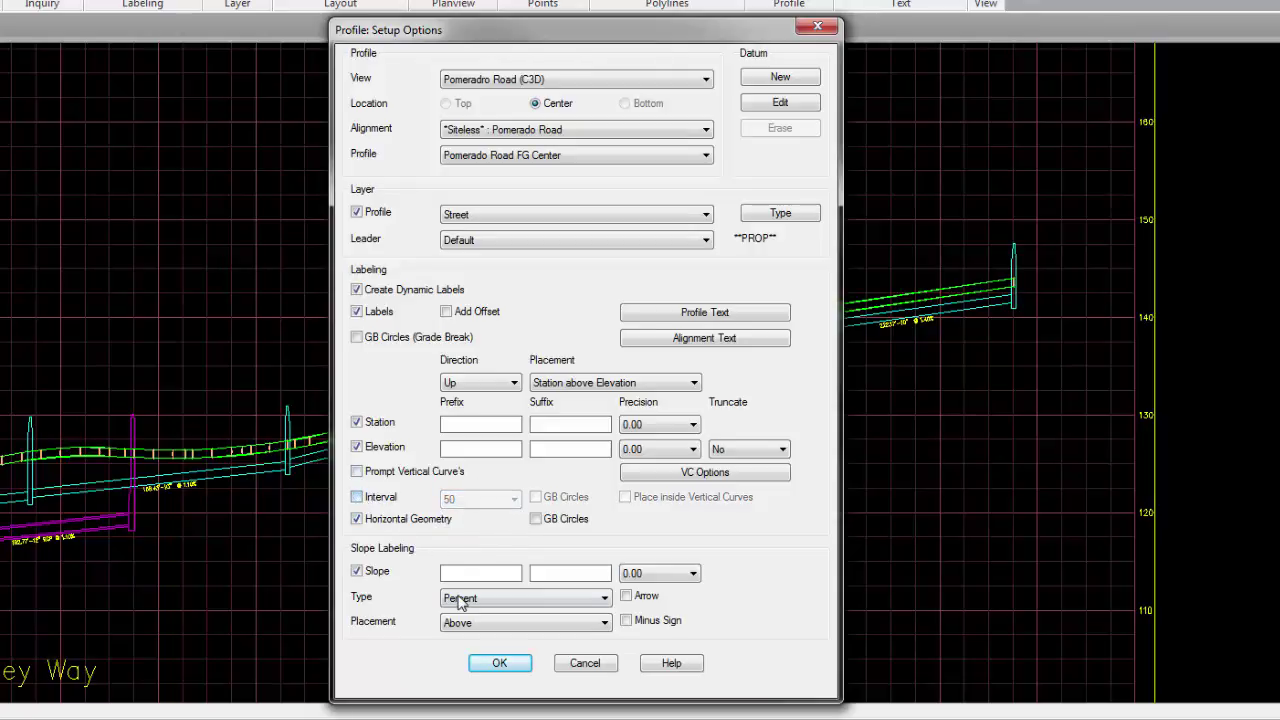
pyautogui.click(362, 500)
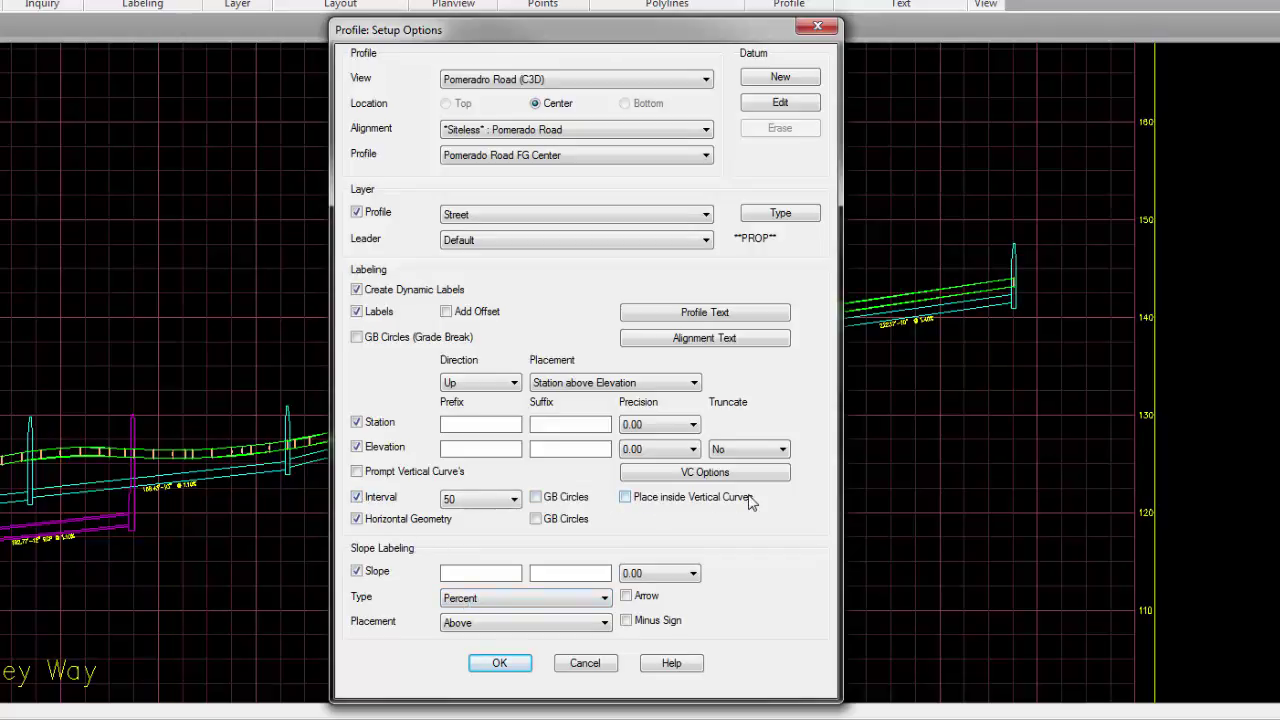
pyautogui.click(700, 473)
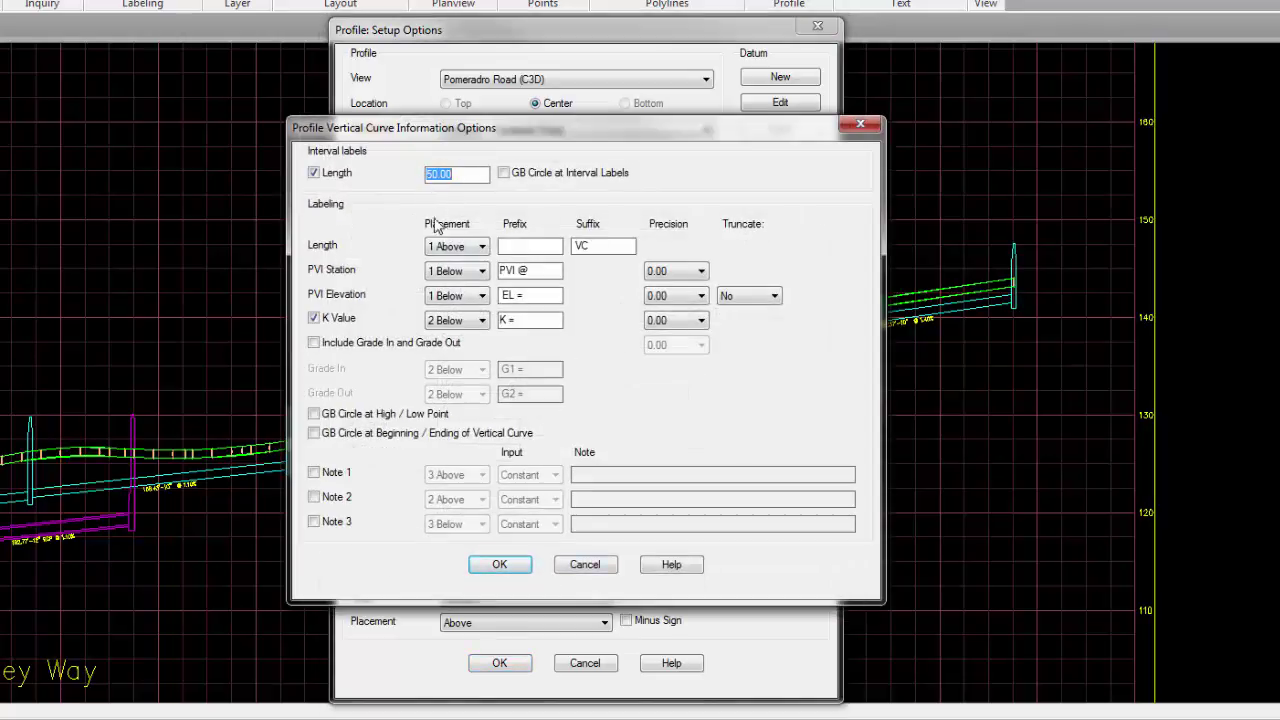
pyautogui.click(507, 567)
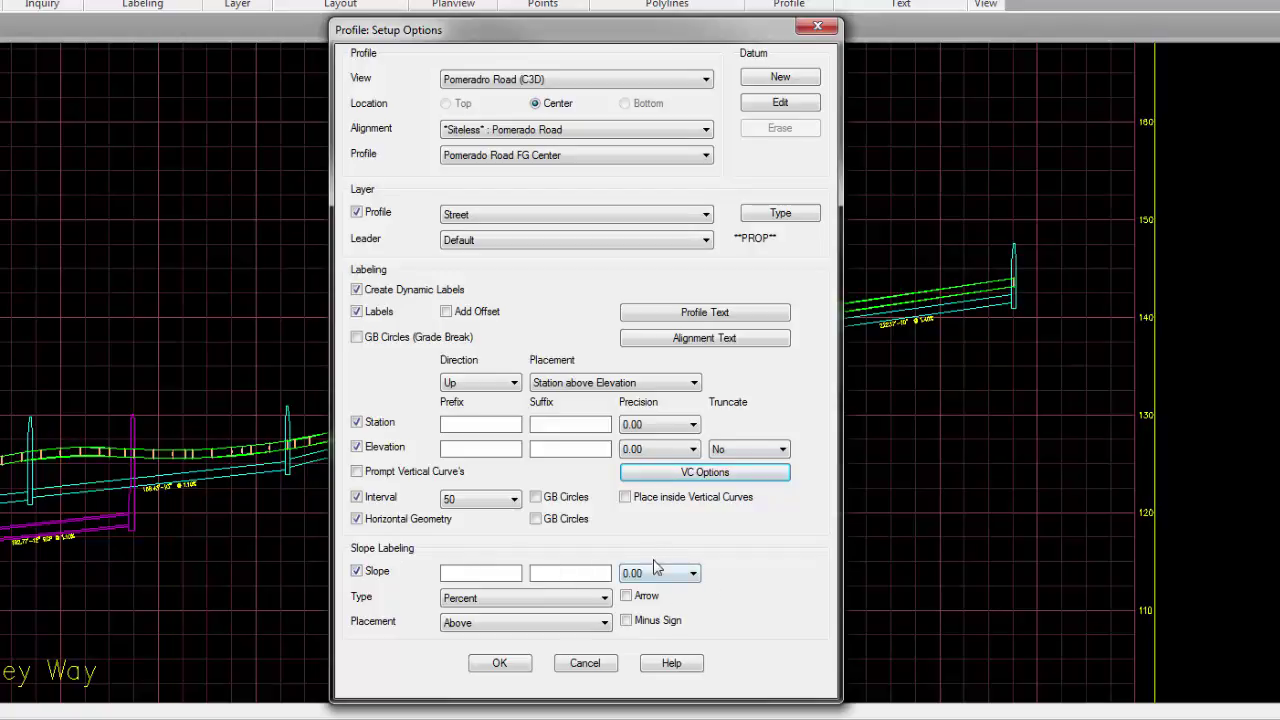
# Step: Keep slope labels as Percent placed Above and accept the profile label setup
pyautogui.click(491, 600)
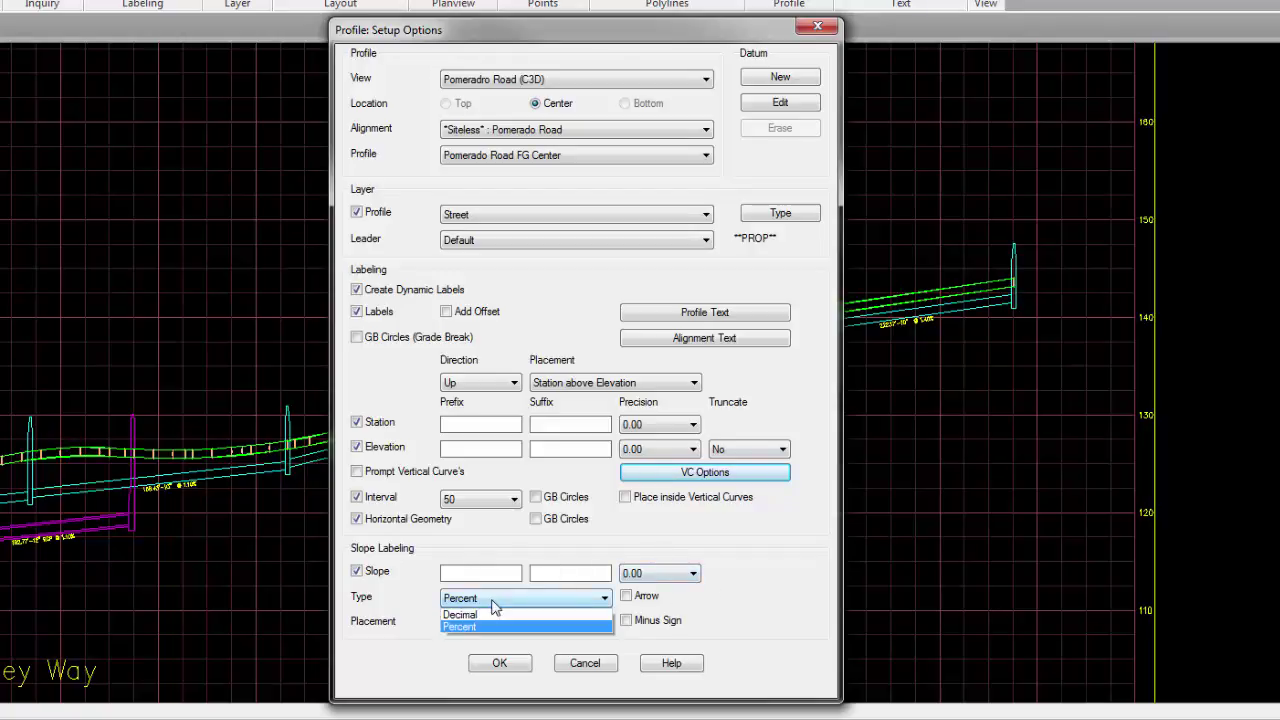
pyautogui.click(493, 606)
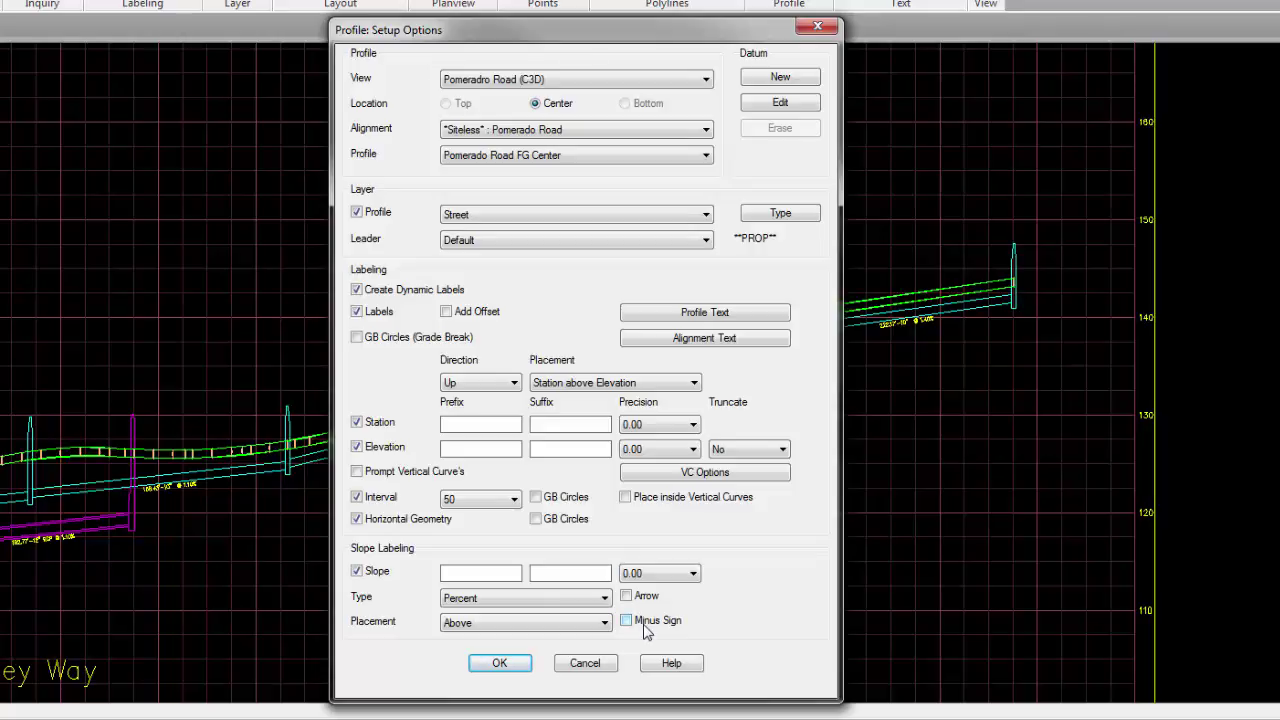
pyautogui.click(506, 624)
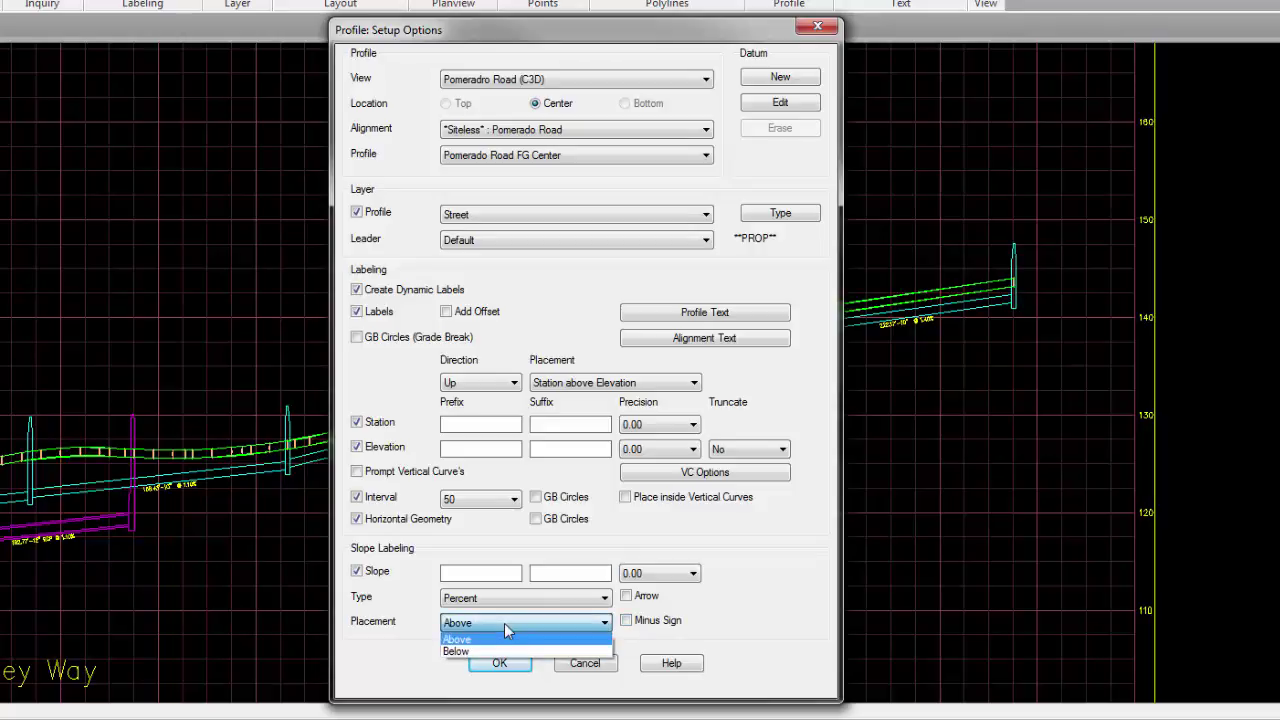
pyautogui.click(496, 638)
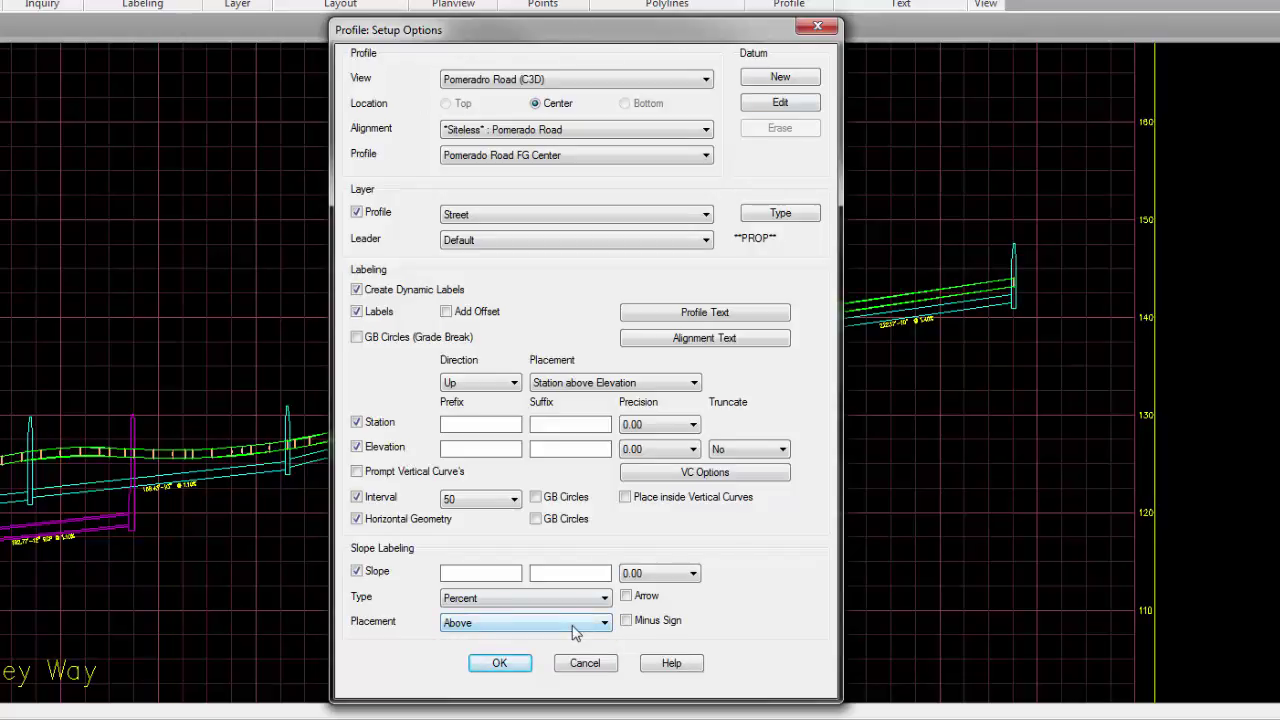
pyautogui.click(500, 663)
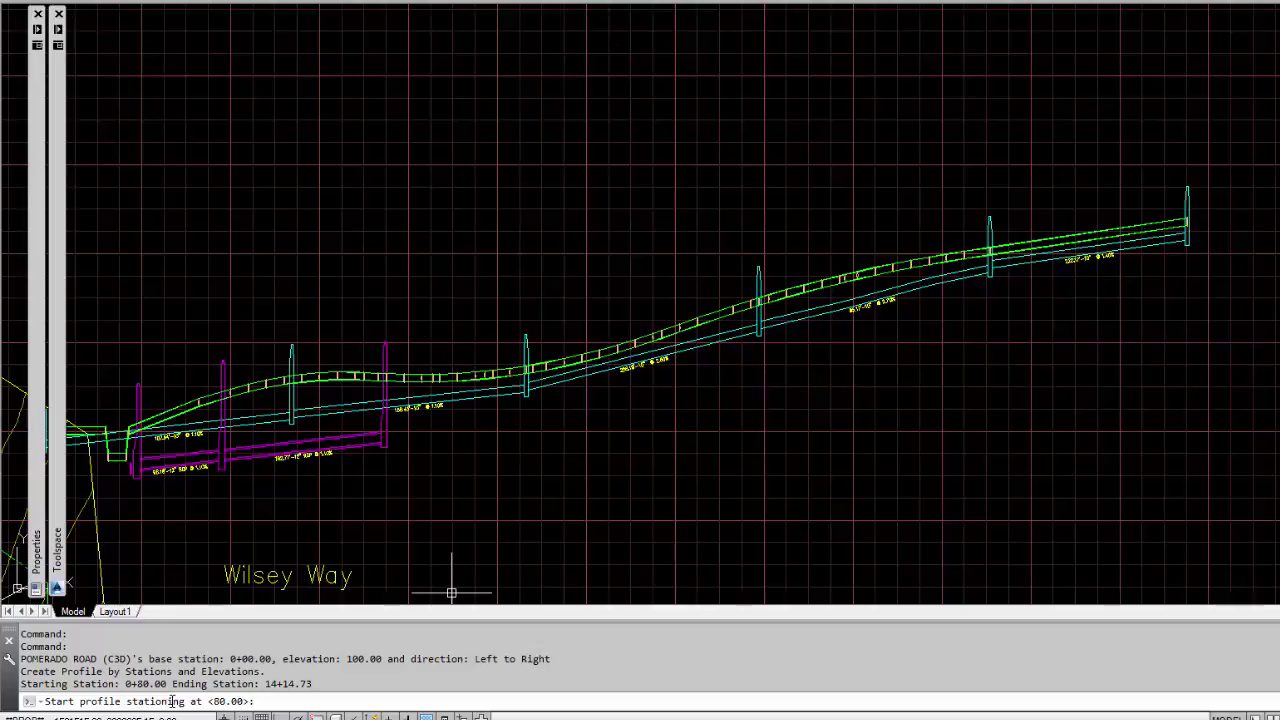
# Step: Accept start station 80.00 to label the FG Center profile through 14+14.73
pyautogui.press('Return')
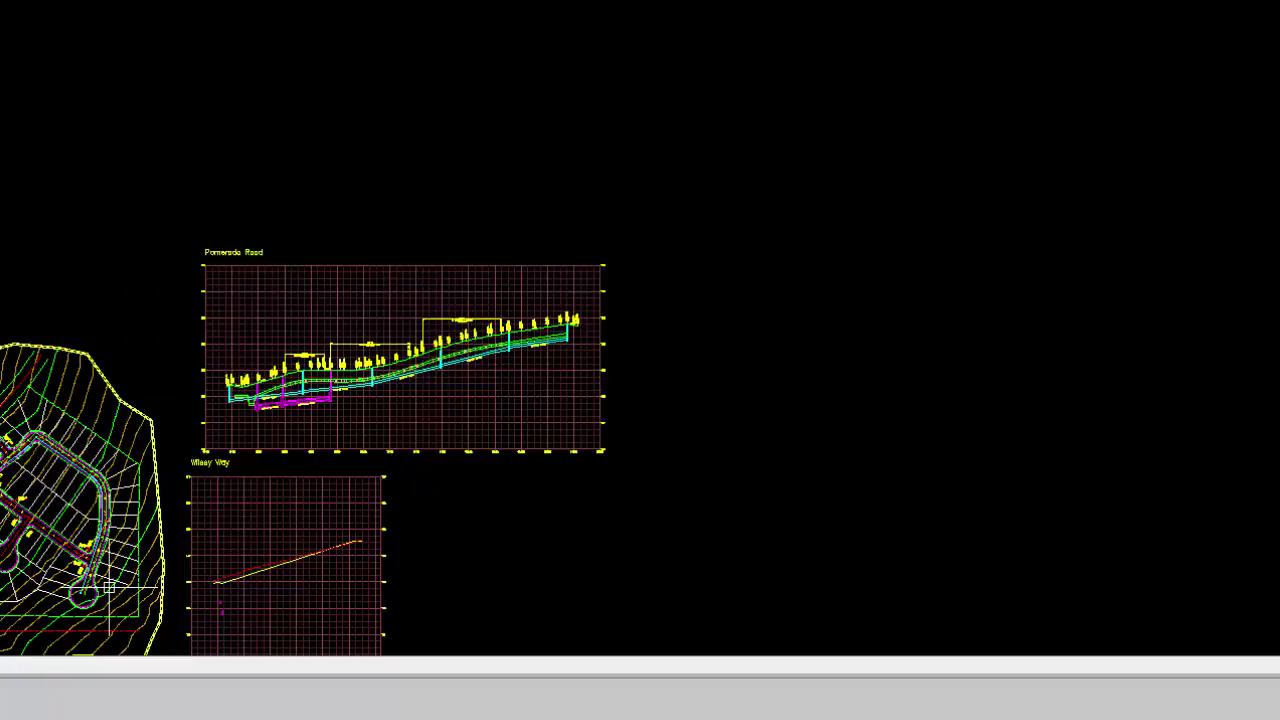
# Step: Drag the 3+00.00 BVC label slightly left, clear of the 150 VC callout
pyautogui.scroll(5, 264, 381)
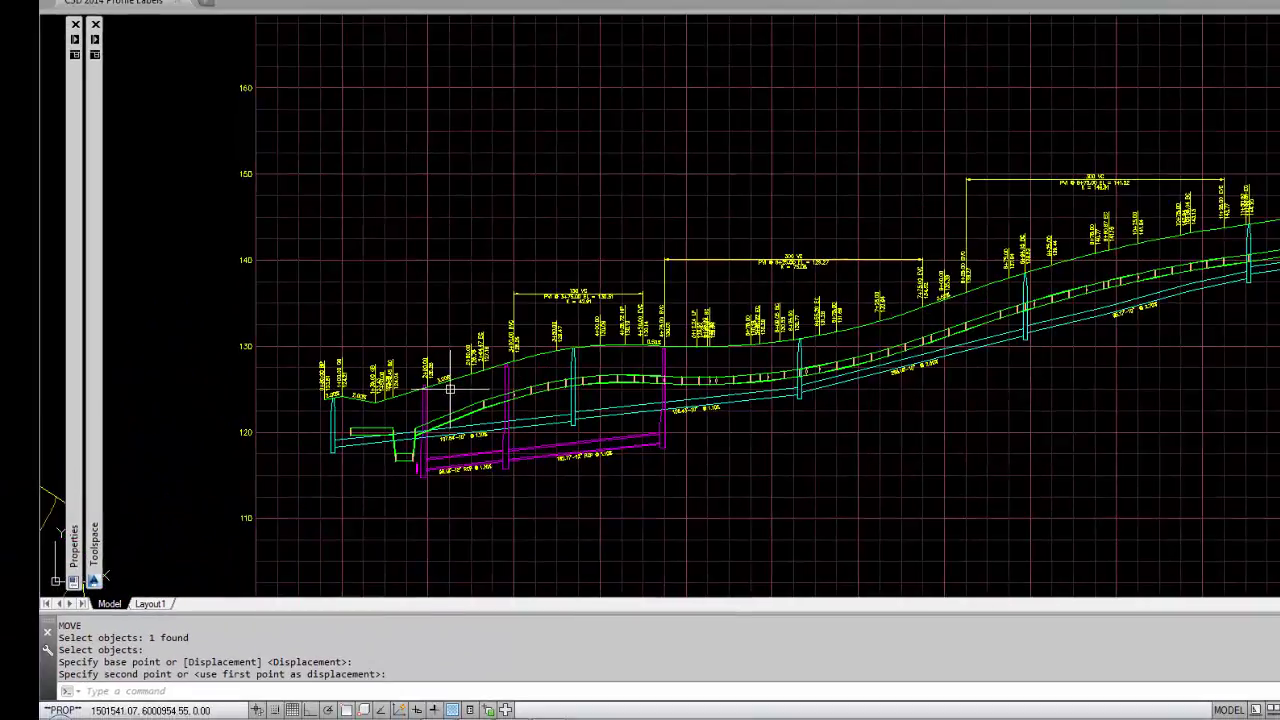
pyautogui.scroll(4, 450, 388)
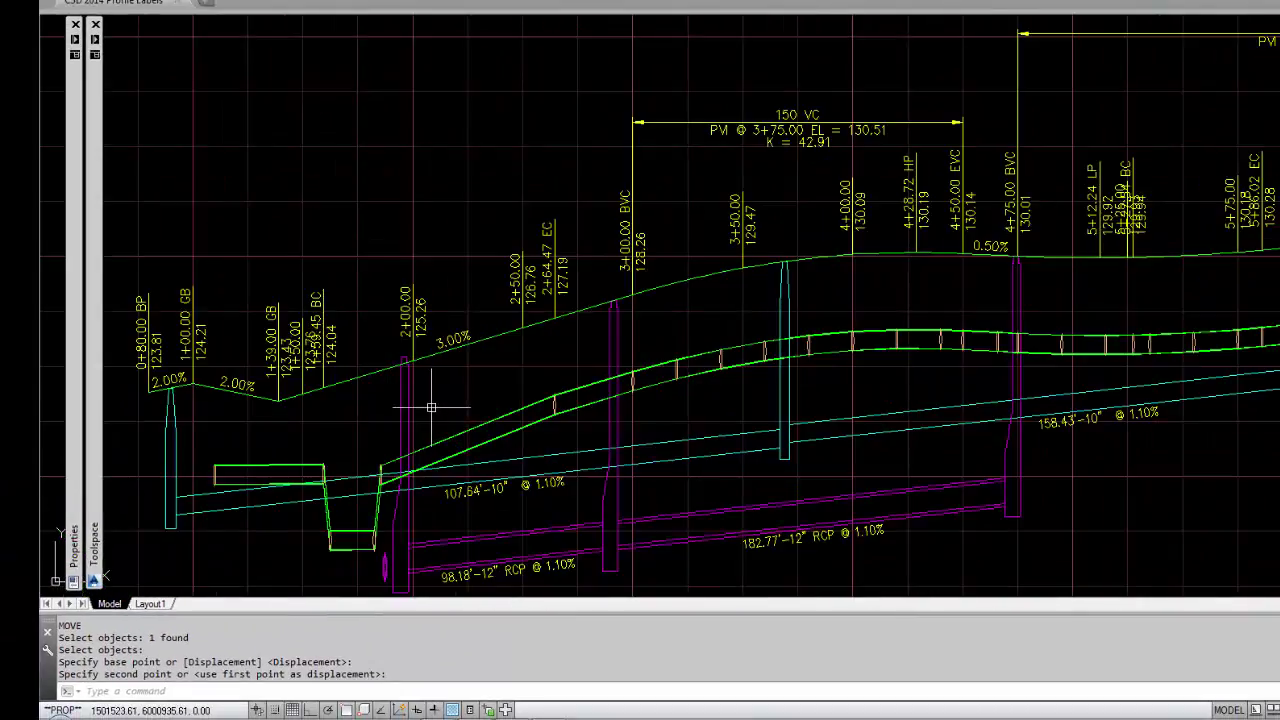
pyautogui.press('Escape')
pyautogui.click(632, 275)
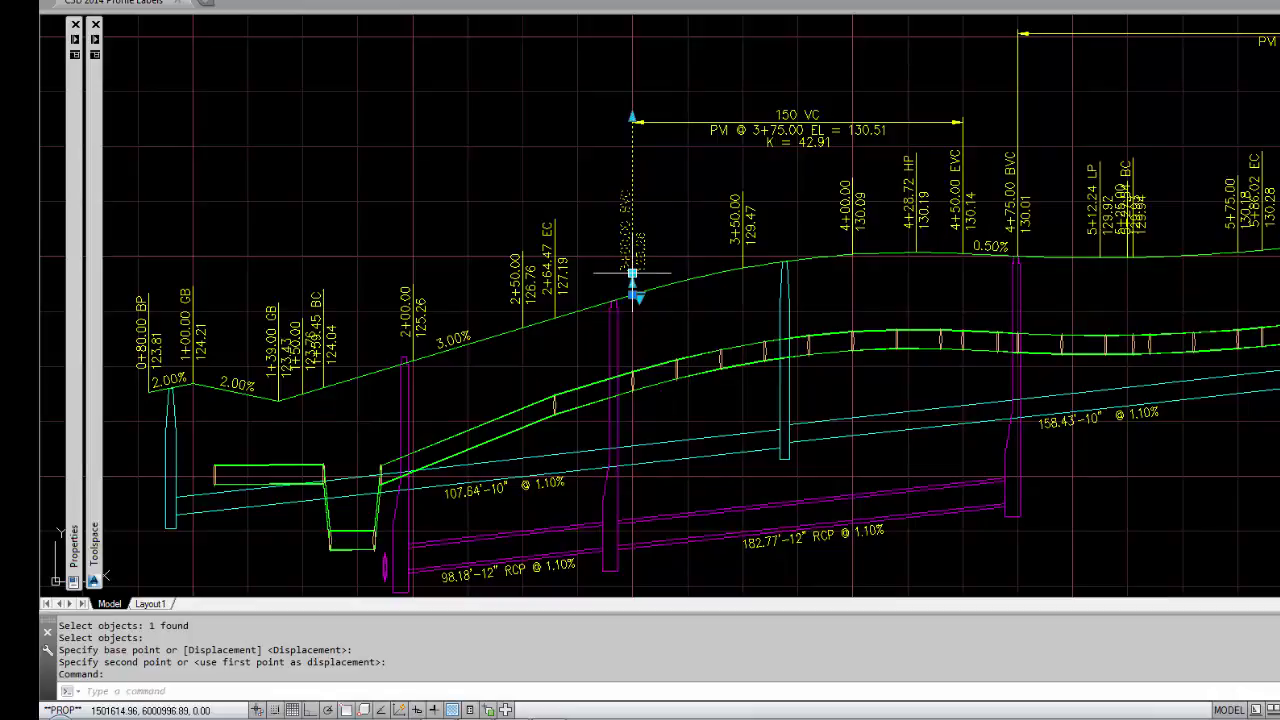
pyautogui.click(632, 272)
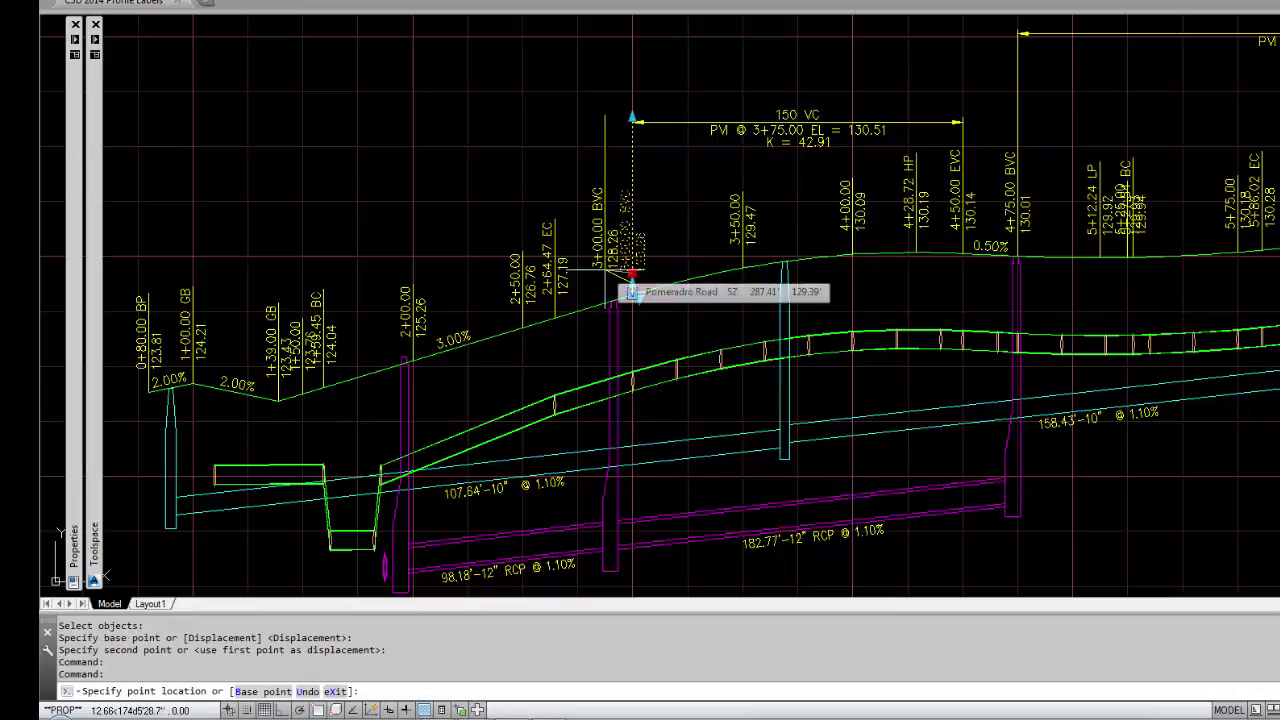
pyautogui.click(605, 268)
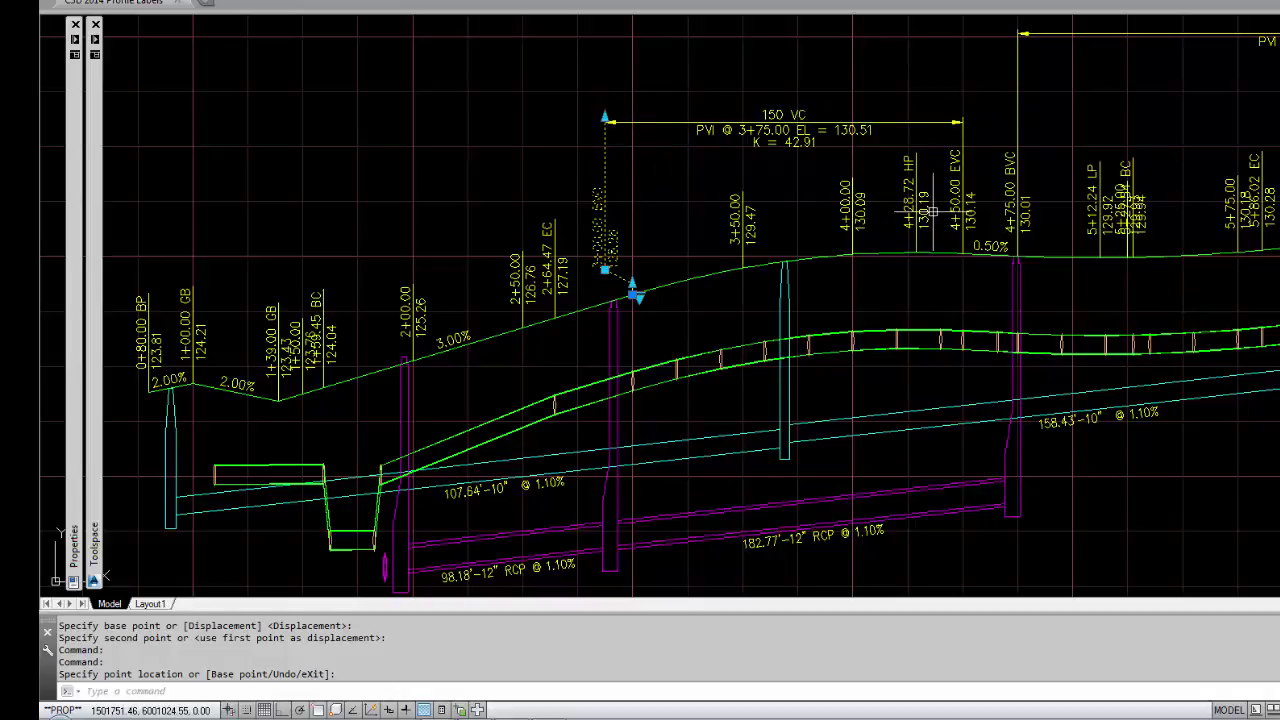
# Step: Try grip-stretching a label point and the 4+28.72 HP label, cancelling both
pyautogui.click(632, 295)
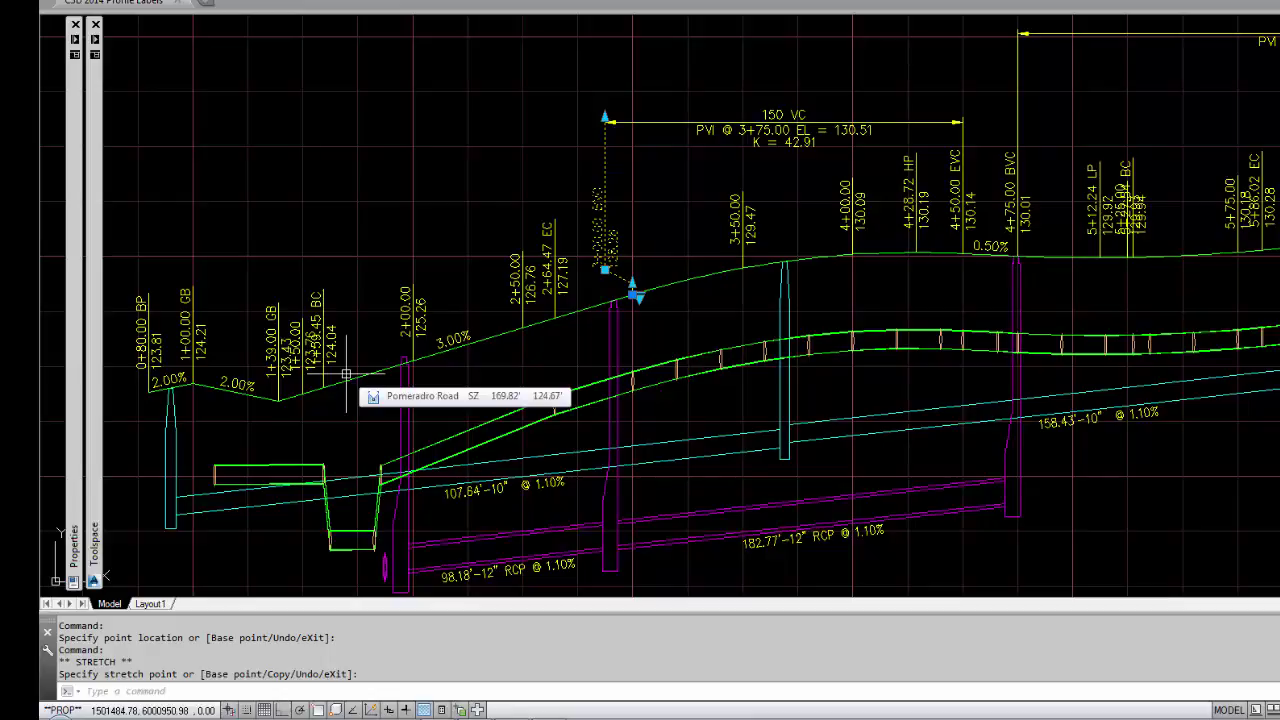
pyautogui.press('Escape')
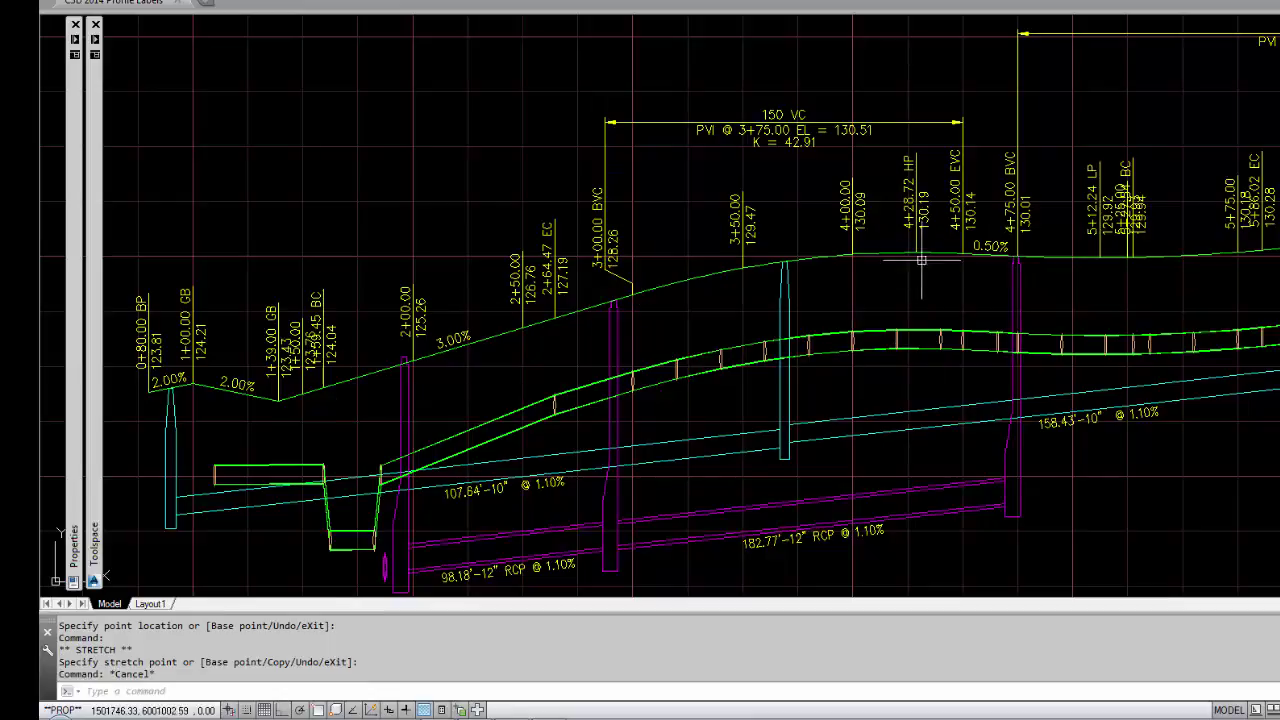
pyautogui.click(916, 252)
pyautogui.click(916, 252)
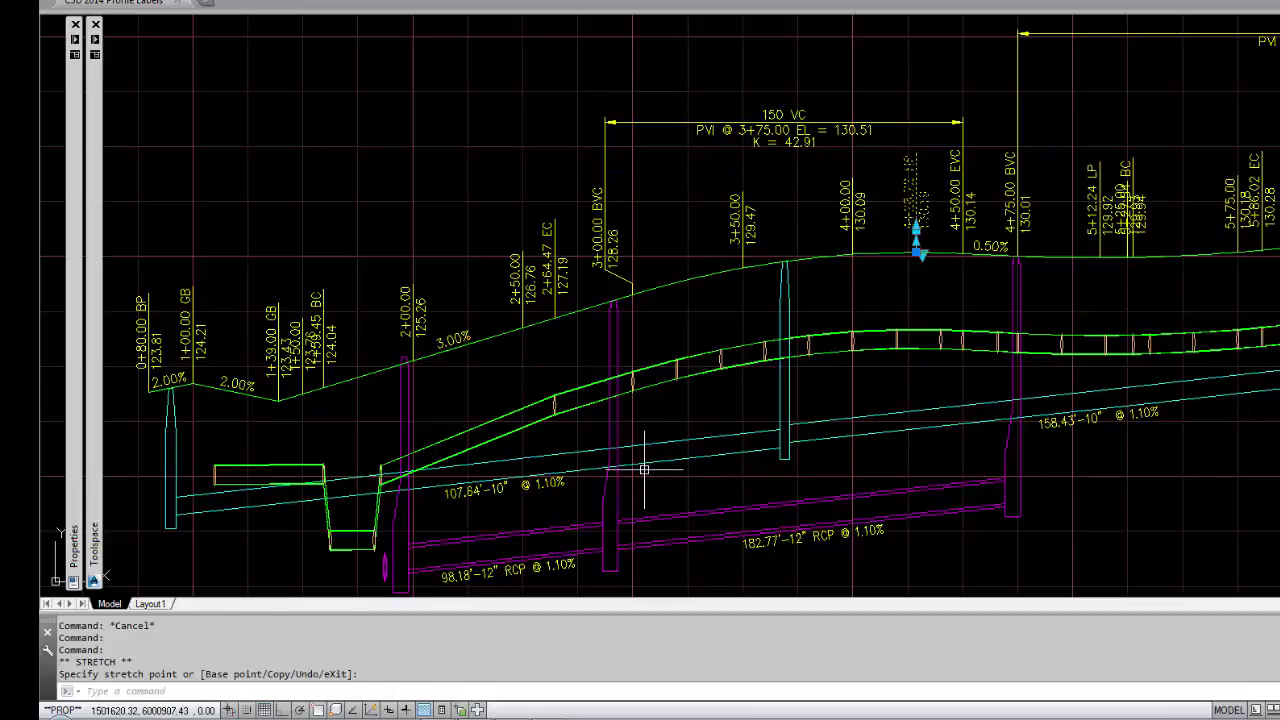
pyautogui.press('Escape')
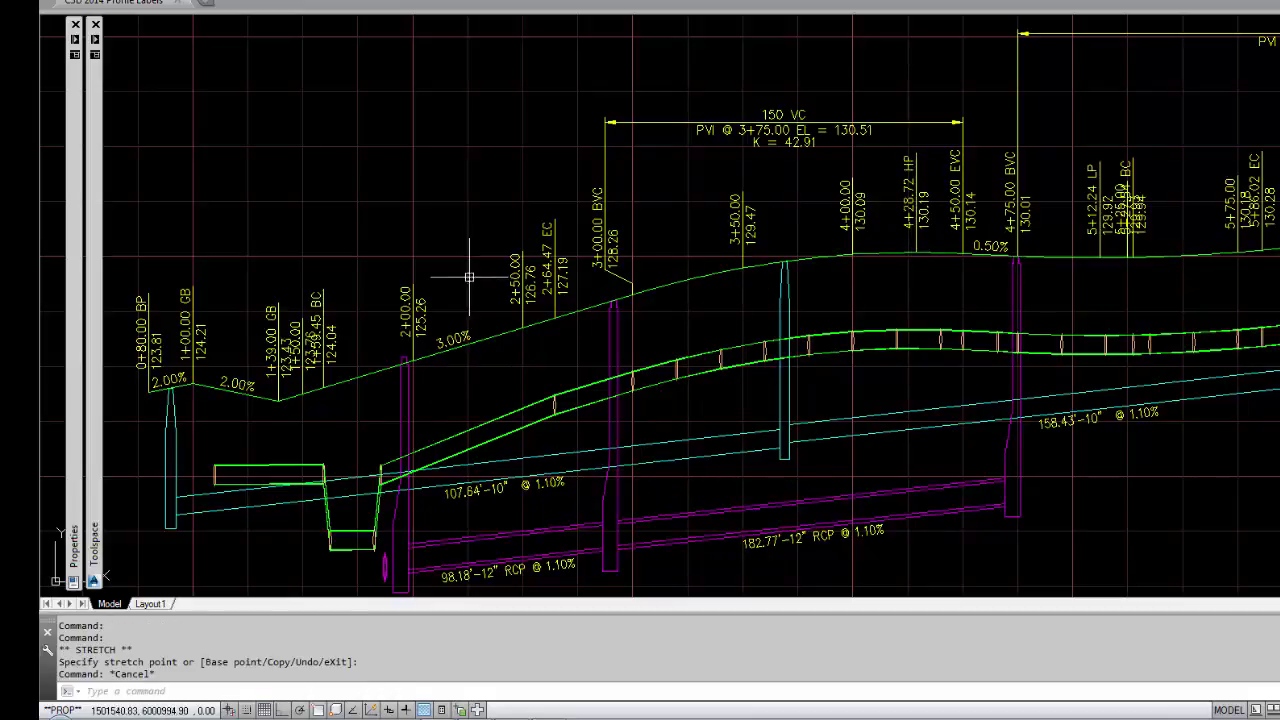
# Step: Move the interval label to 3+75.00, then drag its grip to station 3+40.52
pyautogui.doubleClick(737, 232)
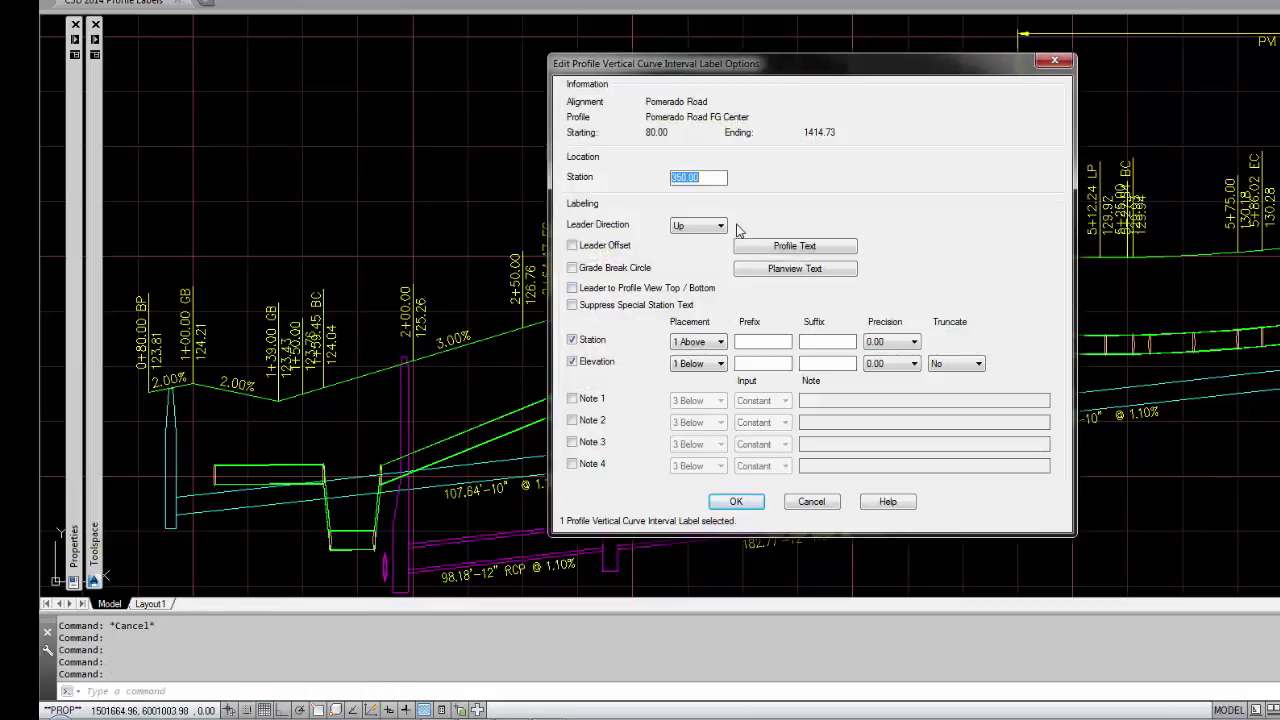
pyautogui.click(735, 502)
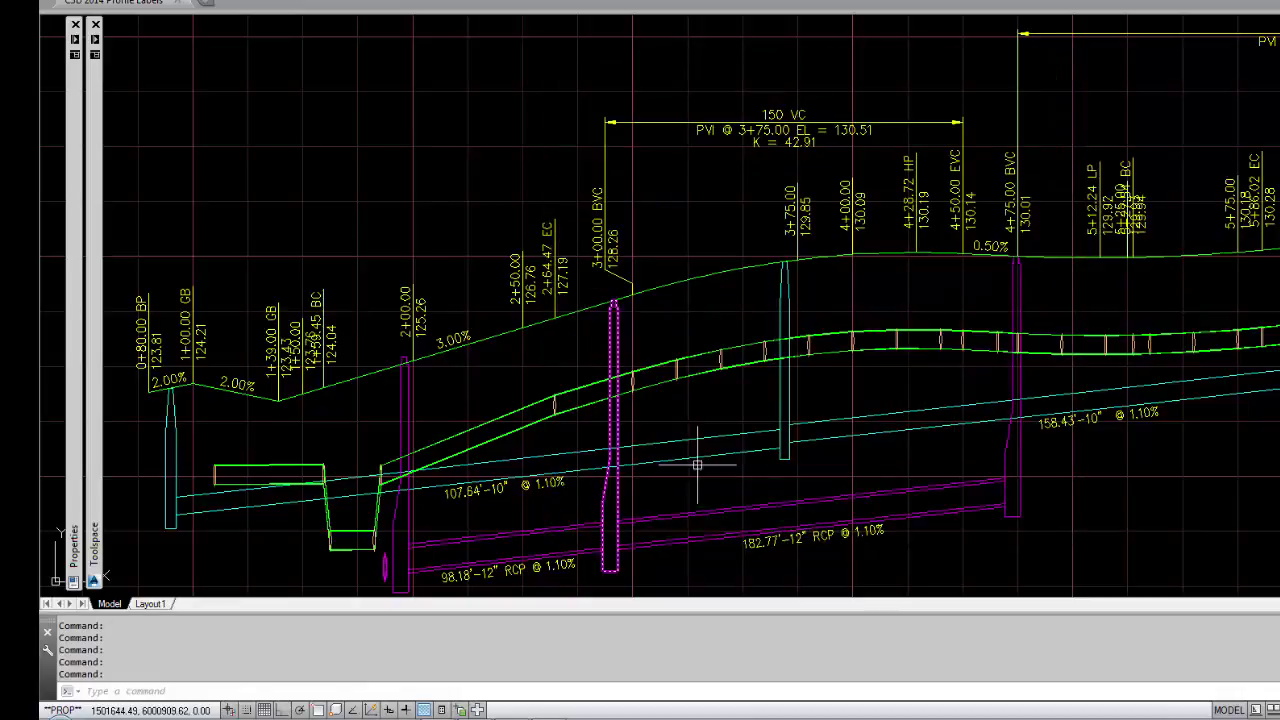
pyautogui.click(794, 251)
pyautogui.click(786, 262)
pyautogui.click(706, 272)
pyautogui.press('Escape')
pyautogui.scroll(4, 650, 262)
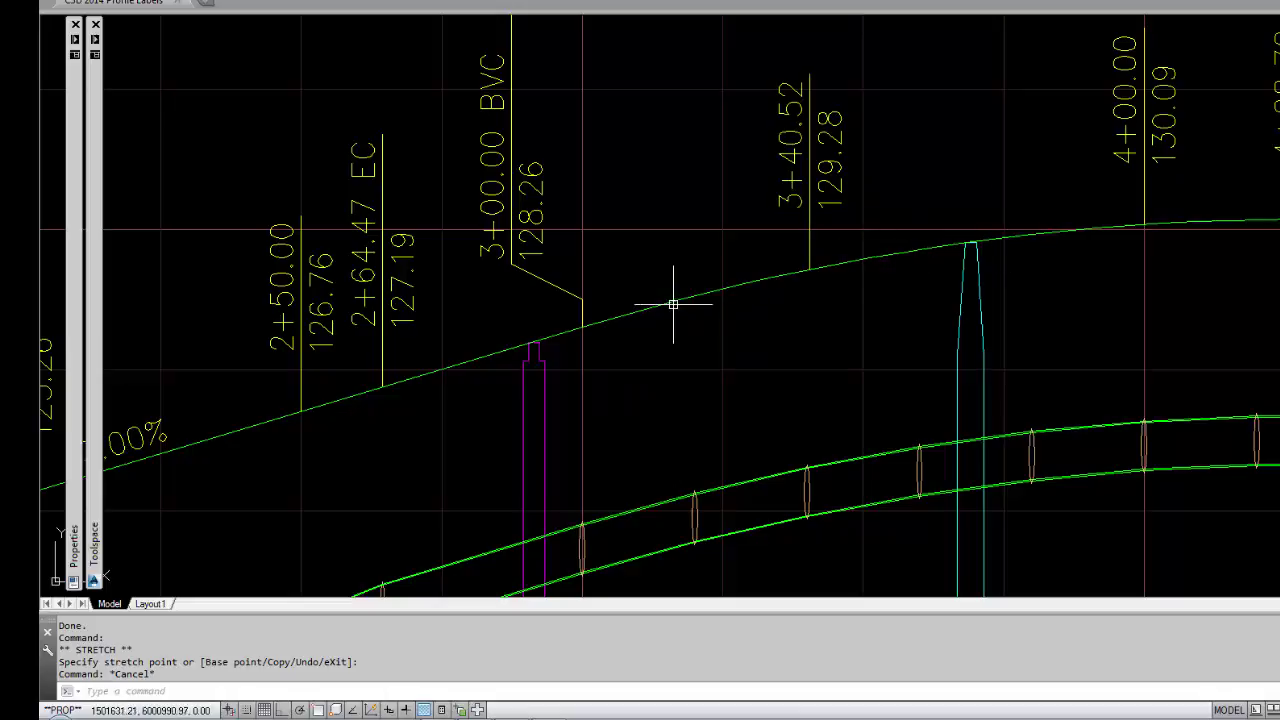
# Step: Set the interval label's Location Station to 350 so it reads 3+50.00 / 129.47
pyautogui.doubleClick(812, 260)
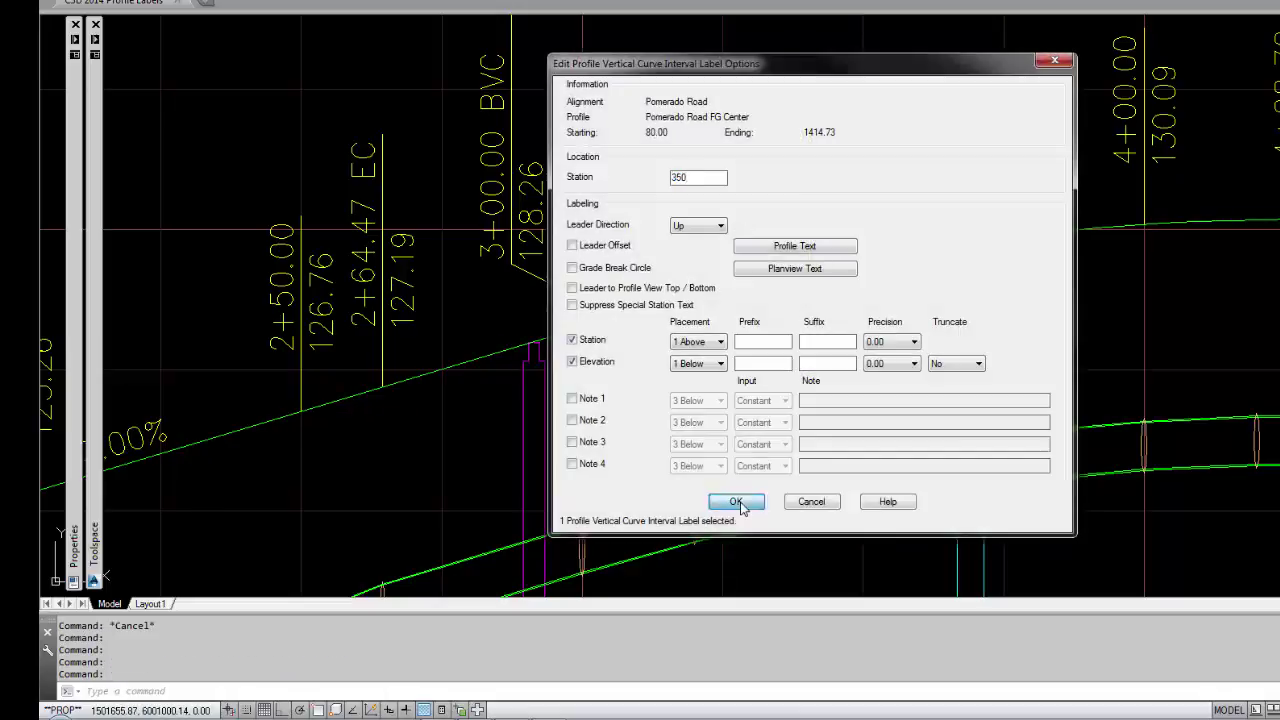
pyautogui.click(737, 502)
pyautogui.scroll(1, 597, 331)
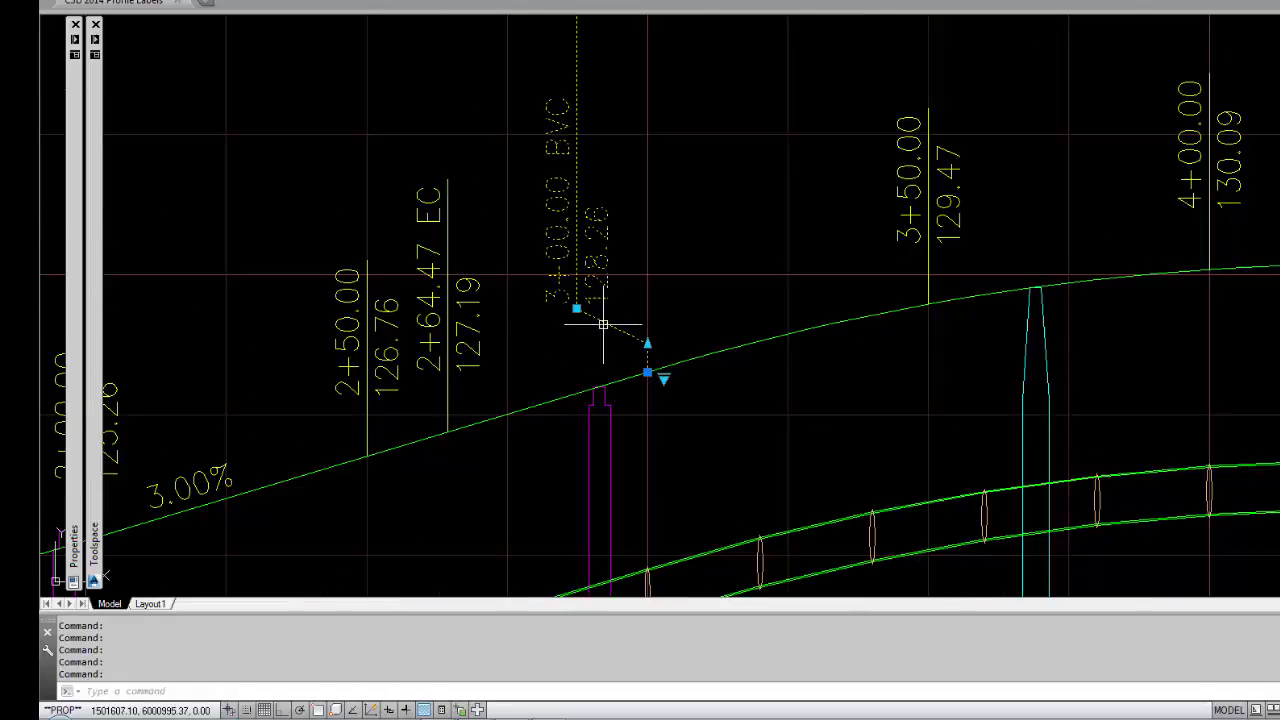
# Step: Reset the 3+00.00 BVC 128.26 label to its home position with Profile Label - Reset
pyautogui.rightClick(608, 322)
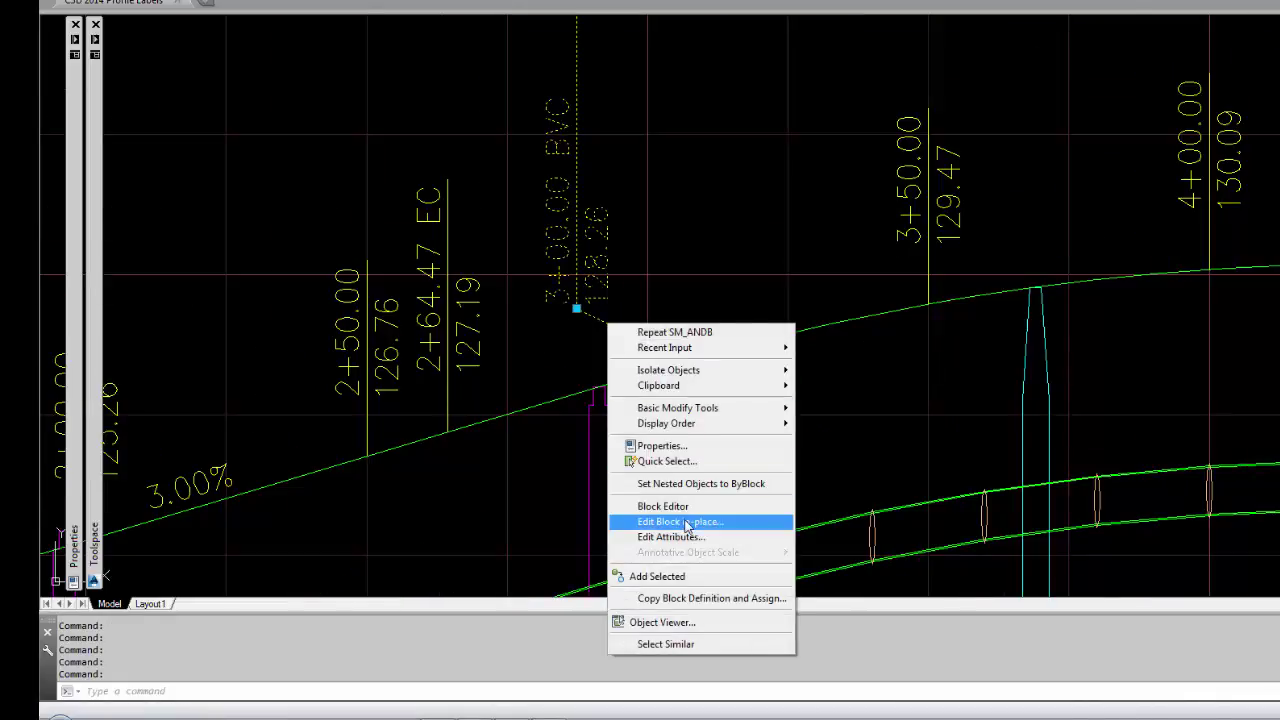
pyautogui.rightClick(589, 324)
pyautogui.click(648, 410)
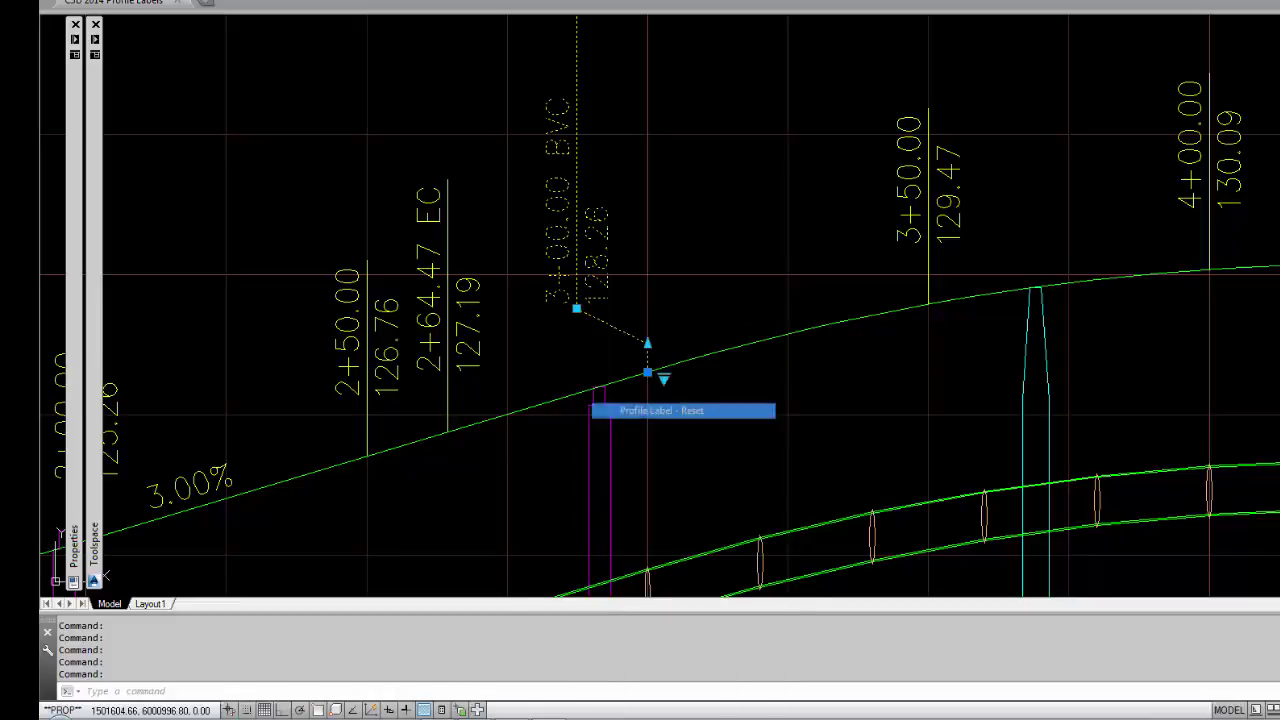
pyautogui.scroll(-4, 694, 408)
pyautogui.scroll(2, 727, 276)
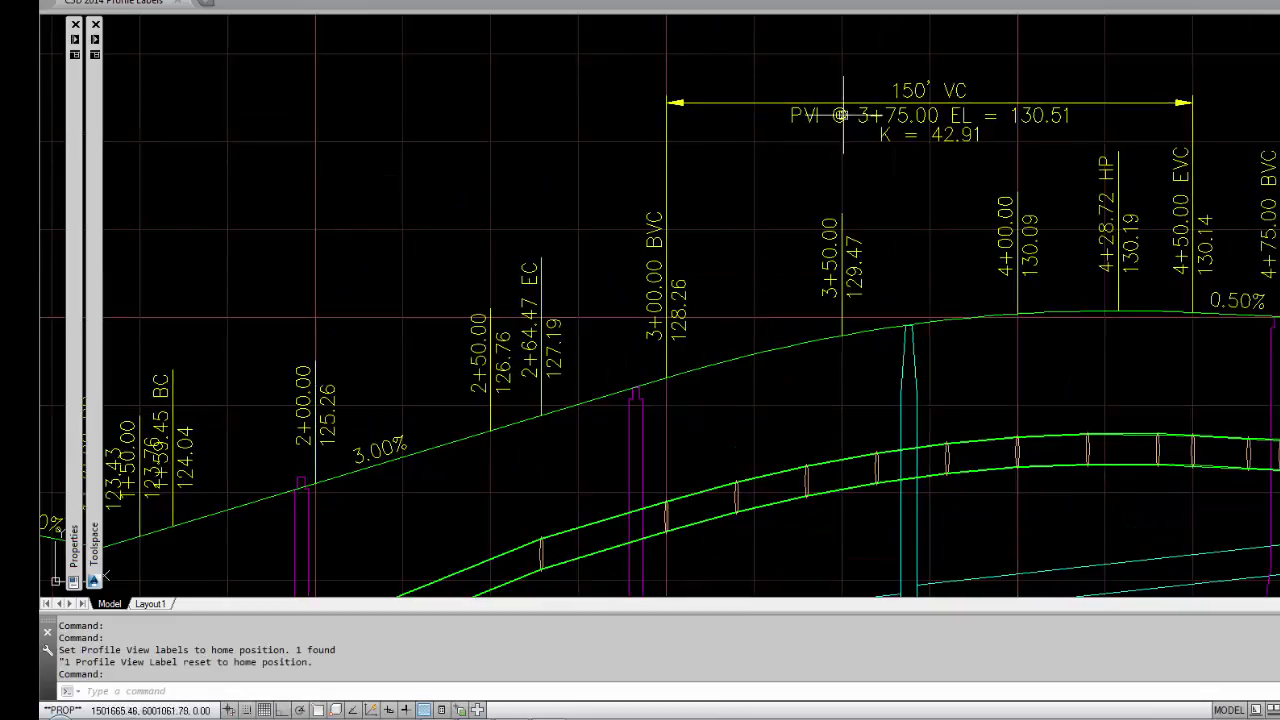
# Step: Clean up the three overlapping labels around the 5+25.00 BC station
pyautogui.moveTo(1088, 322); pyautogui.dragTo(308, 464, button='middle')
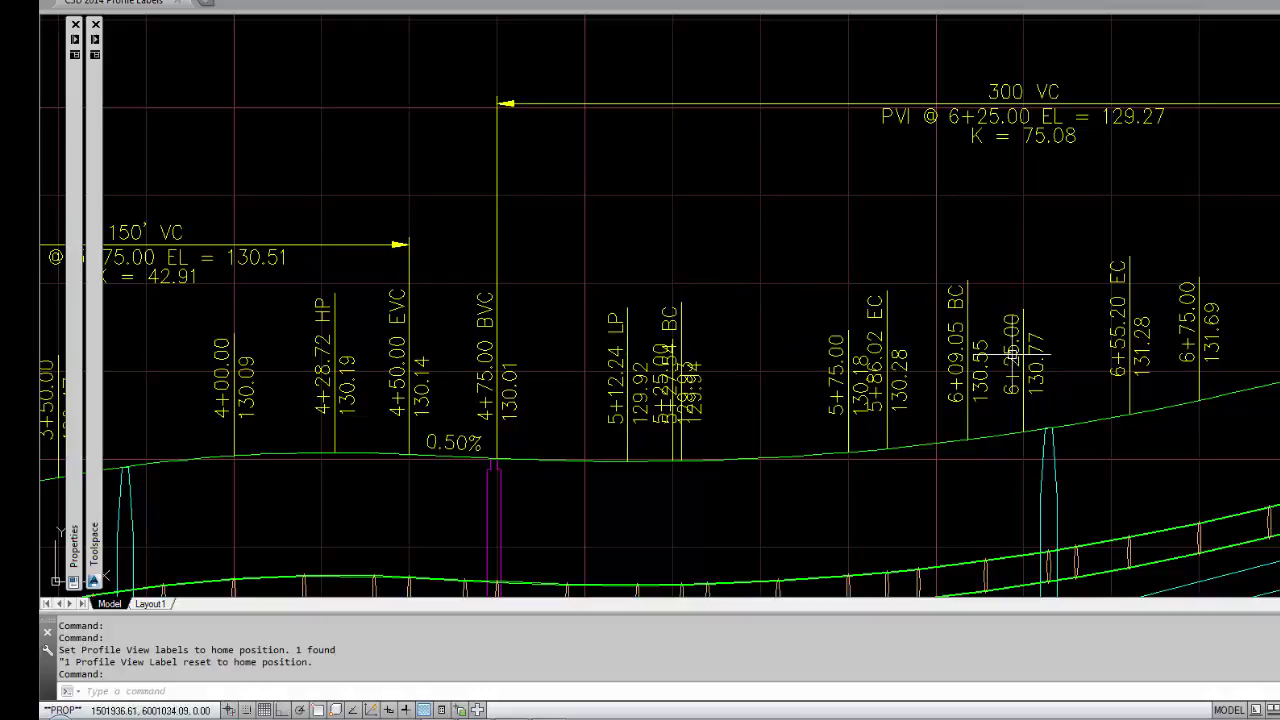
pyautogui.click(655, 415)
pyautogui.rightClick(655, 415)
pyautogui.click(750, 145)
pyautogui.click(732, 362)
pyautogui.click(572, 416)
pyautogui.press('Return')
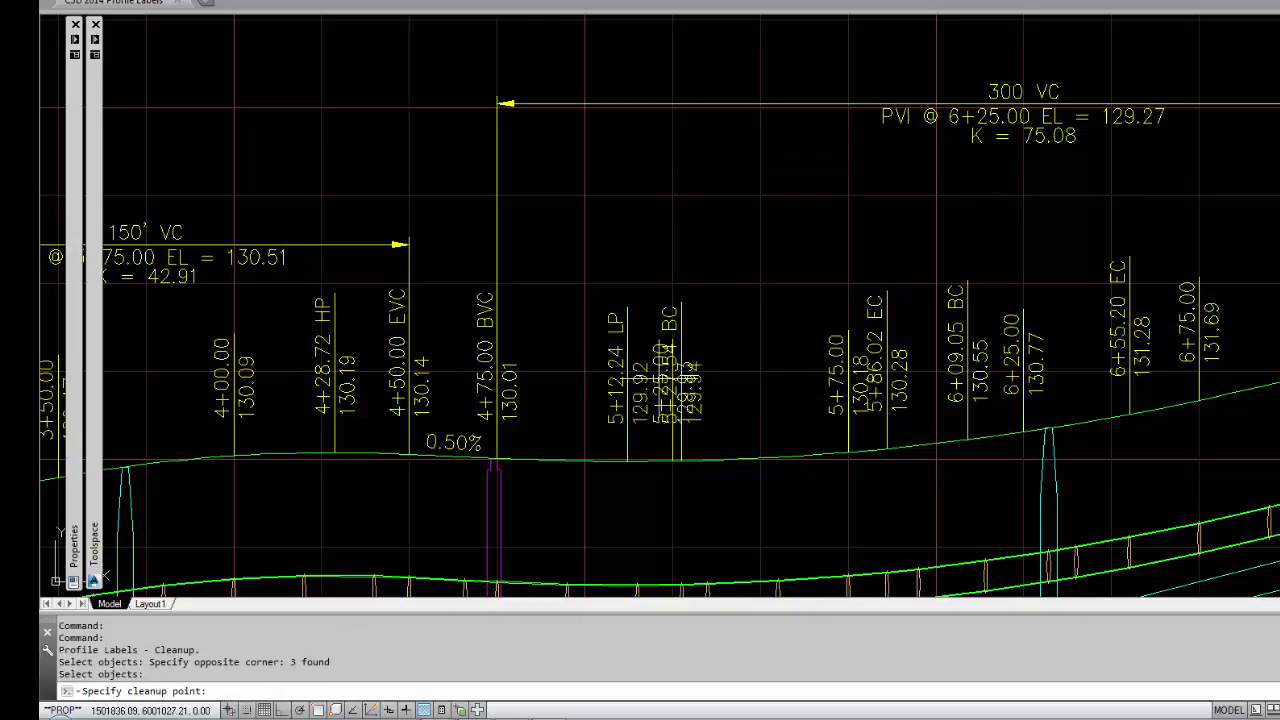
pyautogui.click(668, 519)
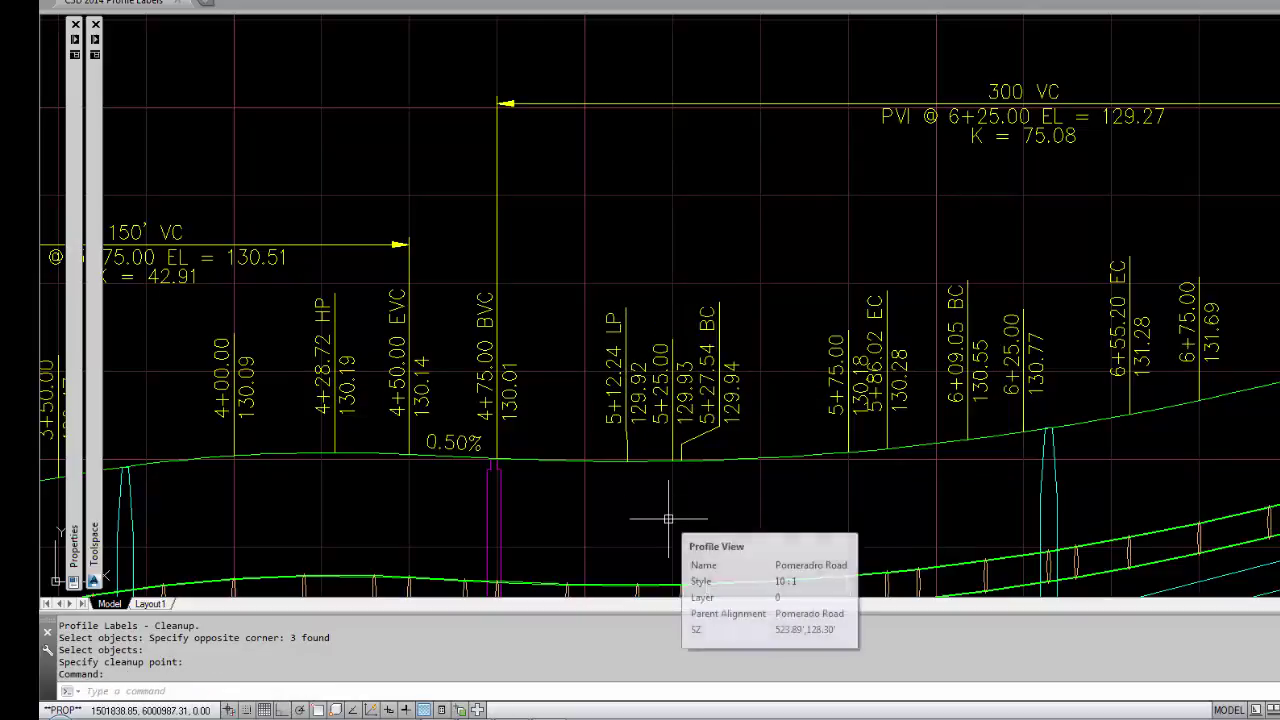
# Step: Spread apart the overlapping 5+75 and 5+86.02 station labels
pyautogui.press('Return')
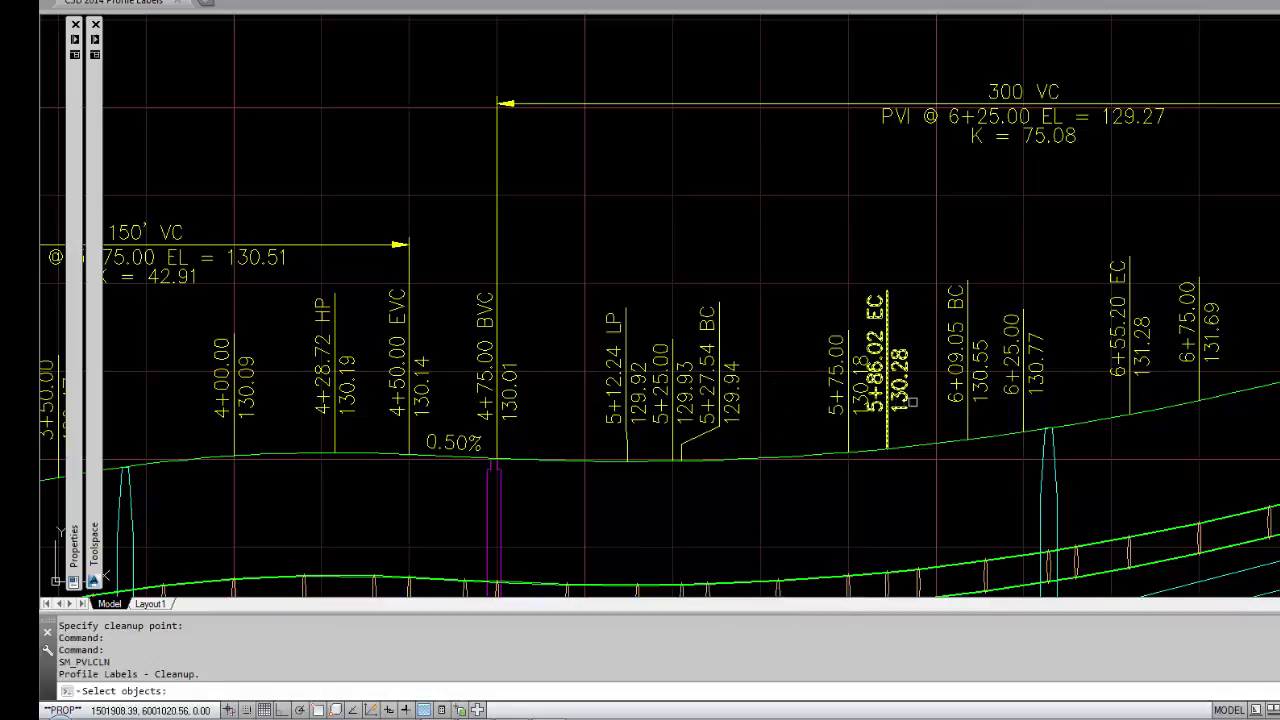
pyautogui.click(920, 420)
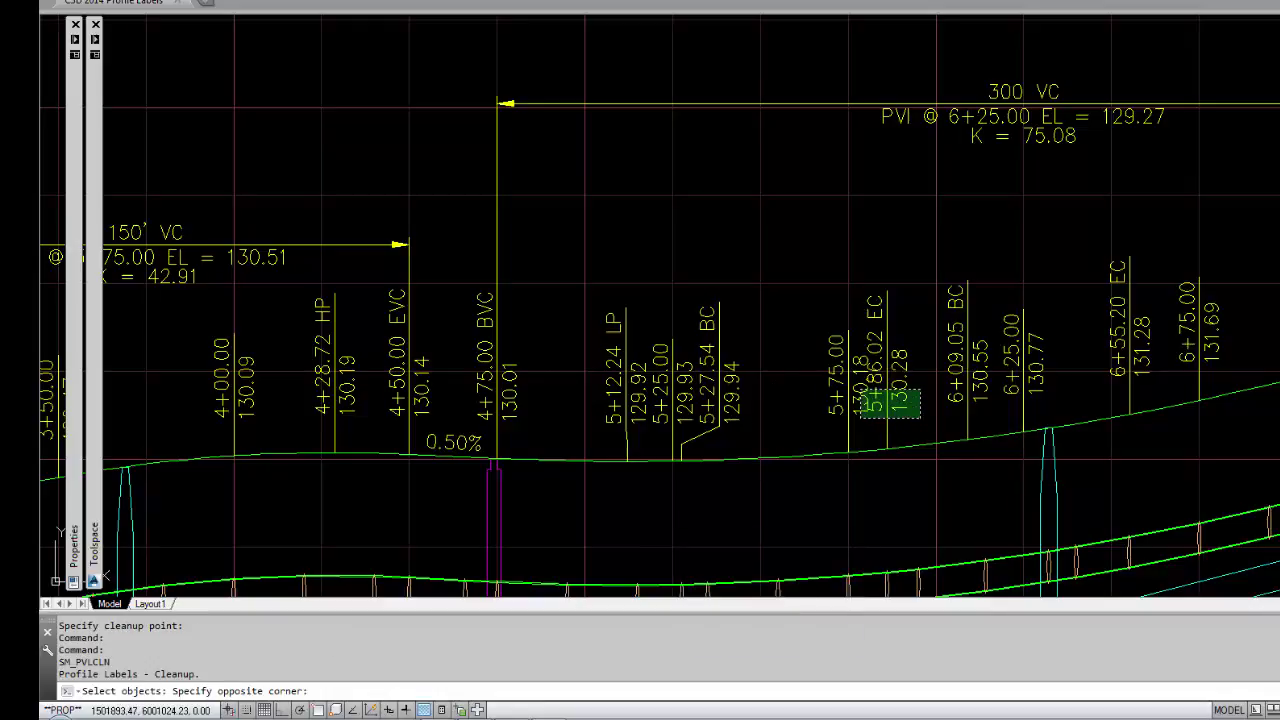
pyautogui.click(860, 395)
pyautogui.press('Return')
pyautogui.click(793, 423)
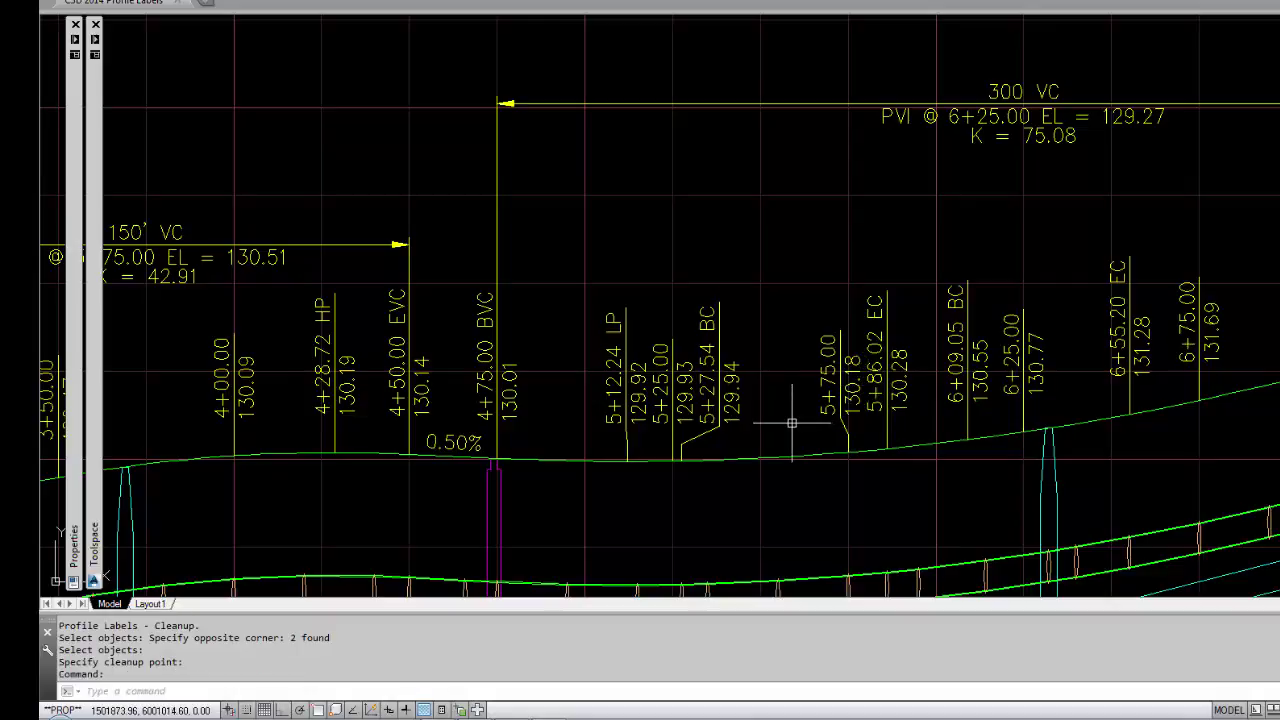
# Step: Clean up the crowded label clusters near 10+86.04 and 11+50
pyautogui.scroll(-2, 794, 408)
pyautogui.moveTo(794, 408); pyautogui.dragTo(537, 440, button='middle')
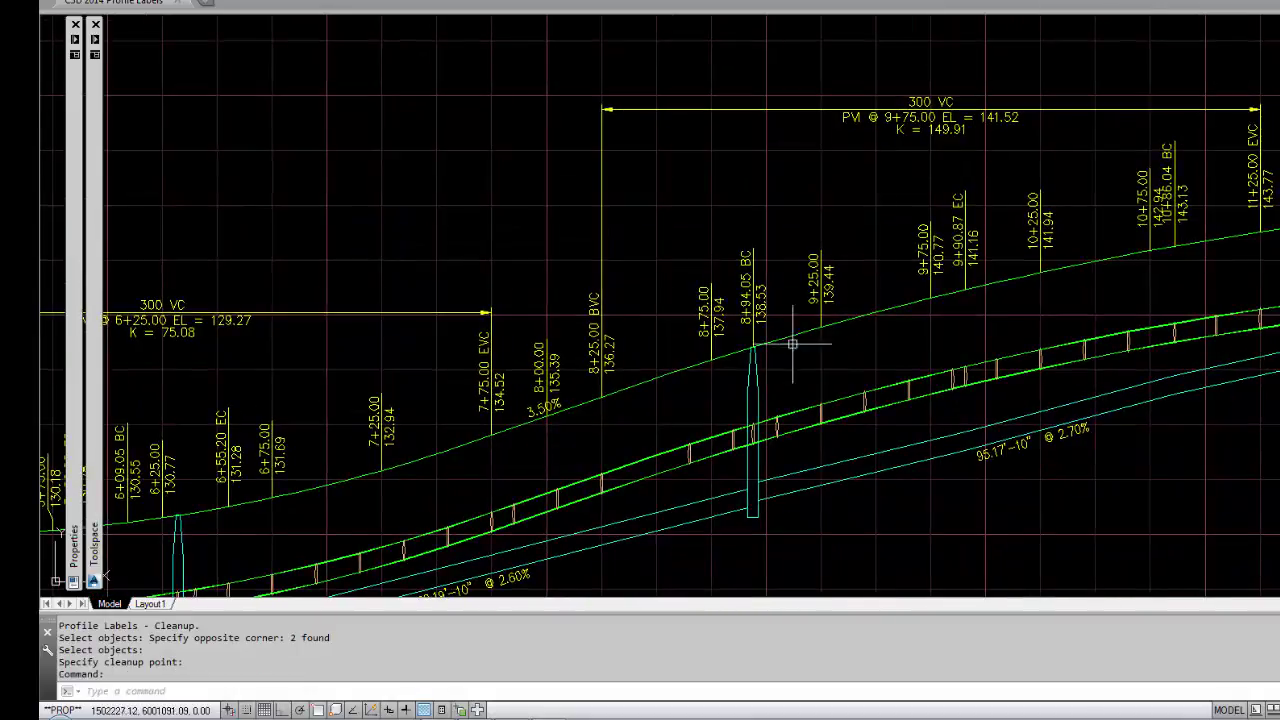
pyautogui.moveTo(886, 286); pyautogui.dragTo(608, 347, button='middle')
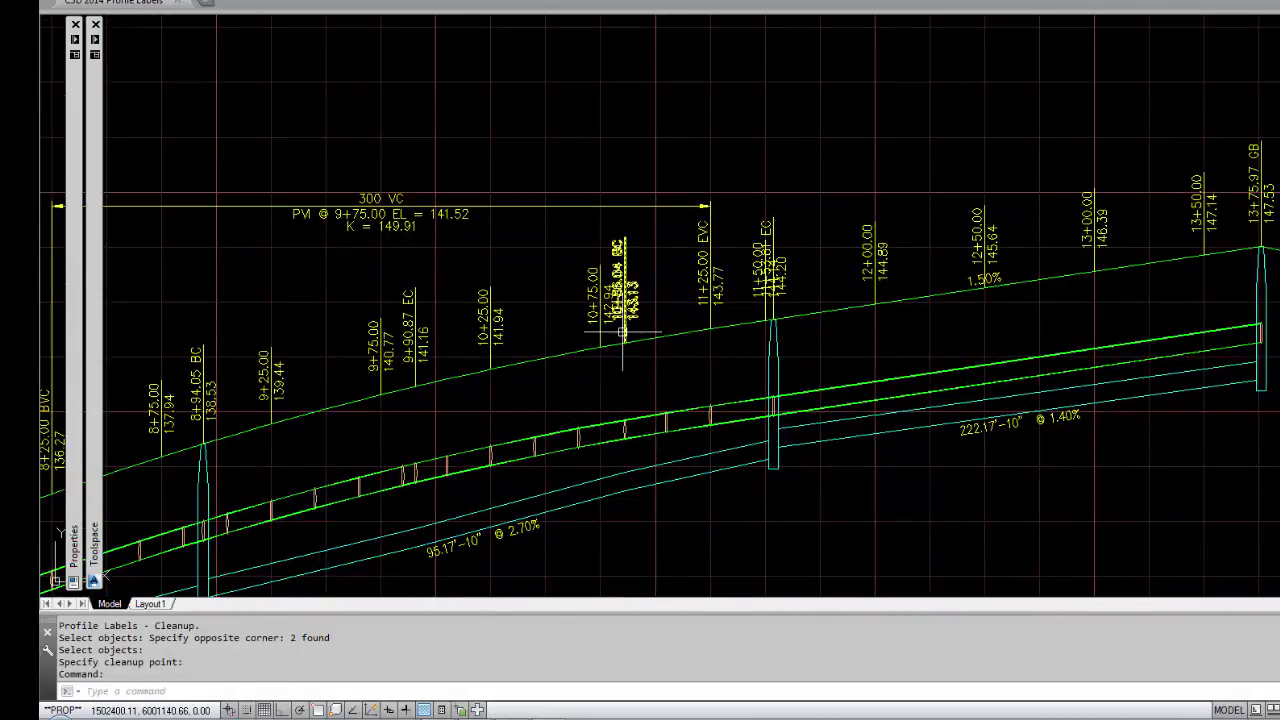
pyautogui.click(632, 292)
pyautogui.rightClick(624, 292)
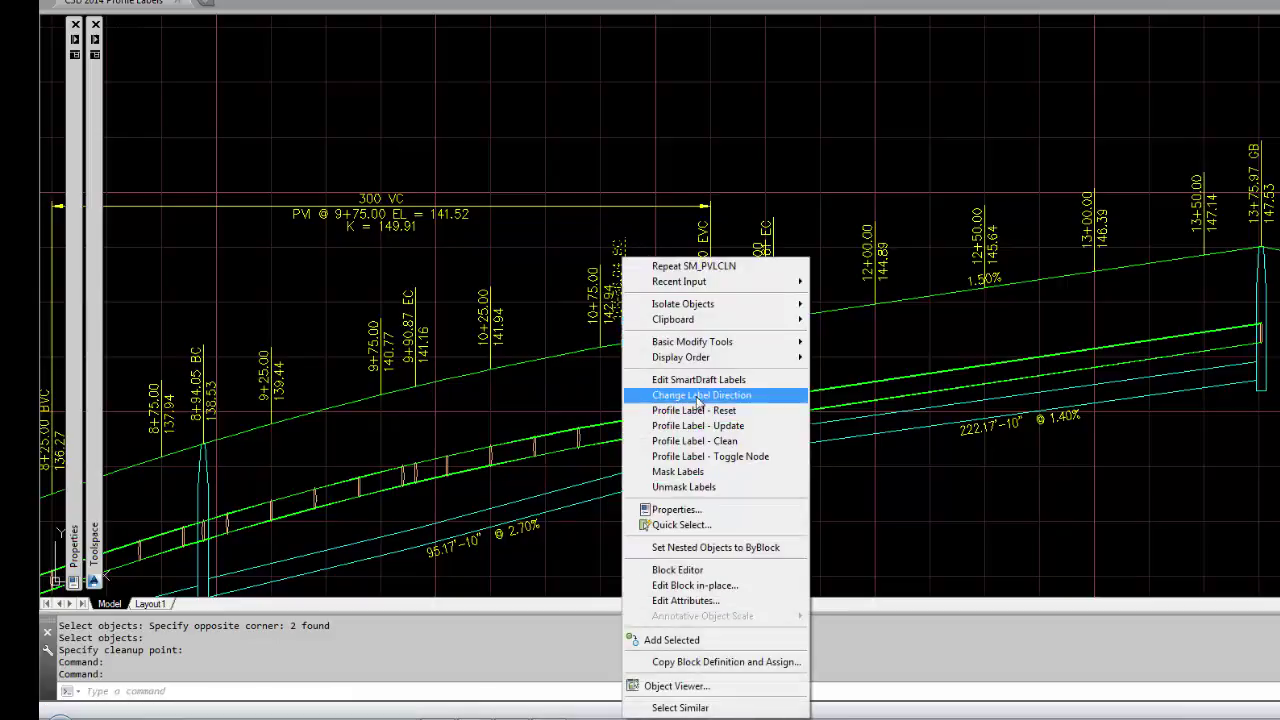
pyautogui.click(723, 440)
pyautogui.click(644, 294)
pyautogui.click(554, 264)
pyautogui.click(814, 278)
pyautogui.click(552, 216)
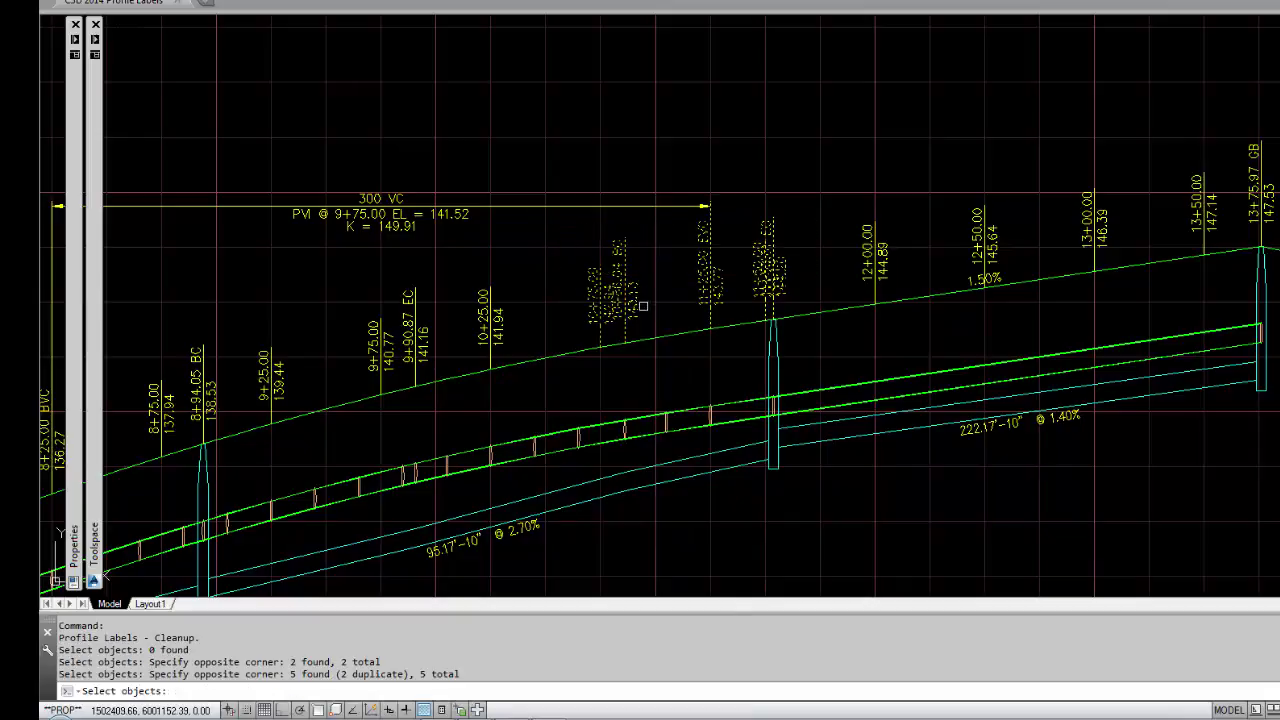
pyautogui.press('Return')
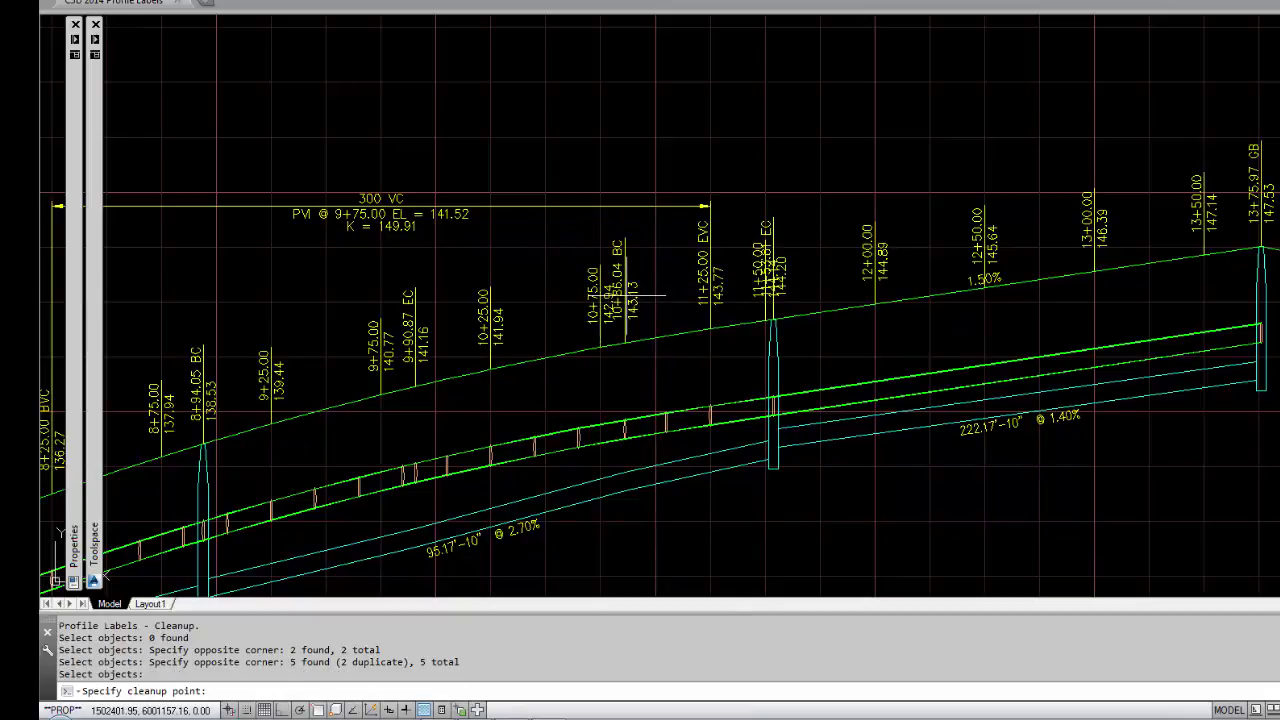
pyautogui.click(700, 312)
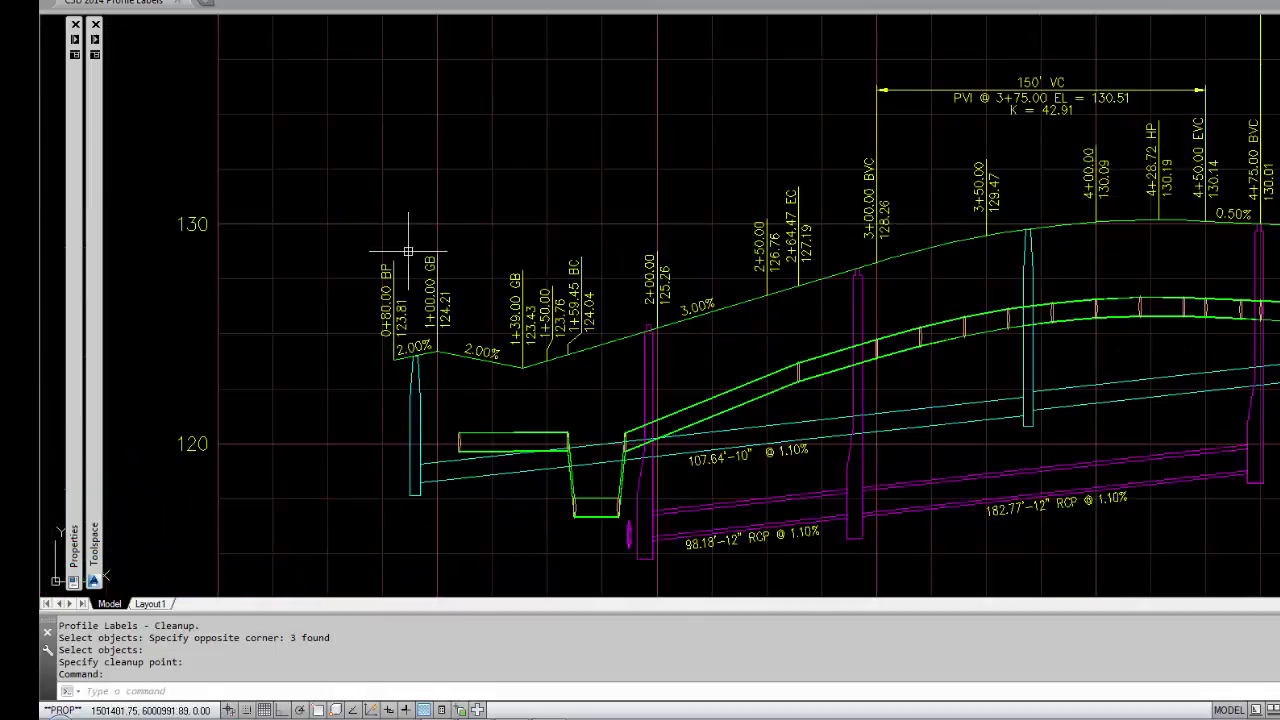
# Step: Suppress the special station text so the start label reads 0+80.00 / 123.81 without BP
pyautogui.scroll(2, 381, 345)
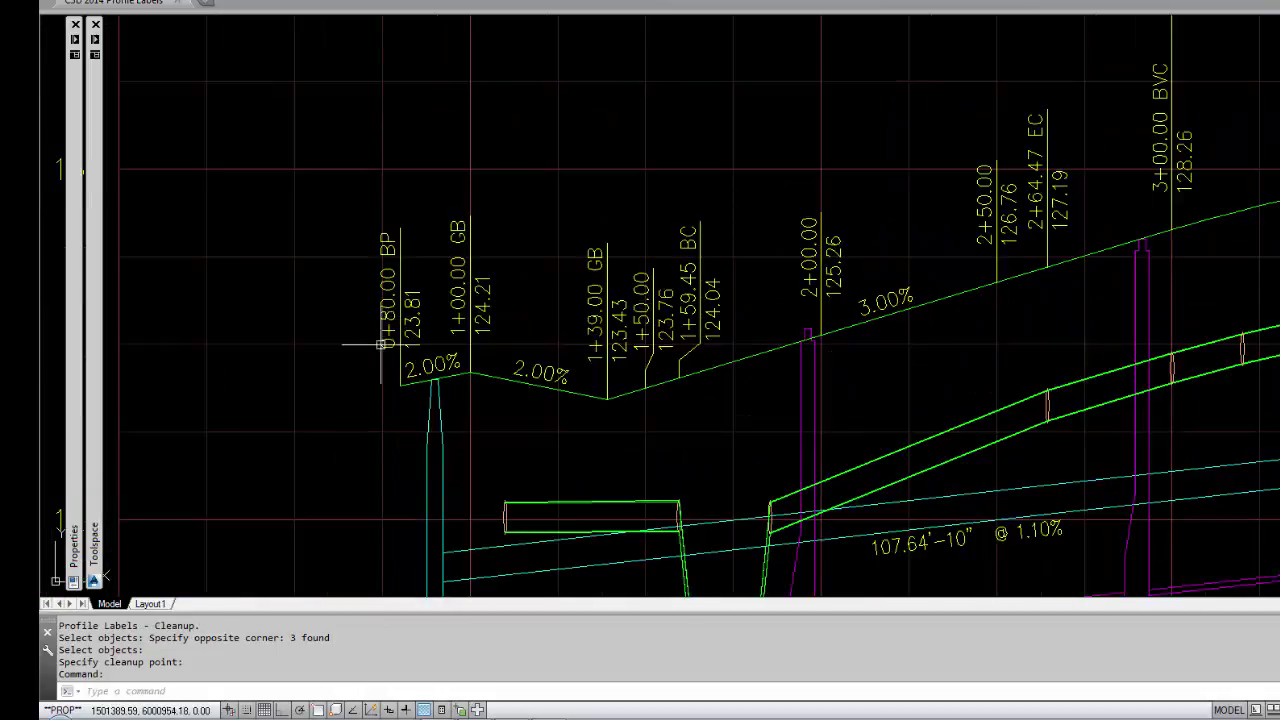
pyautogui.doubleClick(390, 283)
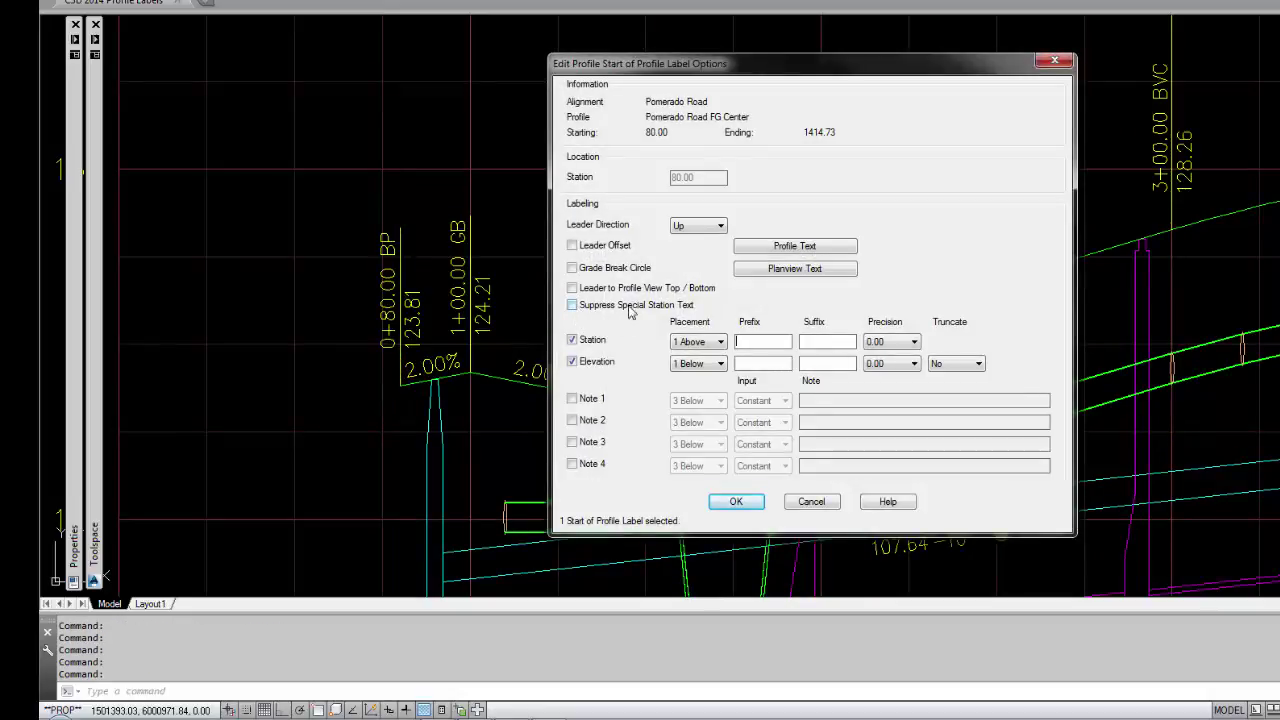
pyautogui.click(750, 502)
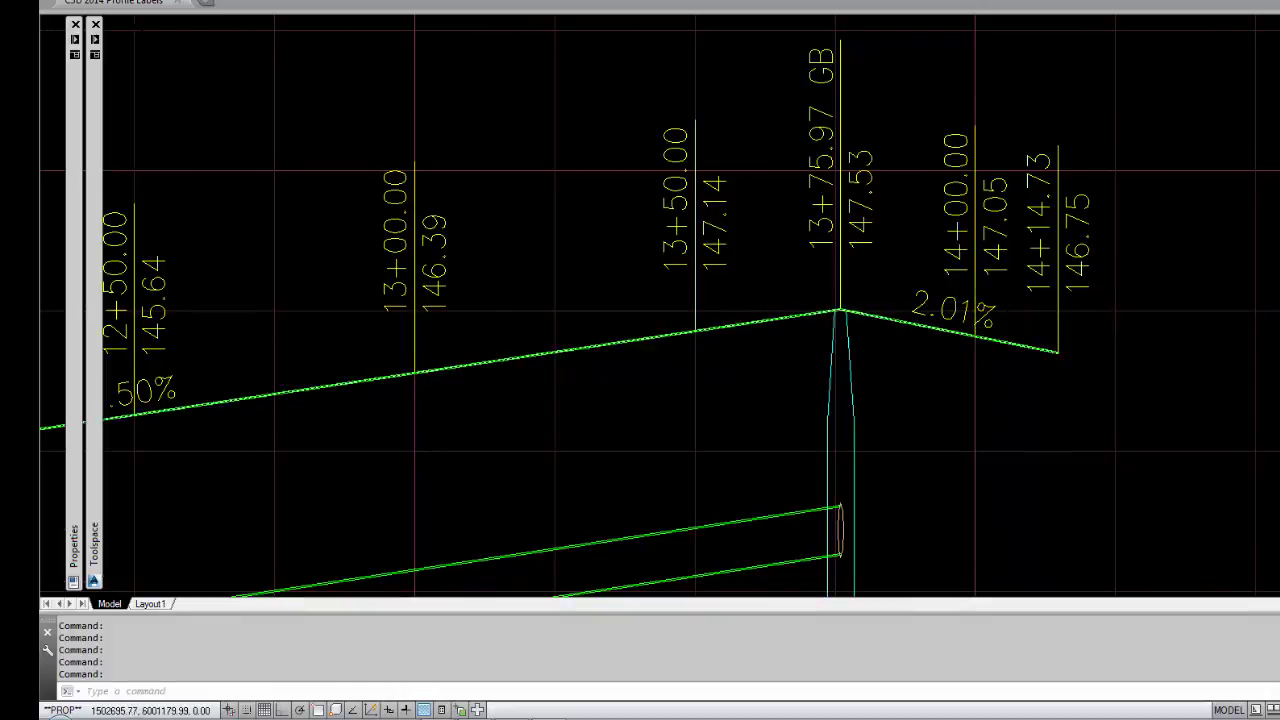
# Step: Erase the unwanted object with the E command
pyautogui.scroll(-5, 925, 283)
pyautogui.write('E')
pyautogui.press('Return')
pyautogui.scroll(10, 843, 260)
pyautogui.click(835, 200)
pyautogui.scroll(-6, 830, 270)
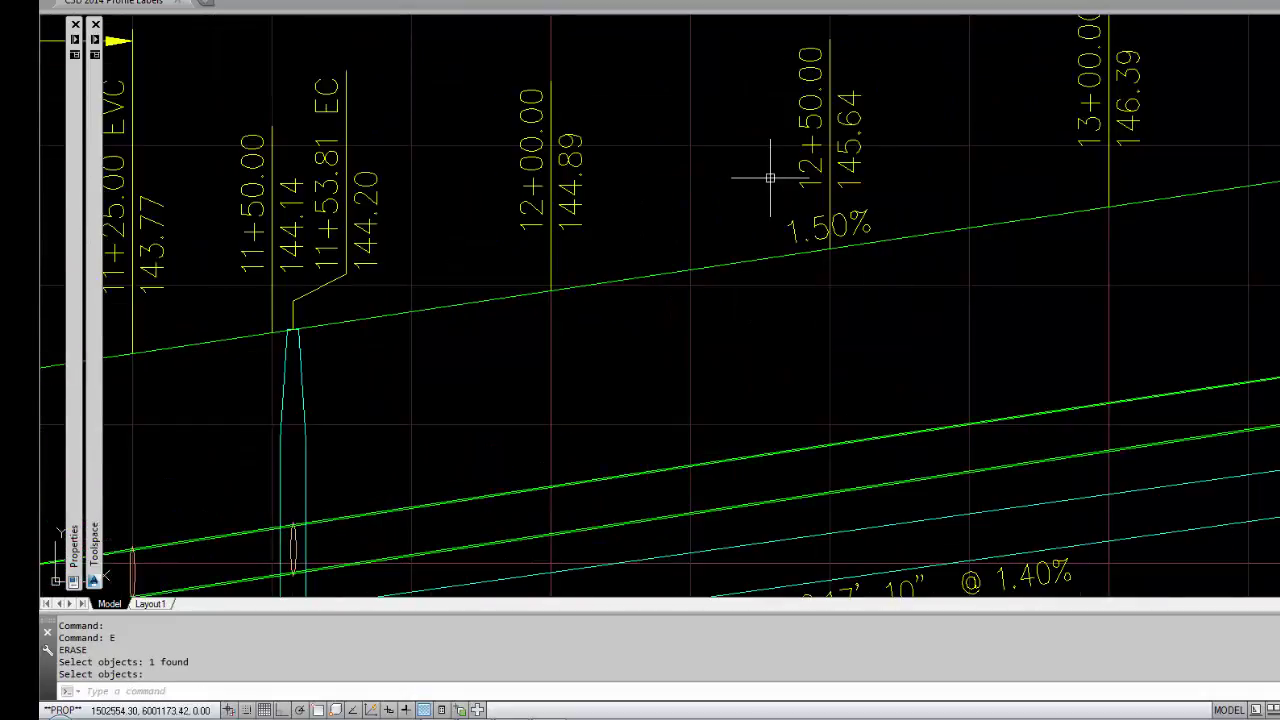
pyautogui.press('Return')
# Step: Slide the 1.50% grade label left along its line, clear of the 12+50.00 label
pyautogui.click(828, 246)
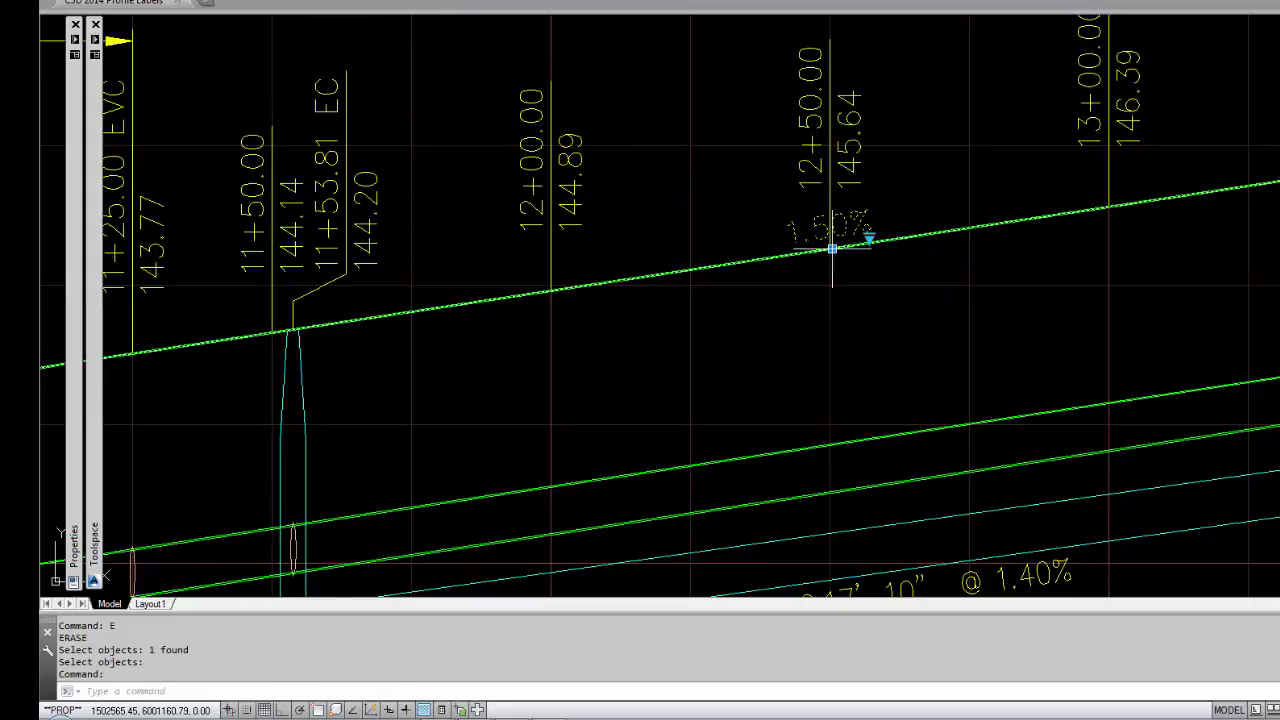
pyautogui.click(832, 247)
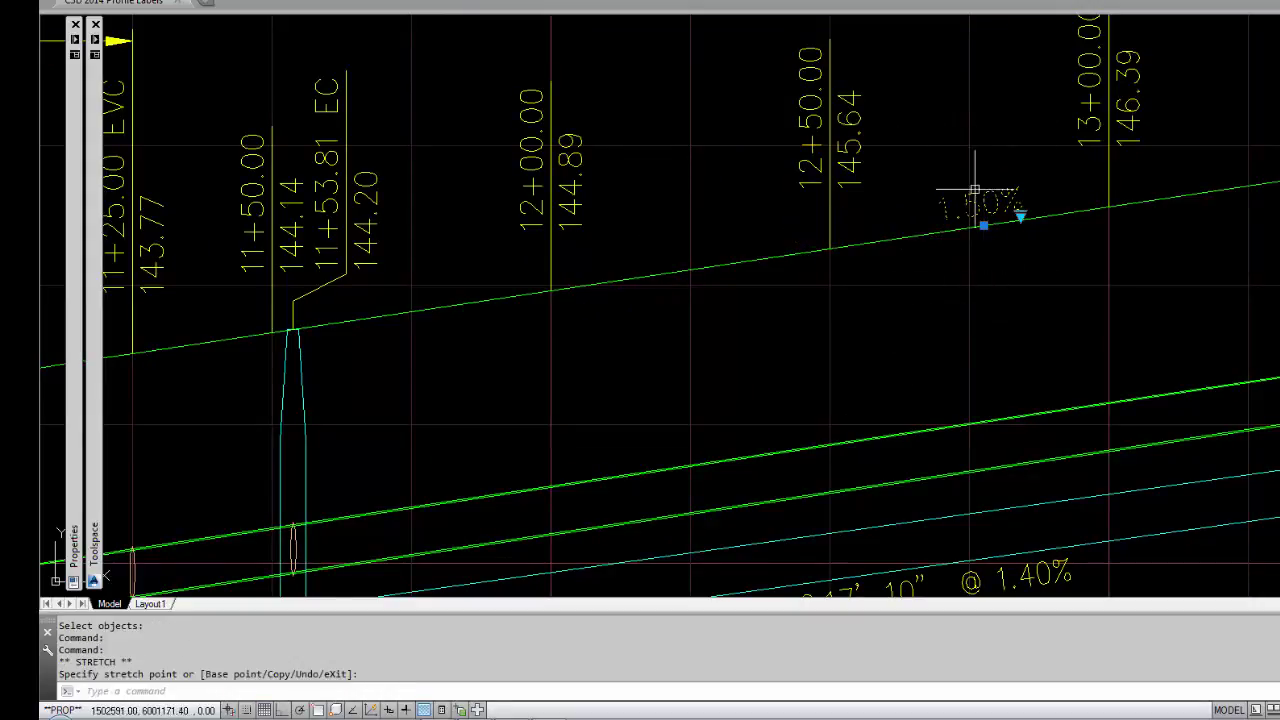
pyautogui.click(988, 227)
pyautogui.click(988, 227)
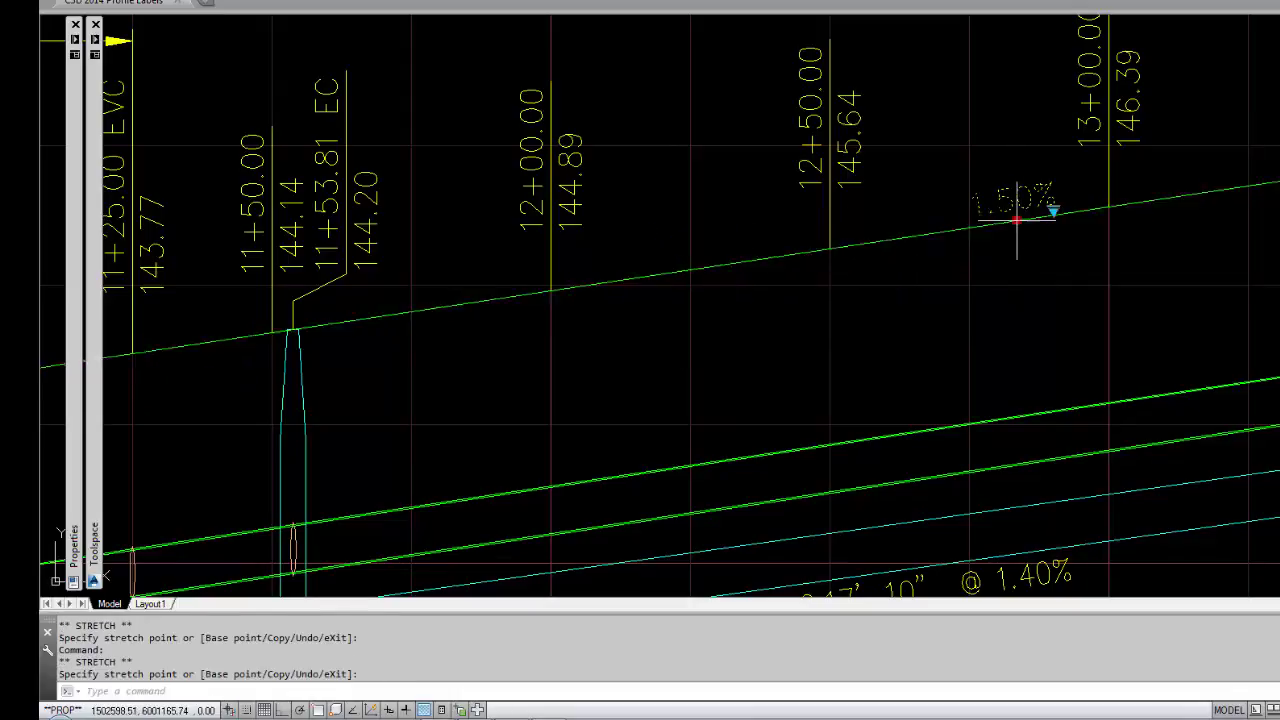
pyautogui.click(683, 270)
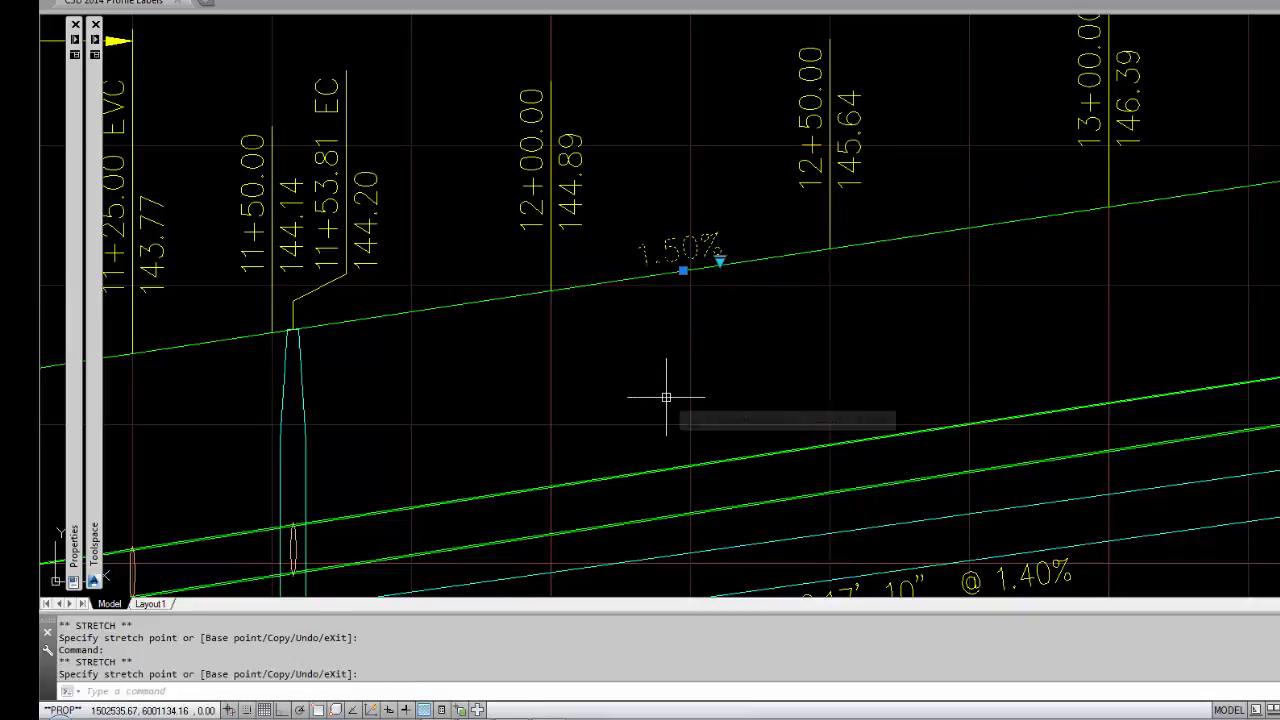
pyautogui.press('Escape')
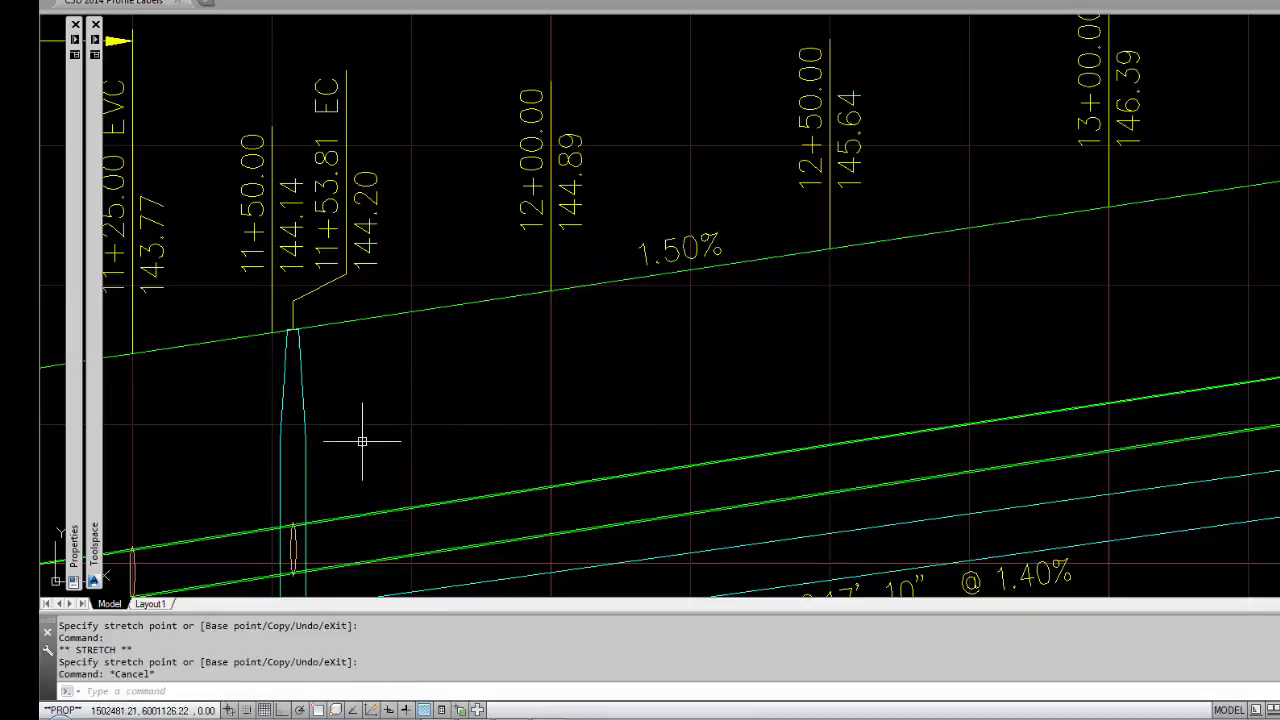
pyautogui.click(200, 460)
pyautogui.moveTo(200, 460); pyautogui.dragTo(1058, 319, button='middle')
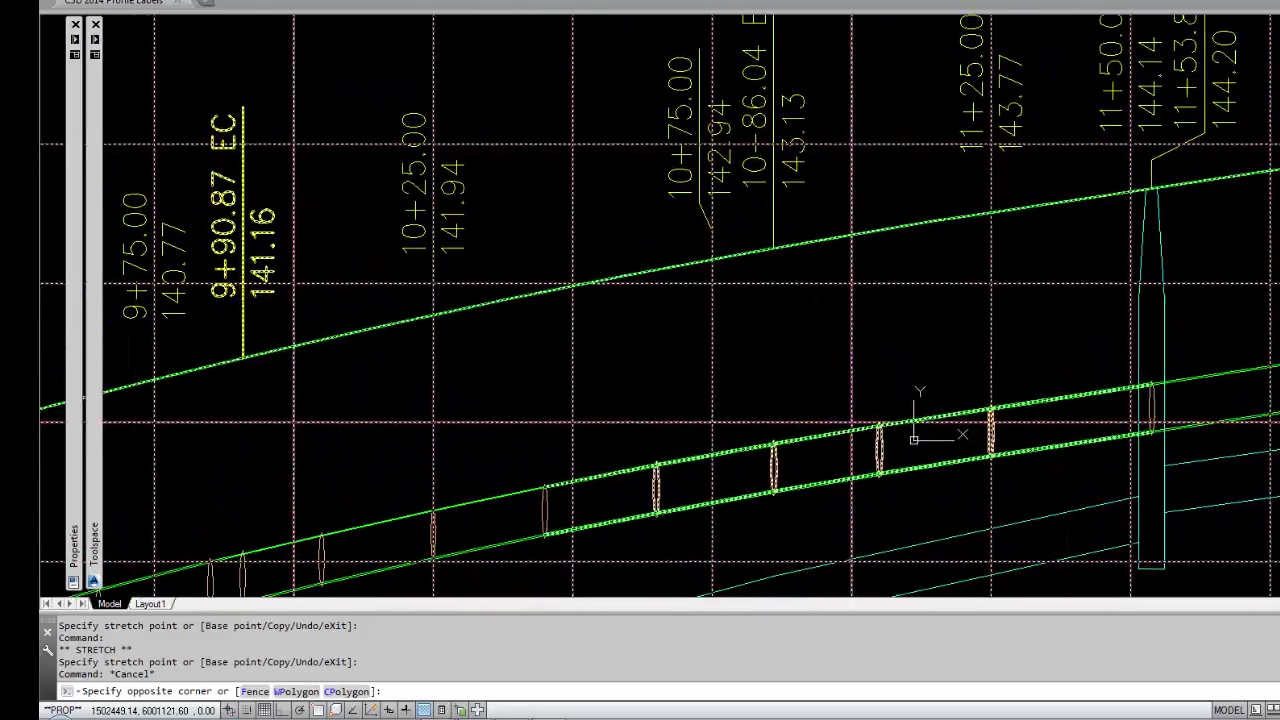
pyautogui.press('Escape')
pyautogui.press('Escape')
pyautogui.moveTo(540, 360); pyautogui.dragTo(620, 322, button='middle')
# Step: Flip the 3.50% grade label below the line and back, and flip a station label's direction
pyautogui.click(621, 320)
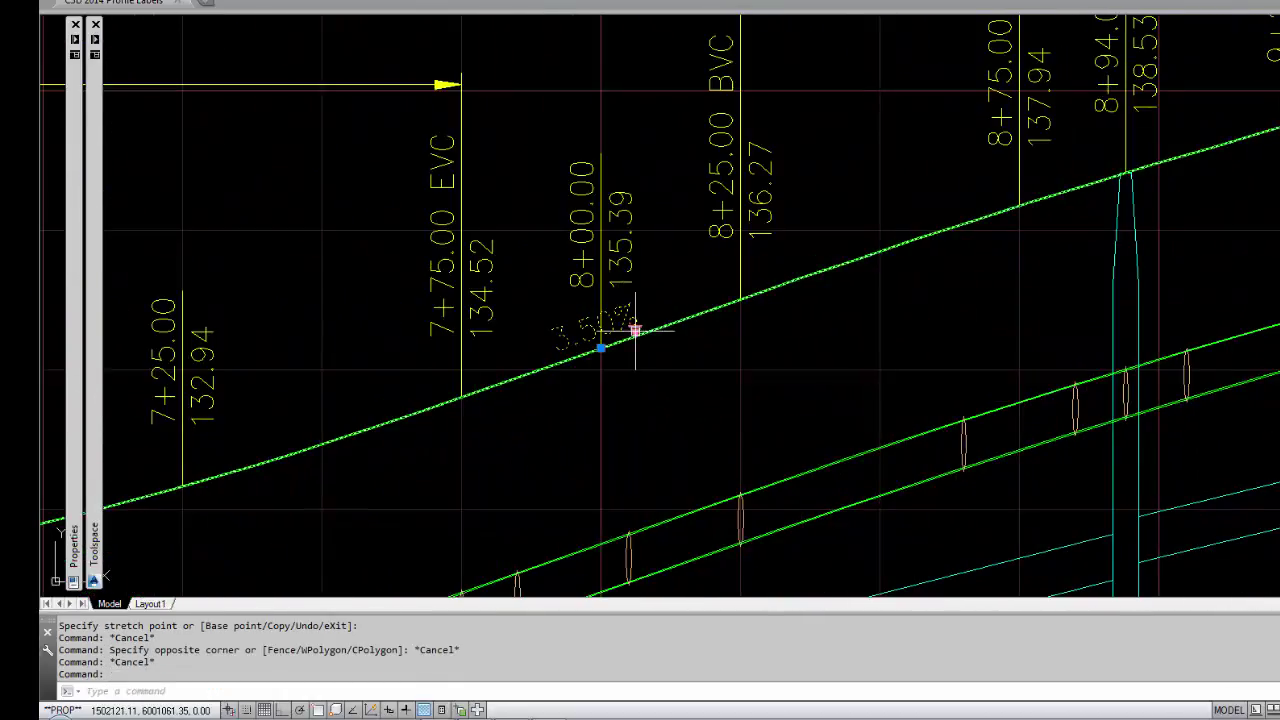
pyautogui.moveTo(635, 329)
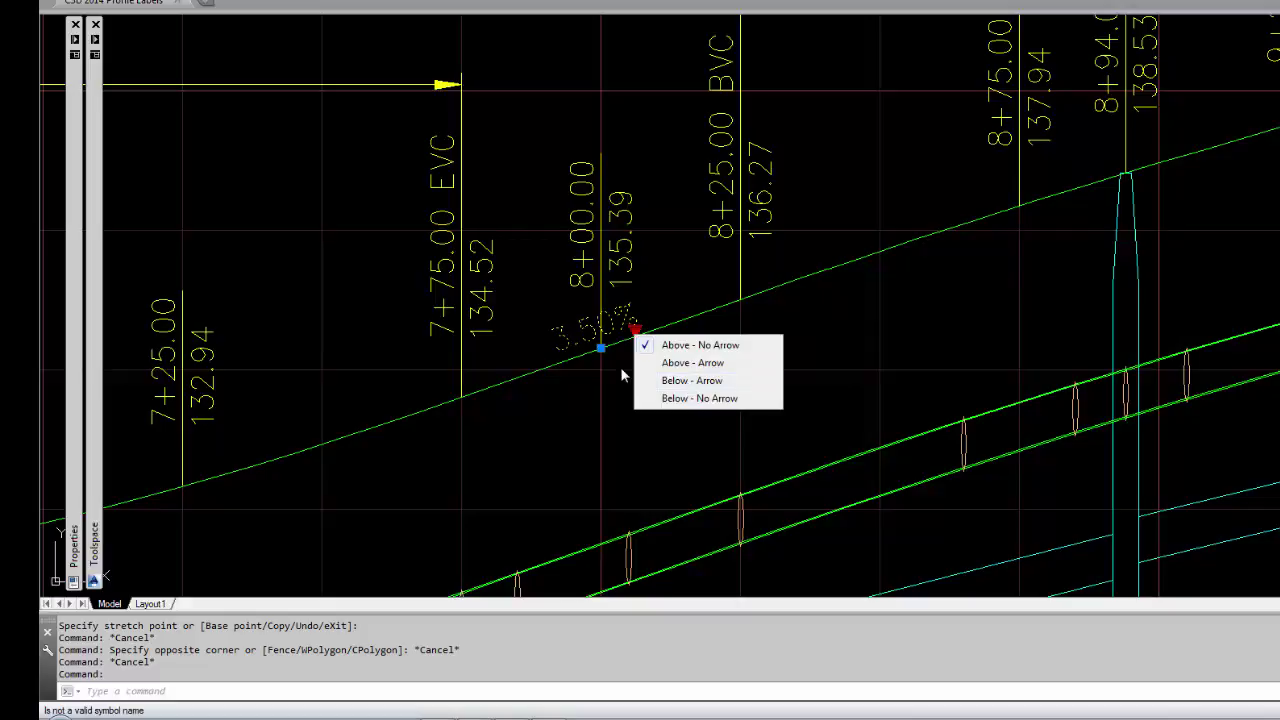
pyautogui.press('Escape')
pyautogui.press('Escape')
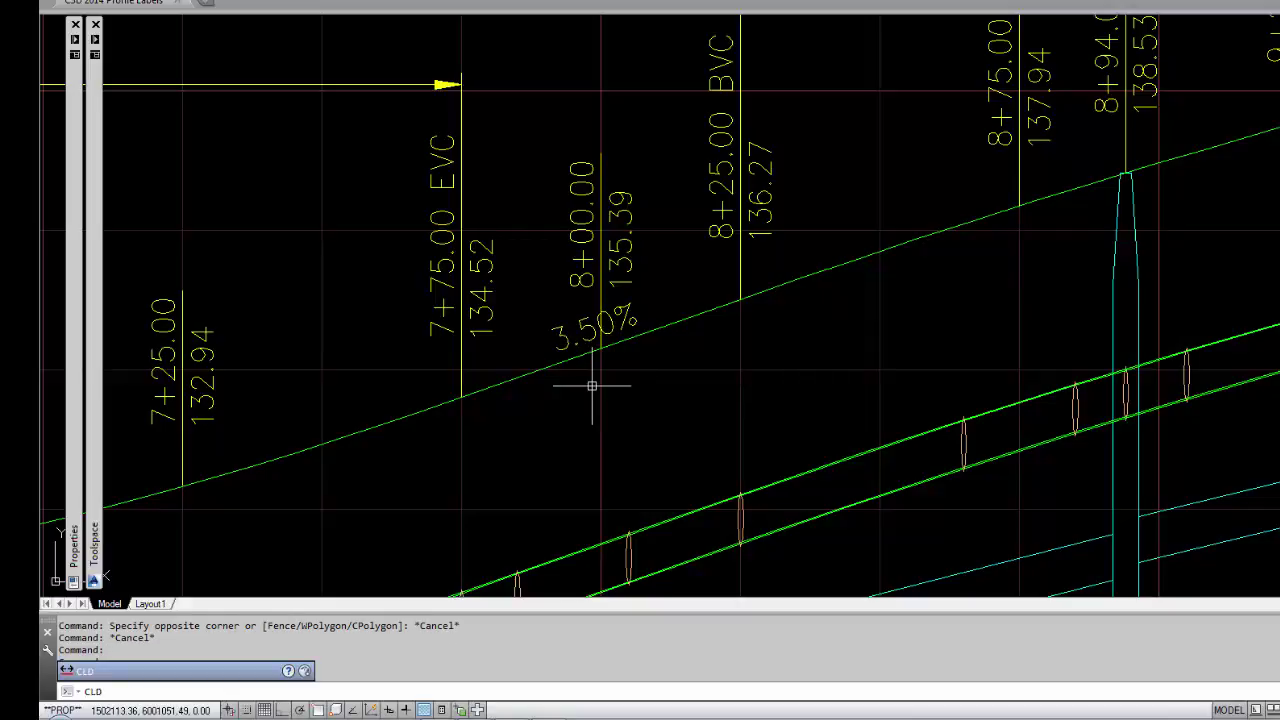
pyautogui.press('Return')
pyautogui.click(632, 330)
pyautogui.press('Escape')
pyautogui.click(643, 357)
pyautogui.rightClick(643, 357)
pyautogui.click(728, 99)
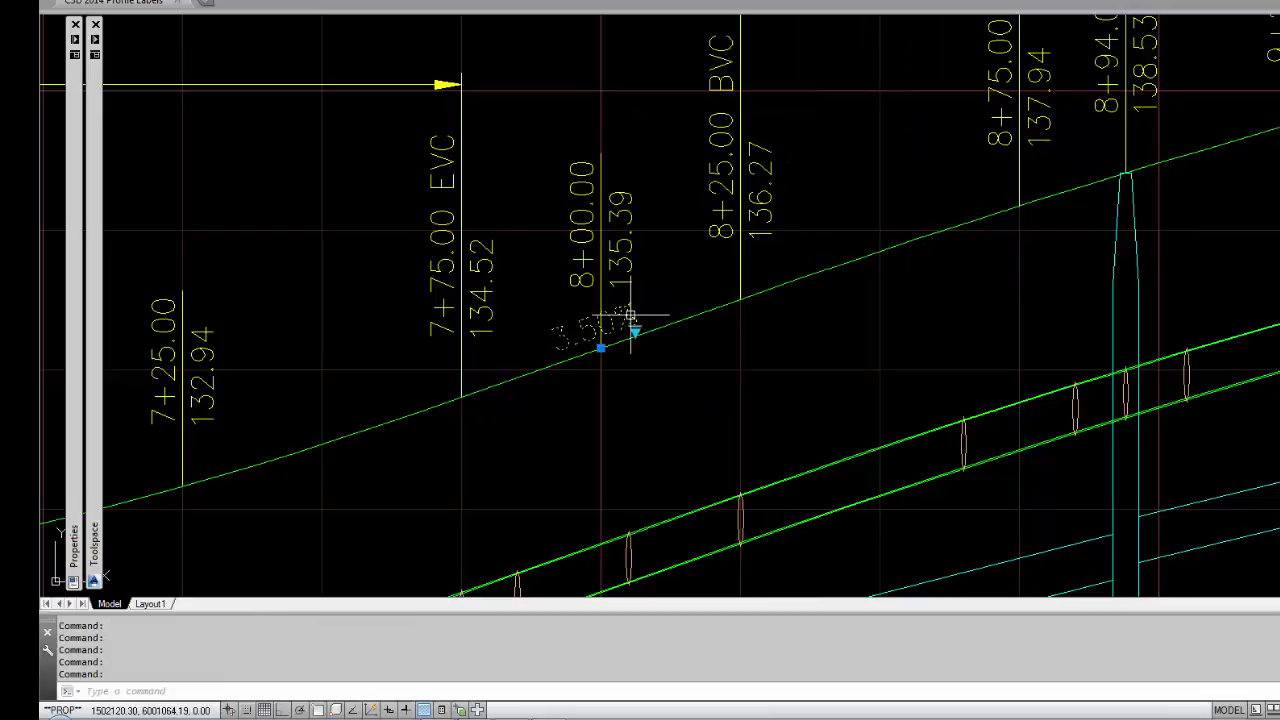
pyautogui.rightClick(634, 324)
pyautogui.click(753, 50)
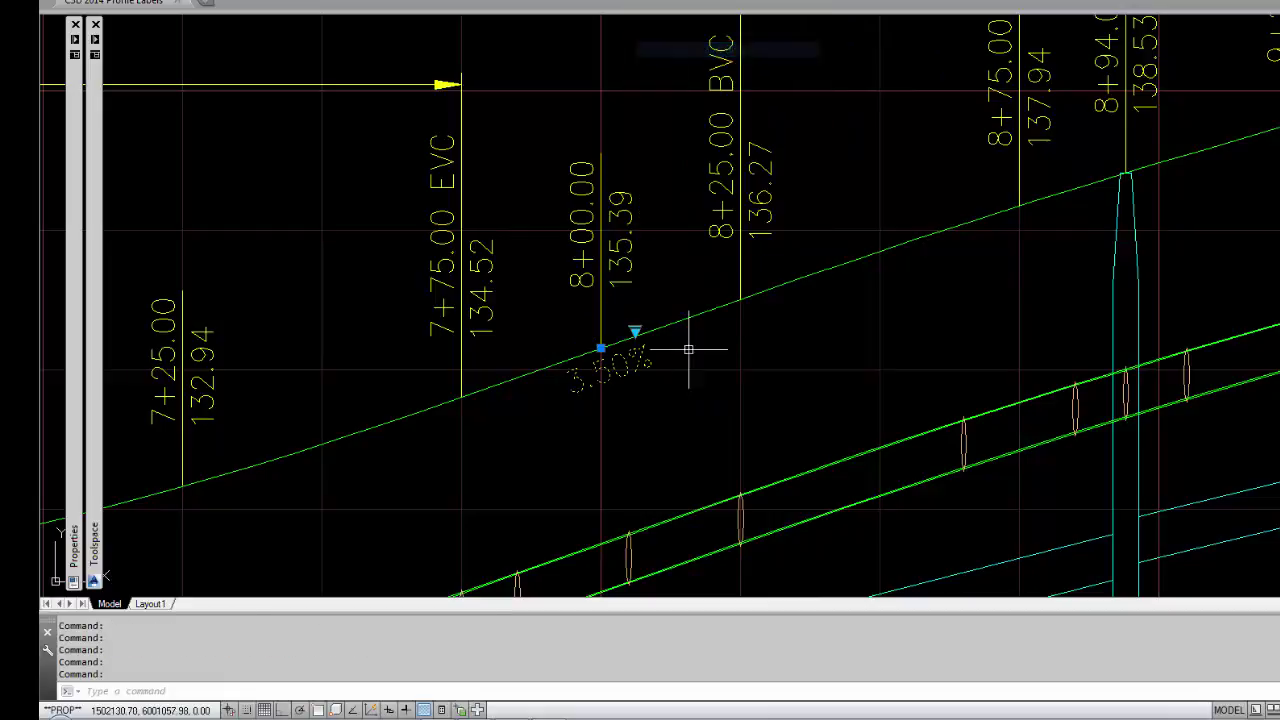
pyautogui.press('Escape')
# Step: Flip the 2+50.00 station label below the grade line, then back above it
pyautogui.moveTo(386, 509); pyautogui.dragTo(963, 356, button='middle')
pyautogui.scroll(-2, 963, 356)
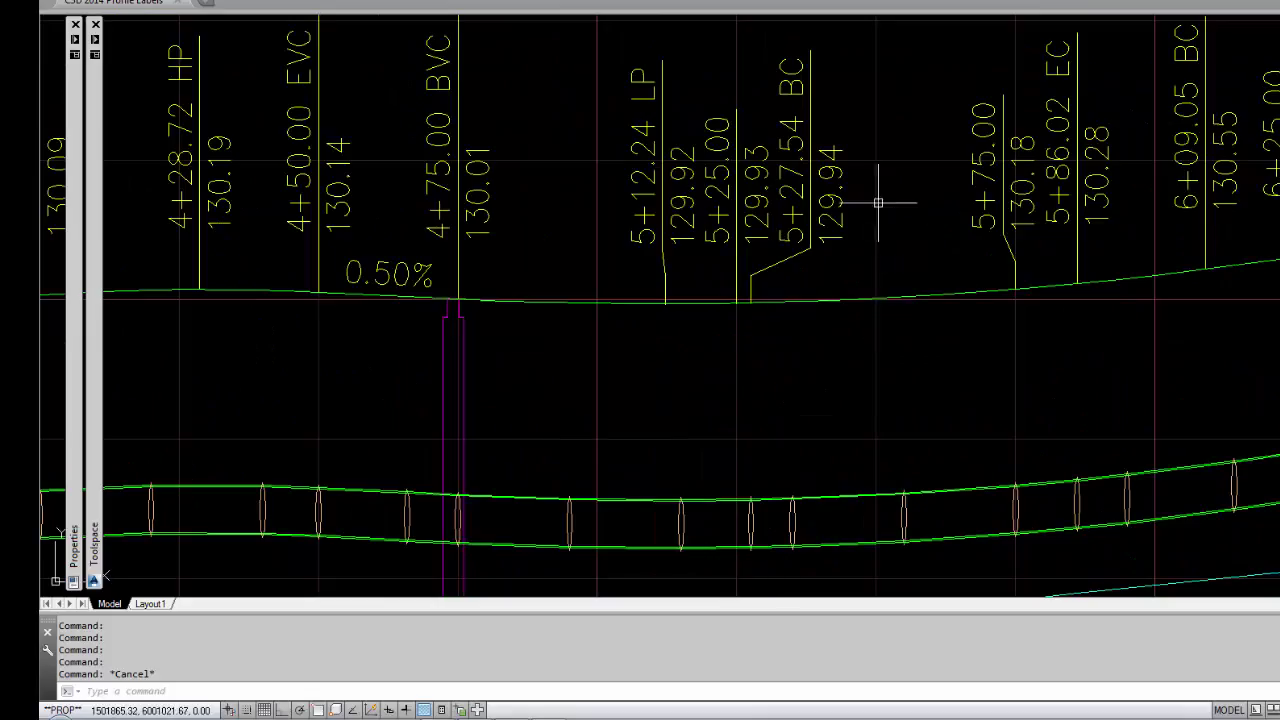
pyautogui.moveTo(534, 249); pyautogui.dragTo(833, 308, button='middle')
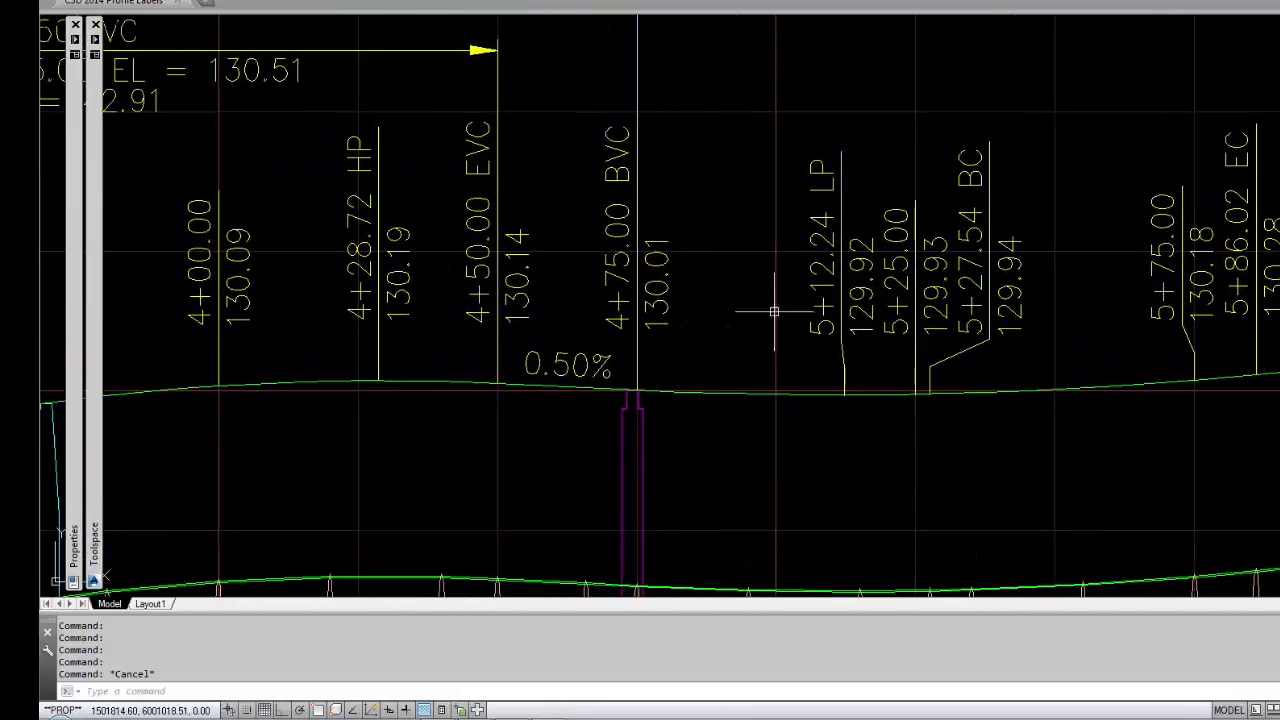
pyautogui.moveTo(740, 340); pyautogui.dragTo(1057, 251, button='middle')
pyautogui.moveTo(455, 356); pyautogui.dragTo(1167, 283, button='middle')
pyautogui.click(419, 374)
pyautogui.rightClick(419, 374)
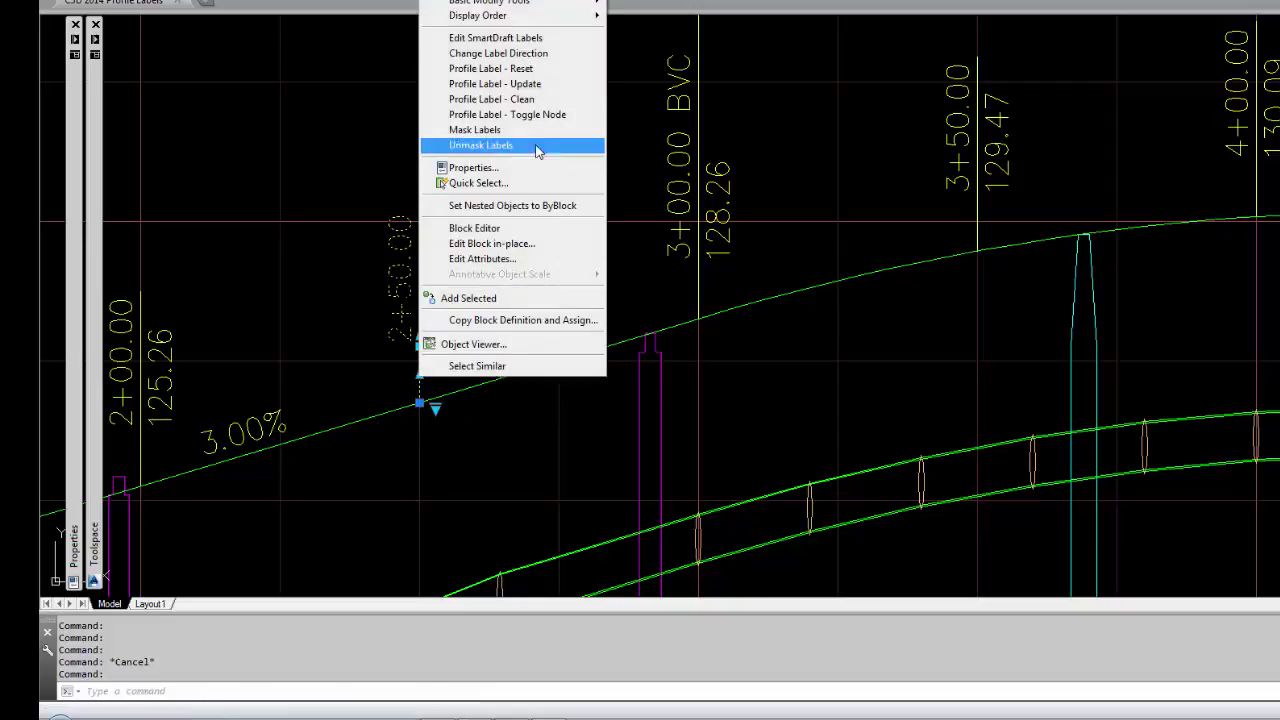
pyautogui.click(545, 54)
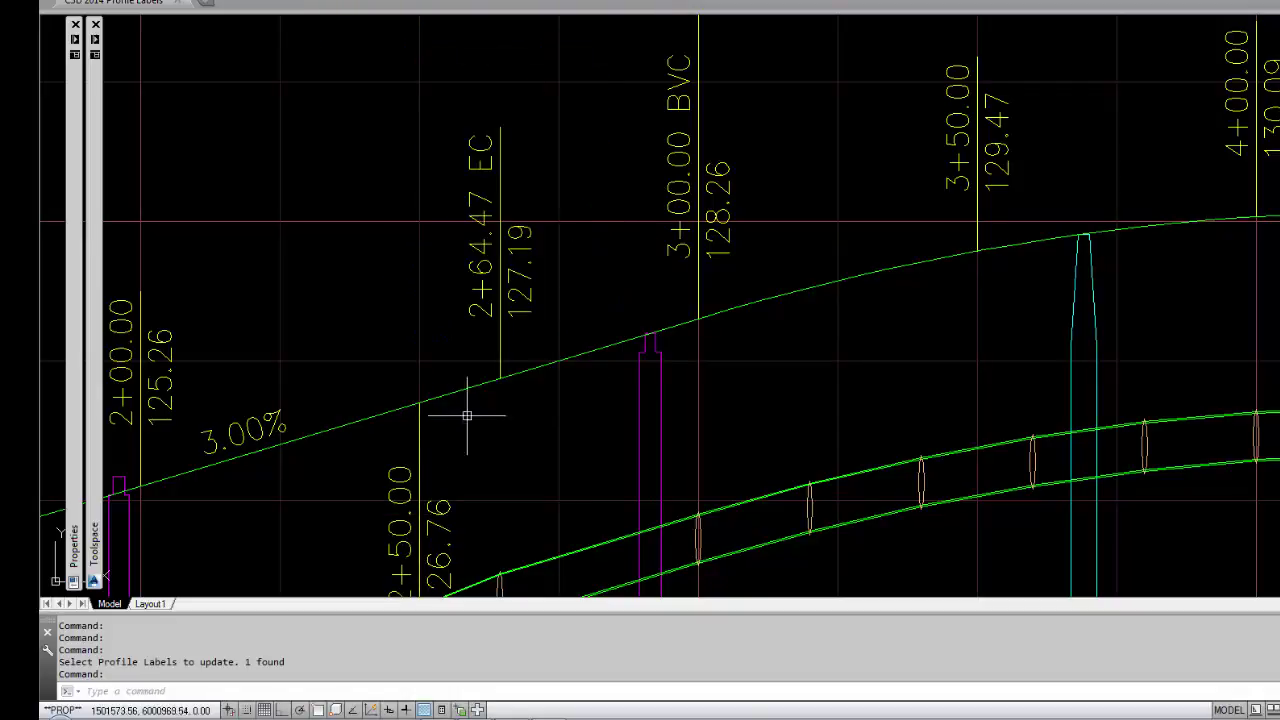
pyautogui.click(422, 432)
pyautogui.rightClick(455, 432)
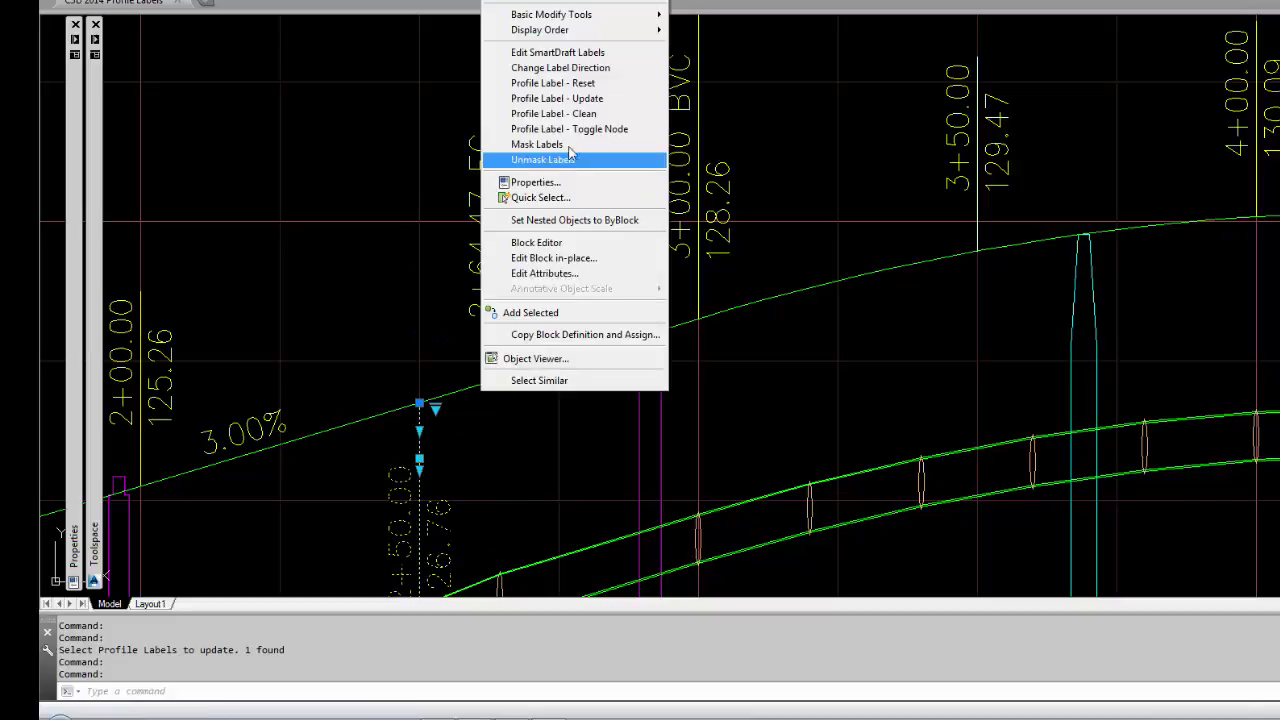
pyautogui.click(590, 69)
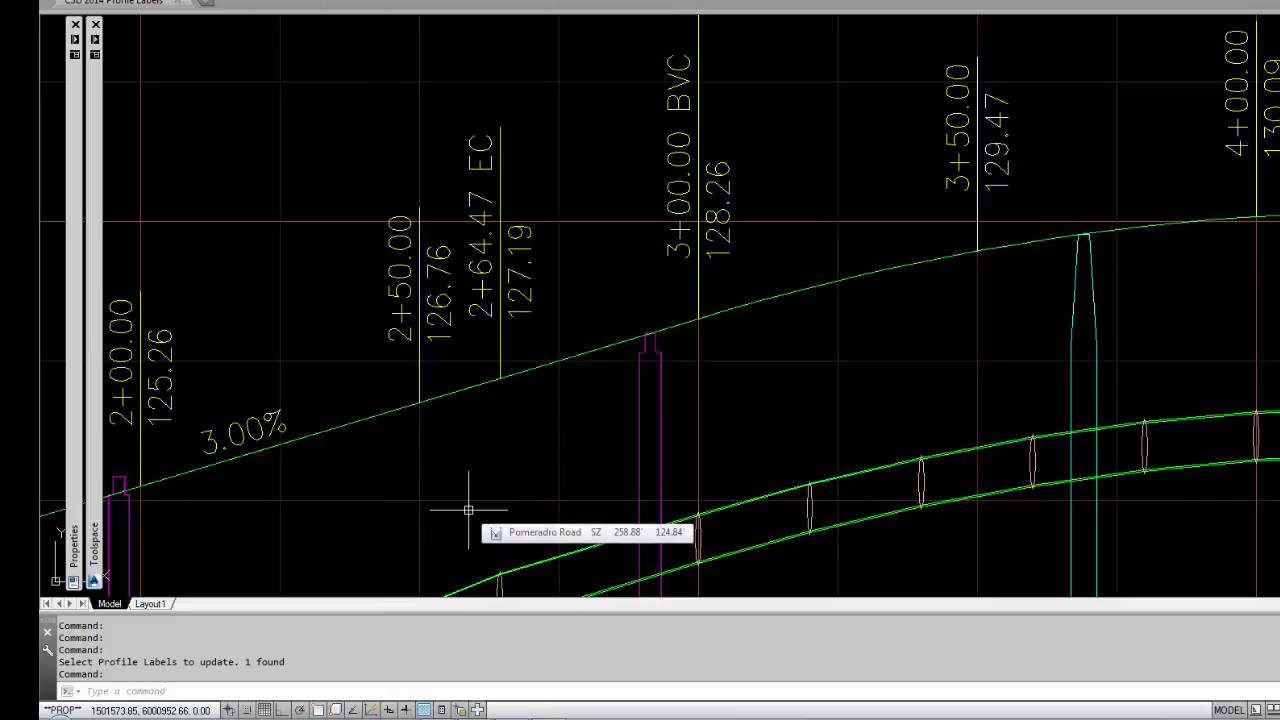
# Step: Add a RIM elevation label to the first manhole with Profile Structure RIM Label
pyautogui.scroll(-5, 600, 370)
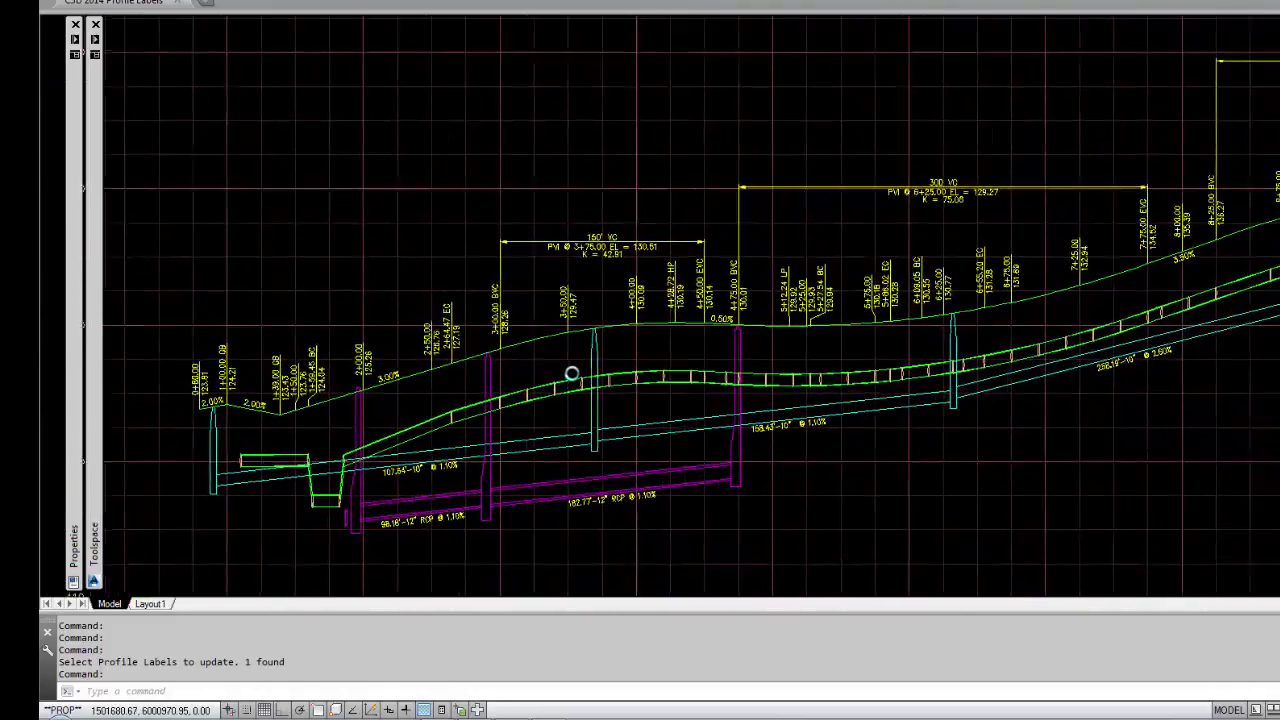
pyautogui.scroll(-4, 1218, 262)
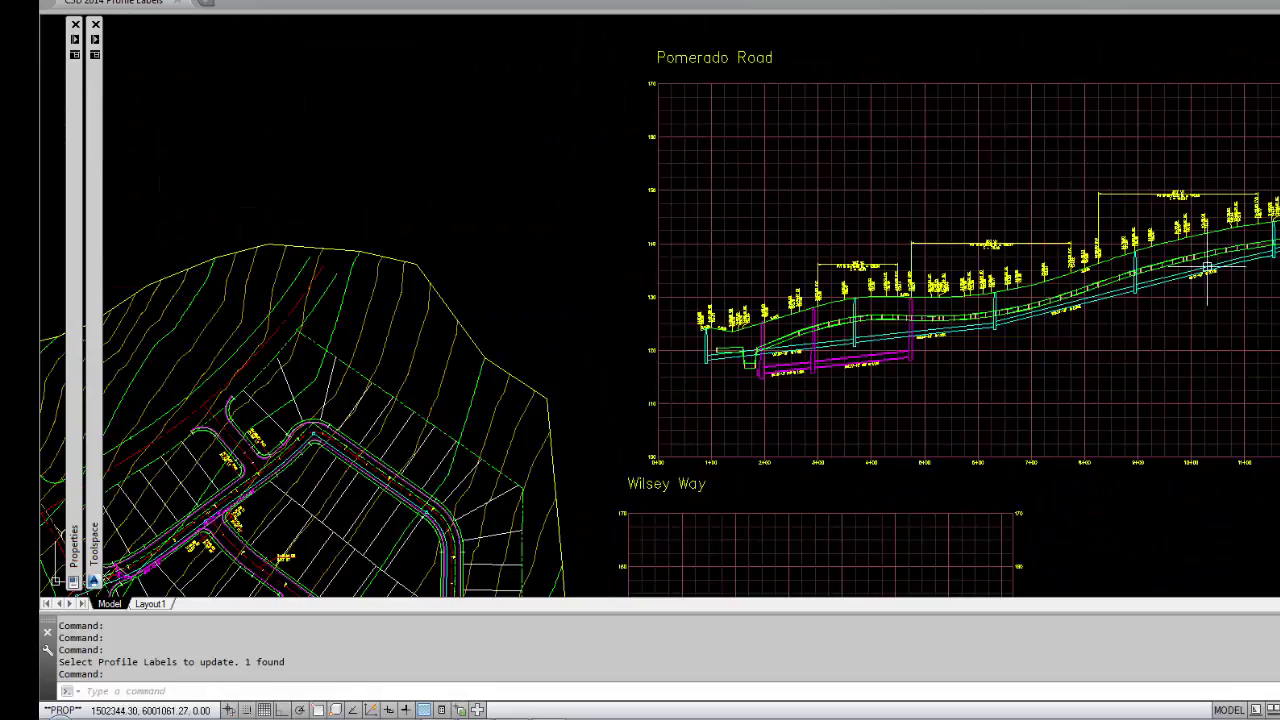
pyautogui.moveTo(1218, 262); pyautogui.dragTo(829, 286, button='middle')
pyautogui.scroll(2, 737, 300)
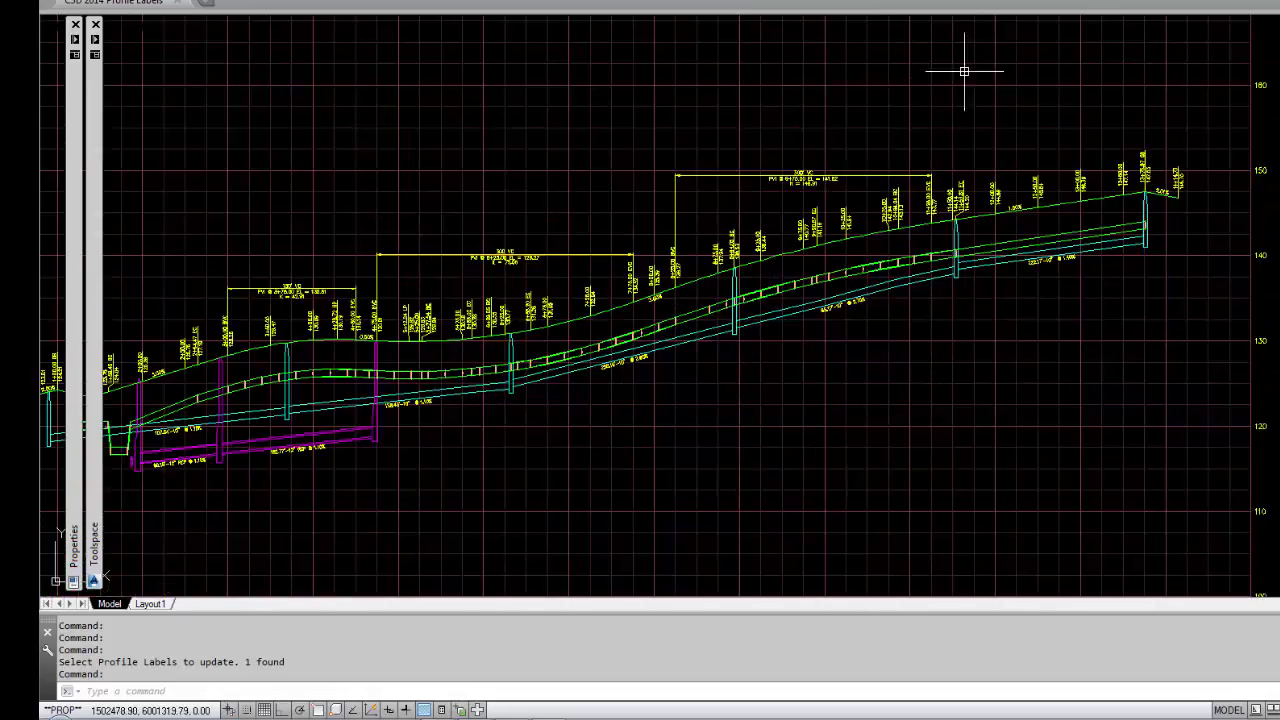
pyautogui.click(1030, 3)
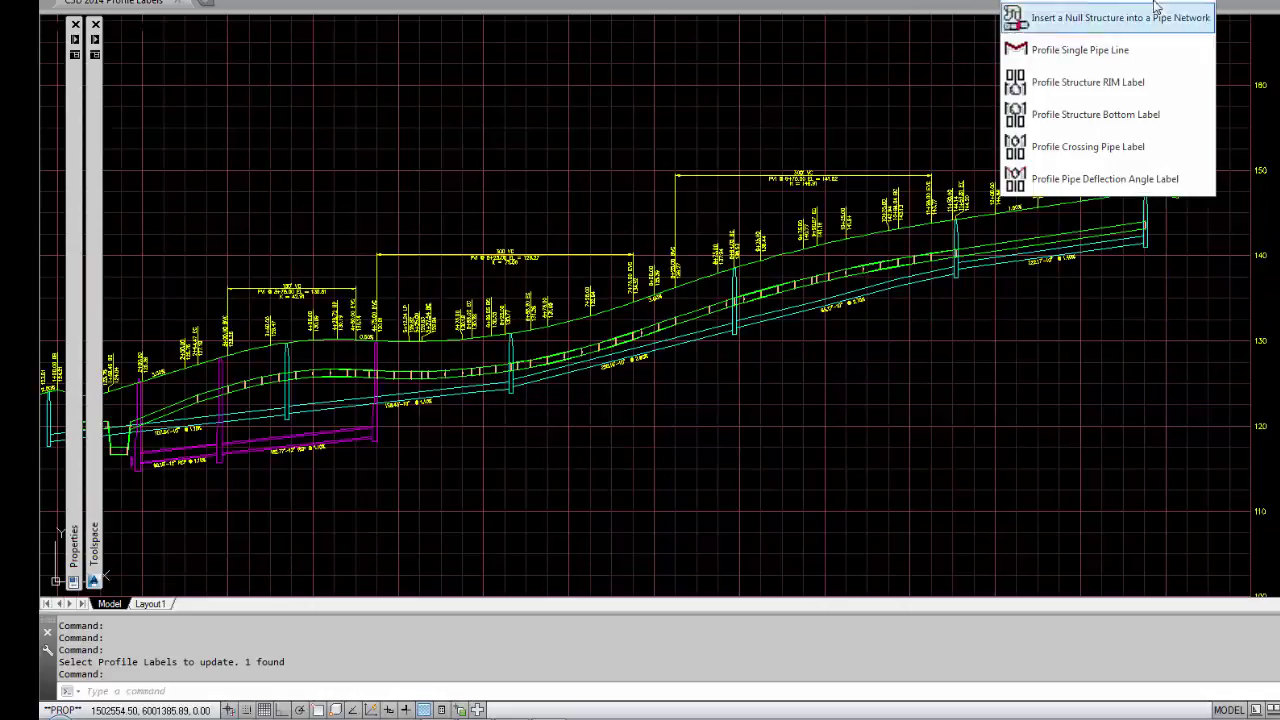
pyautogui.click(1073, 88)
pyautogui.scroll(5, 1131, 220)
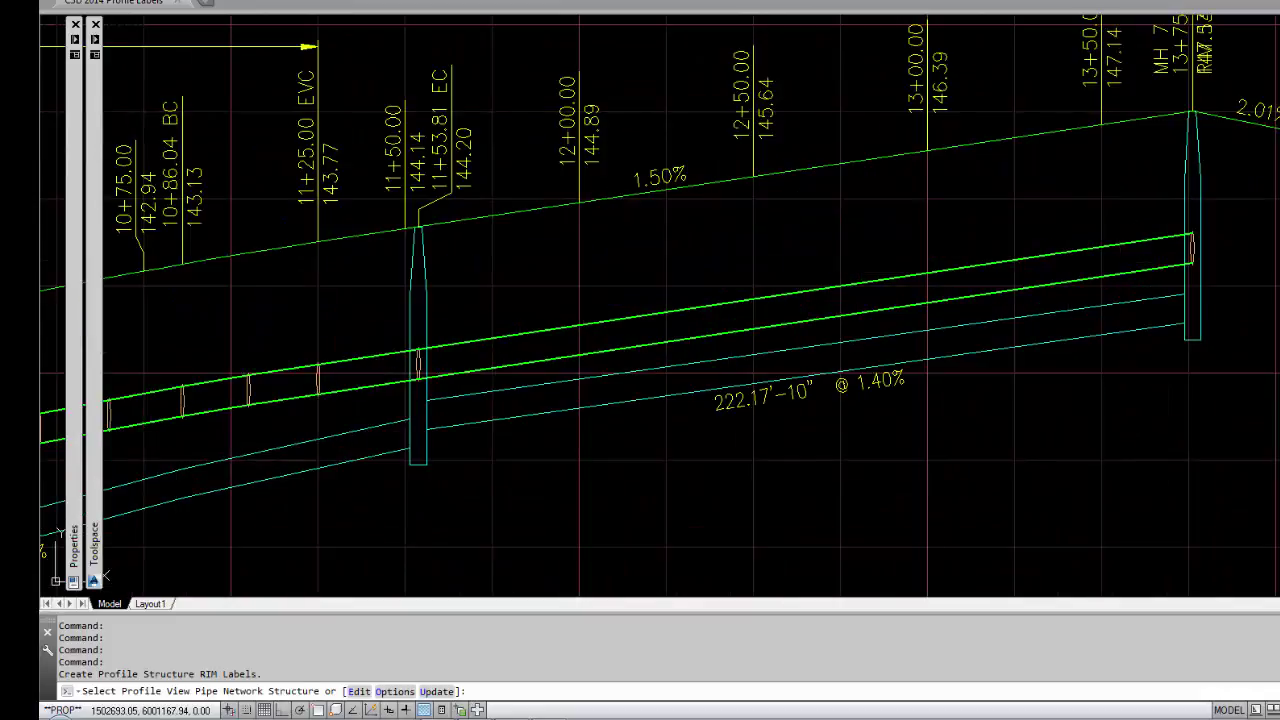
pyautogui.click(419, 290)
pyautogui.press('Return')
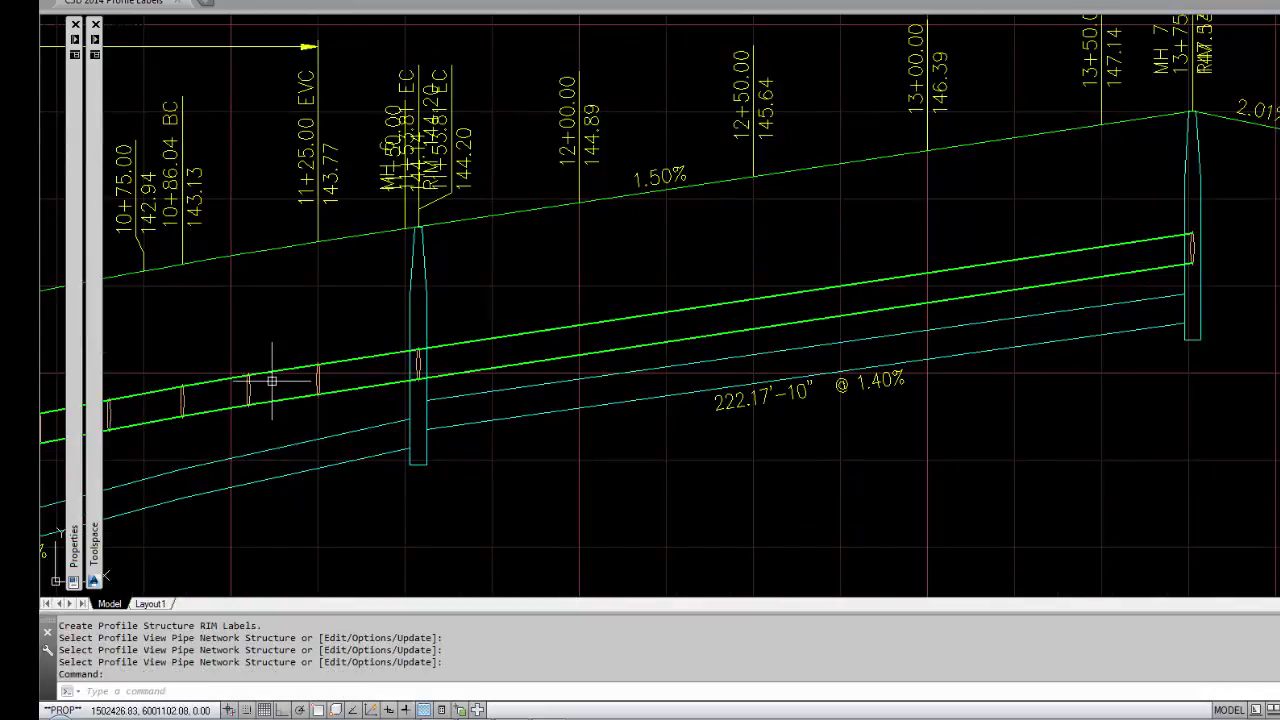
# Step: Label further manholes, including MH 2 at 3+69.11 and the structure at 1+94.57
pyautogui.press('Return')
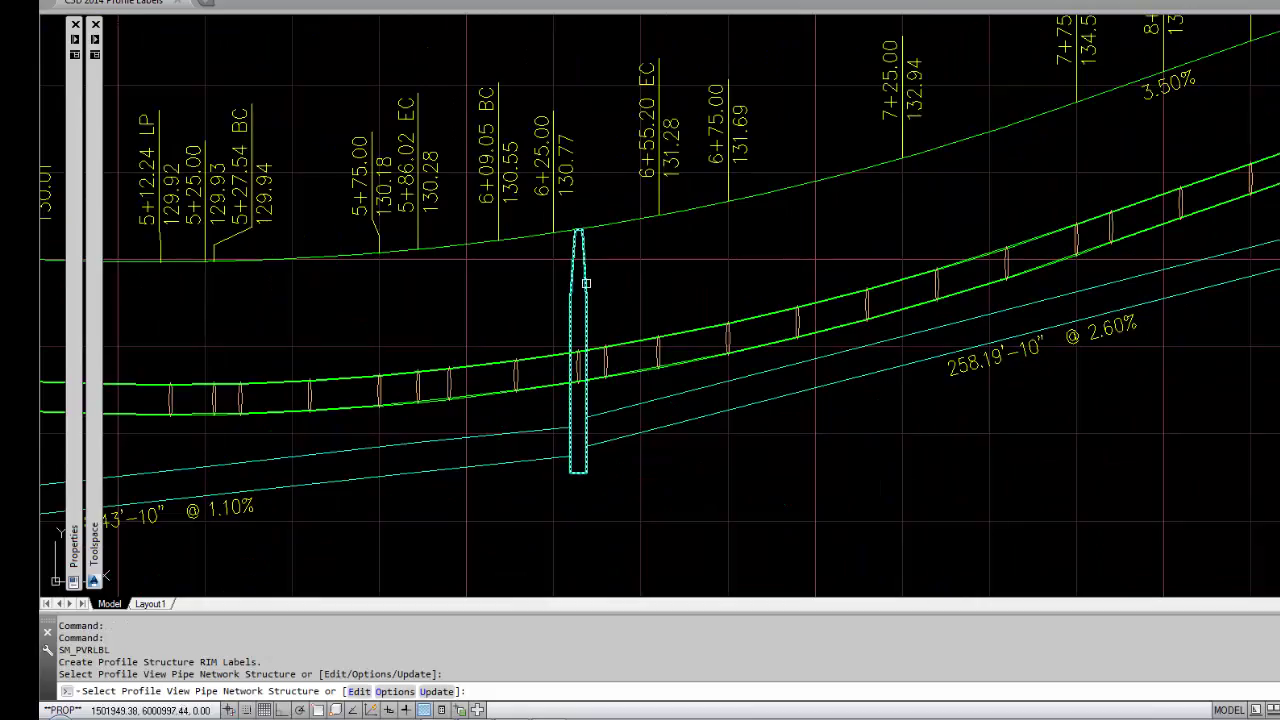
pyautogui.click(584, 284)
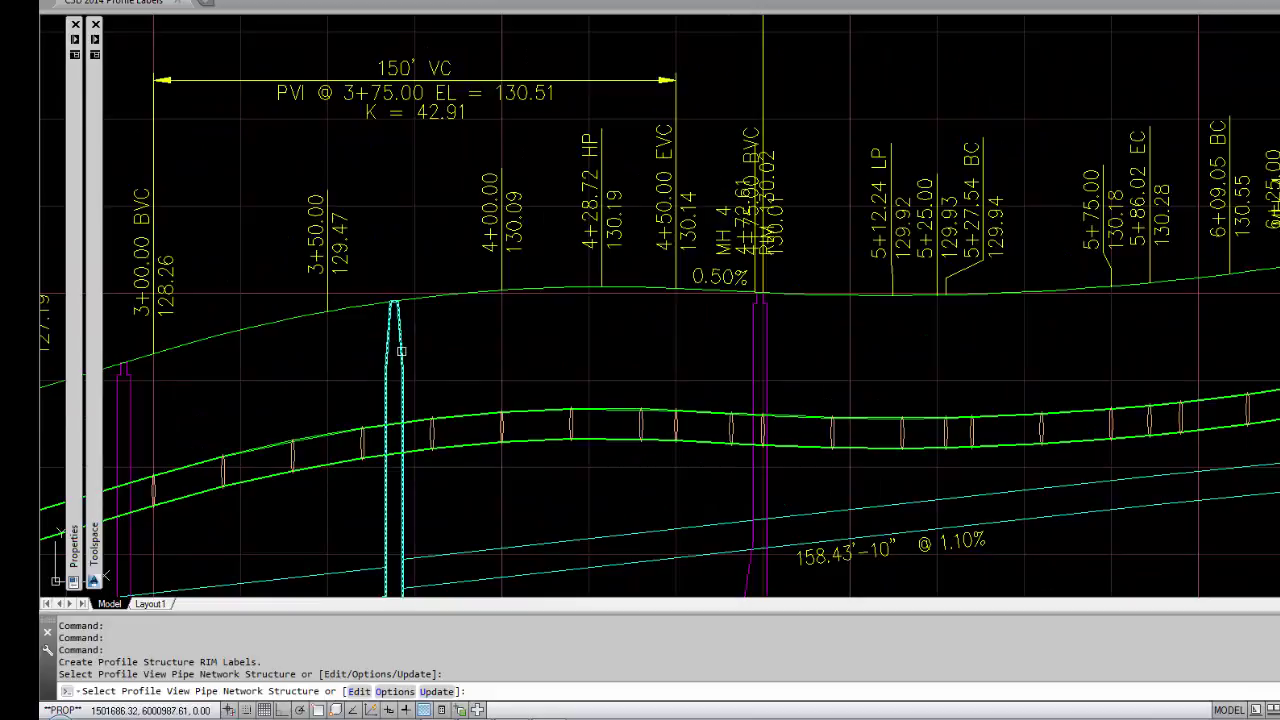
pyautogui.click(401, 351)
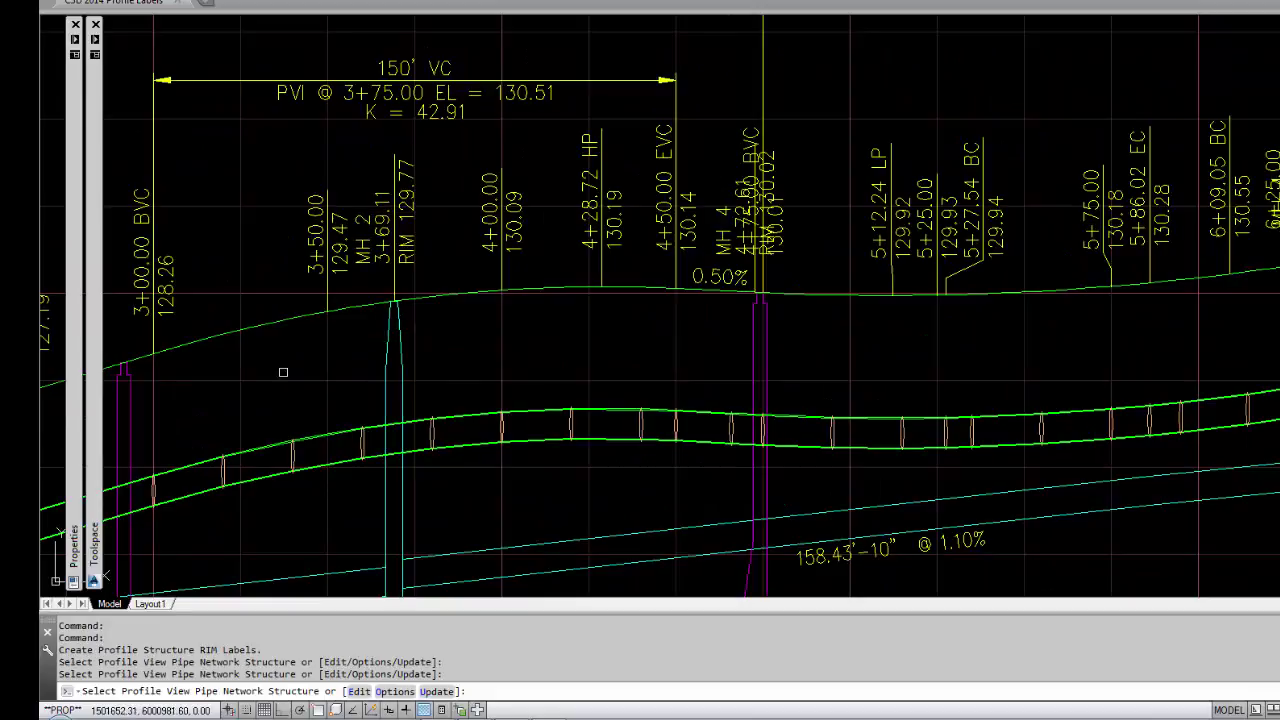
pyautogui.click(128, 395)
pyautogui.scroll(-6, 433, 361)
pyautogui.scroll(6, 273, 401)
pyautogui.click(196, 400)
pyautogui.press('Return')
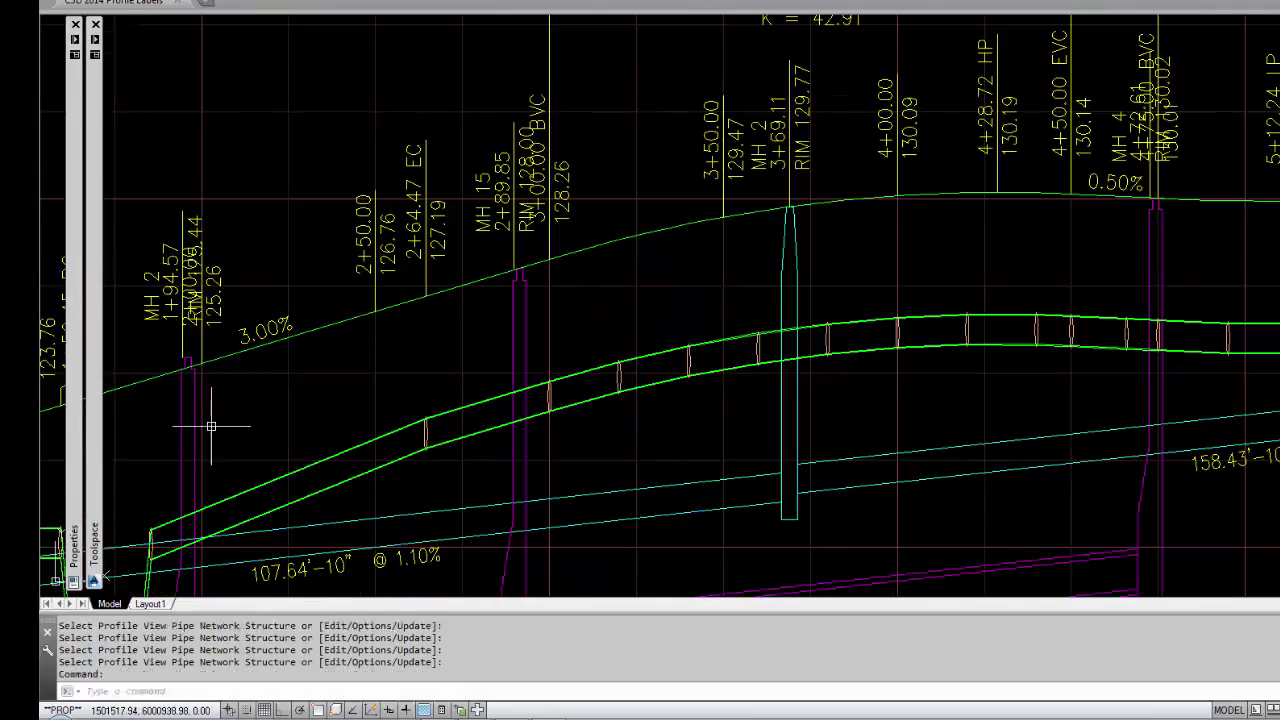
pyautogui.scroll(-5, 332, 446)
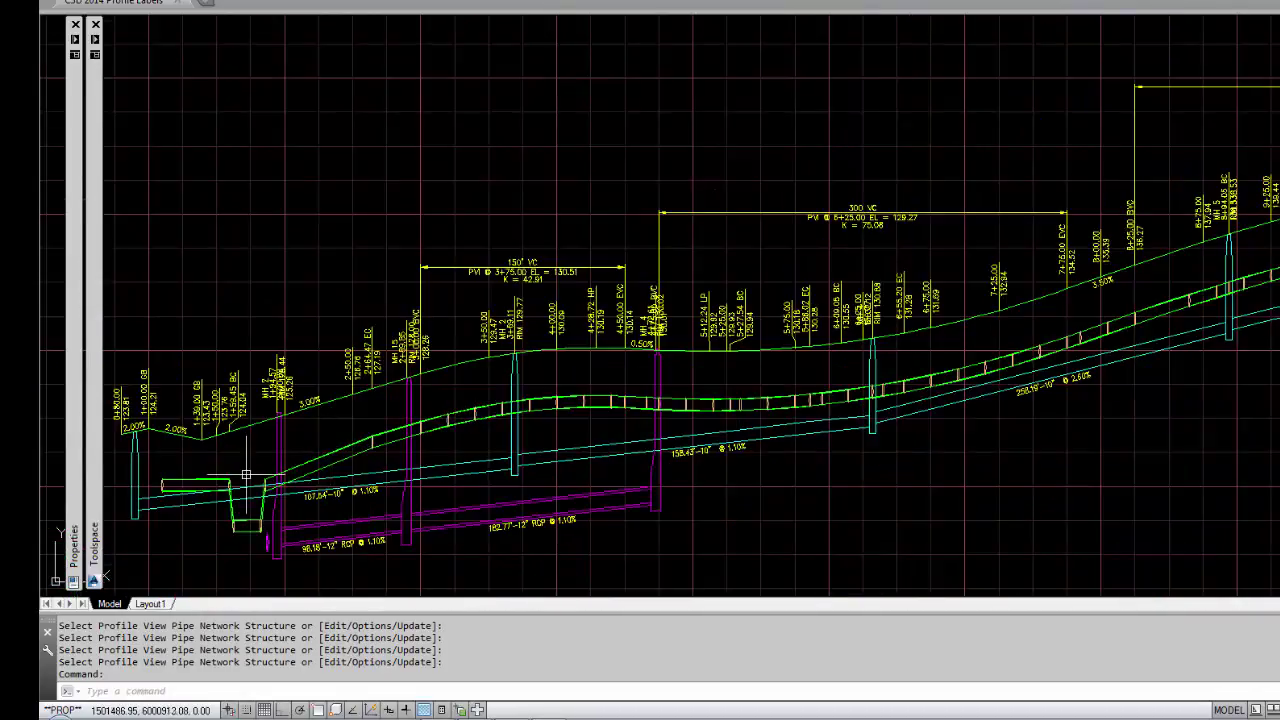
pyautogui.scroll(8, 124, 462)
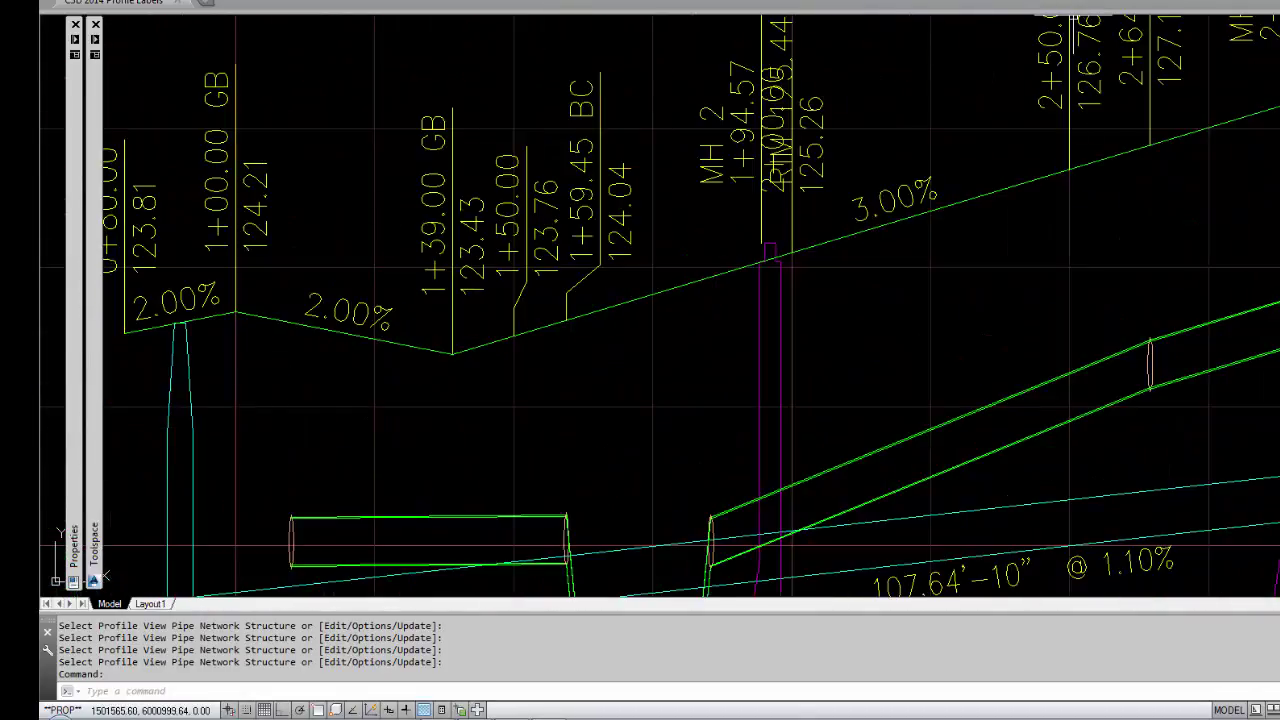
pyautogui.press('Return')
# Step: Add a RIM label to the leftmost manhole near 0+80
pyautogui.click(176, 436)
pyautogui.press('Escape')
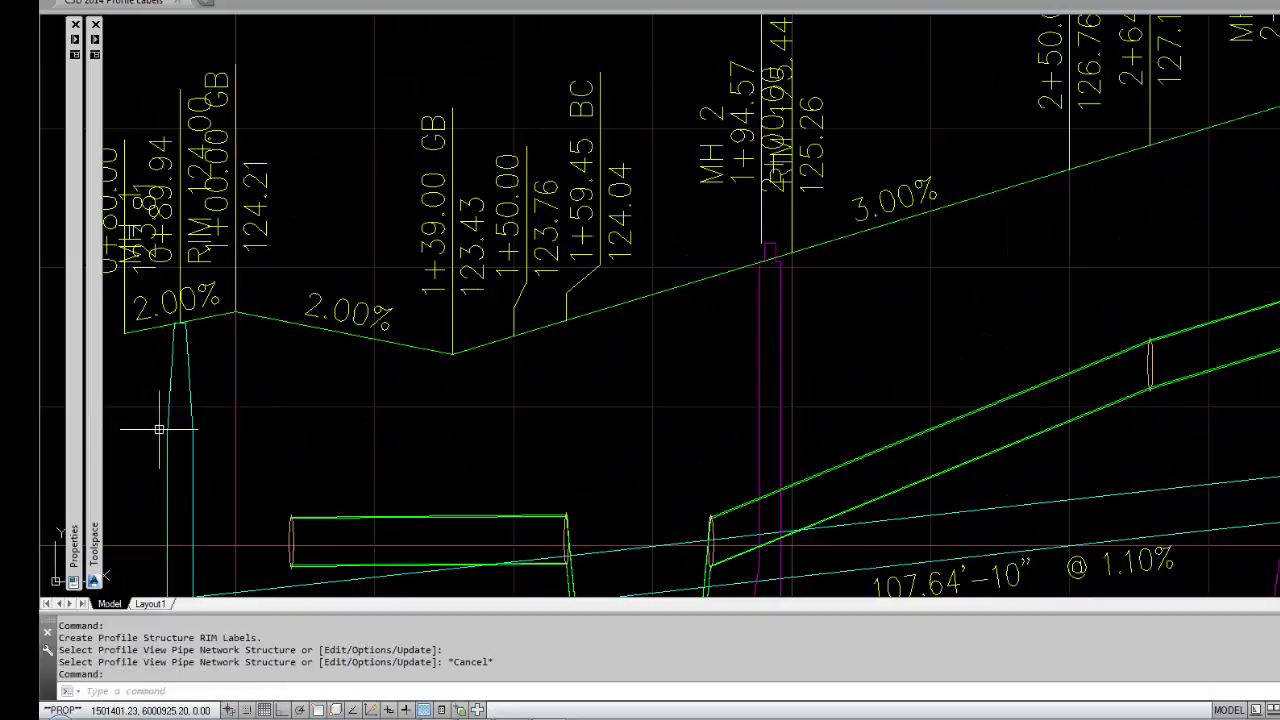
pyautogui.moveTo(174, 438); pyautogui.dragTo(554, 403, button='middle')
# Step: Run PVC cleanup on the three overlapping MH 1 and station labels near 0+80
pyautogui.write('PVC')
pyautogui.press('Return')
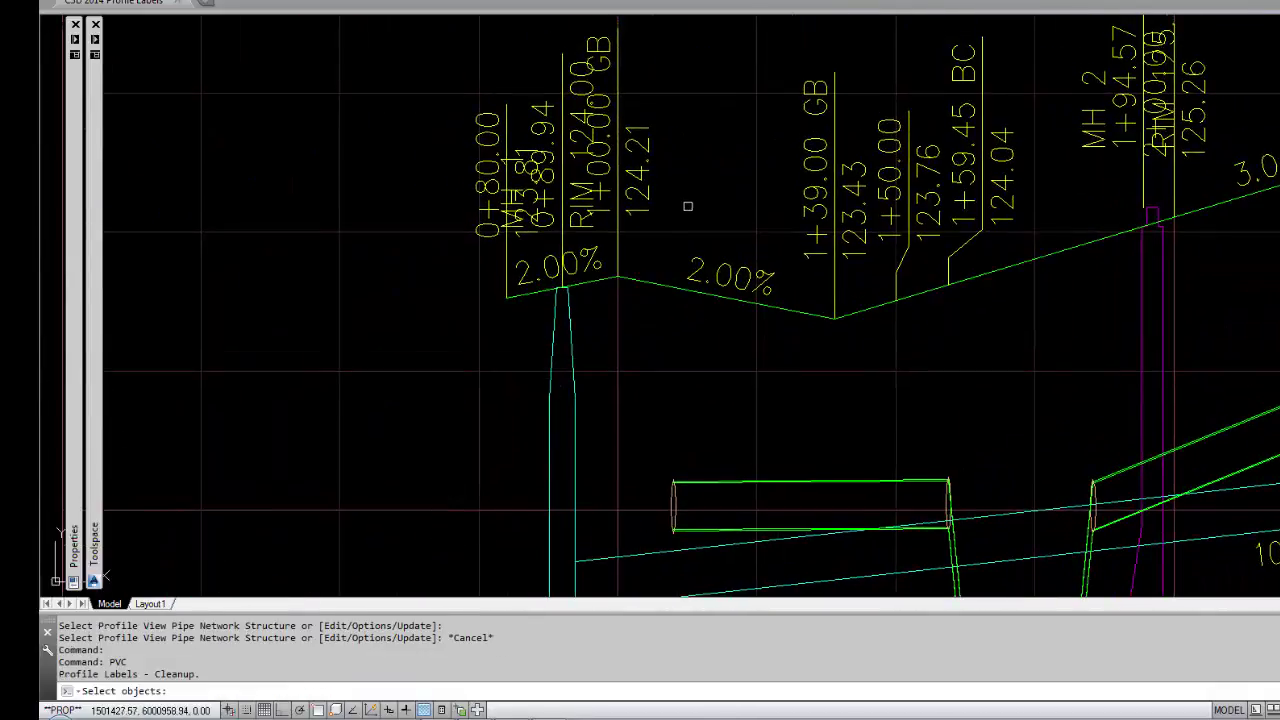
pyautogui.click(690, 187)
pyautogui.click(419, 145)
pyautogui.press('Return')
pyautogui.click(443, 157)
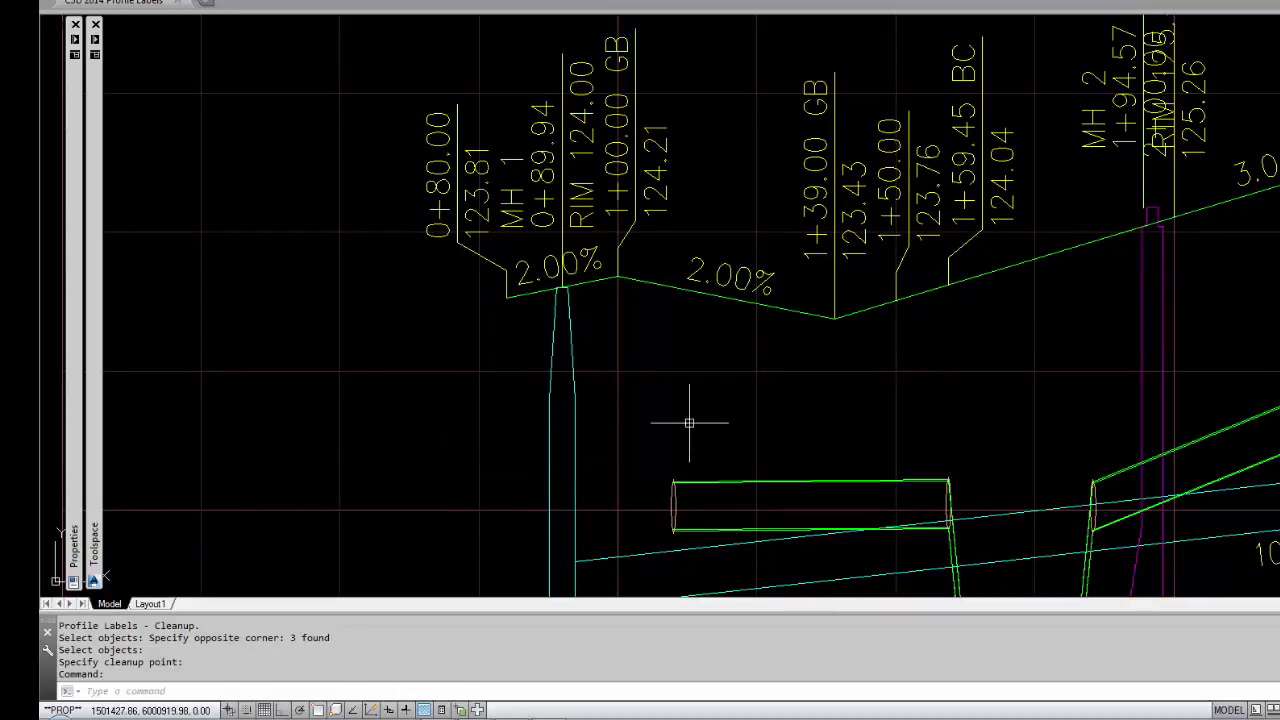
pyautogui.scroll(-2, 763, 451)
pyautogui.scroll(2, 755, 372)
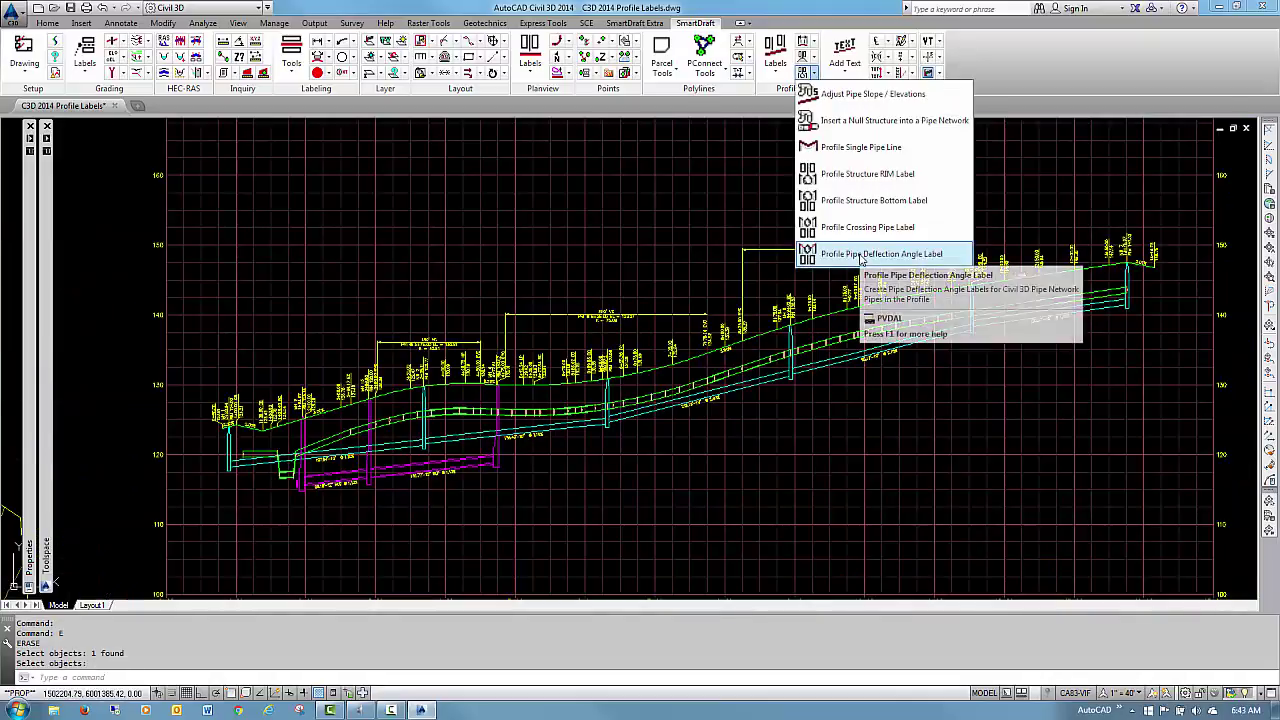
# Step: Label the pipe bend's deflection as 1+62.45, Δ=45°25'01", IE 116.68
pyautogui.click(861, 255)
pyautogui.scroll(5, 441, 330)
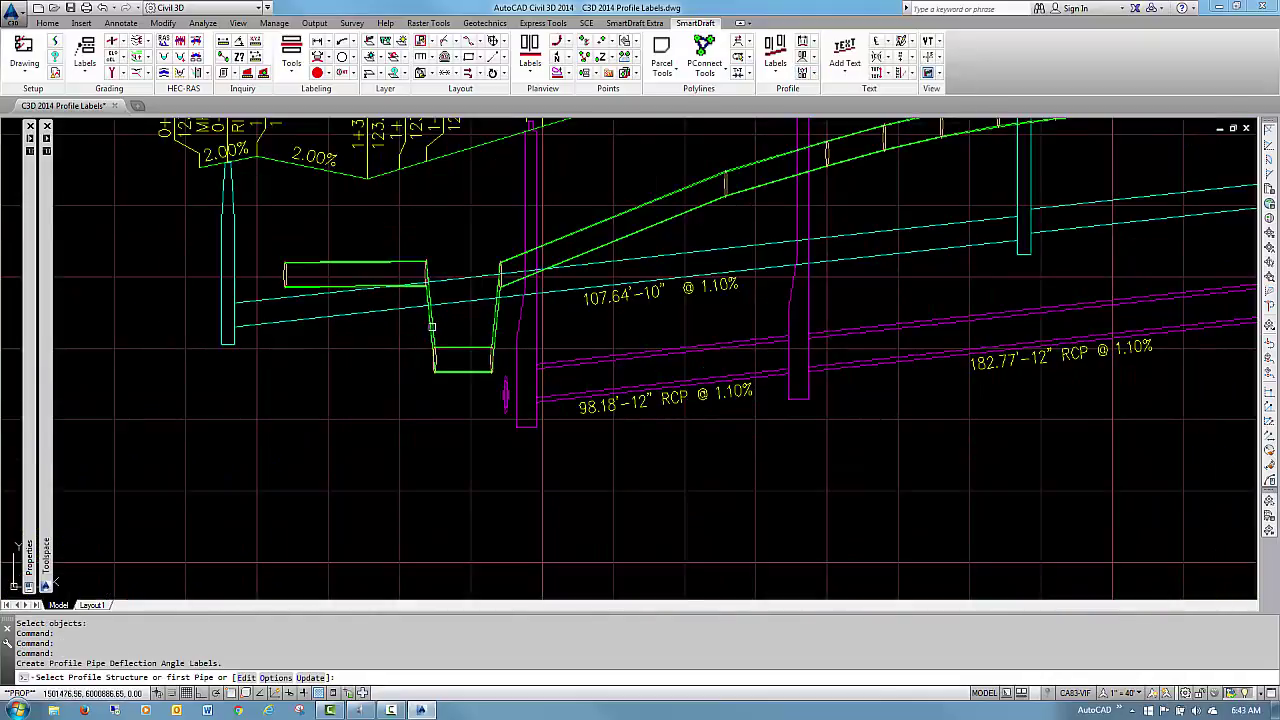
pyautogui.click(446, 348)
pyautogui.click(429, 357)
pyautogui.scroll(2, 438, 454)
pyautogui.press('Escape')
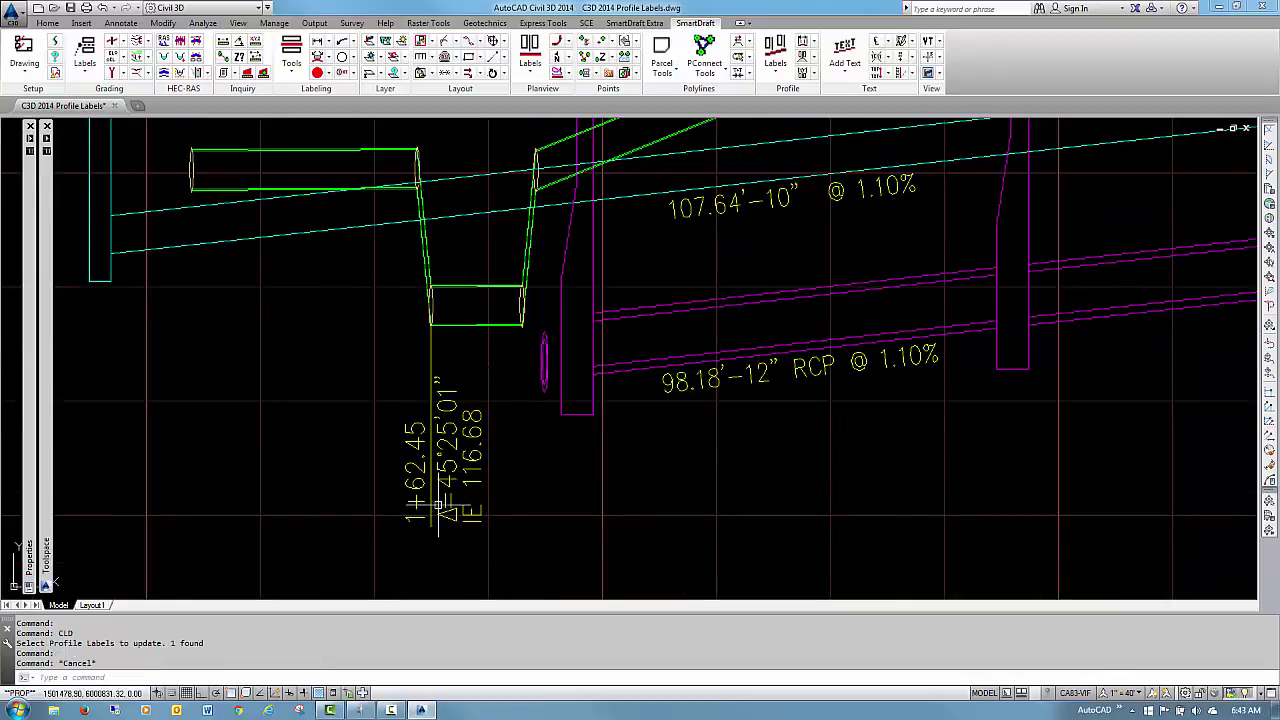
# Step: Set the deflection label Leader Direction option to Down
pyautogui.click(803, 75)
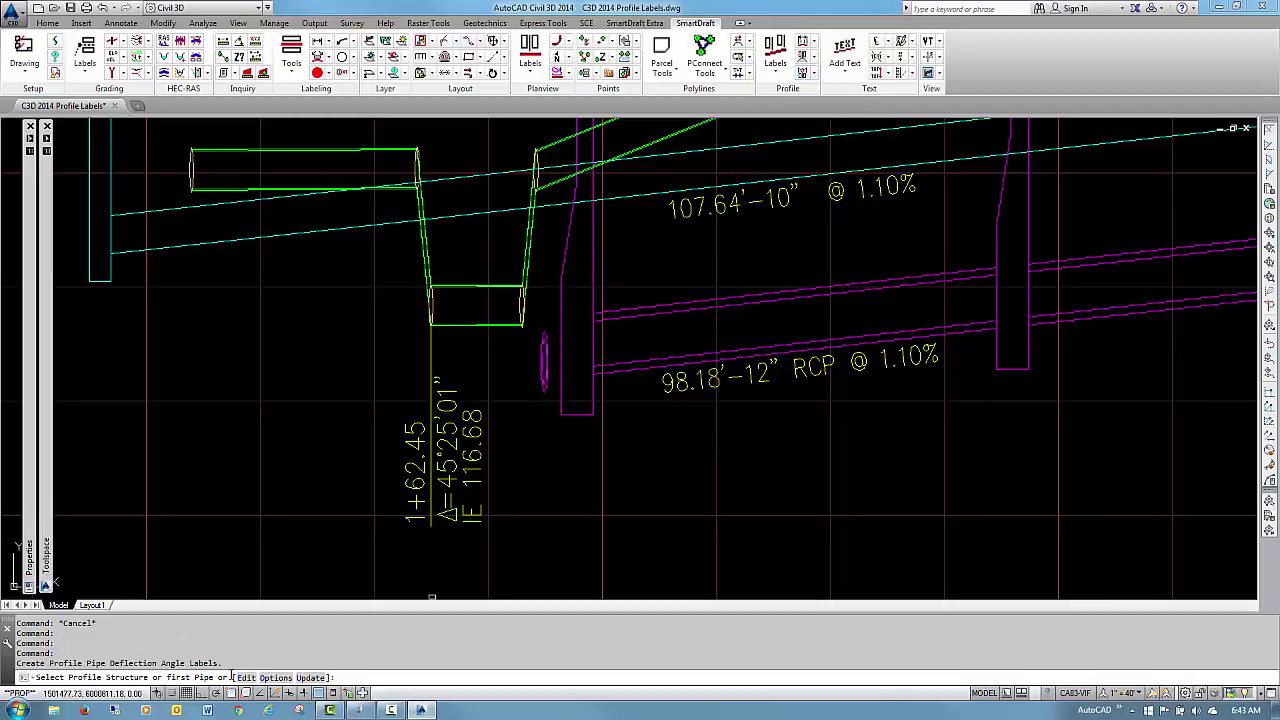
pyautogui.click(278, 678)
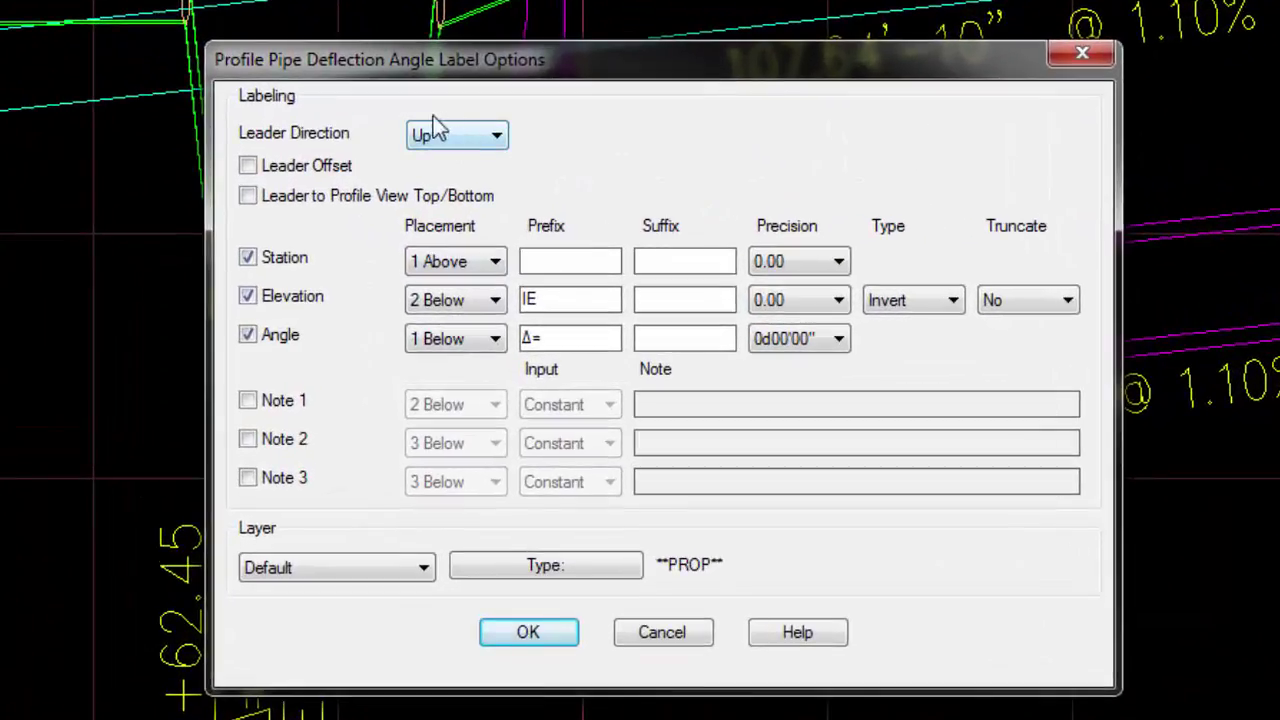
pyautogui.click(537, 248)
pyautogui.click(445, 174)
# Step: Apply the deflection label settings and move the 1+62.45 callout text left of the bend
pyautogui.click(528, 632)
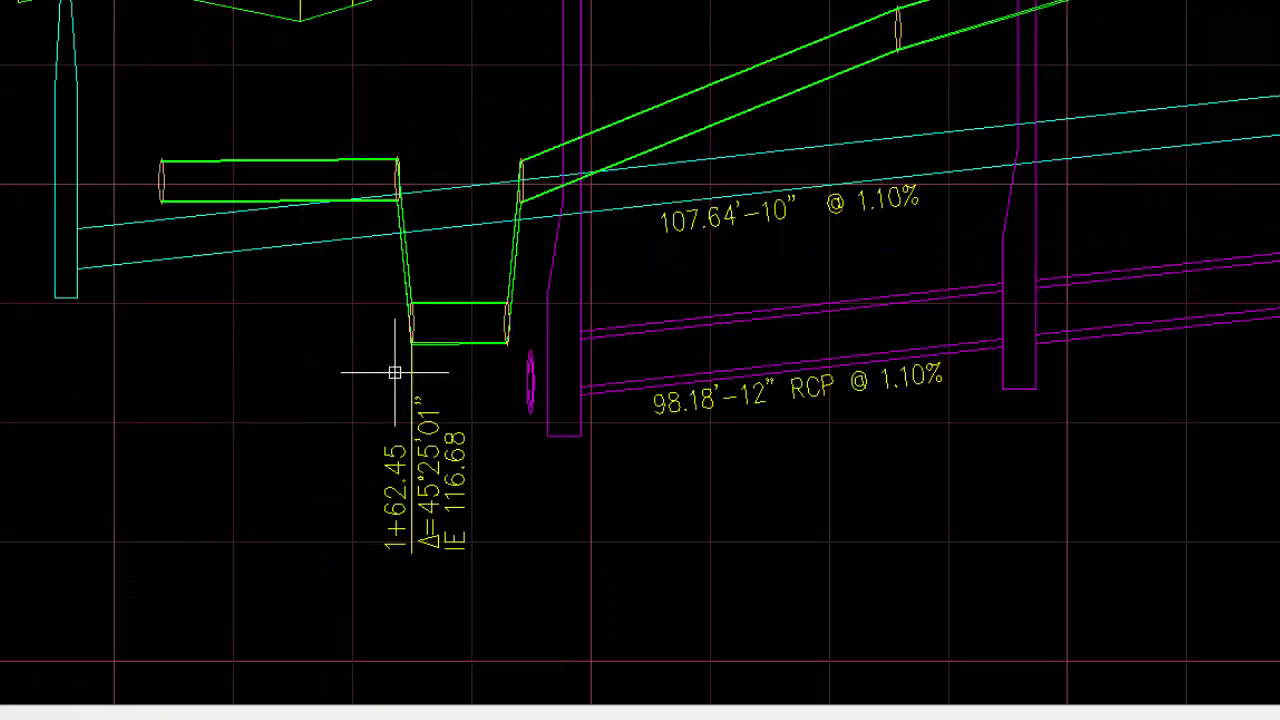
pyautogui.scroll(4, 399, 380)
pyautogui.click(422, 380)
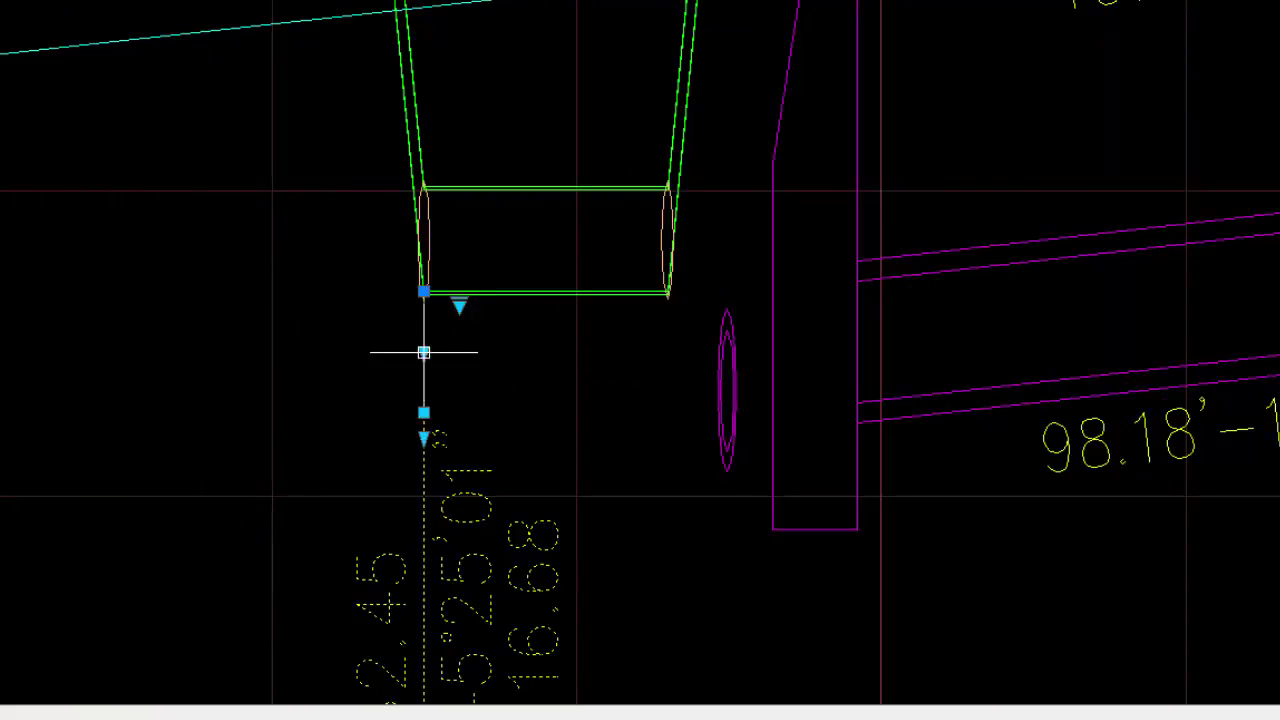
pyautogui.click(424, 412)
pyautogui.click(351, 383)
pyautogui.click(351, 383)
pyautogui.click(355, 380)
# Step: Snap the leader arrow to the pipe's bottom corner and lower the label below the bend
pyautogui.click(424, 352)
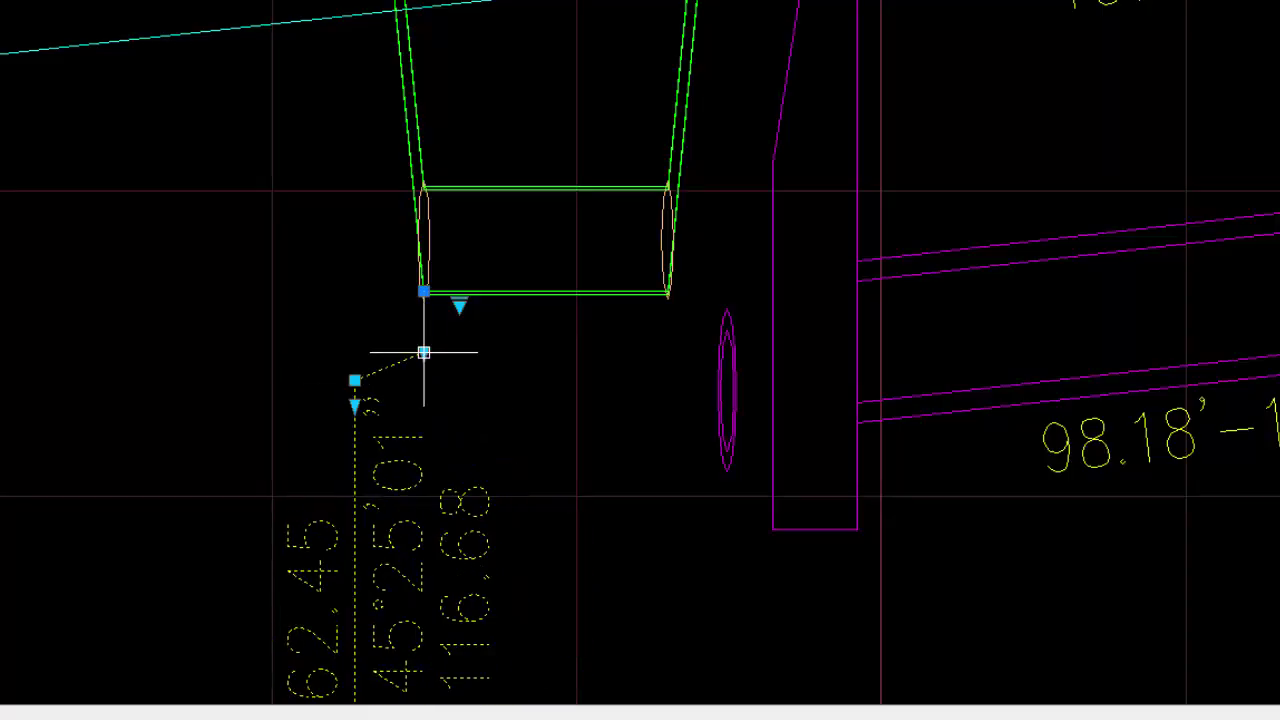
pyautogui.click(424, 292)
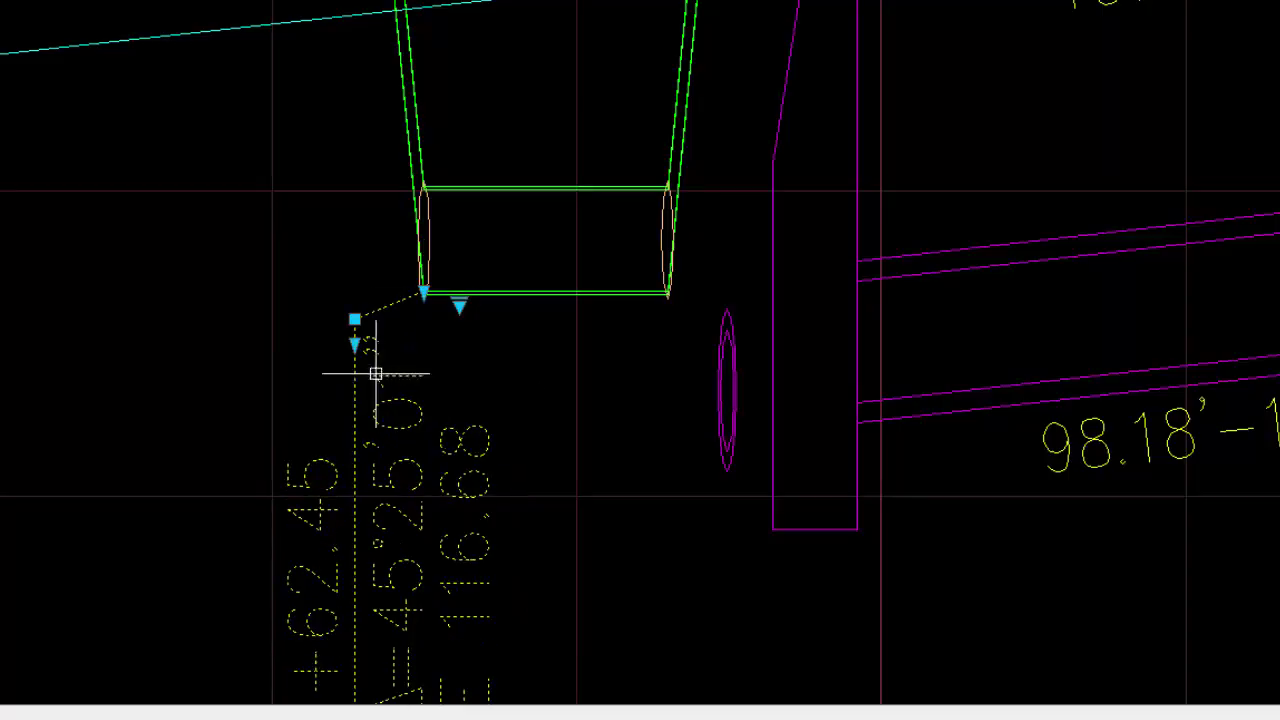
pyautogui.click(355, 318)
pyautogui.click(353, 357)
pyautogui.press('Escape')
pyautogui.scroll(-3, 510, 368)
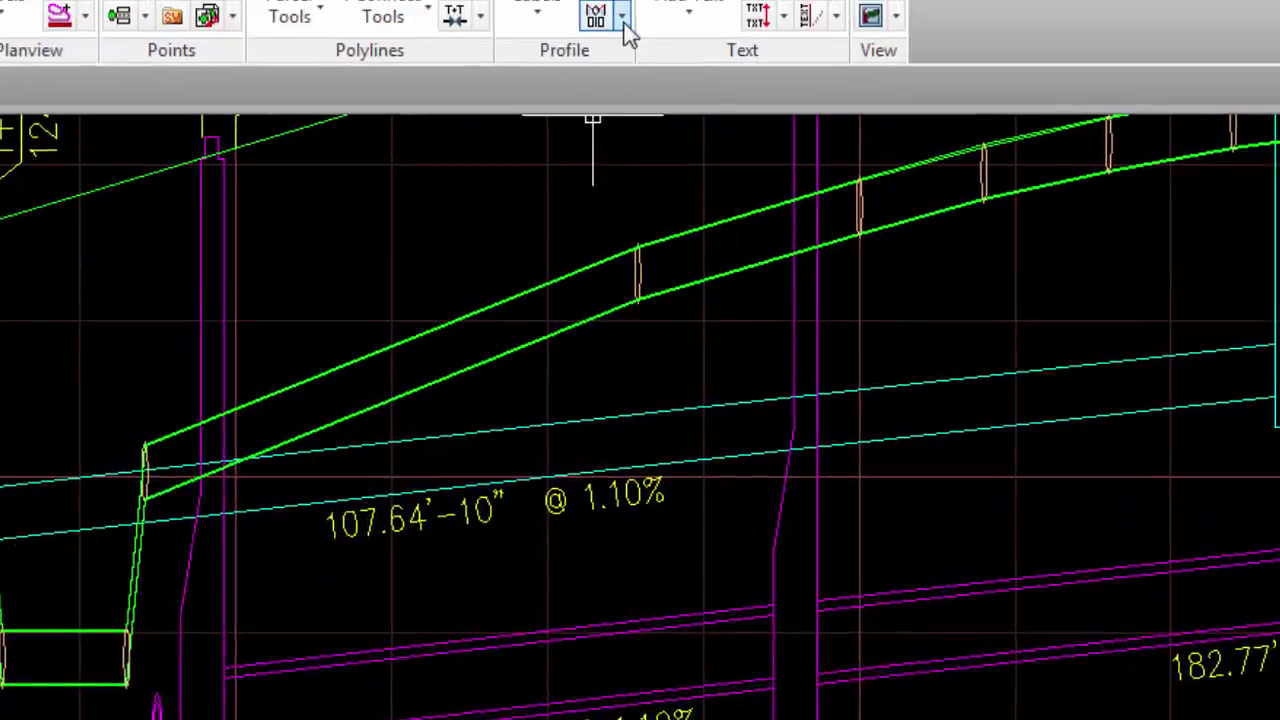
# Step: Add invert labels at the left, middle and right structures of the Pomerado Road profile
pyautogui.click(623, 22)
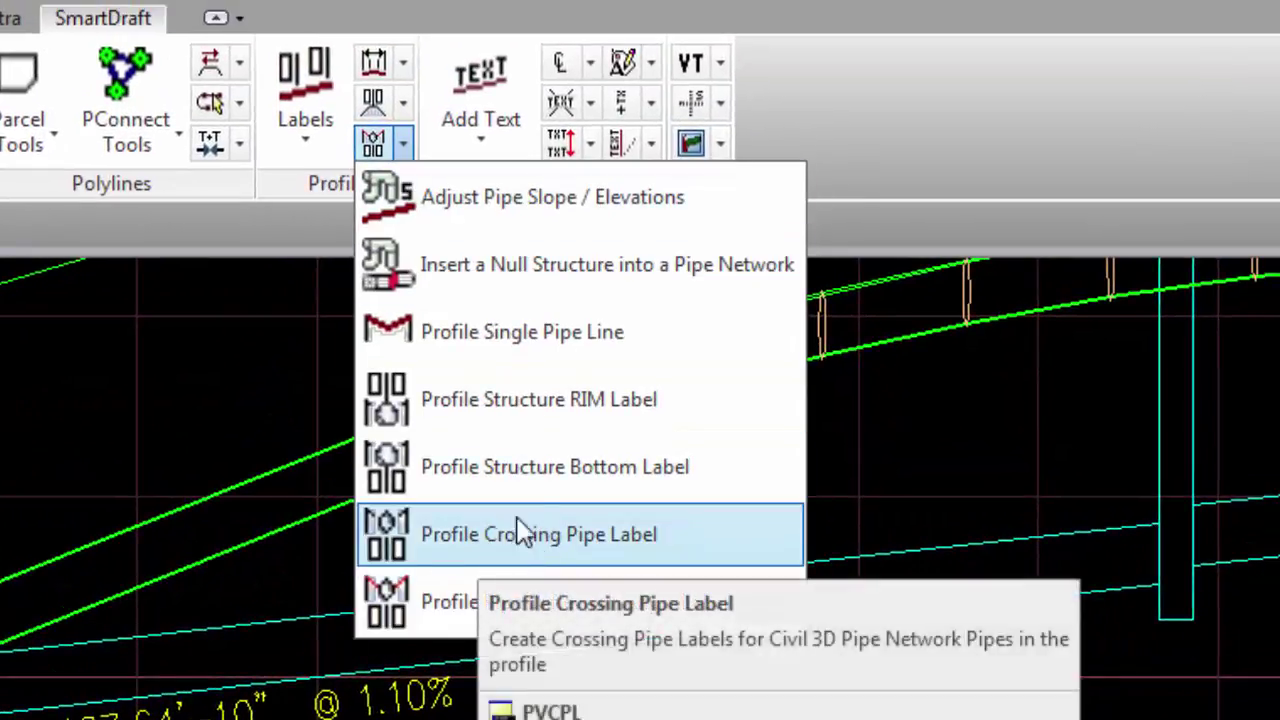
pyautogui.click(534, 478)
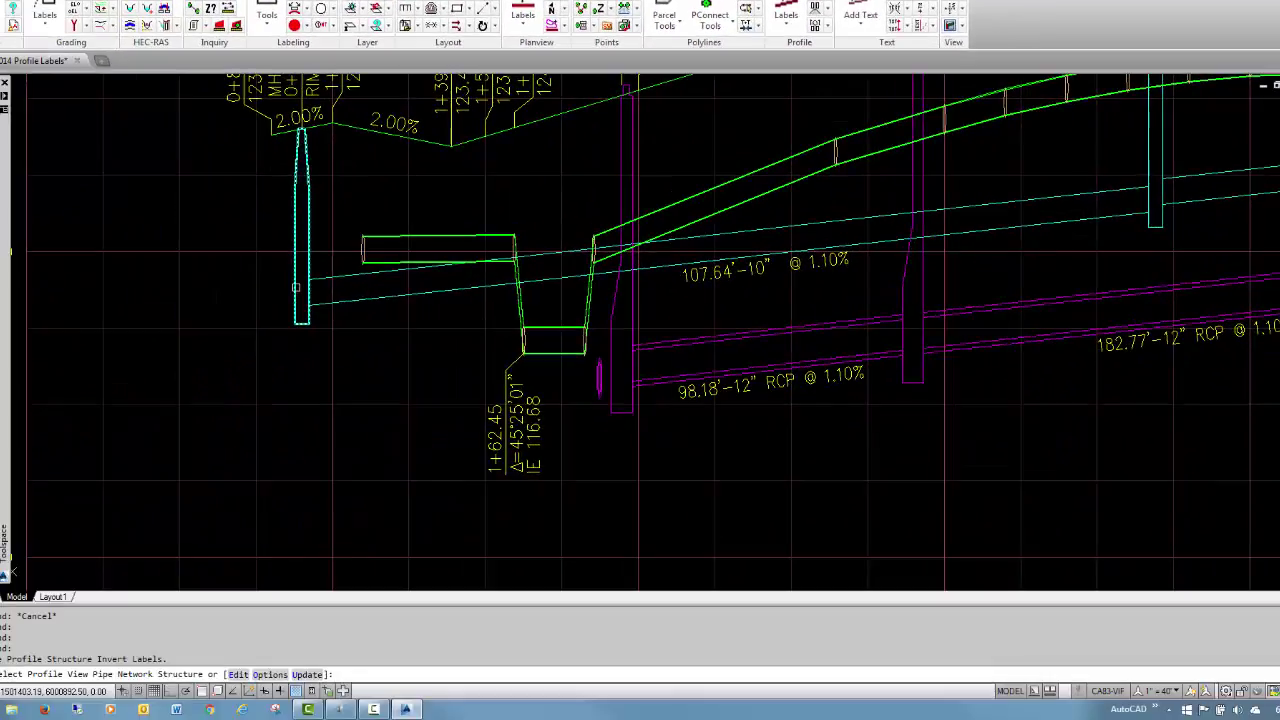
pyautogui.click(301, 250)
pyautogui.click(624, 400)
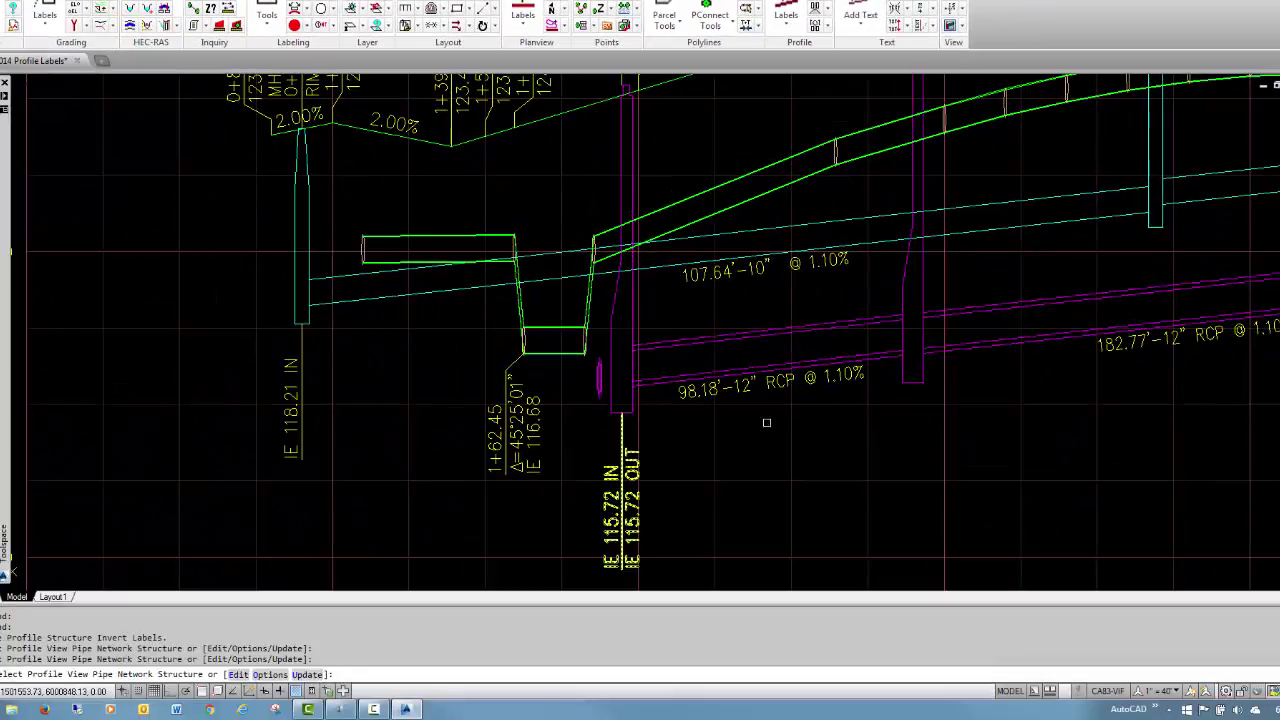
pyautogui.click(912, 335)
pyautogui.scroll(-3, 1110, 290)
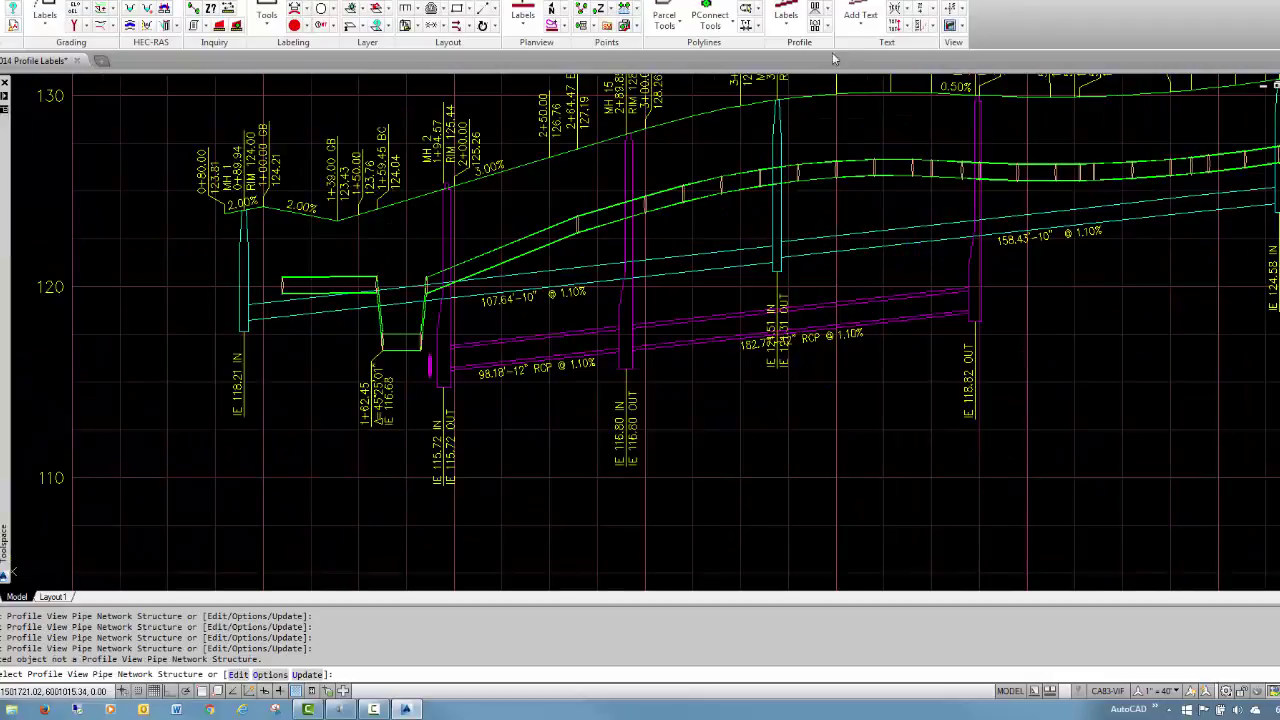
pyautogui.press('Escape')
# Step: Add a Profile Crossing Pipe Label, then select the Pomerado Road profile view
pyautogui.click(827, 25)
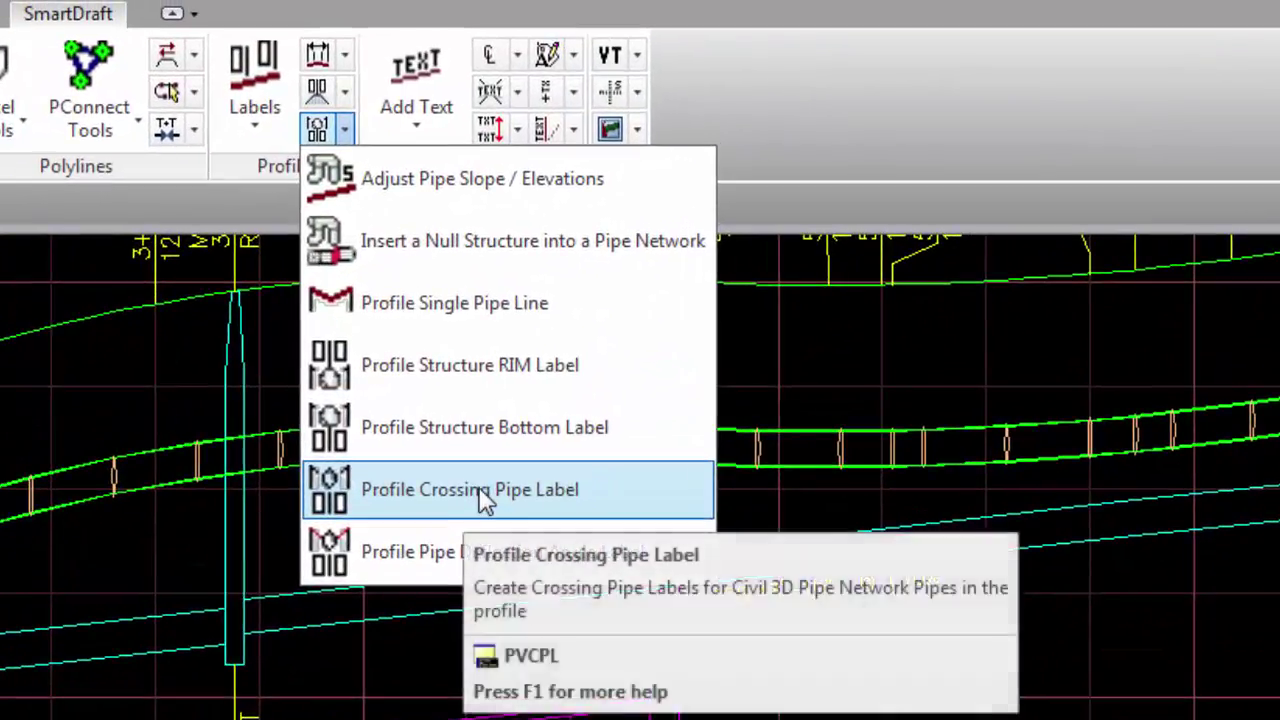
pyautogui.click(762, 268)
pyautogui.press('Escape')
pyautogui.scroll(4, 500, 518)
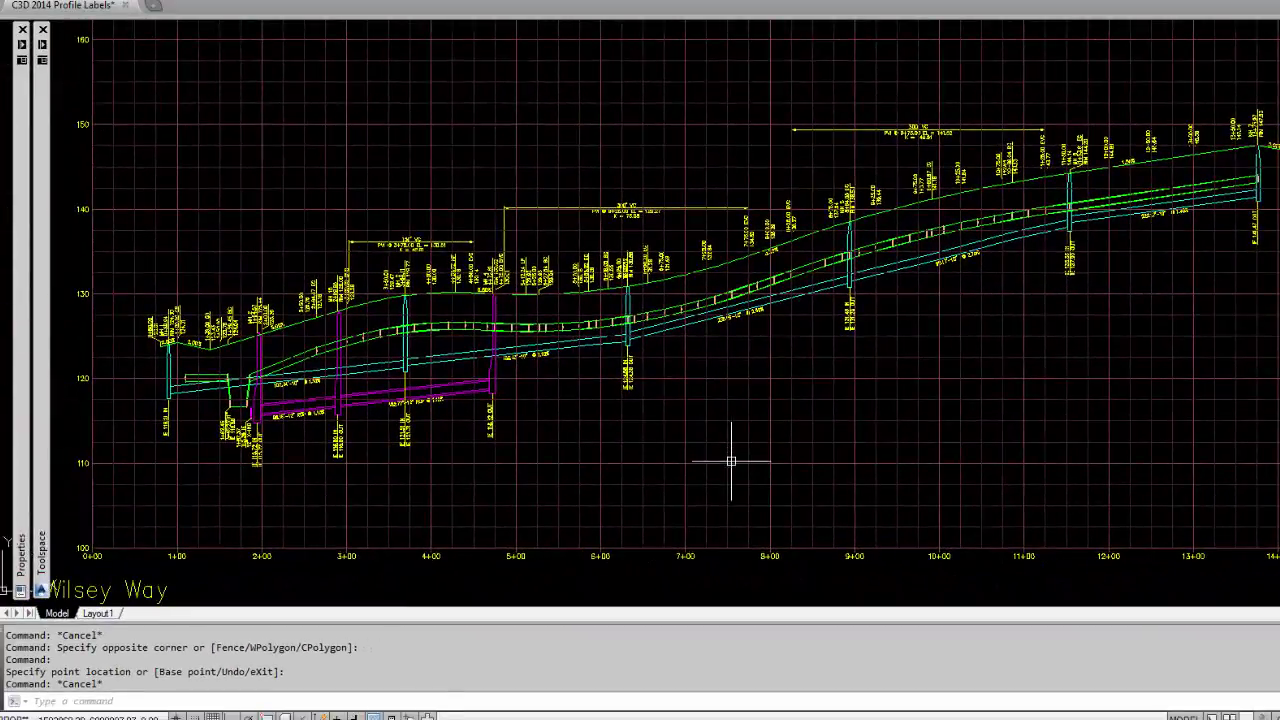
pyautogui.scroll(-4, 731, 463)
pyautogui.scroll(2, 737, 449)
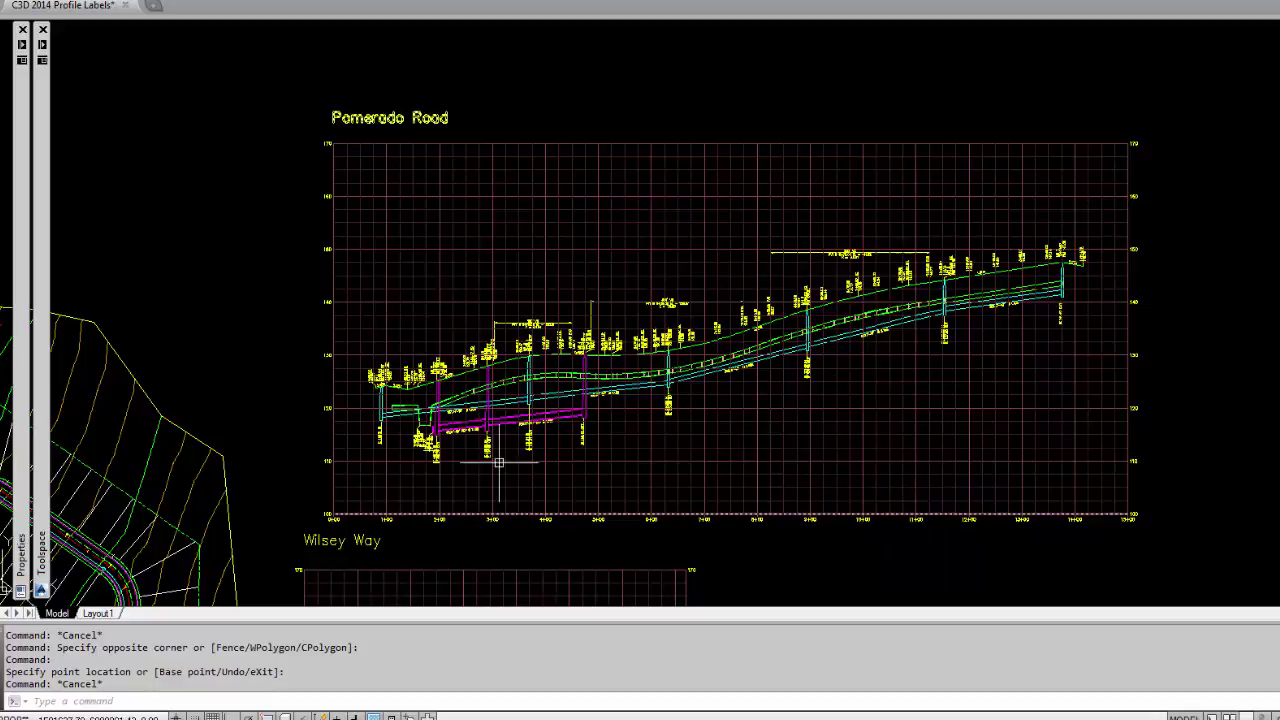
pyautogui.click(515, 488)
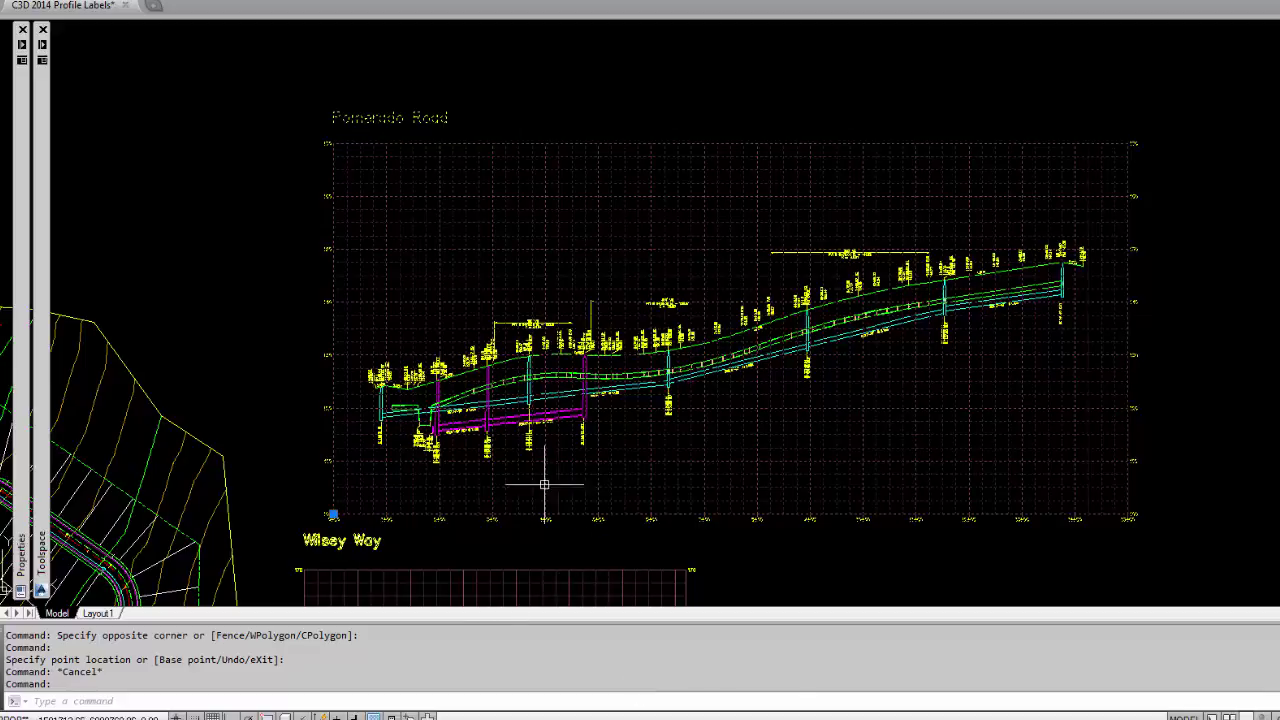
# Step: Through Profile Setup Options' Datum Edit, set Top and Bottom Profile Offset both to 15
pyautogui.press('Escape')
pyautogui.press('Escape')
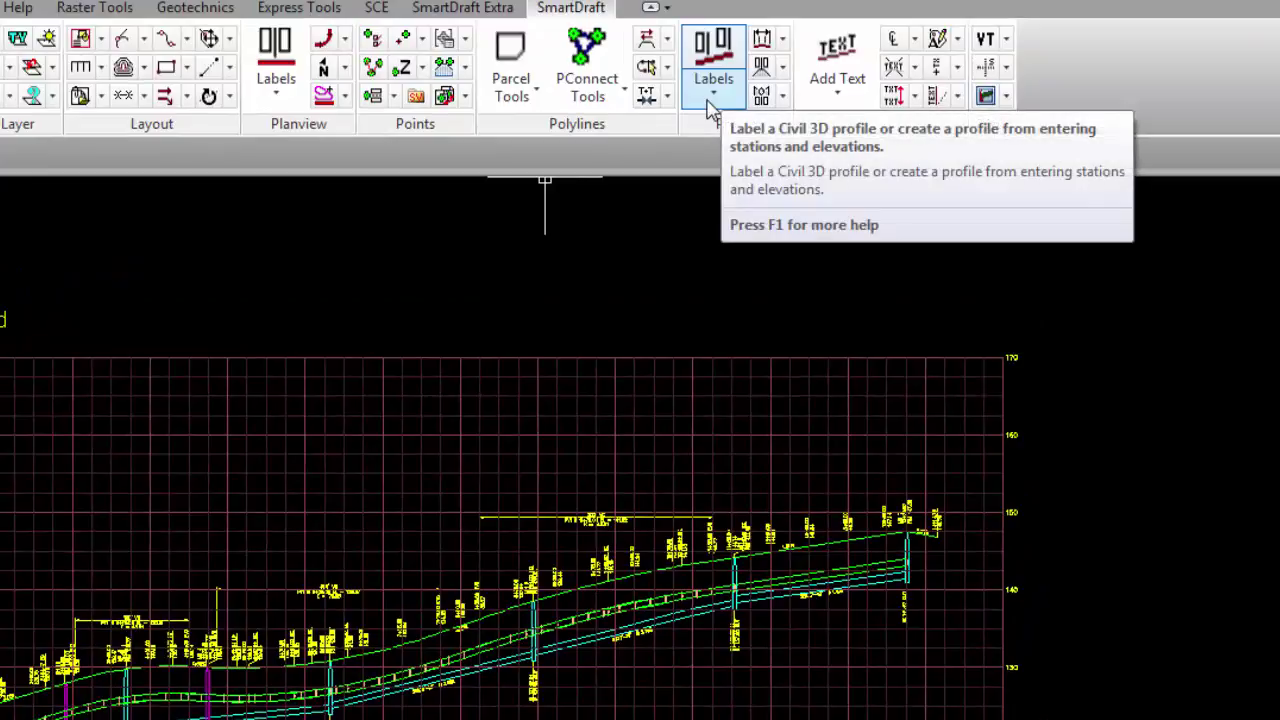
pyautogui.click(712, 95)
pyautogui.click(760, 135)
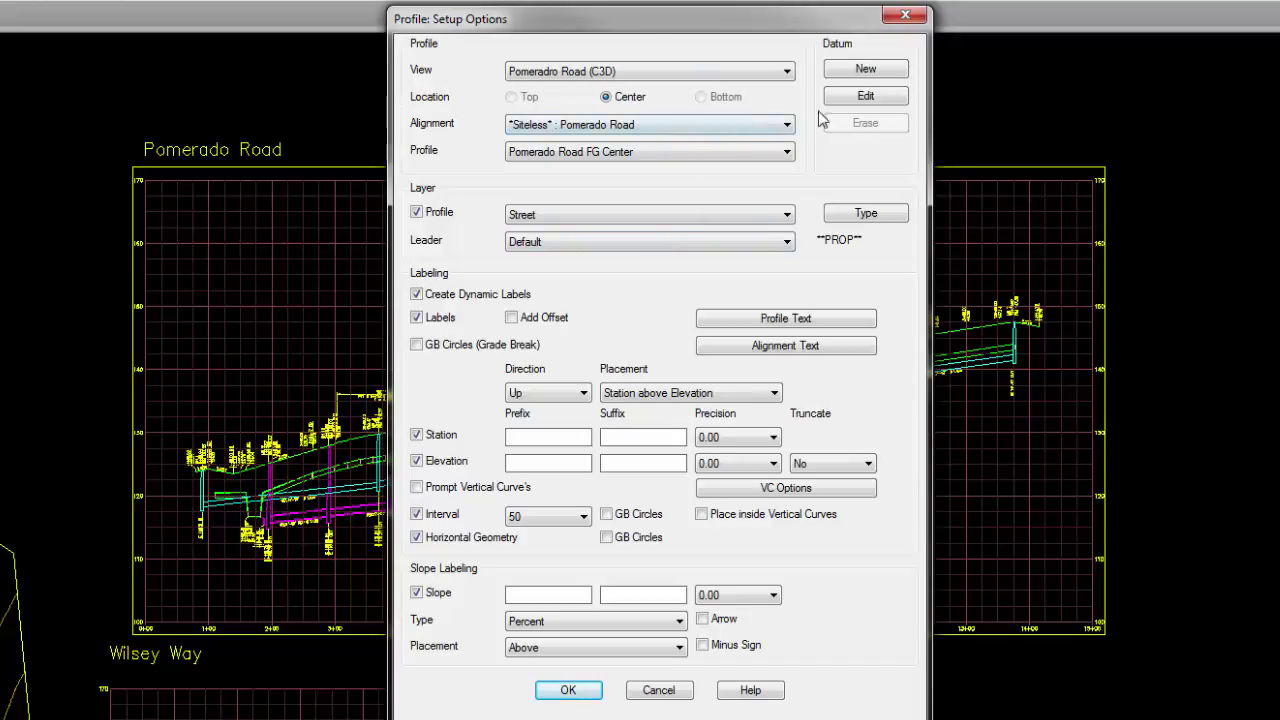
pyautogui.click(875, 98)
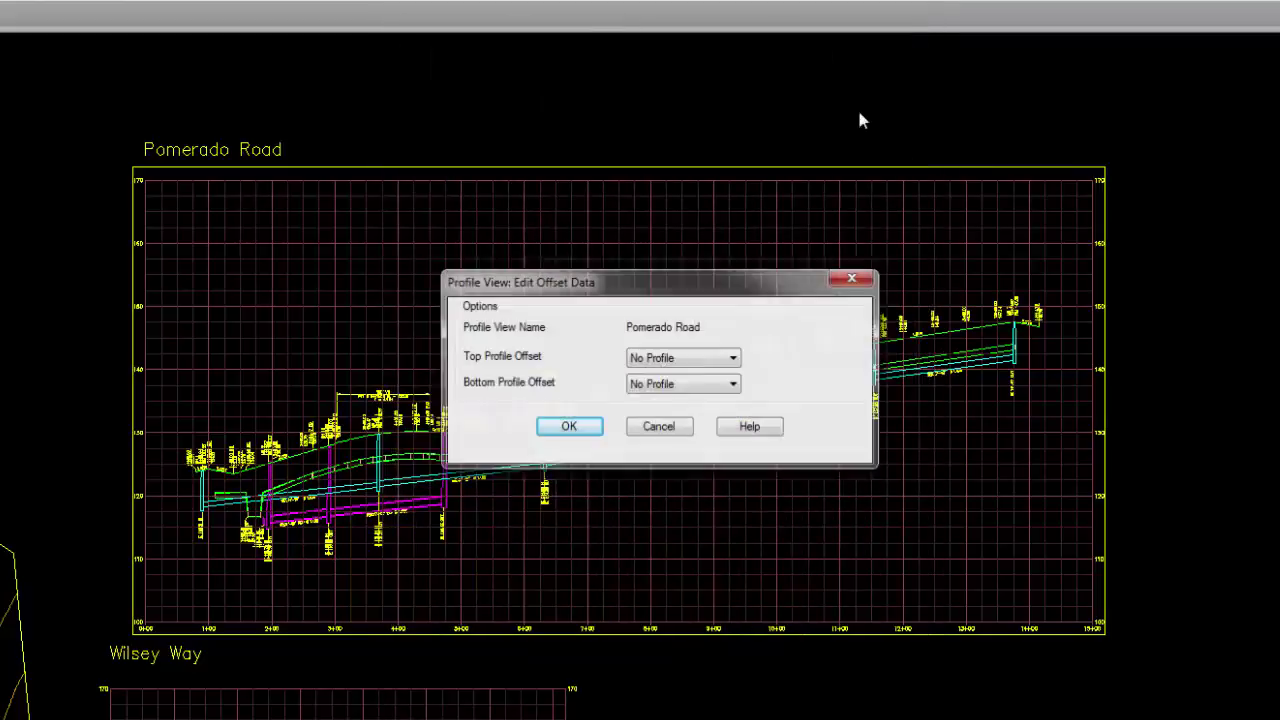
pyautogui.click(680, 358)
pyautogui.click(652, 411)
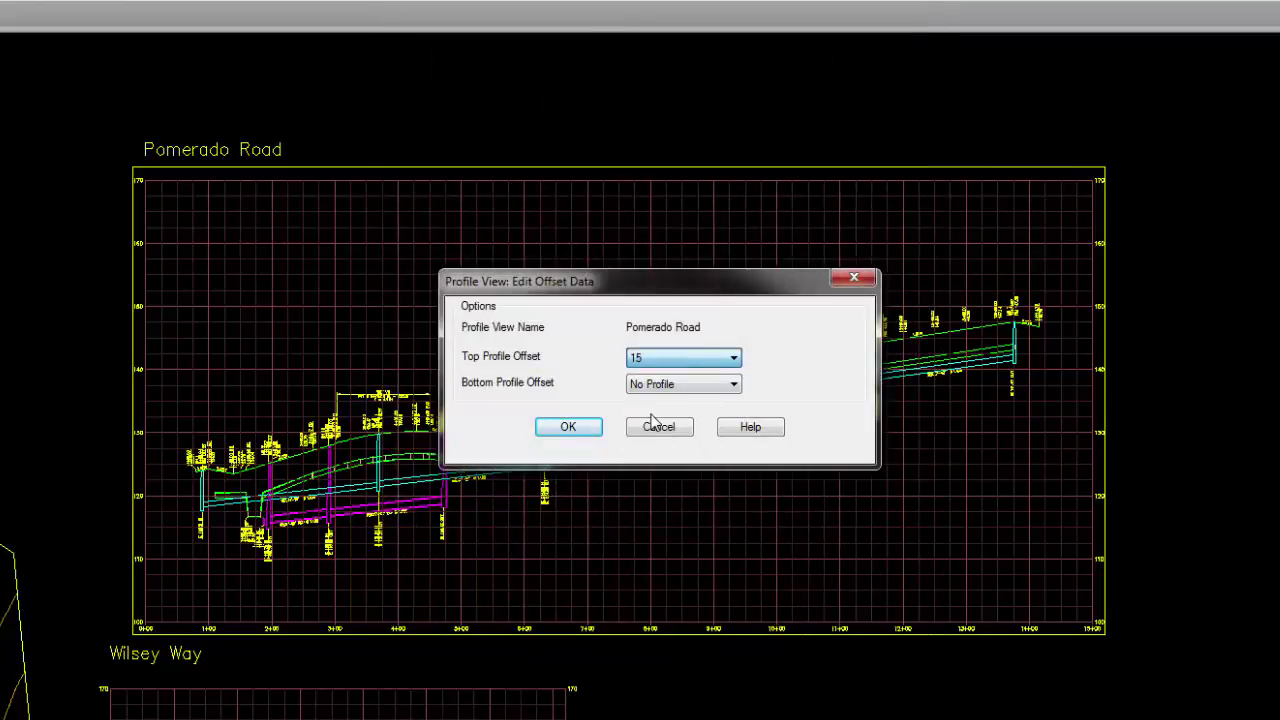
pyautogui.click(662, 362)
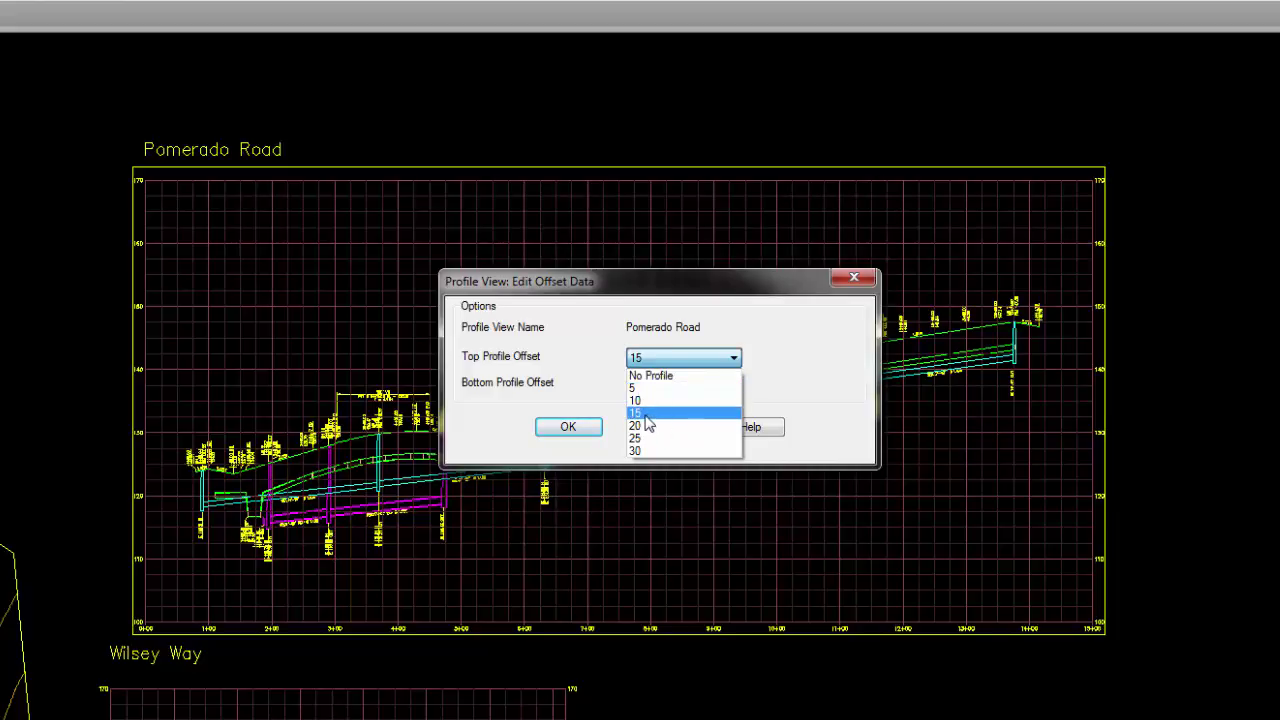
pyautogui.click(645, 414)
pyautogui.click(674, 384)
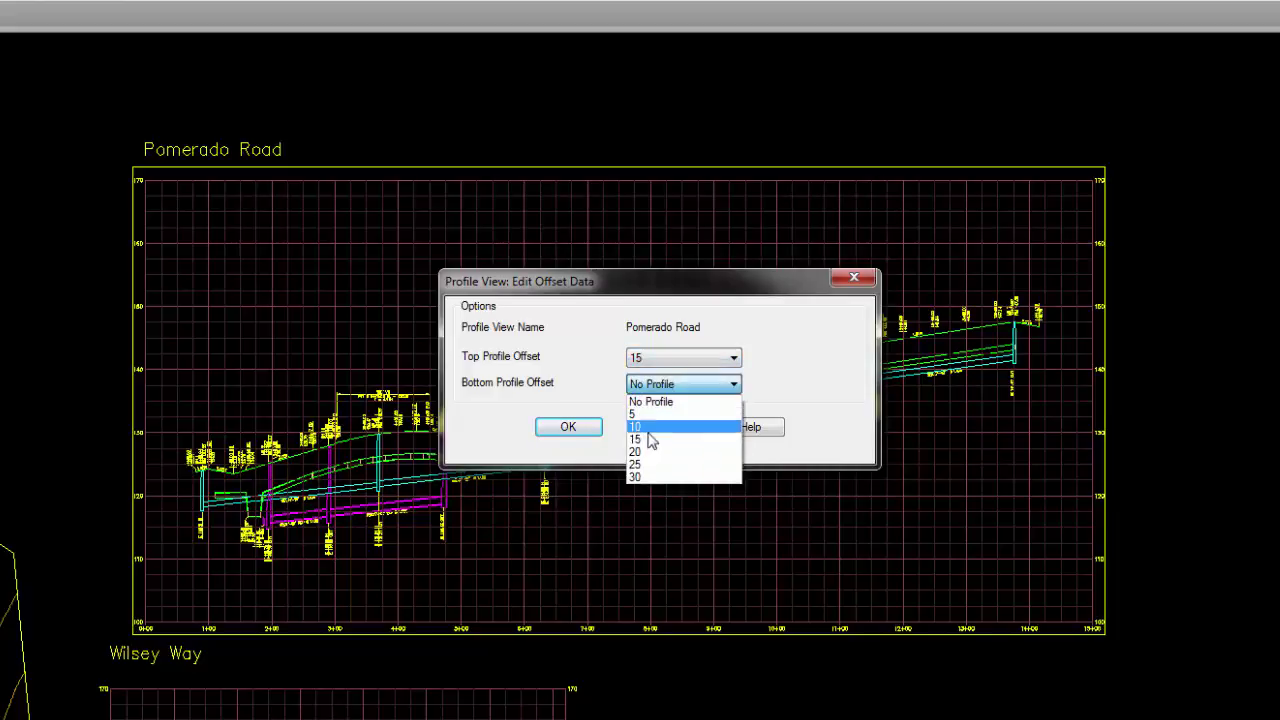
pyautogui.click(648, 440)
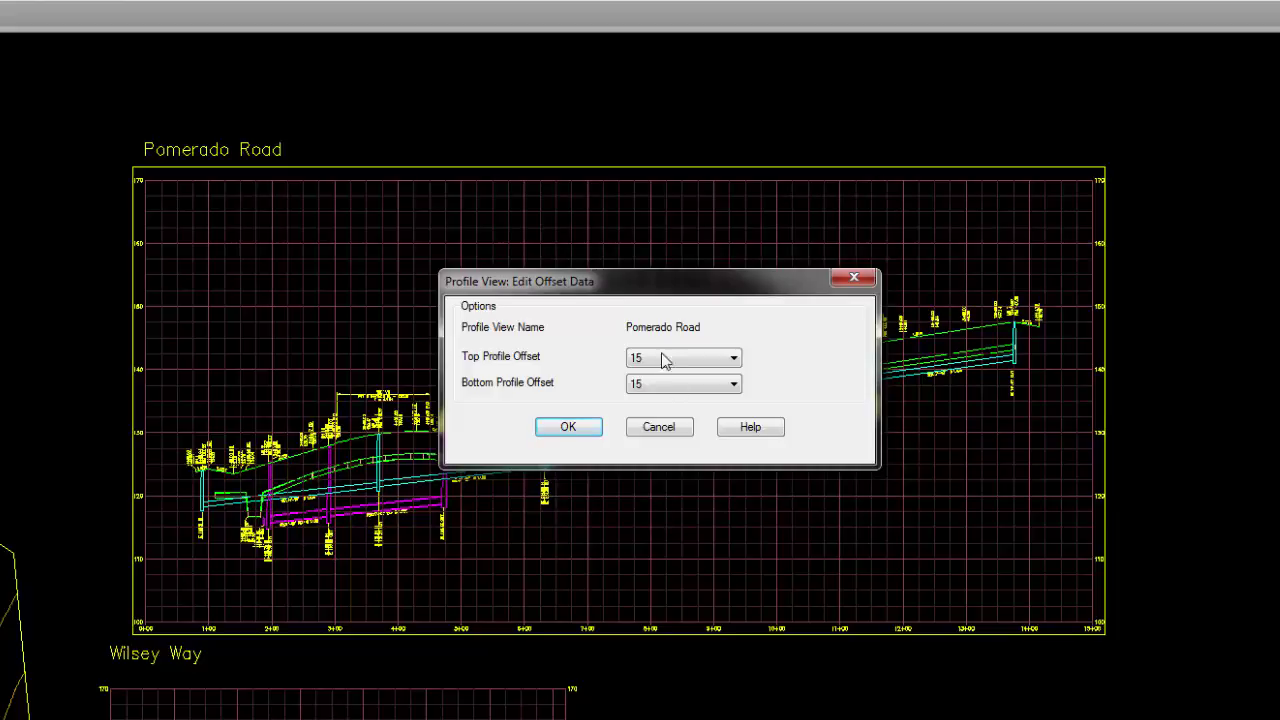
pyautogui.click(566, 428)
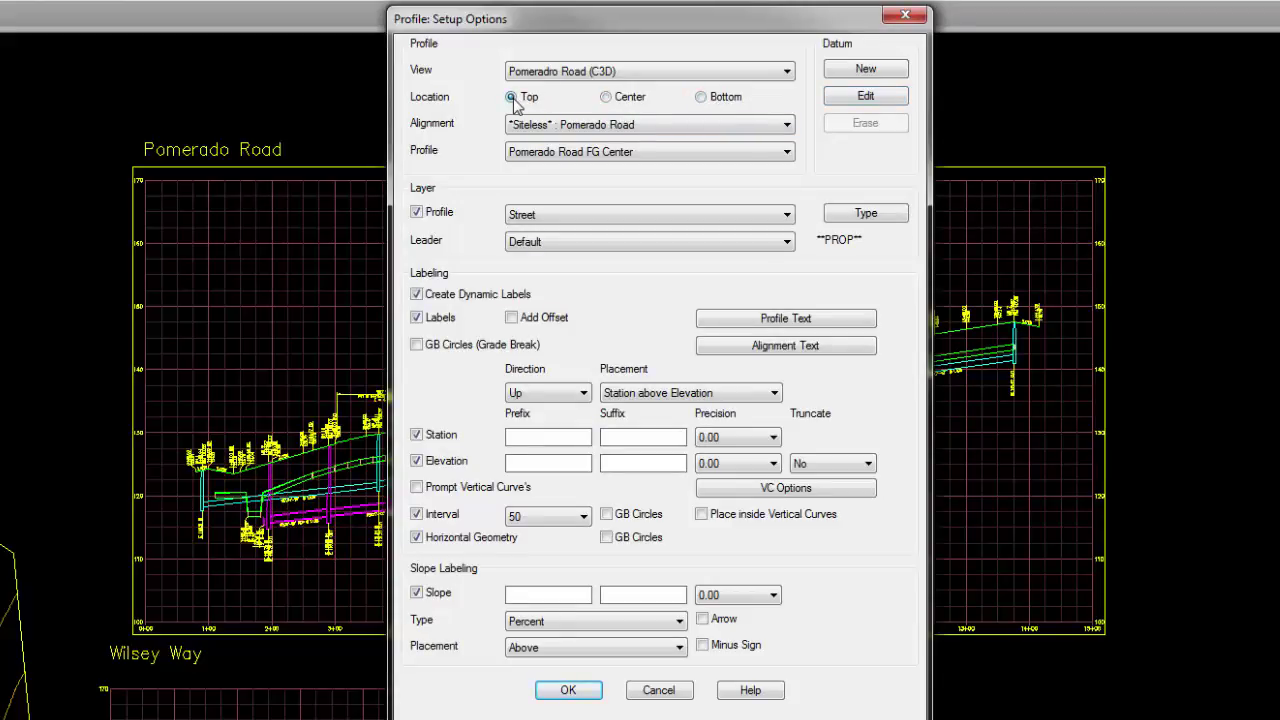
# Step: Label profile Pomerado Road FG Left at Top location on layer Street
pyautogui.click(603, 153)
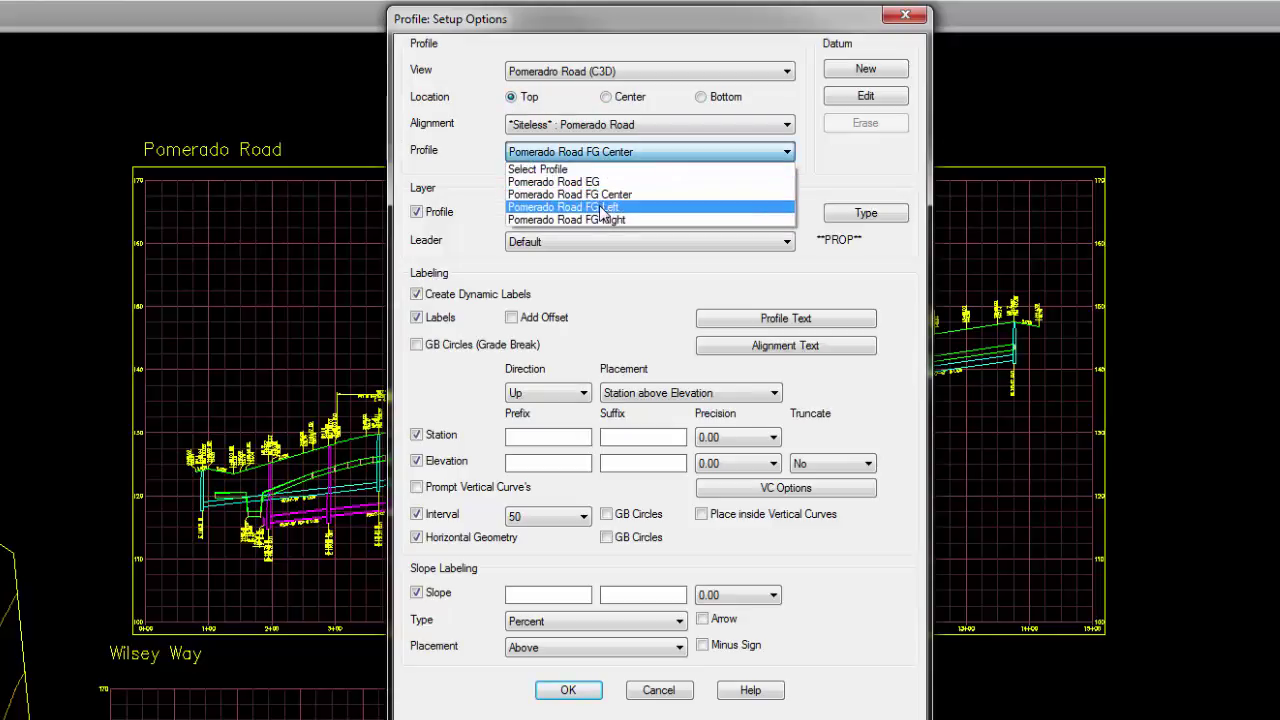
pyautogui.click(603, 207)
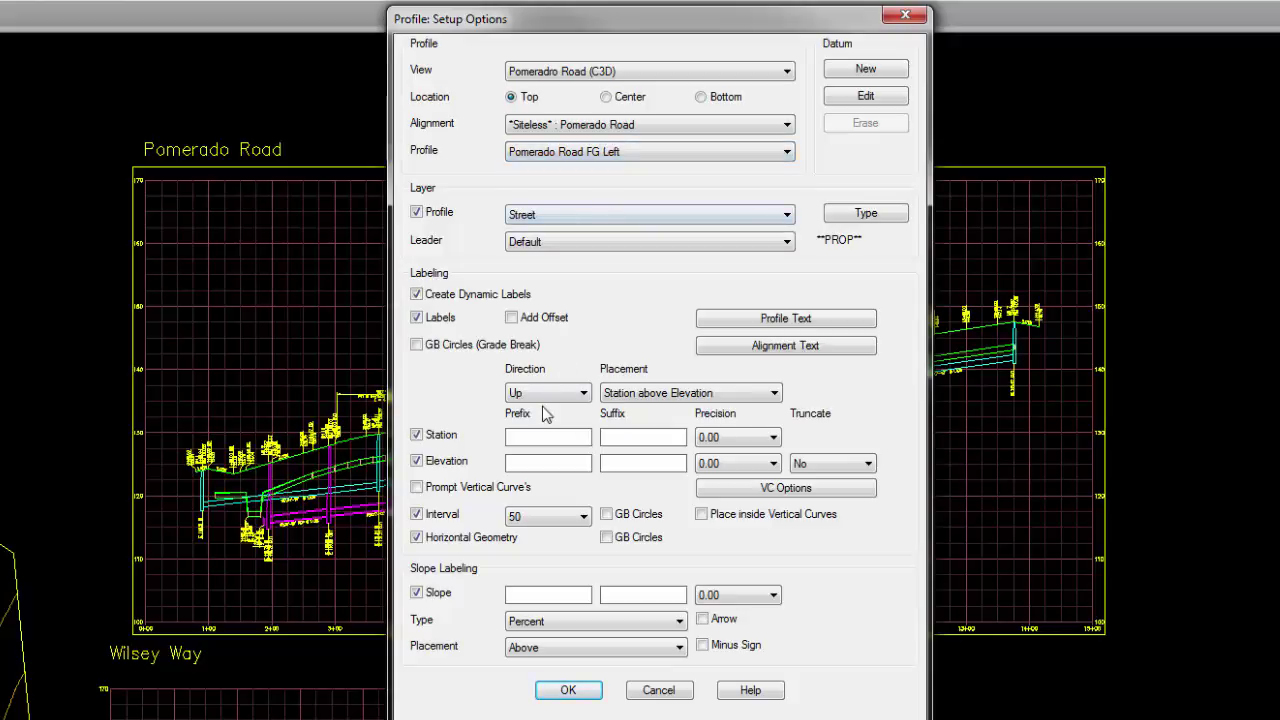
pyautogui.click(610, 215)
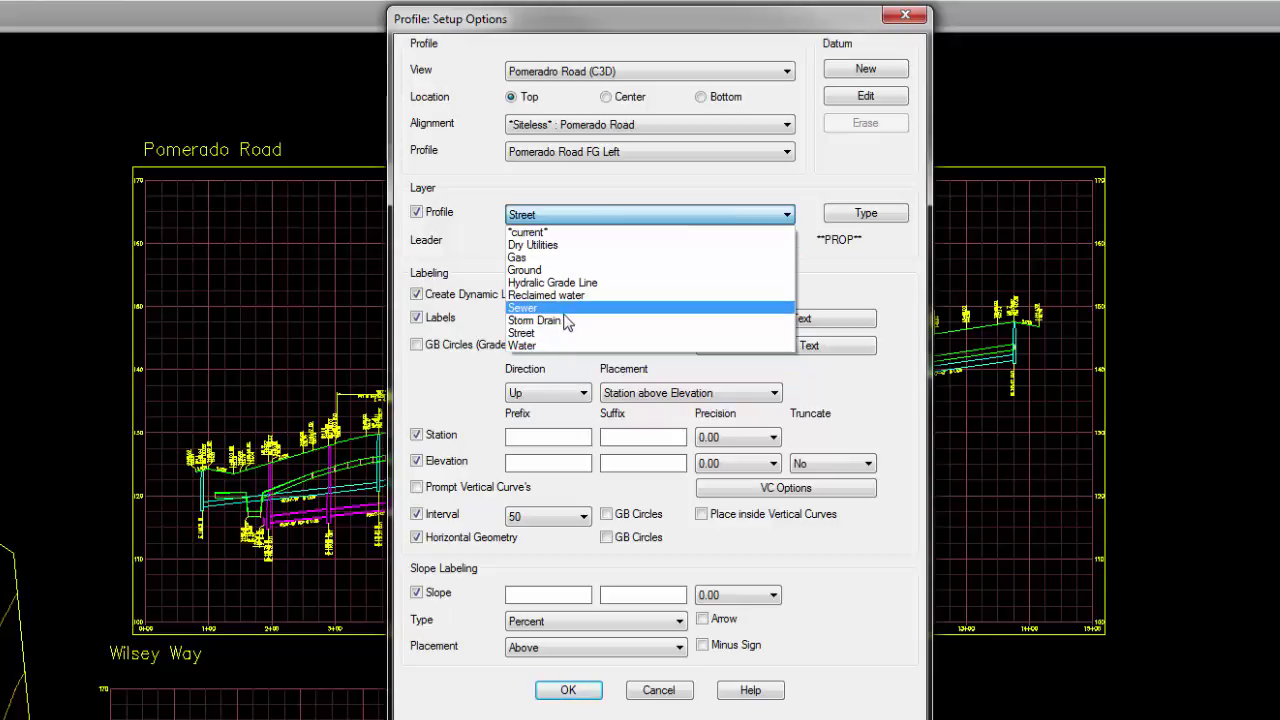
pyautogui.click(548, 335)
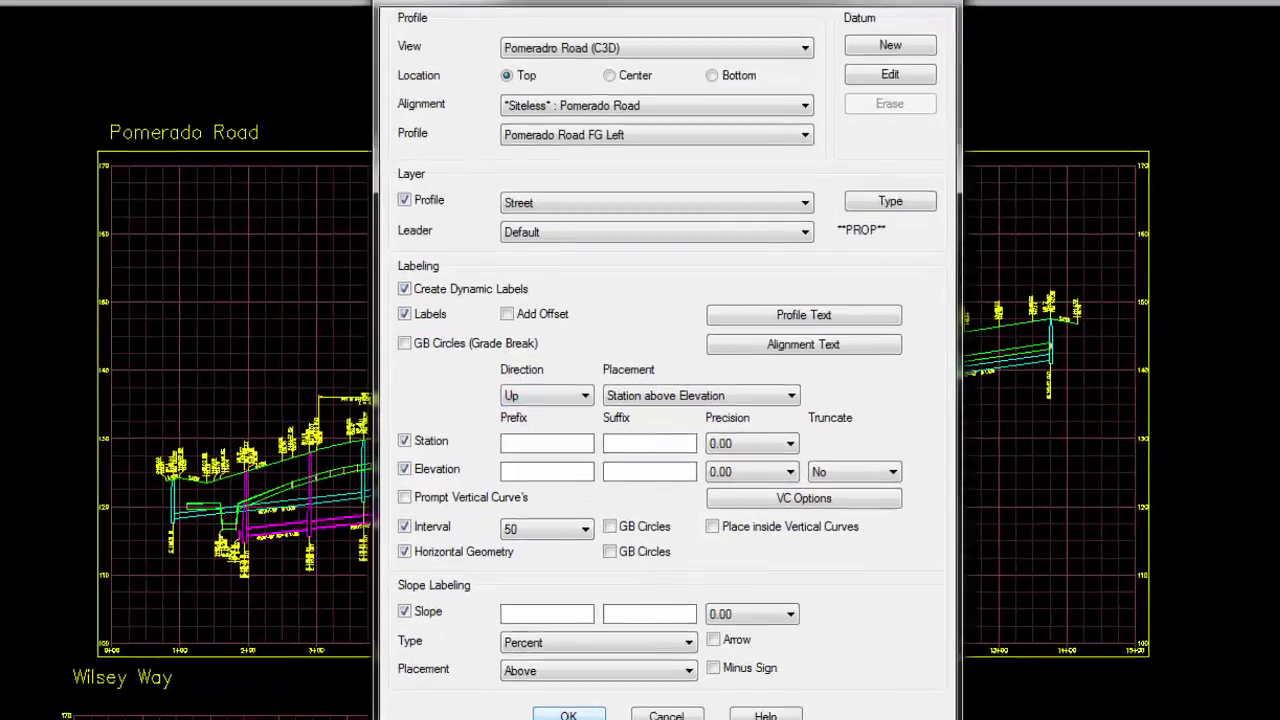
pyautogui.click(568, 690)
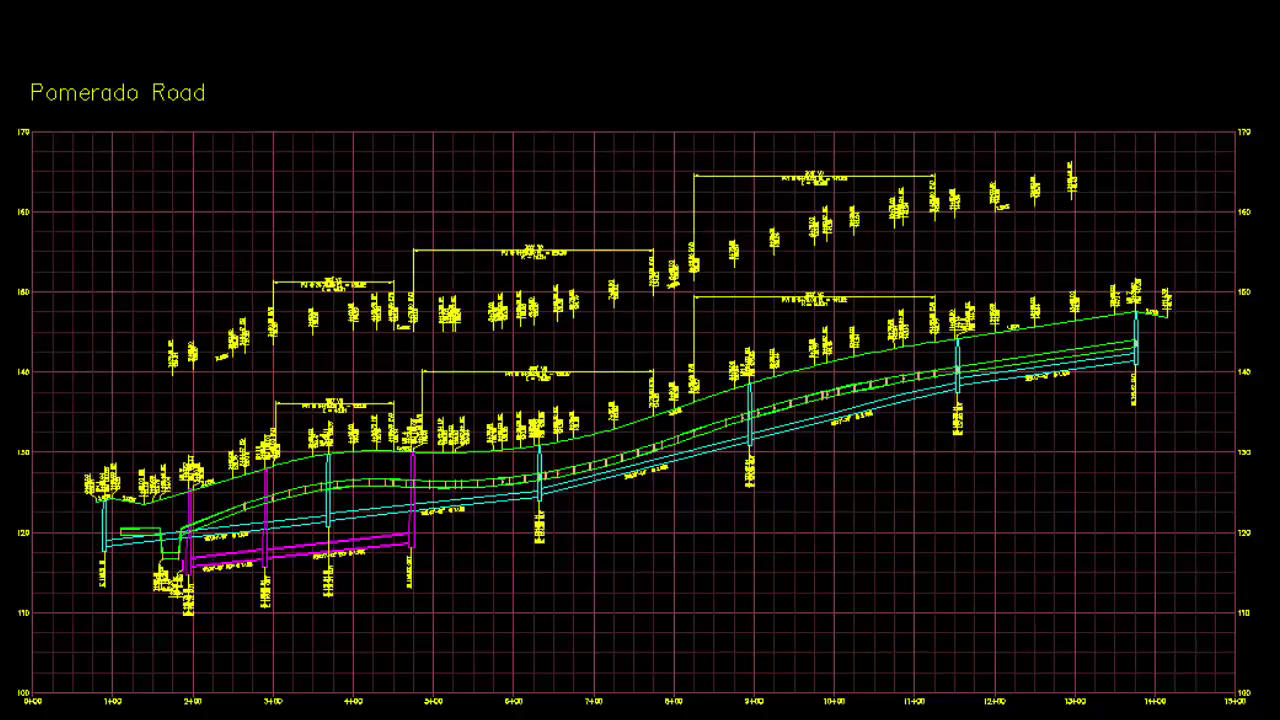
# Step: Give the FG Left start-of-profile label the suffix PCR
pyautogui.scroll(10, 150, 360)
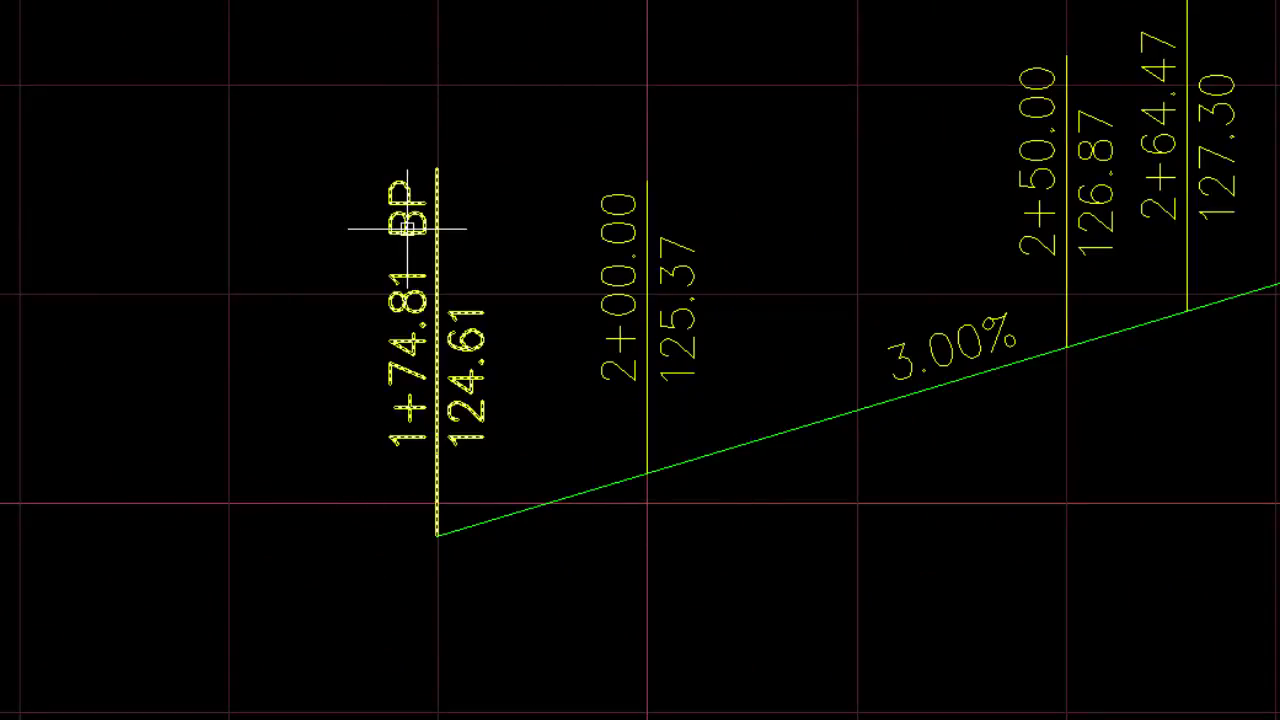
pyautogui.scroll(-10, 380, 223)
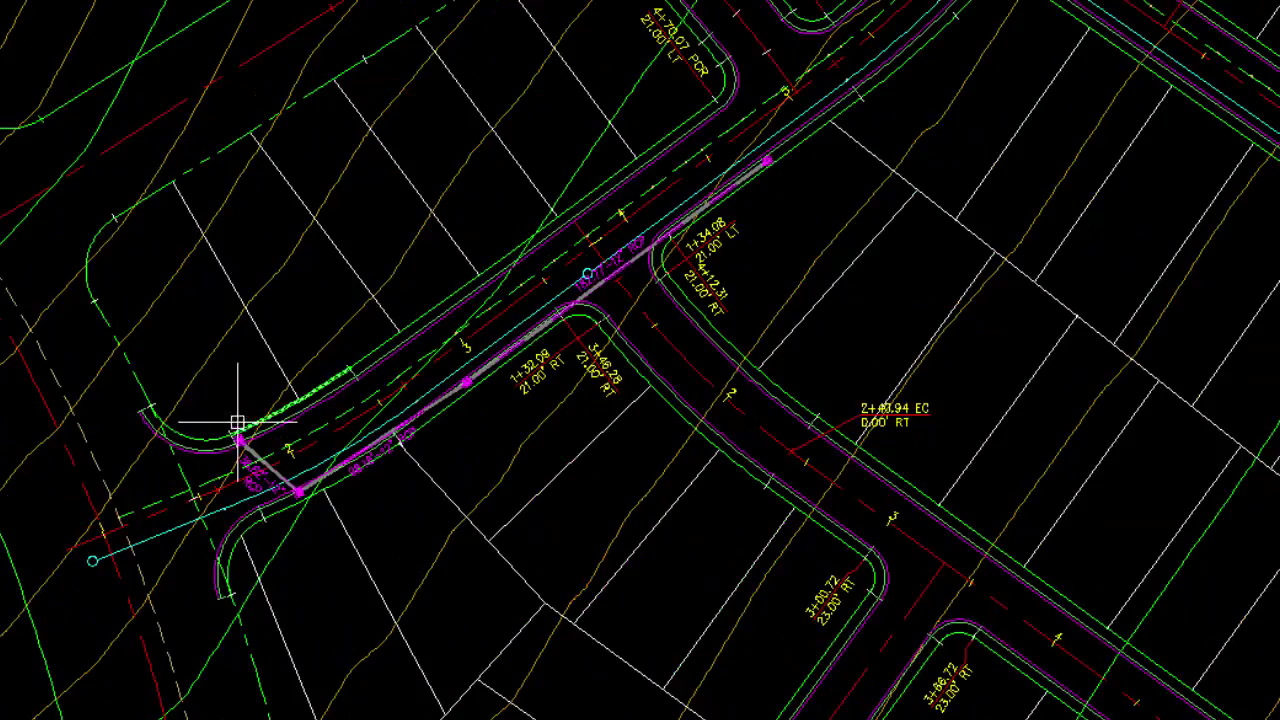
pyautogui.scroll(-10, 370, 420)
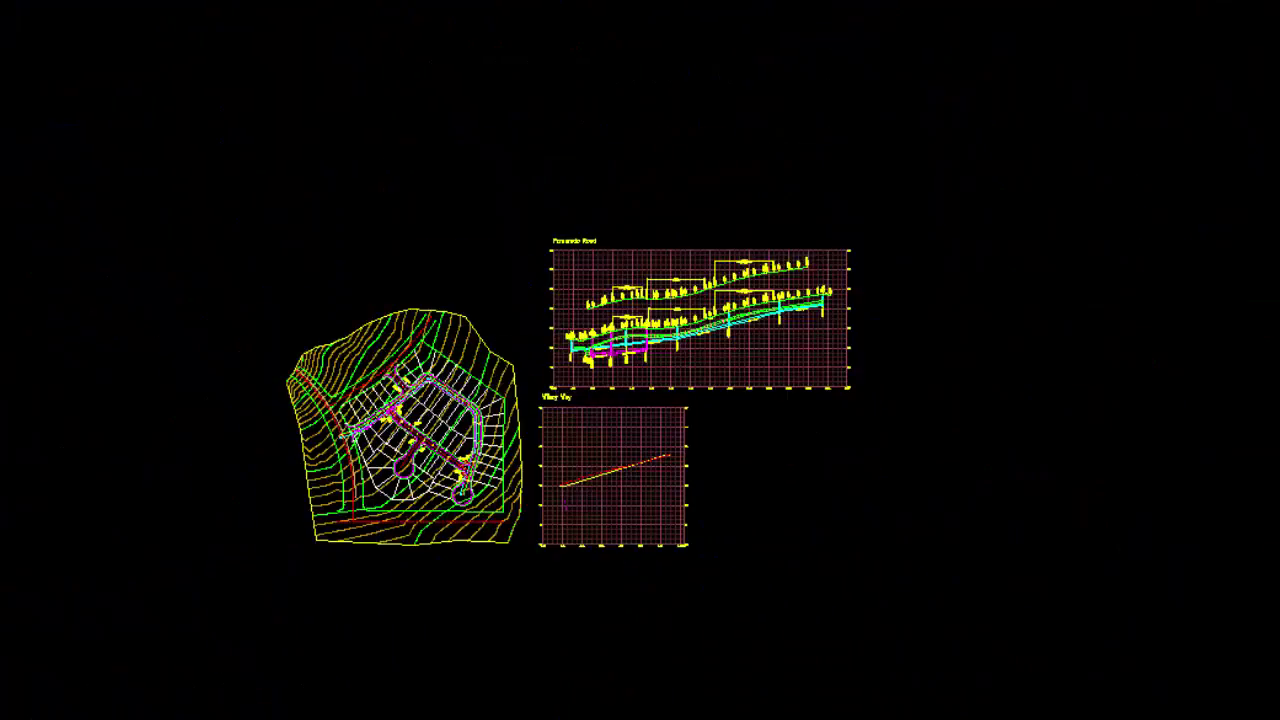
pyautogui.scroll(15, 560, 337)
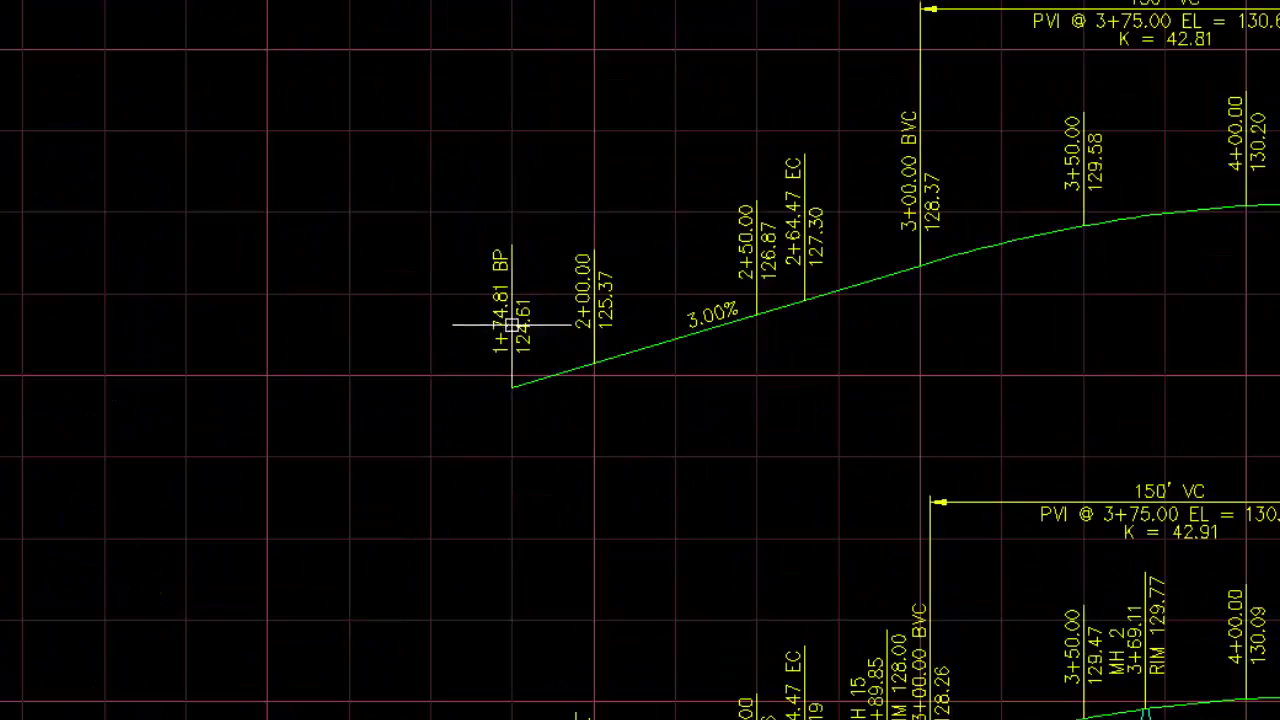
pyautogui.doubleClick(512, 325)
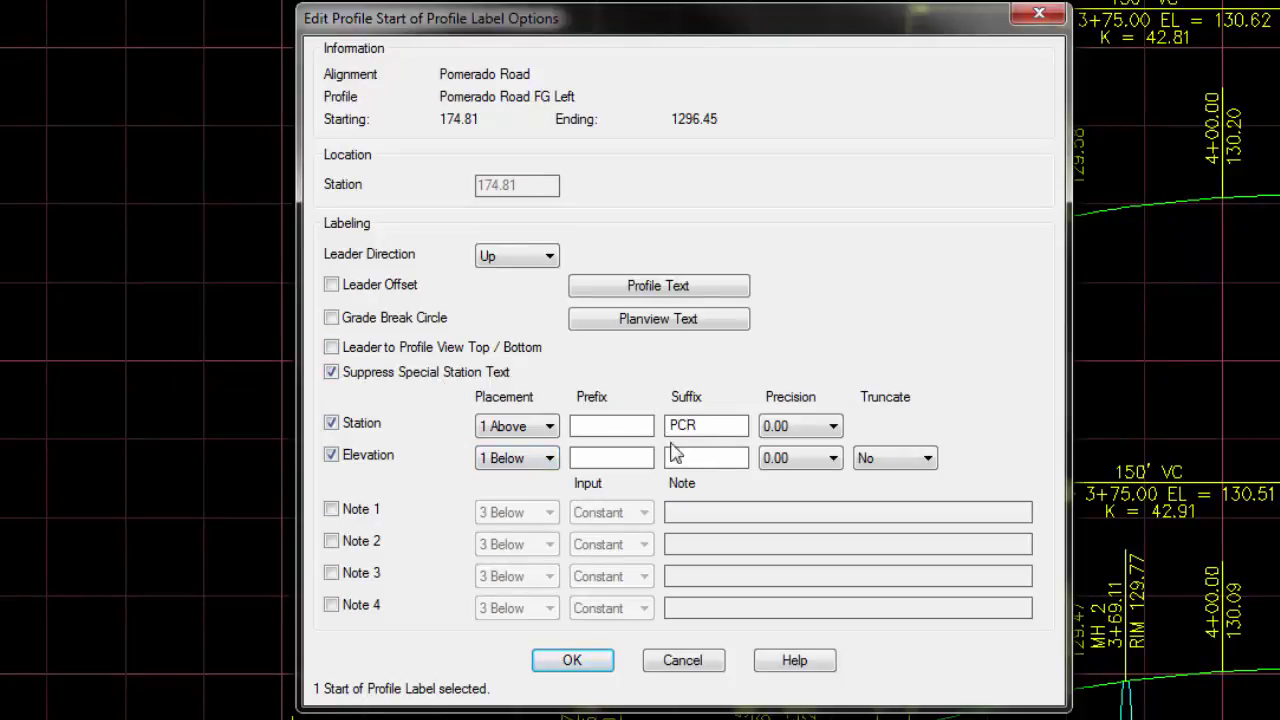
pyautogui.click(572, 661)
# Step: Pan to the profile's end and give the end label the suffix BC
pyautogui.scroll(-5, 666, 371)
pyautogui.moveTo(1205, 472); pyautogui.dragTo(445, 469, button='middle')
pyautogui.scroll(5, 1130, 239)
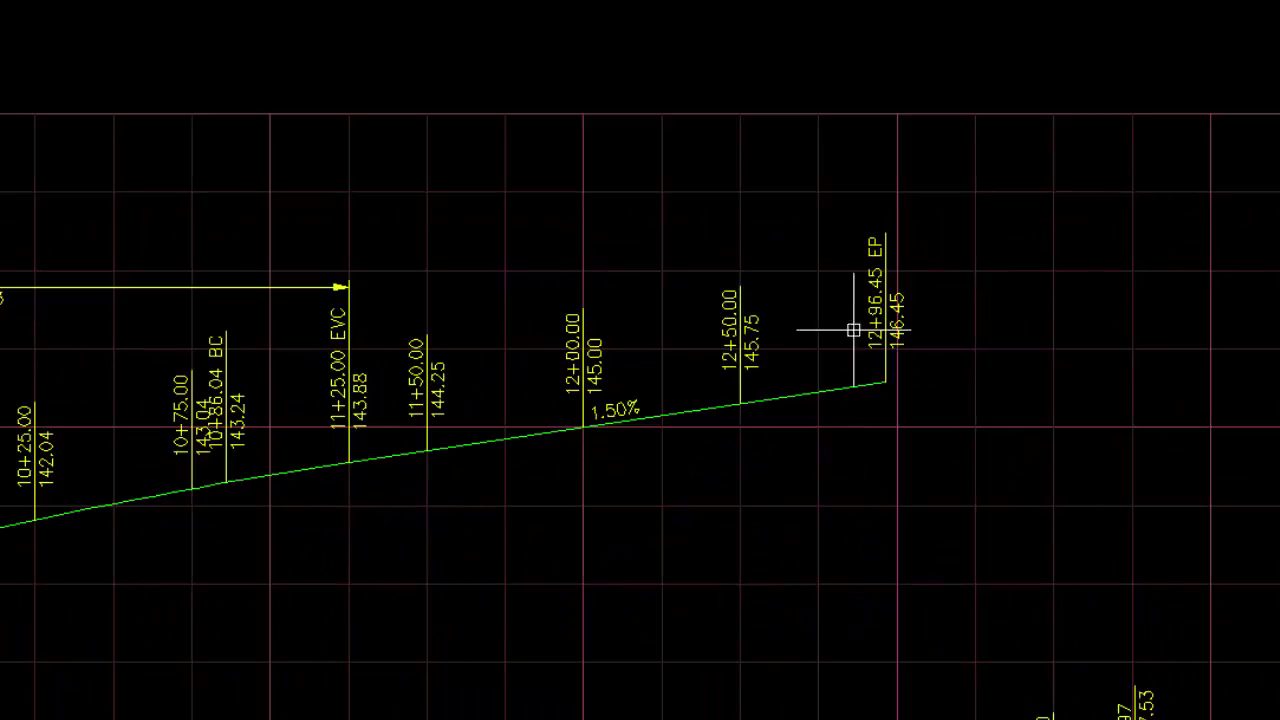
pyautogui.scroll(2, 846, 331)
pyautogui.scroll(4, 946, 297)
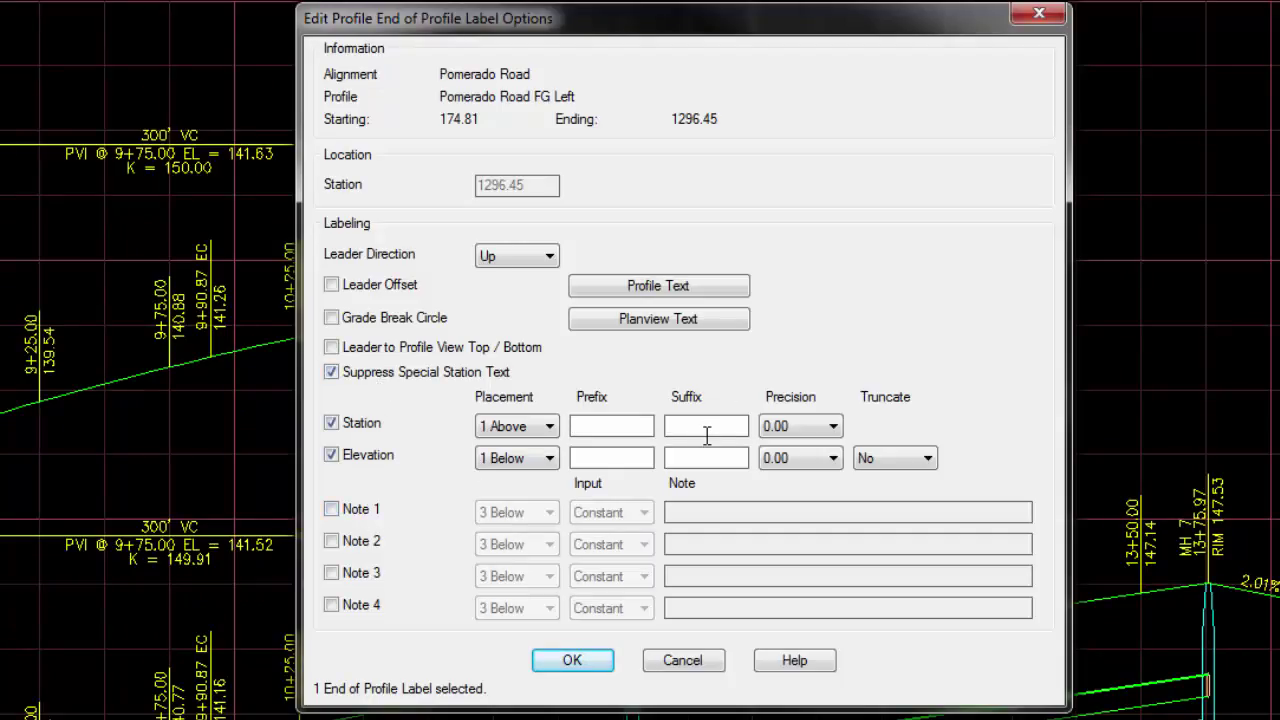
pyautogui.click(577, 661)
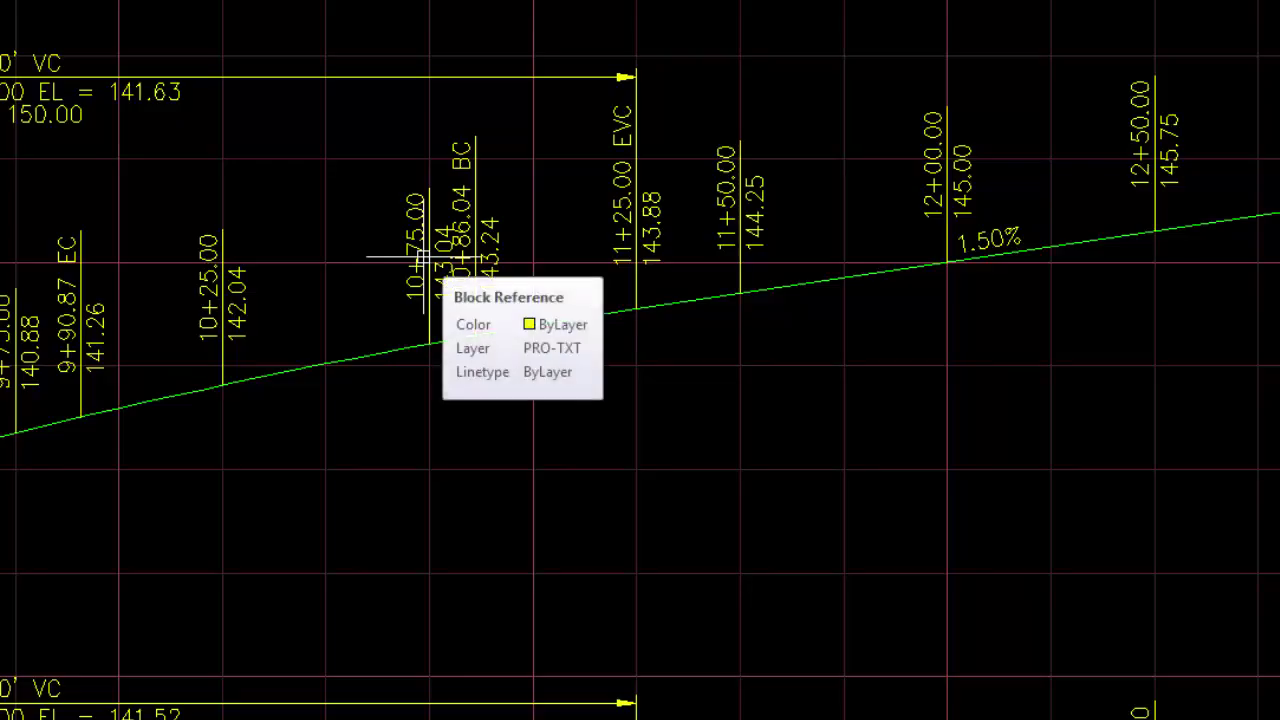
# Step: Check the overlapping 10+75 and 10+86 labels, then pan back toward stations 5+75–8+25
pyautogui.click(548, 288)
pyautogui.click(398, 213)
pyautogui.press('Escape')
pyautogui.moveTo(14, 520); pyautogui.dragTo(1106, 277, button='middle')
pyautogui.moveTo(171, 512); pyautogui.dragTo(876, 394, button='middle')
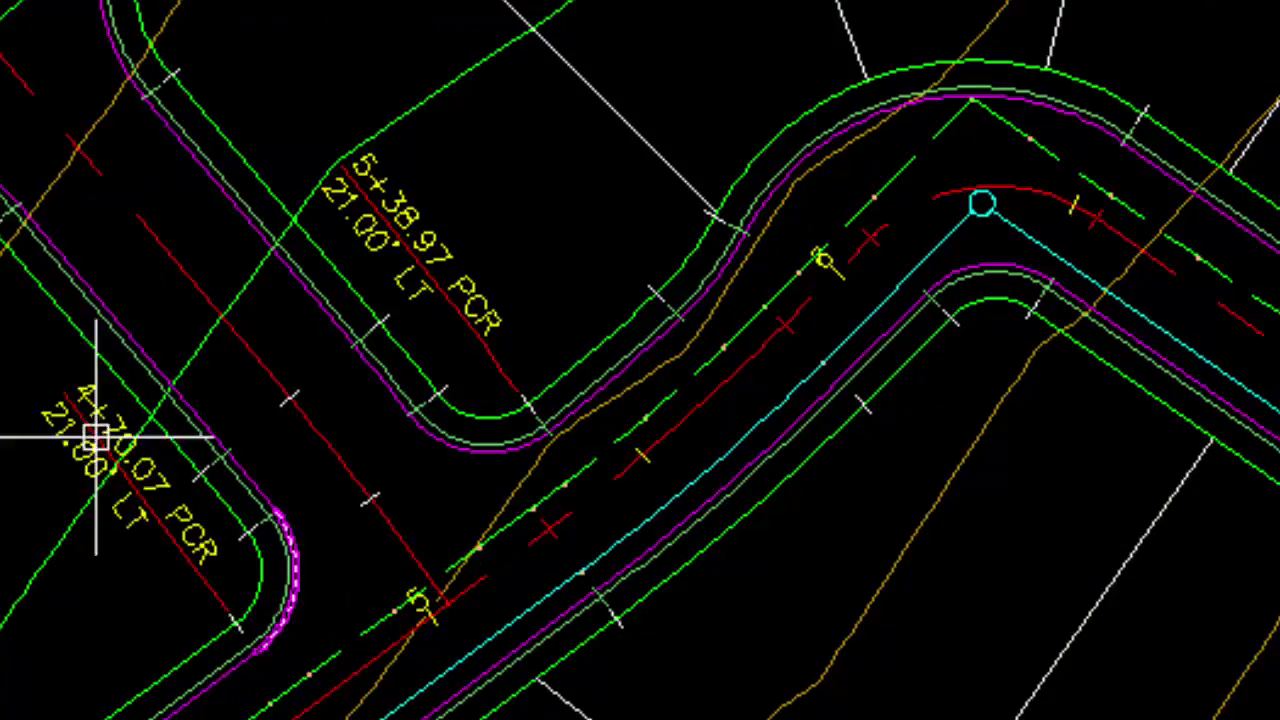
pyautogui.scroll(1, 175, 435)
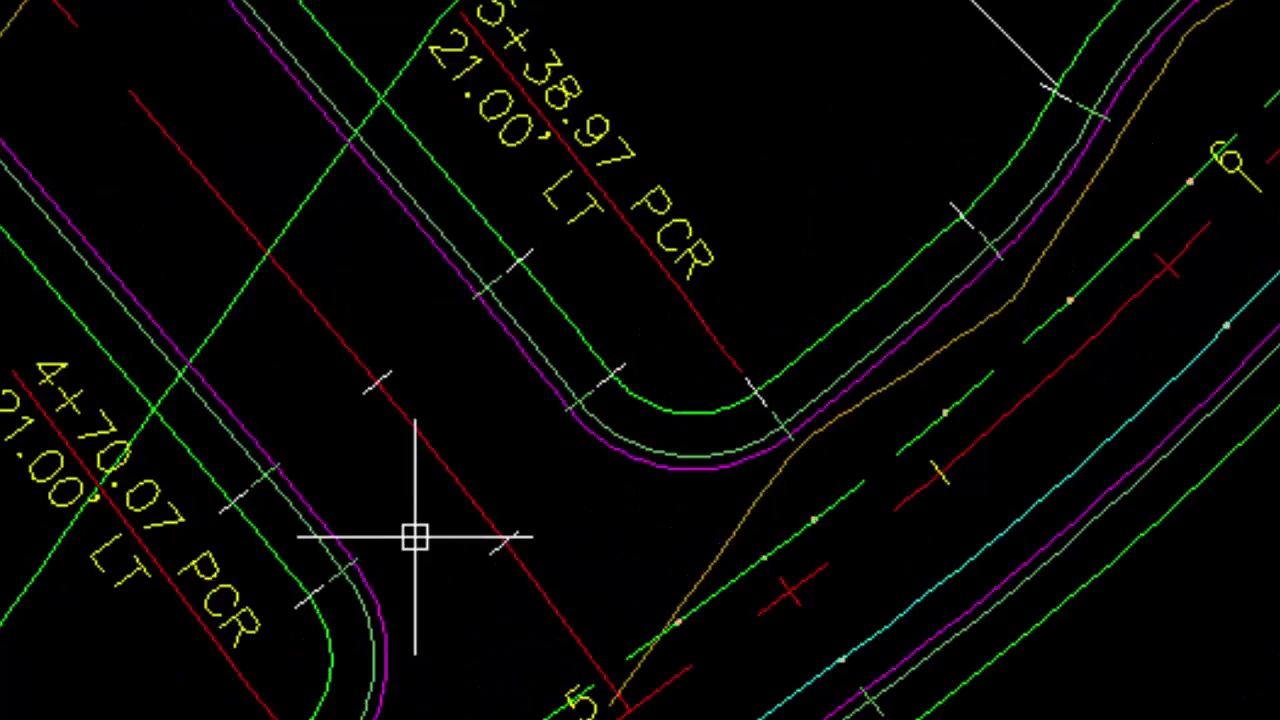
pyautogui.moveTo(733, 74)
pyautogui.scroll(-10, 823, 163)
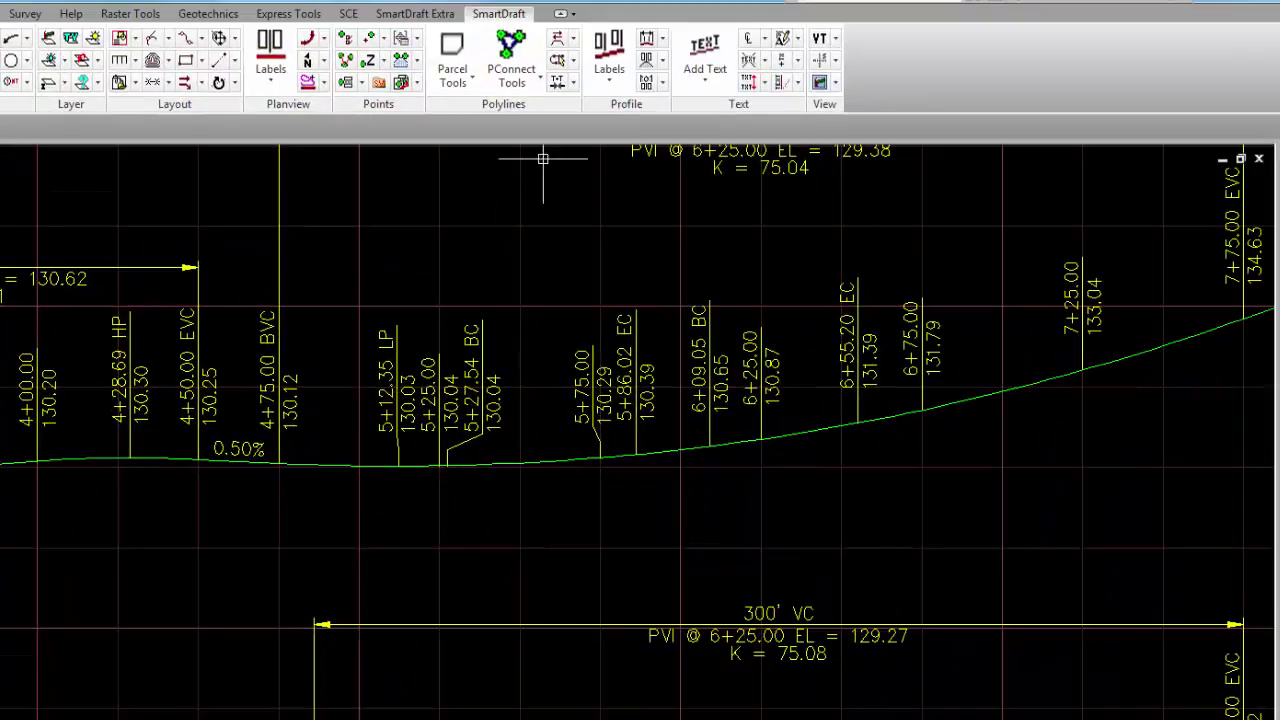
pyautogui.click(609, 60)
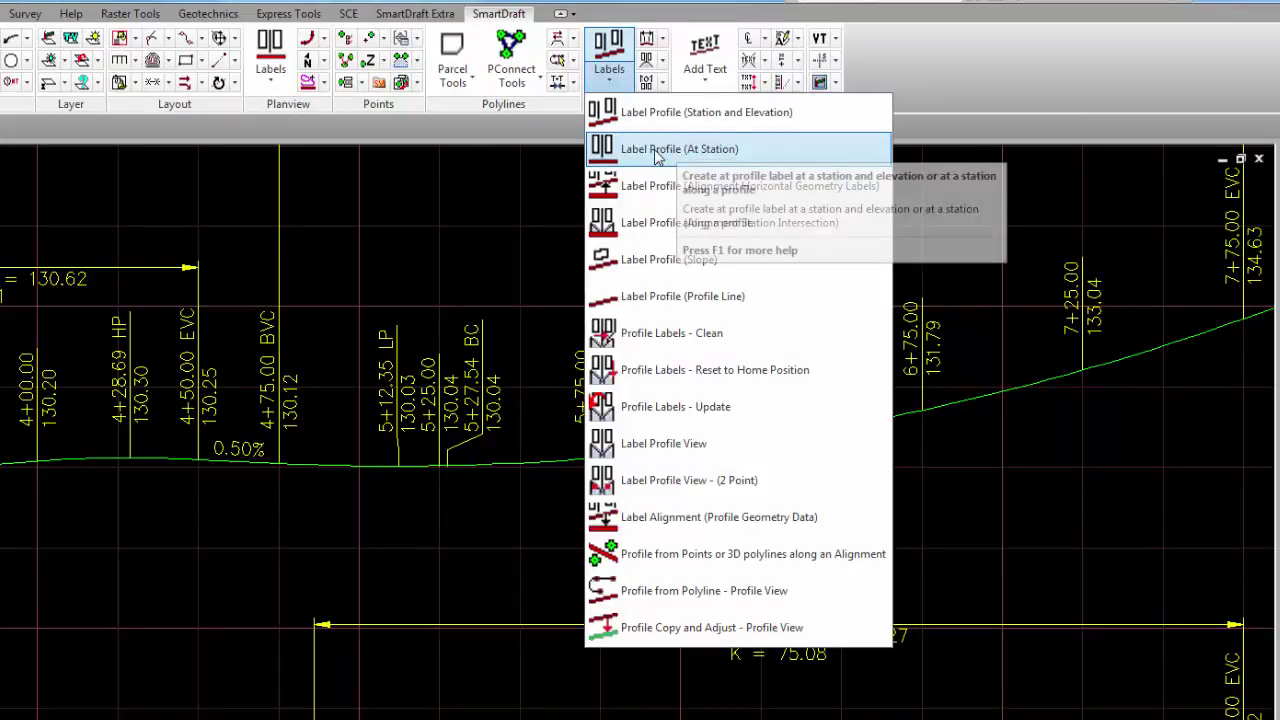
pyautogui.click(675, 150)
pyautogui.moveTo(430, 252); pyautogui.dragTo(741, 163)
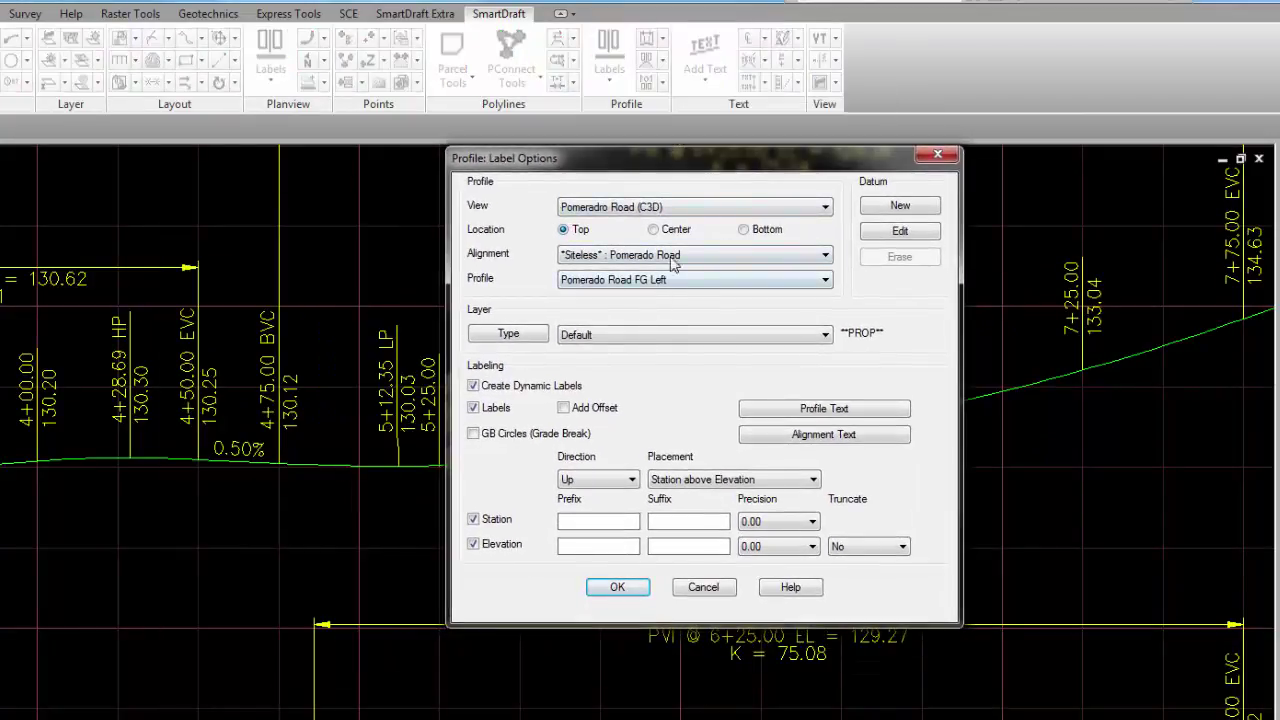
pyautogui.click(616, 588)
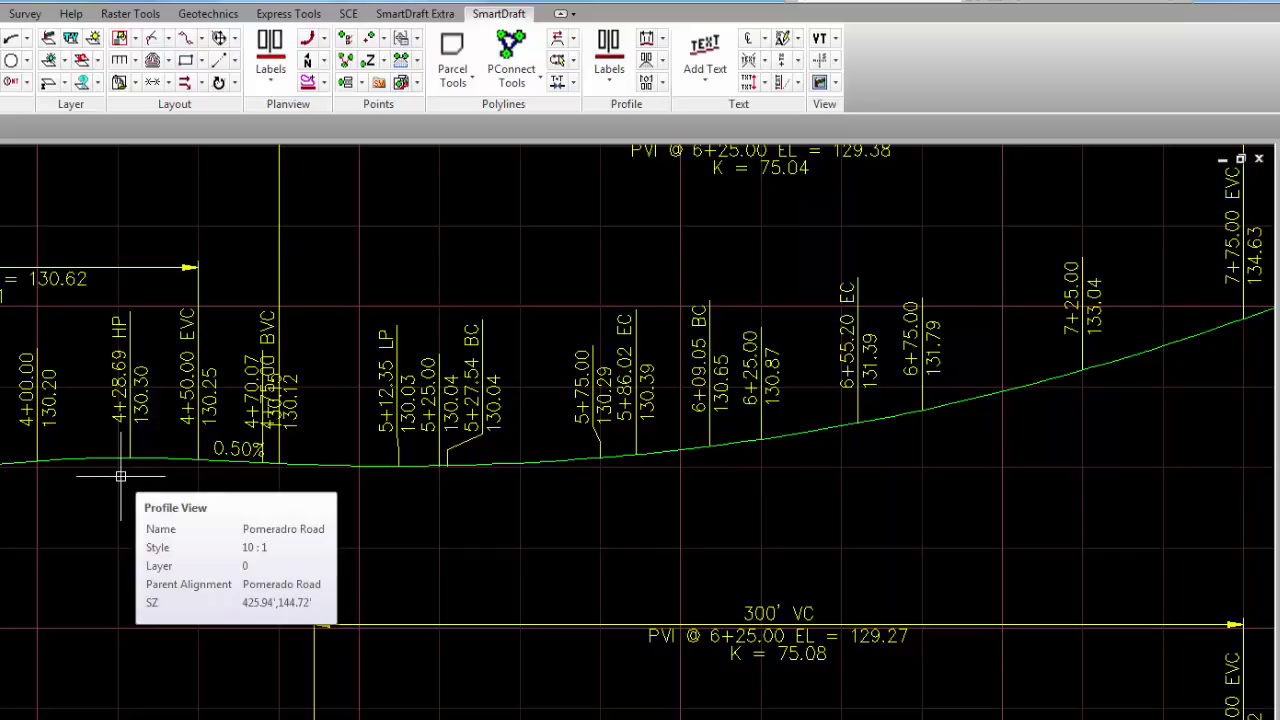
# Step: Make the upper profile line partial, ending at station 4+70.07
pyautogui.click(120, 470)
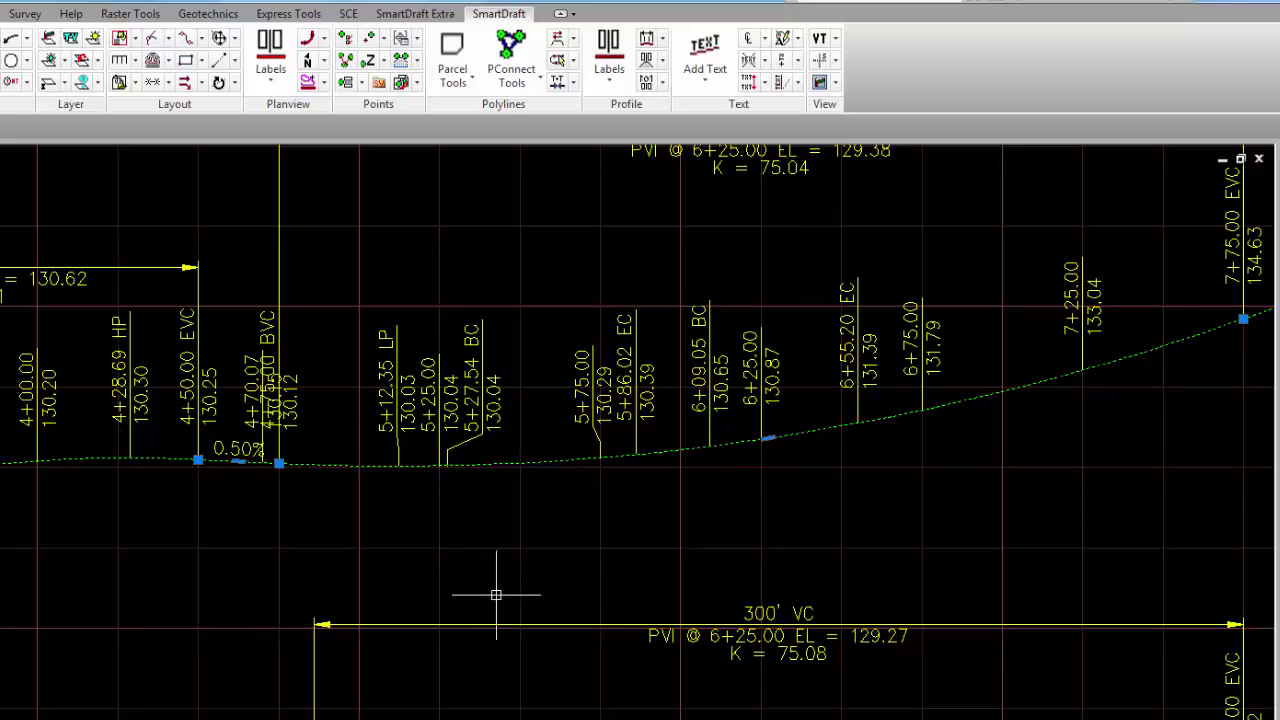
pyautogui.doubleClick(334, 460)
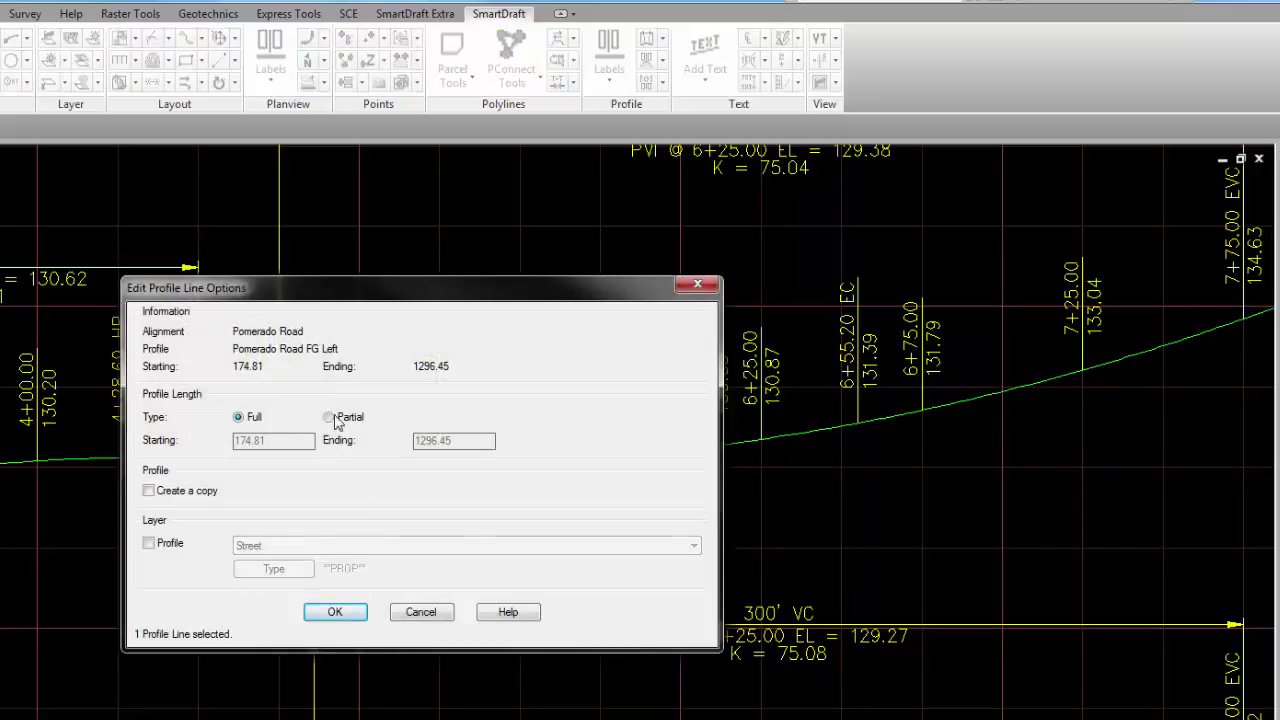
pyautogui.click(330, 417)
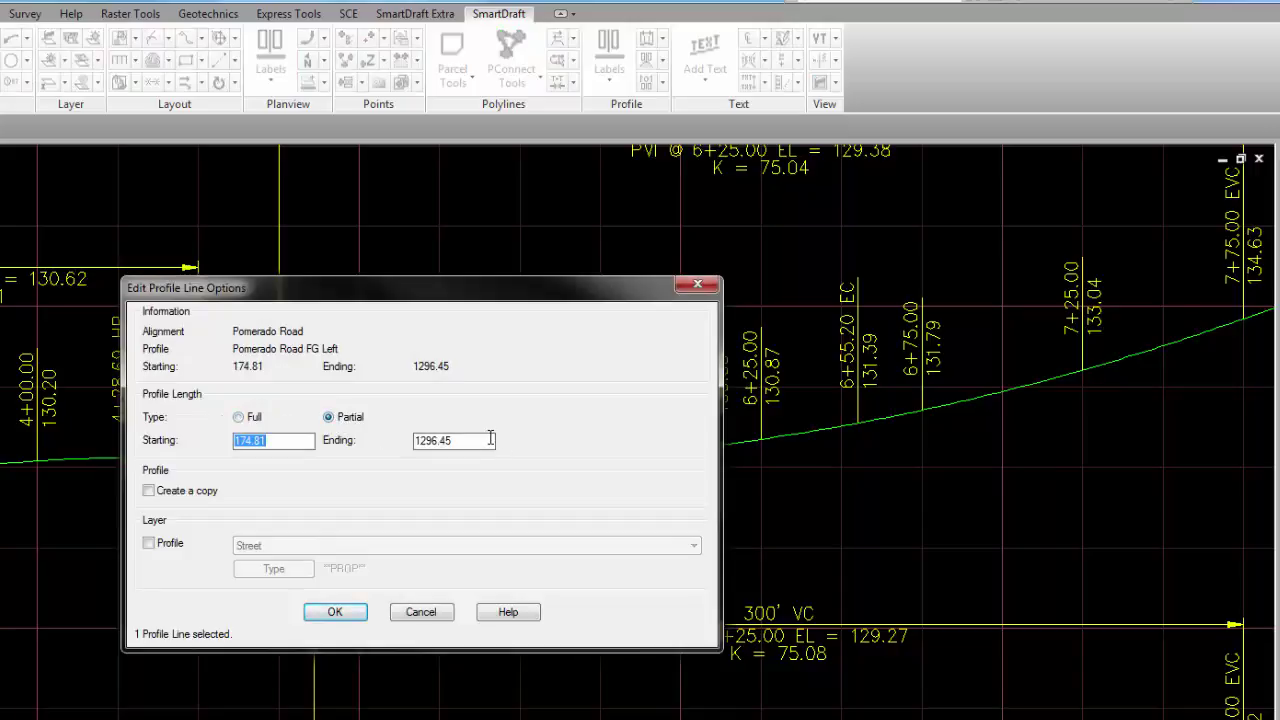
pyautogui.press('Tab')
pyautogui.write('4+7')
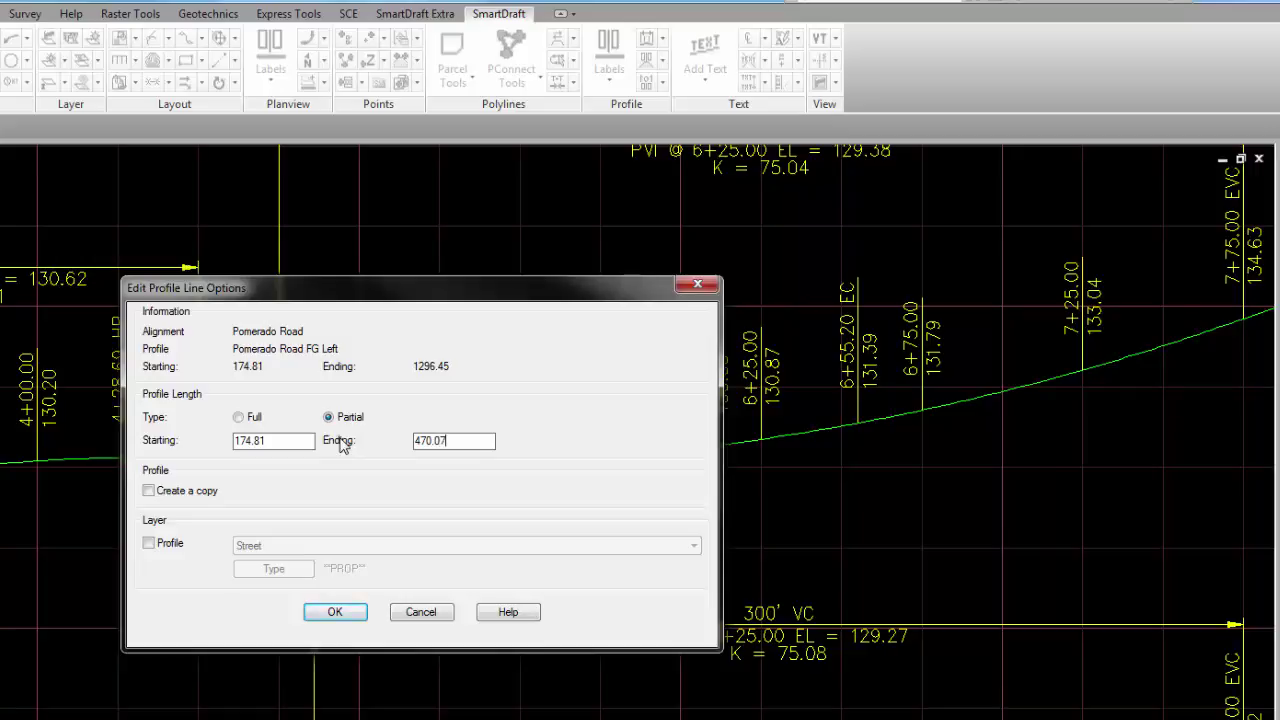
pyautogui.write('0.07')
pyautogui.click(335, 612)
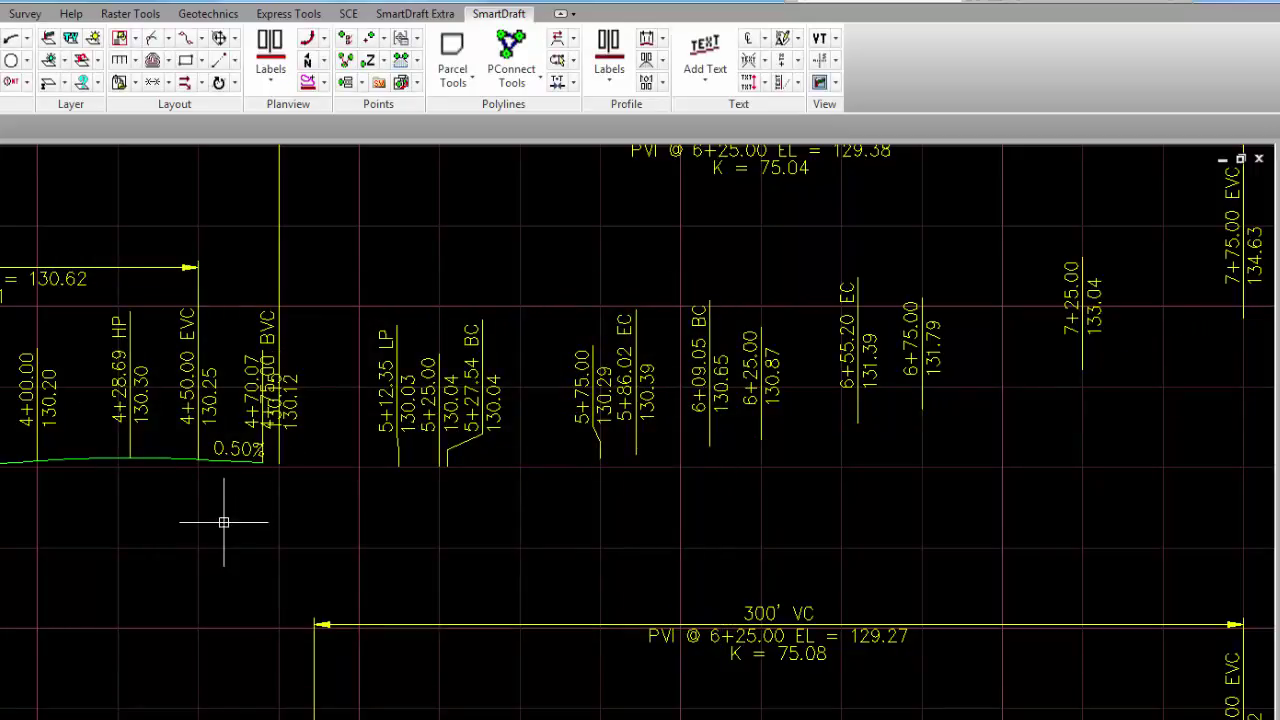
# Step: Move the 4+75.00 BVC station label to the right
pyautogui.click(284, 440)
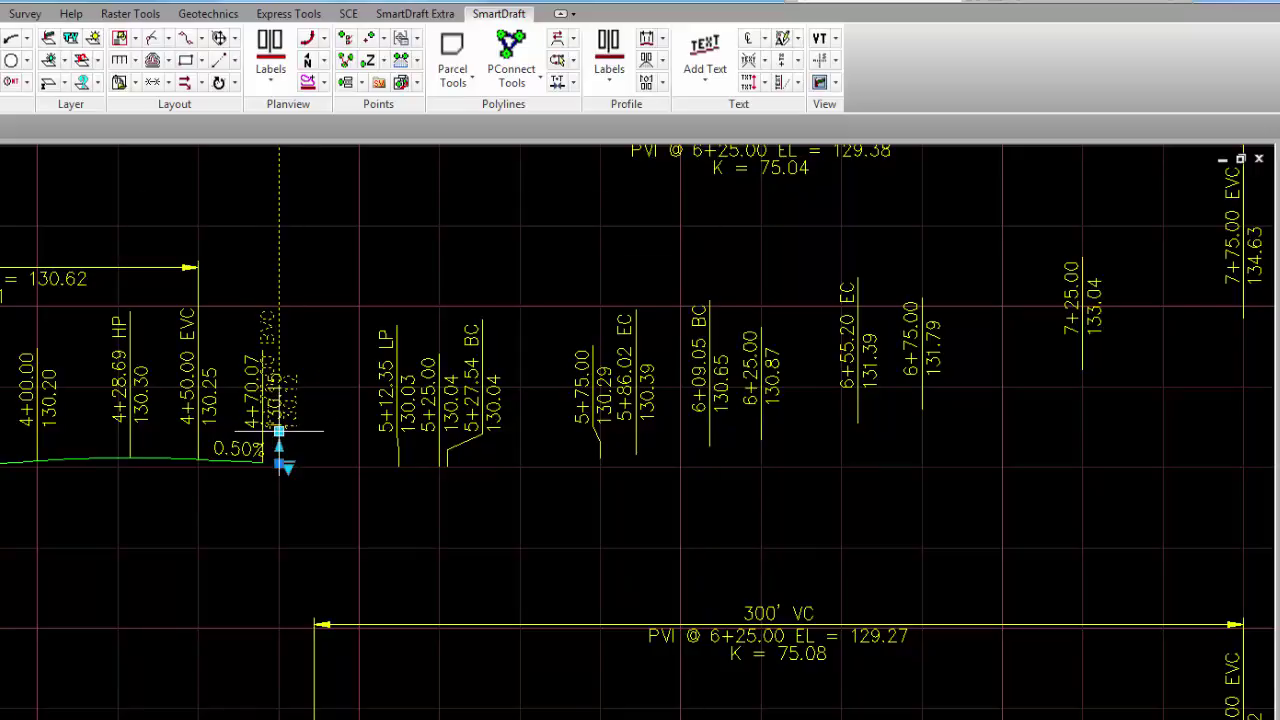
pyautogui.click(279, 430)
pyautogui.press('Escape')
pyautogui.scroll(4, 259, 487)
pyautogui.scroll(-2, 258, 460)
# Step: Add the suffix PCR to the 4+70.07 station label
pyautogui.click(262, 340)
pyautogui.doubleClick(222, 350)
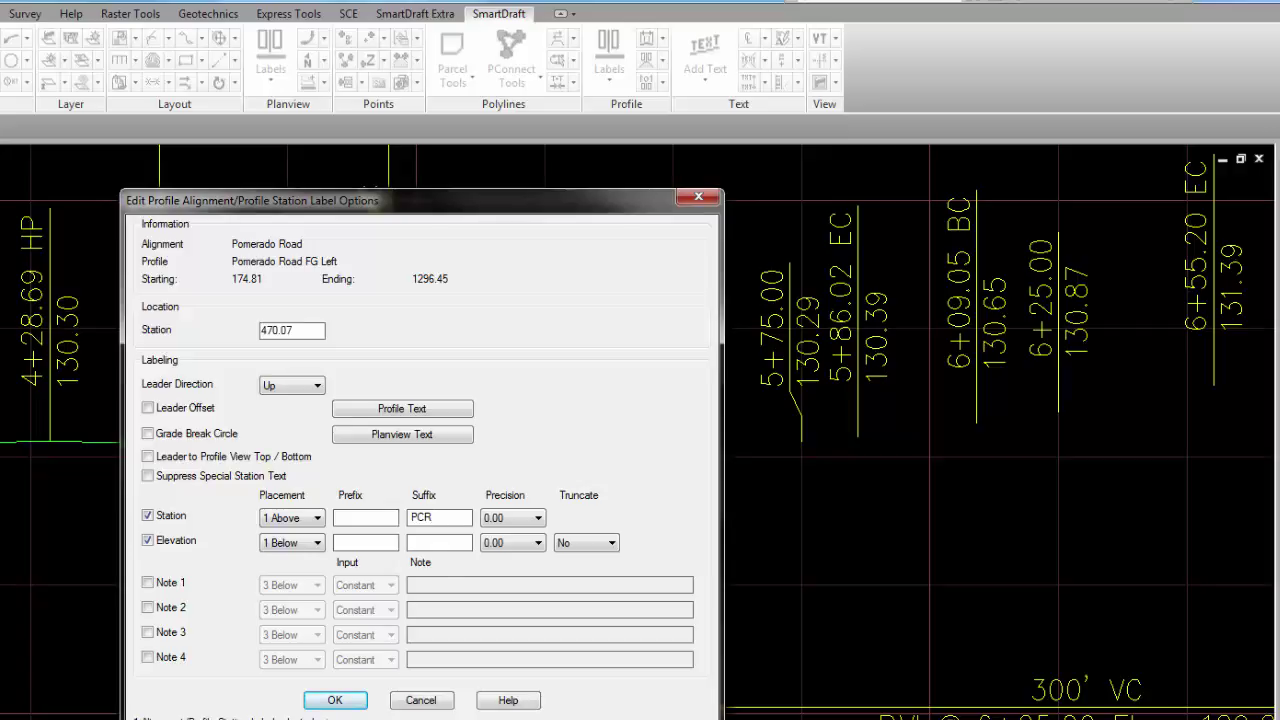
pyautogui.click(337, 700)
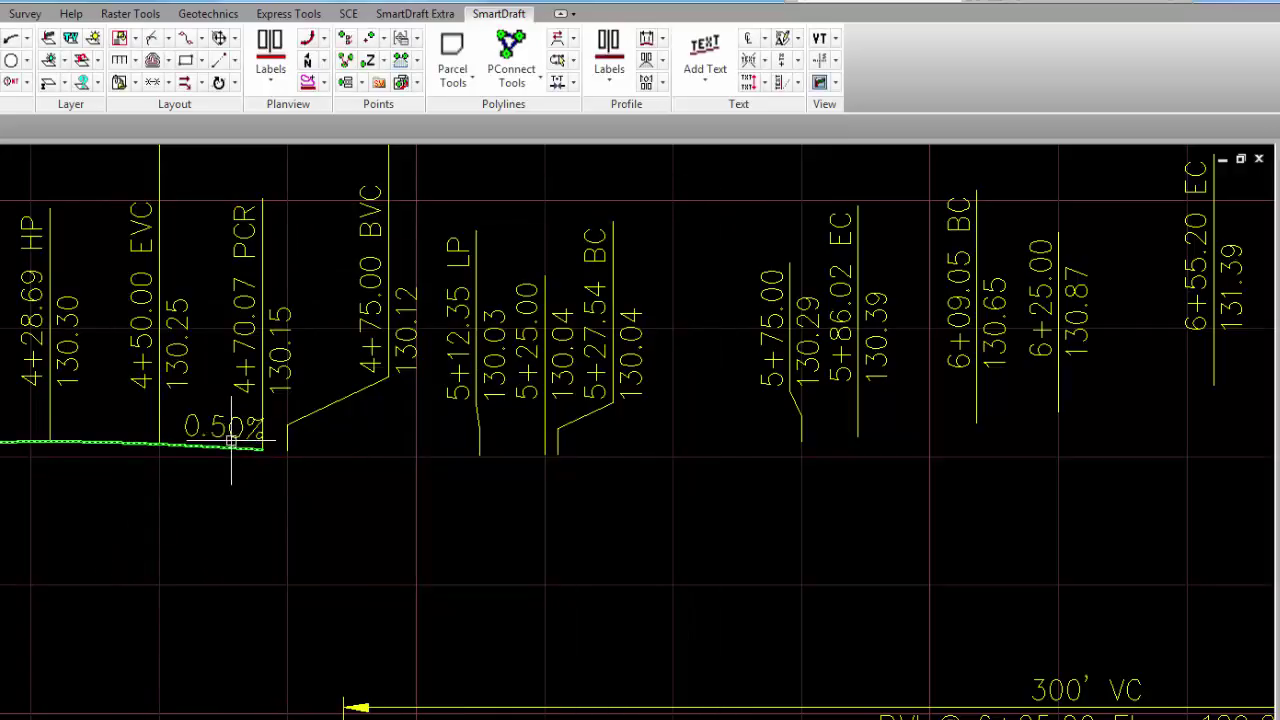
pyautogui.scroll(4, 170, 460)
# Step: Reposition the 0.50% grade label
pyautogui.click(343, 401)
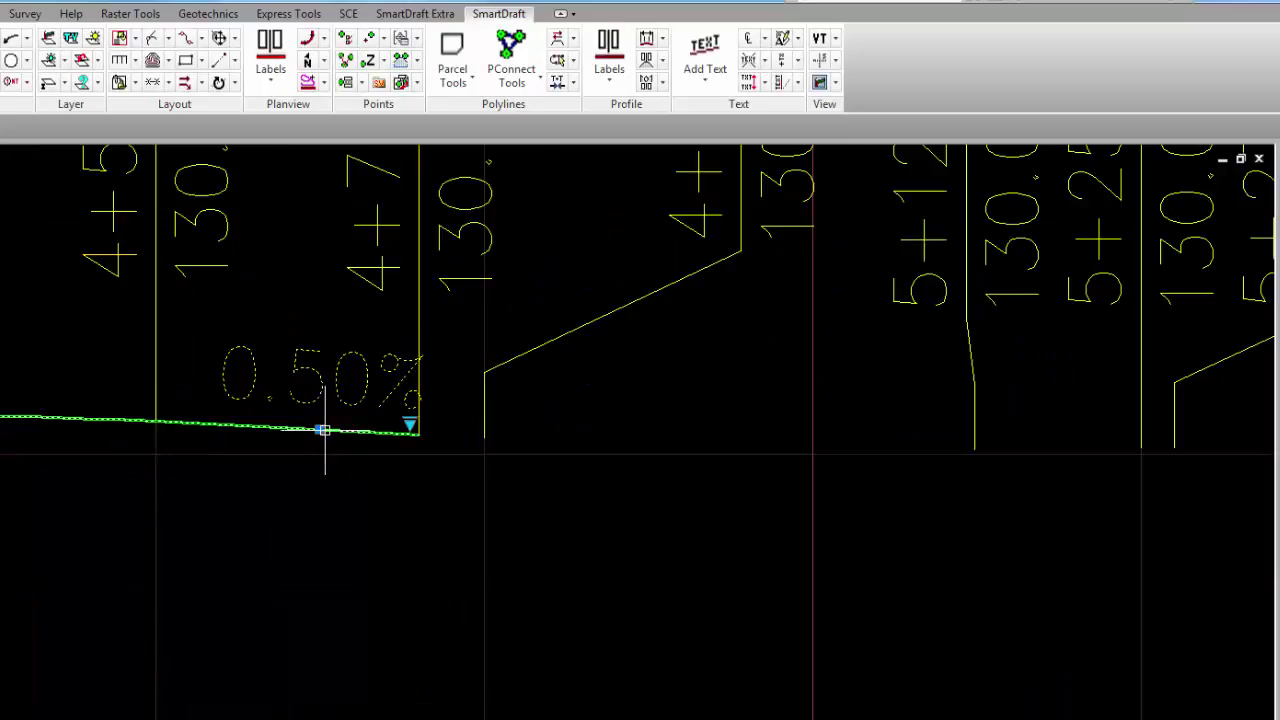
pyautogui.click(317, 430)
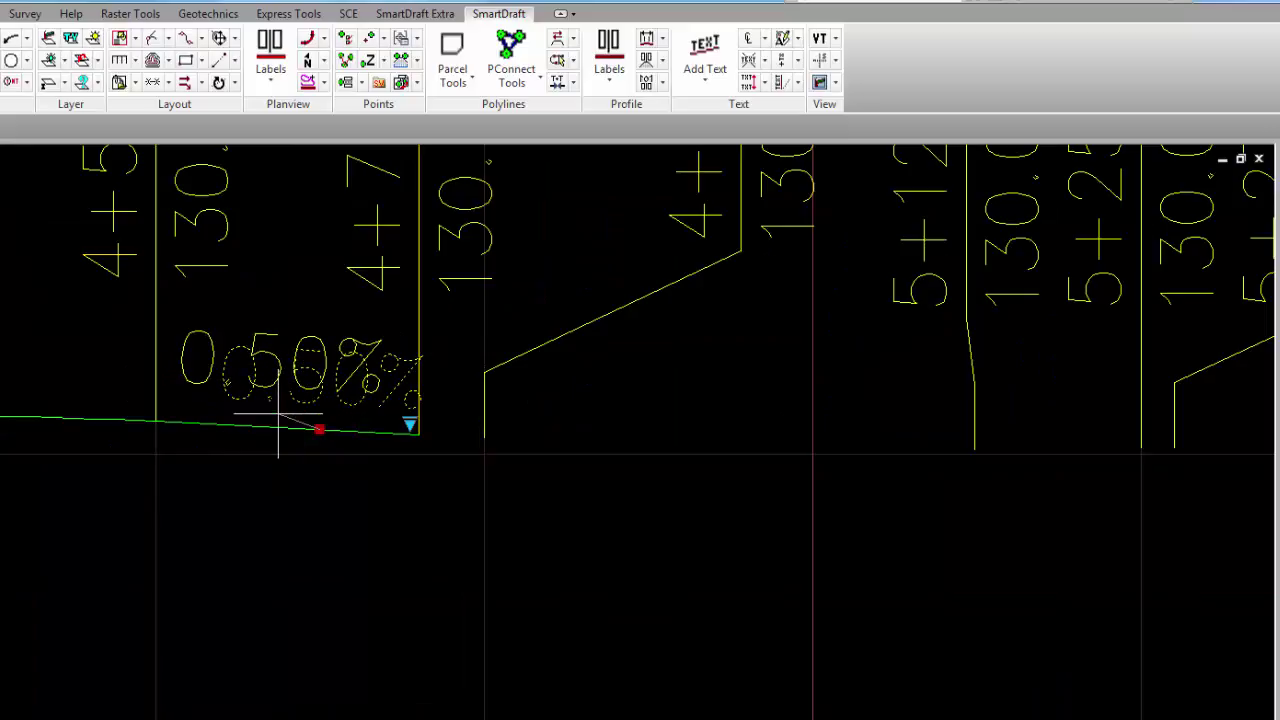
pyautogui.scroll(-5, 217, 651)
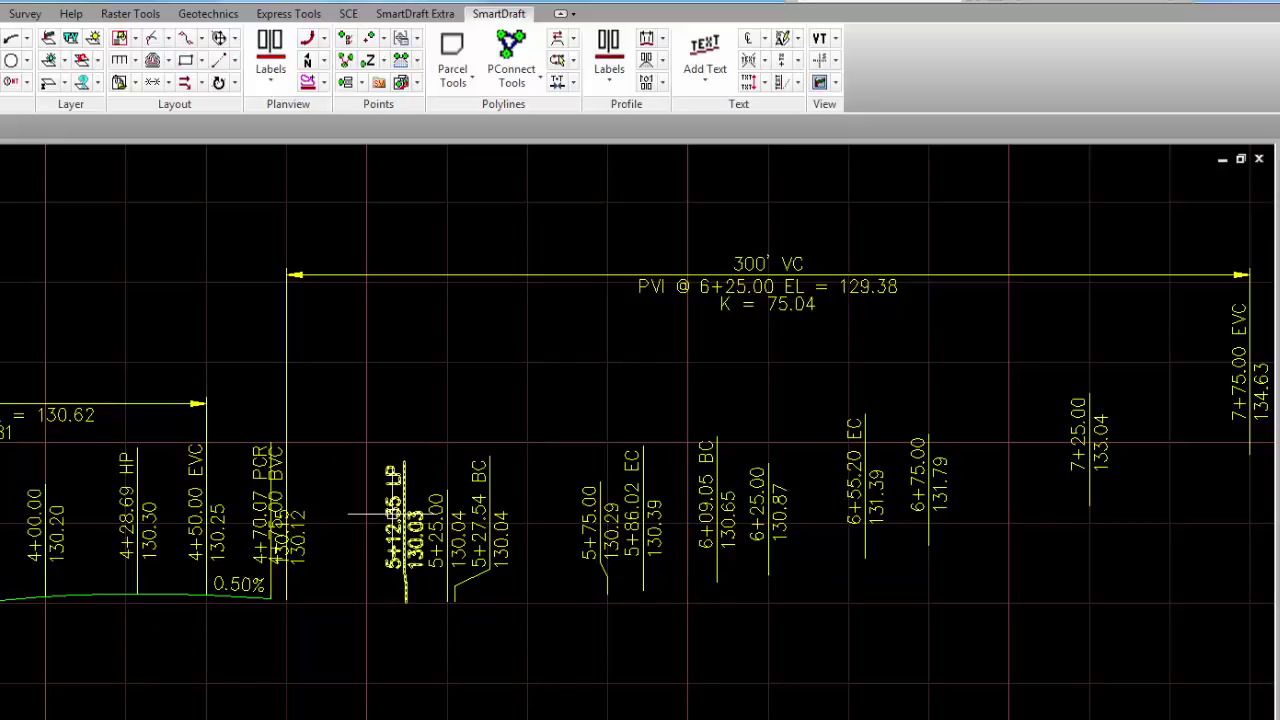
# Step: Prefix the 300' VC label with 'PORTION OF' and clip it to start at 538.97
pyautogui.click(579, 274)
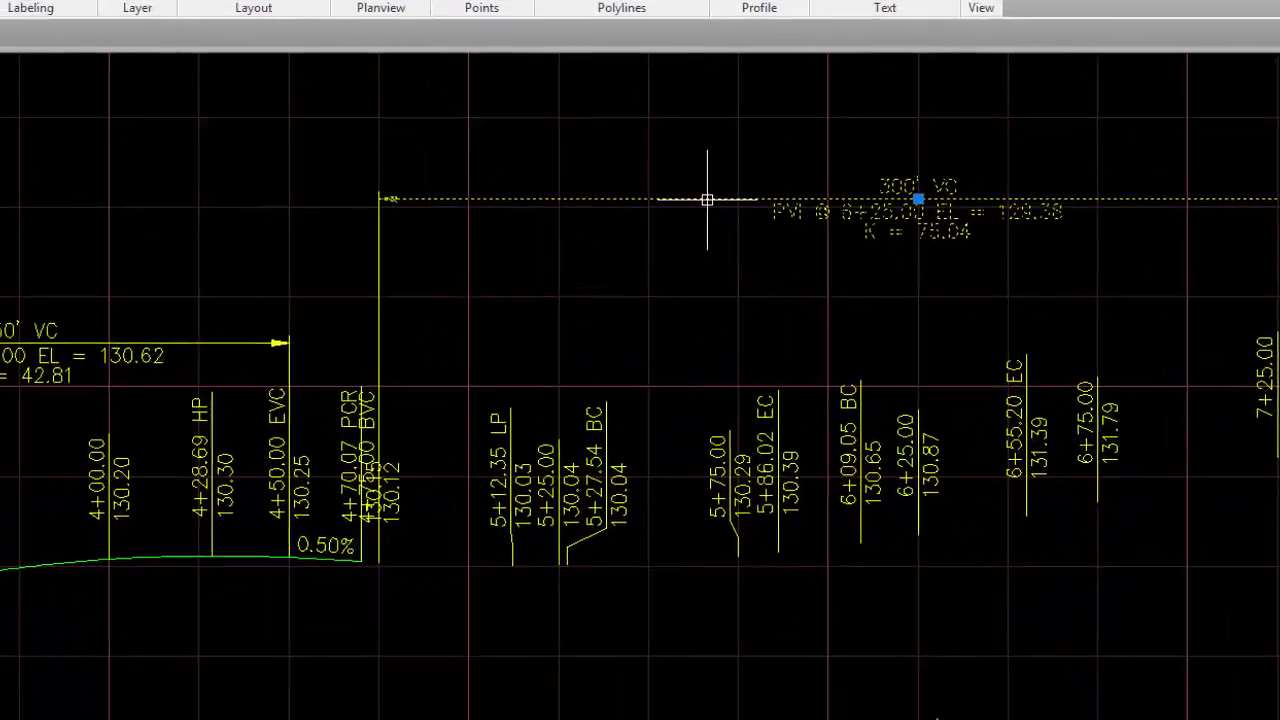
pyautogui.doubleClick(707, 200)
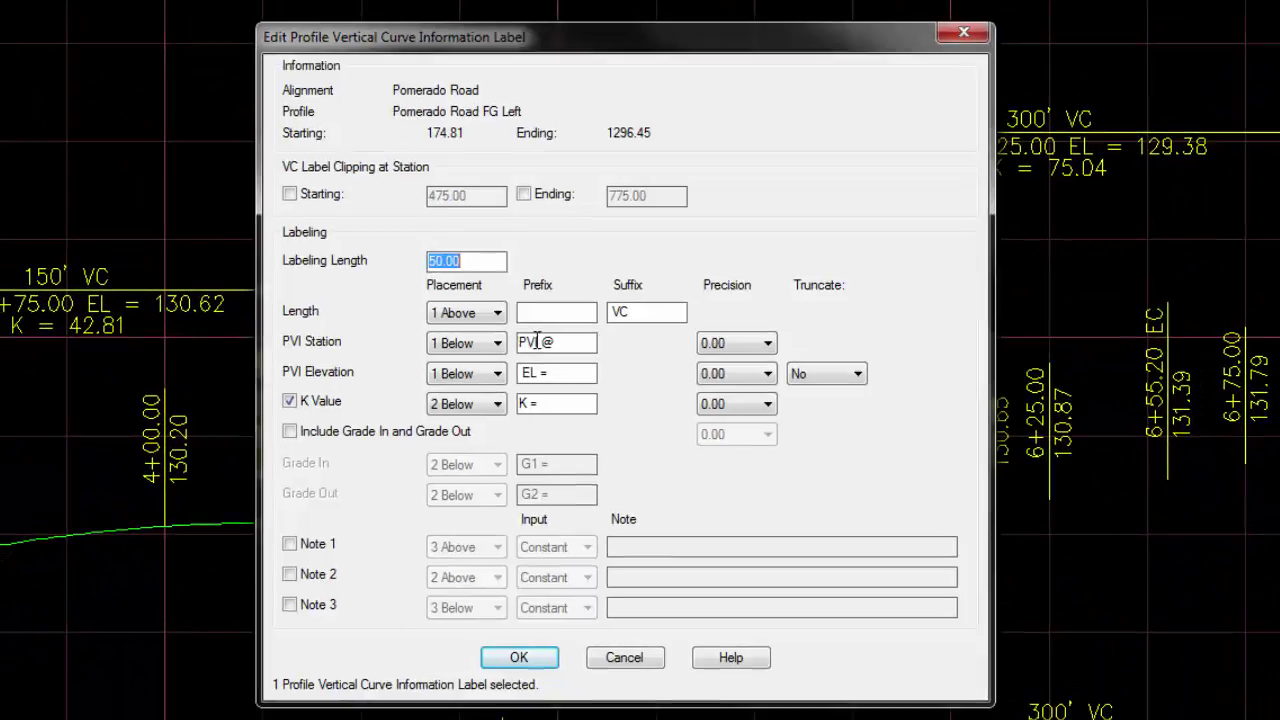
pyautogui.click(542, 314)
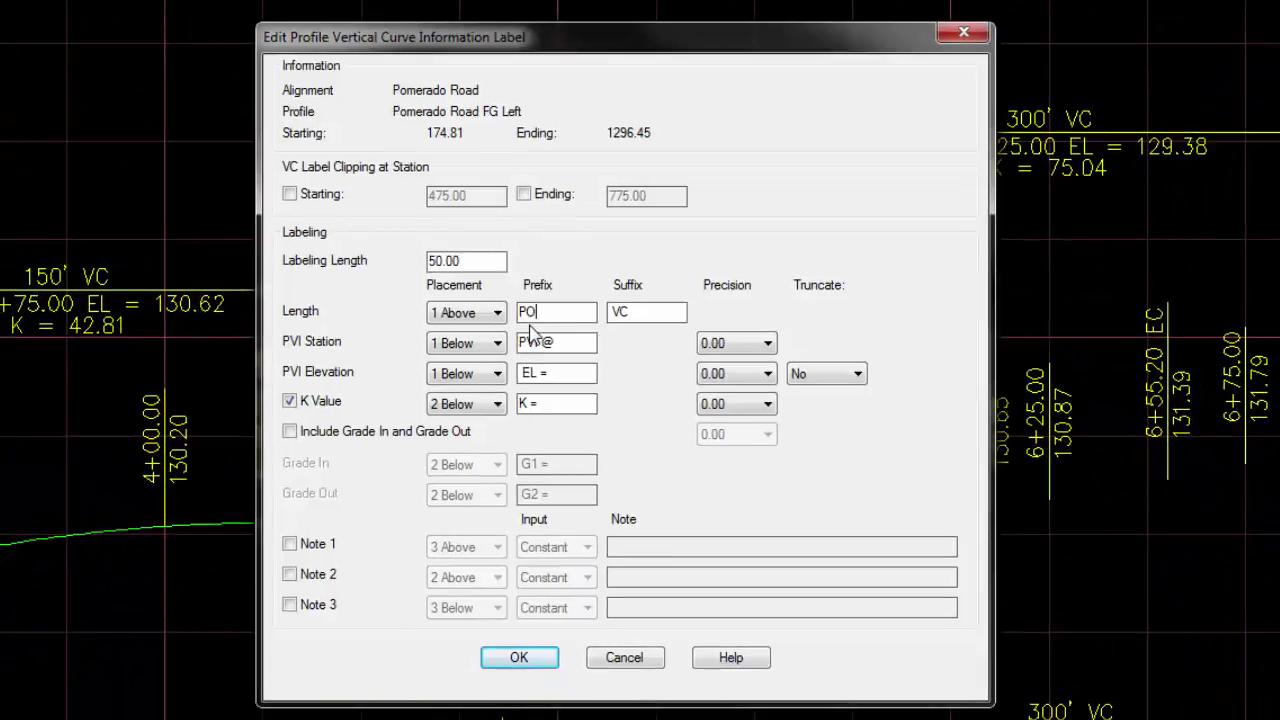
pyautogui.write('PORTION OF')
pyautogui.click(289, 194)
pyautogui.moveTo(479, 196); pyautogui.dragTo(377, 194)
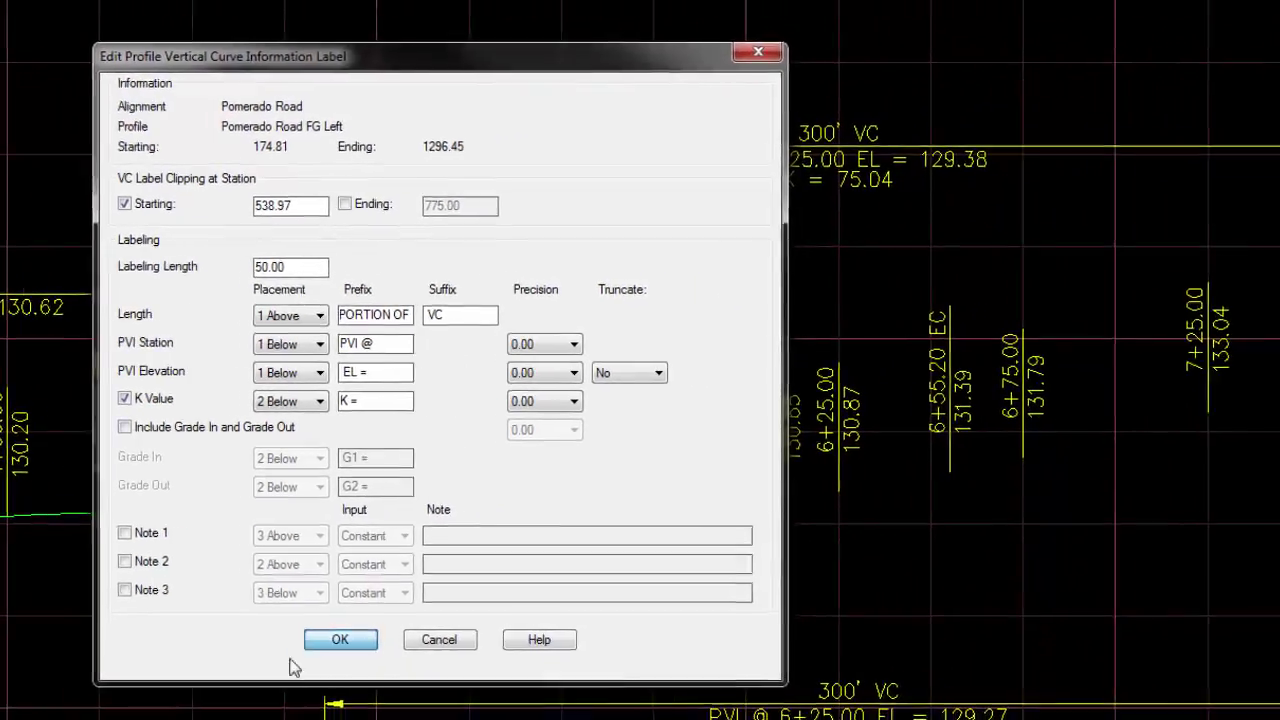
pyautogui.press('Return')
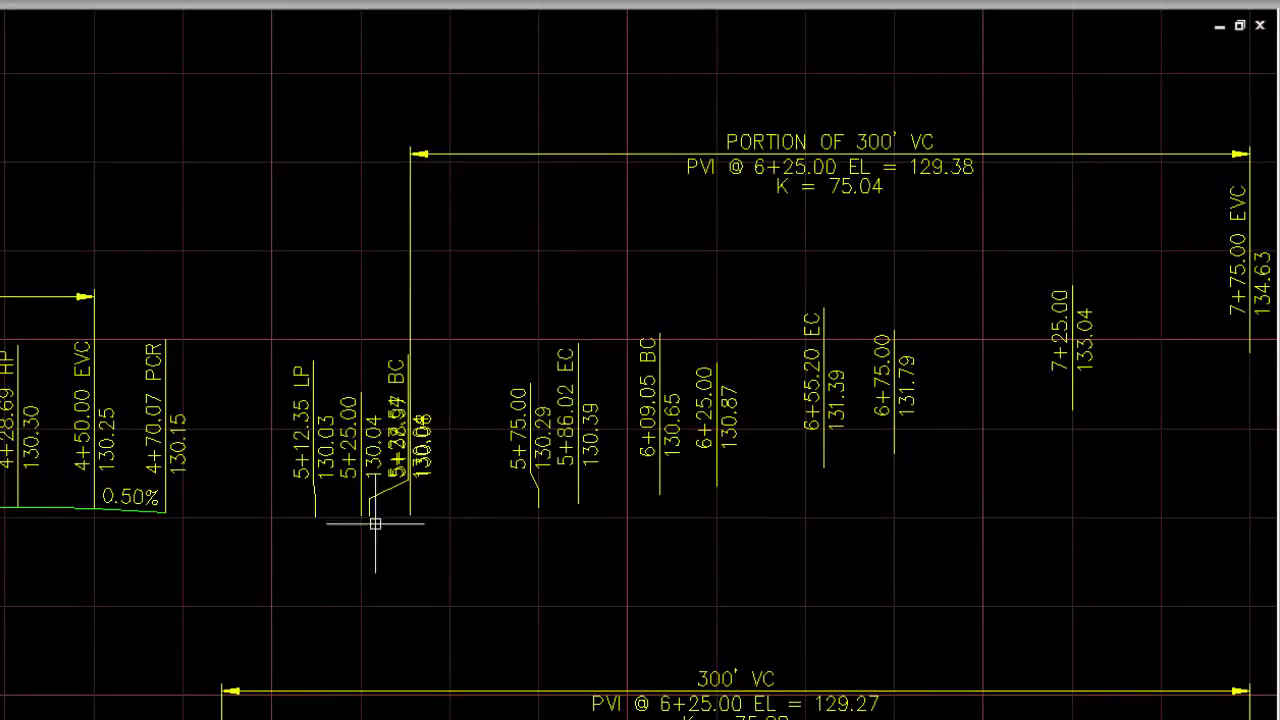
# Step: Start and cancel a DT text command, then open the curve's start label options
pyautogui.write('dt')
pyautogui.press('Return')
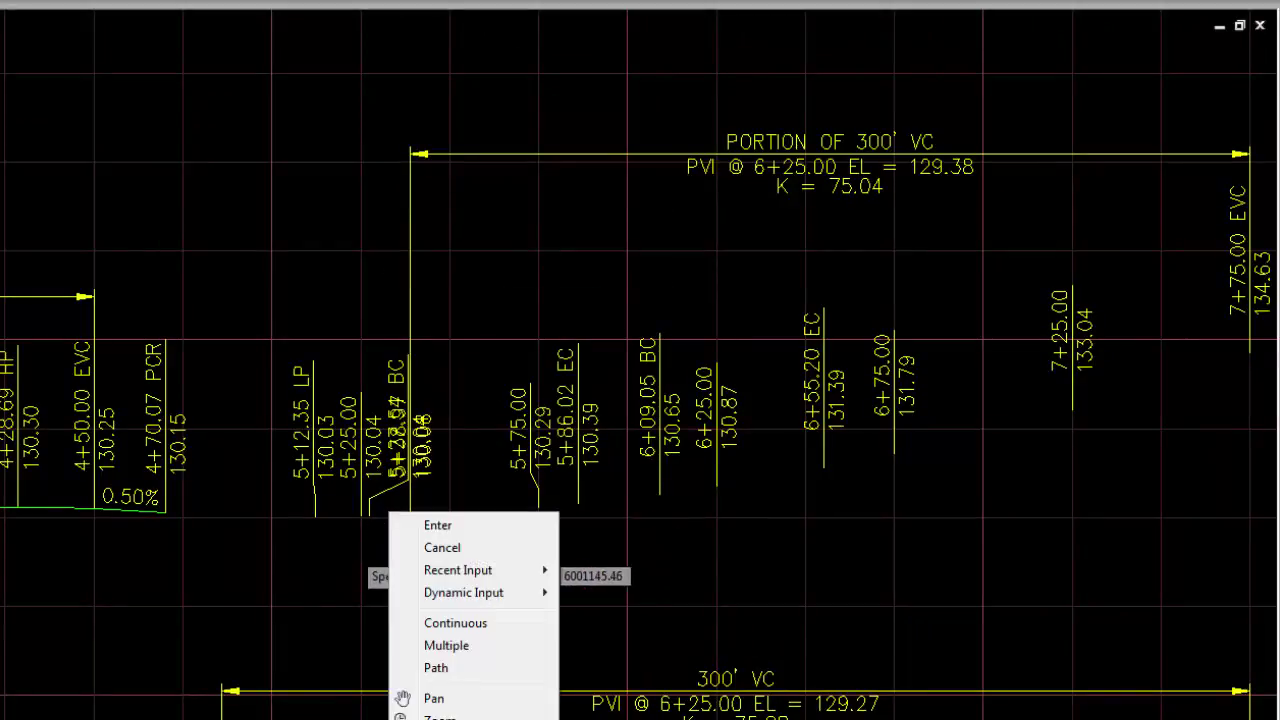
pyautogui.press('Escape')
pyautogui.doubleClick(356, 488)
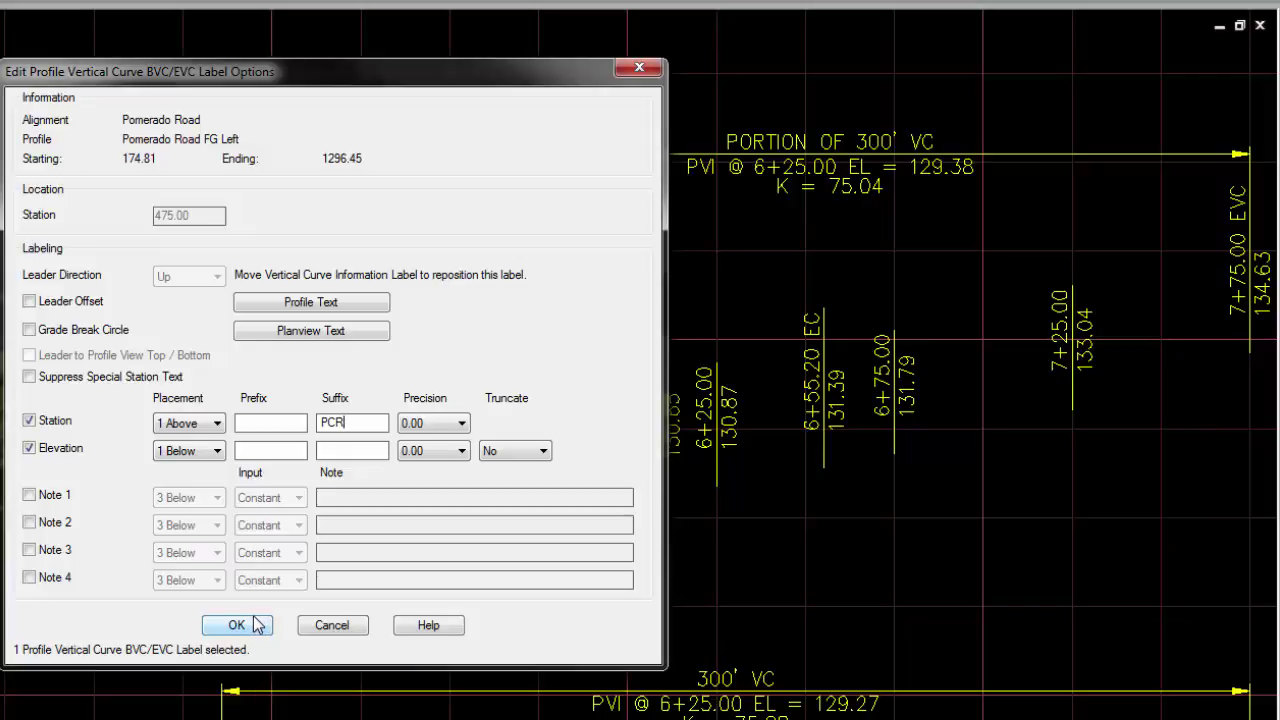
# Step: Suffix 5+38.97 with PCR, then copy the trimmed profile line as partial from 538.97
pyautogui.click(237, 625)
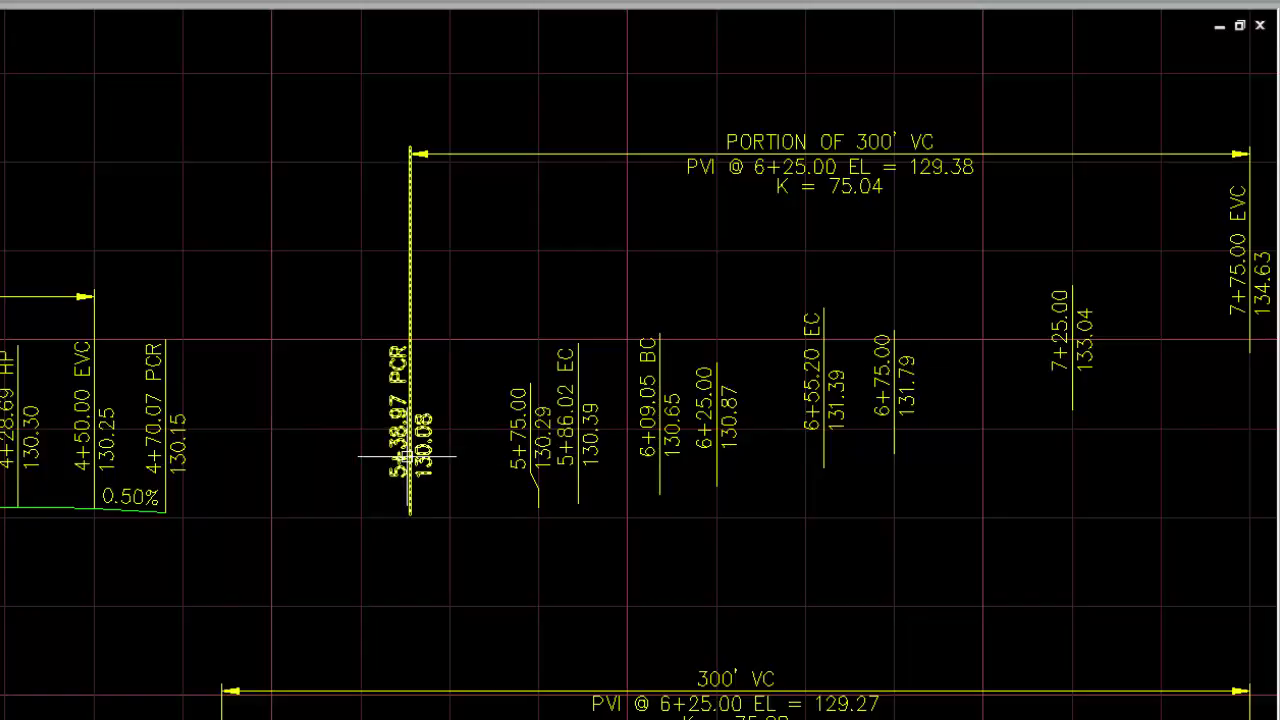
pyautogui.click(546, 8)
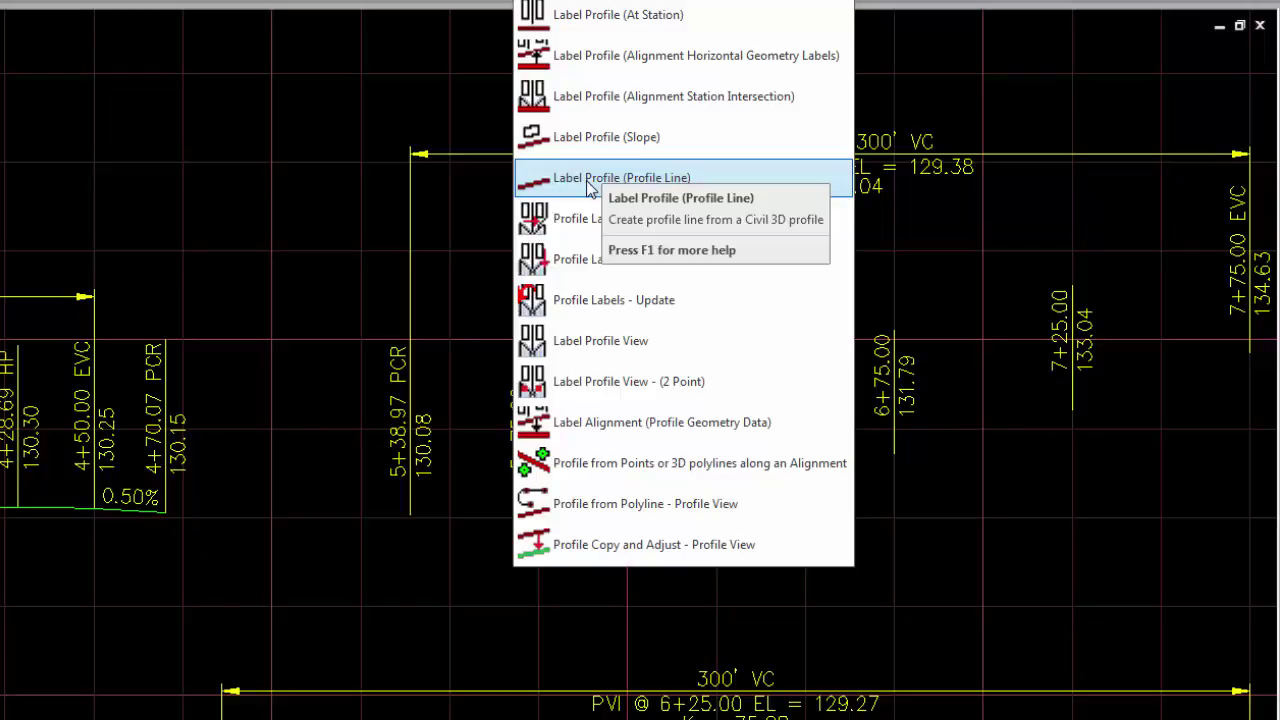
pyautogui.click(250, 570)
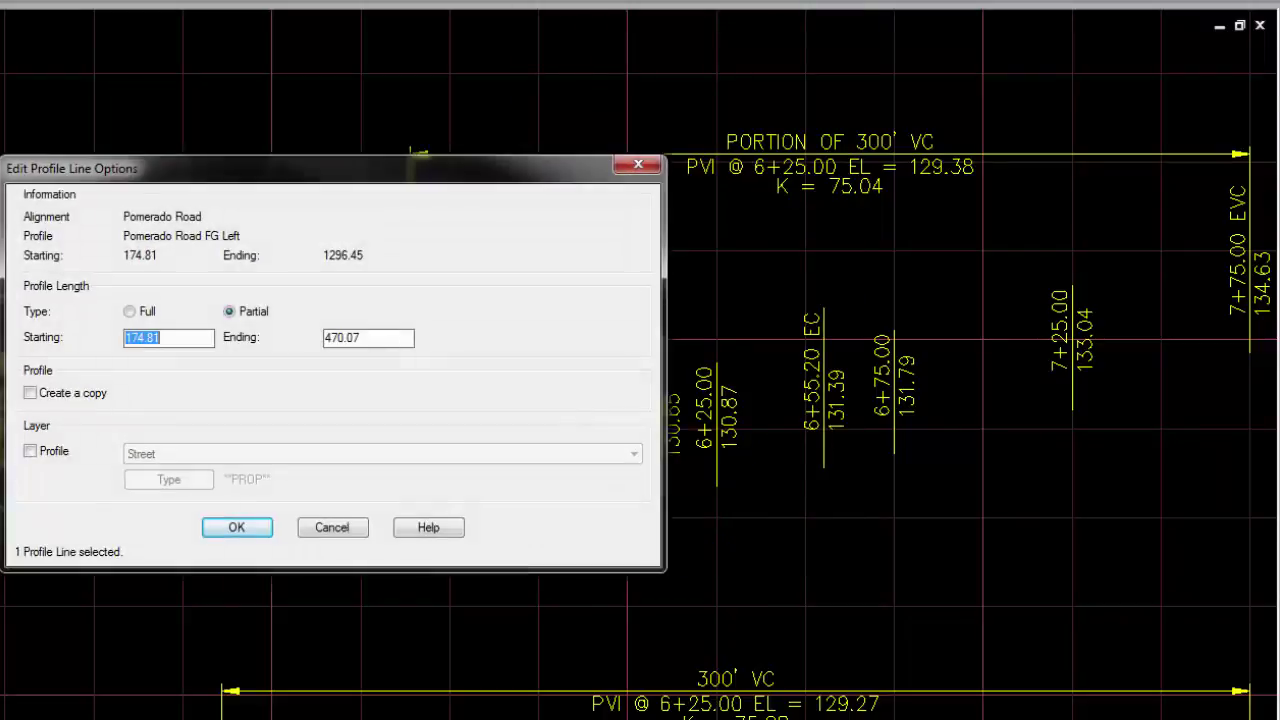
pyautogui.click(55, 398)
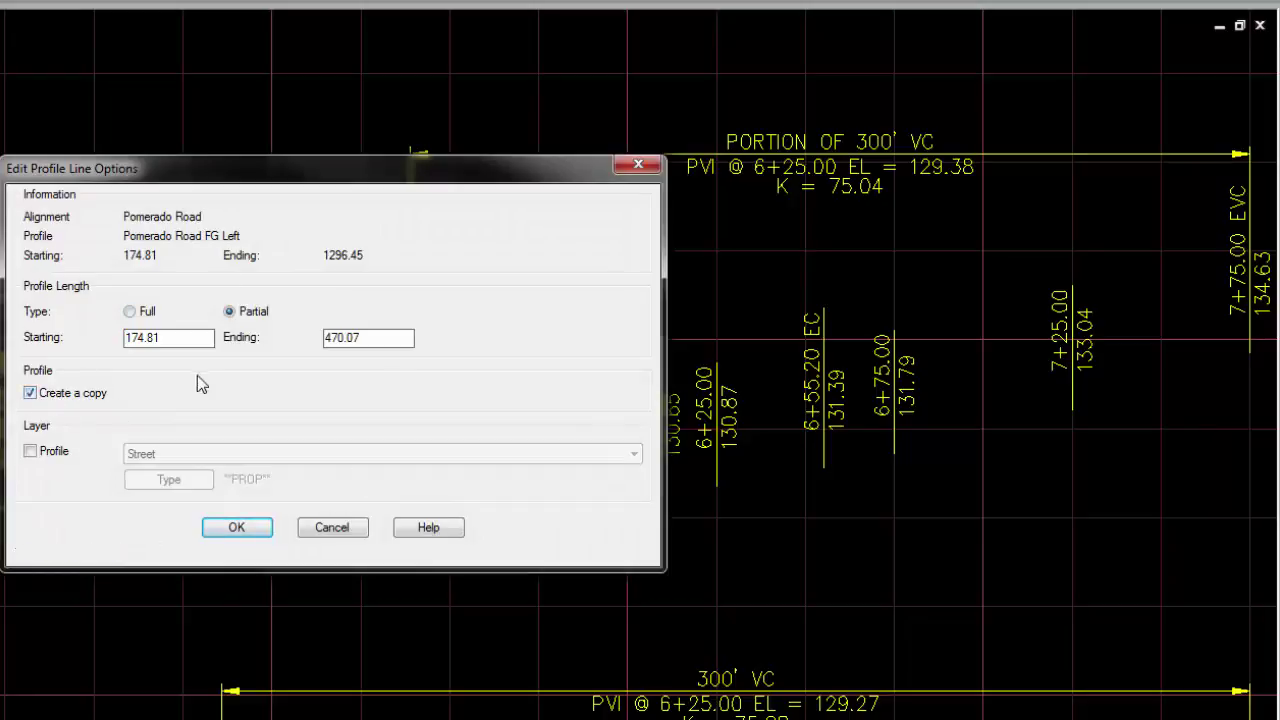
pyautogui.click(130, 312)
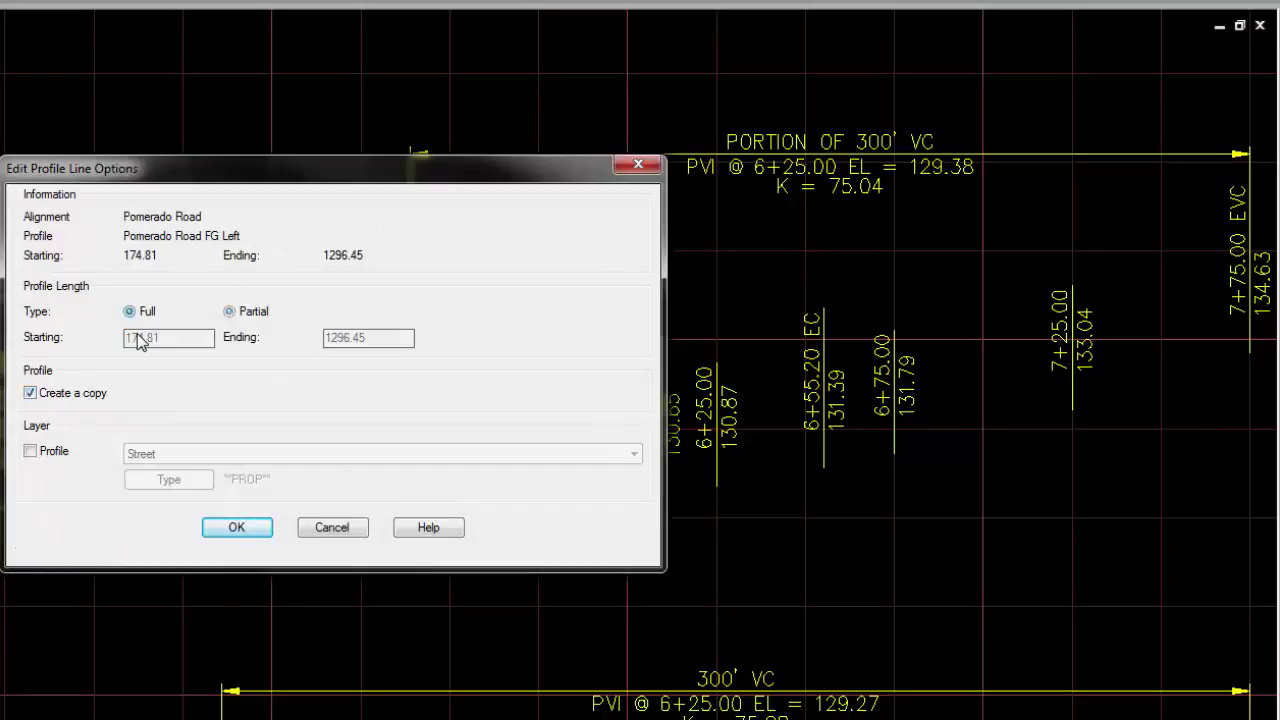
pyautogui.click(231, 312)
pyautogui.write('538.97')
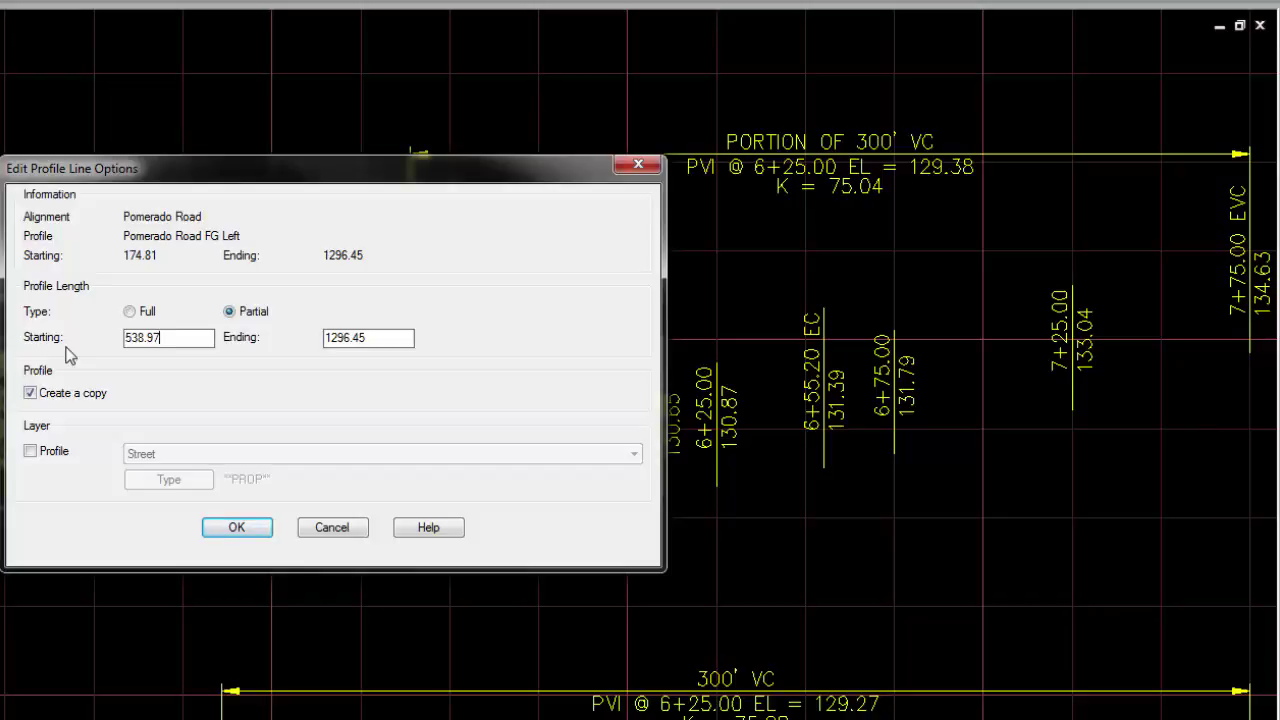
pyautogui.click(225, 537)
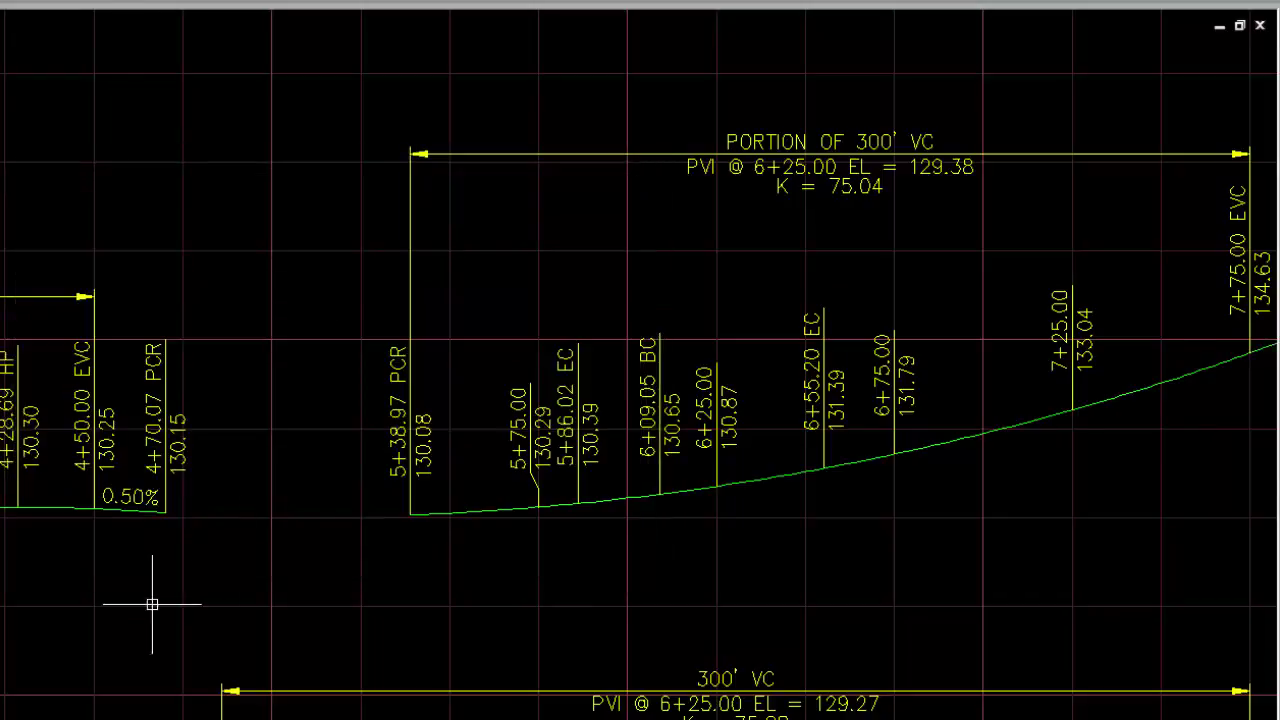
pyautogui.scroll(-5, 600, 480)
pyautogui.scroll(3, 384, 512)
pyautogui.moveTo(384, 512); pyautogui.dragTo(126, 500, button='middle')
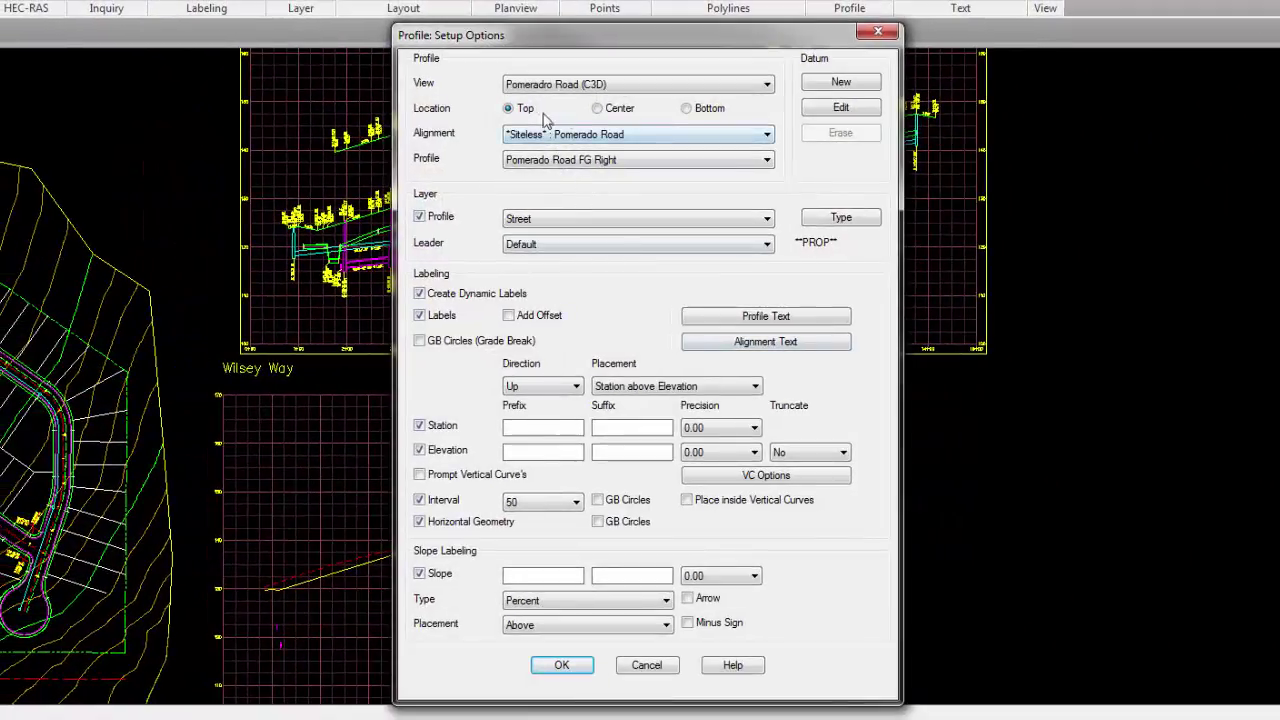
# Step: Label profile FG Right at Bottom location with Direction set to Down
pyautogui.click(686, 108)
pyautogui.click(588, 161)
pyautogui.click(590, 221)
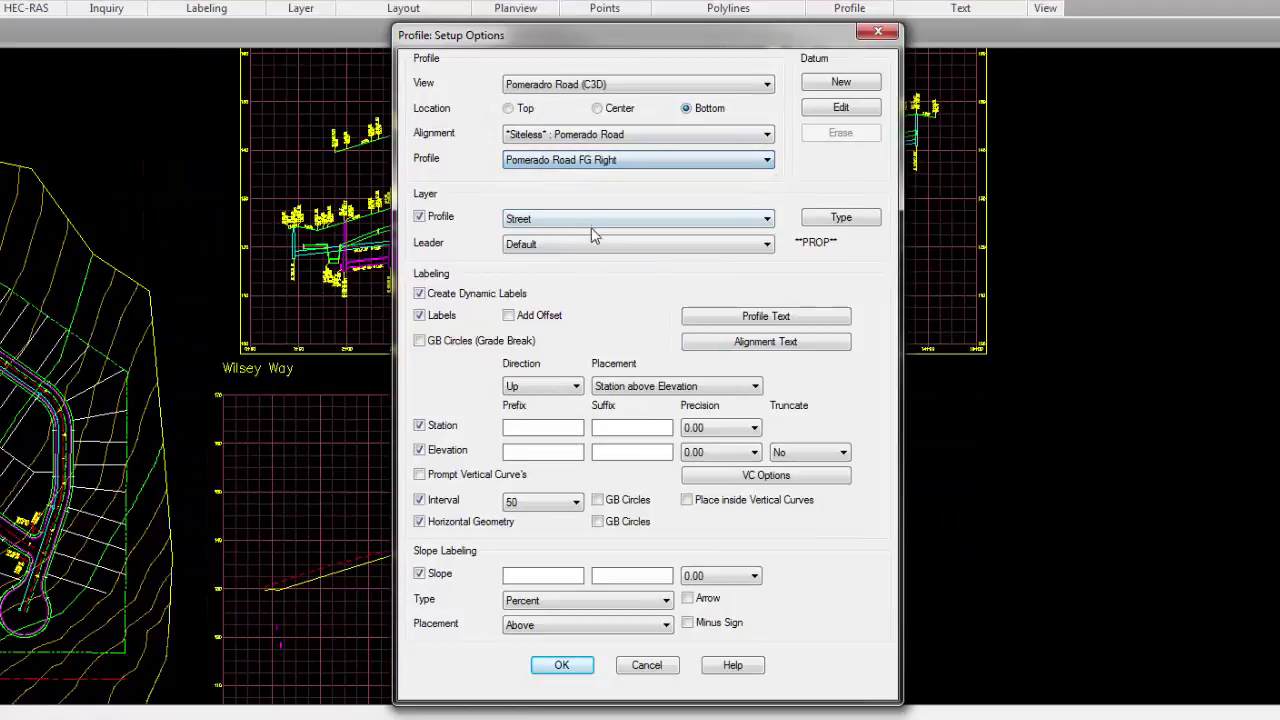
pyautogui.click(541, 386)
pyautogui.click(540, 413)
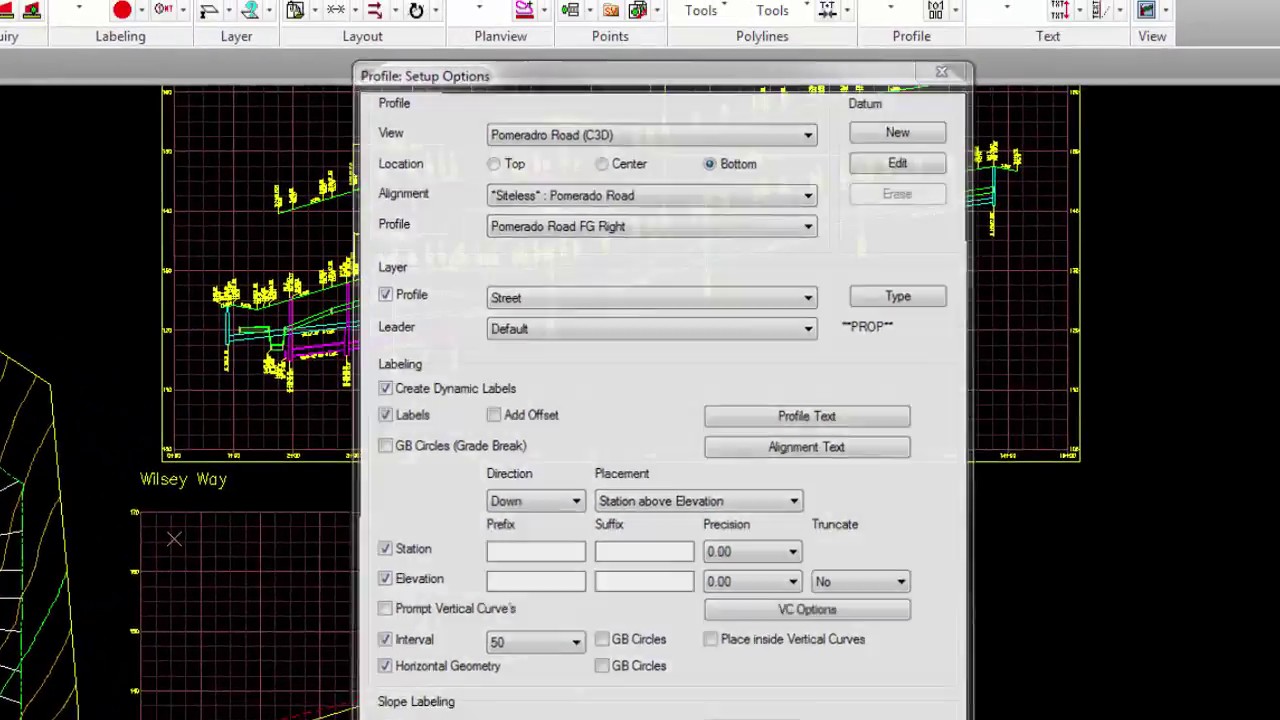
pyautogui.click(562, 665)
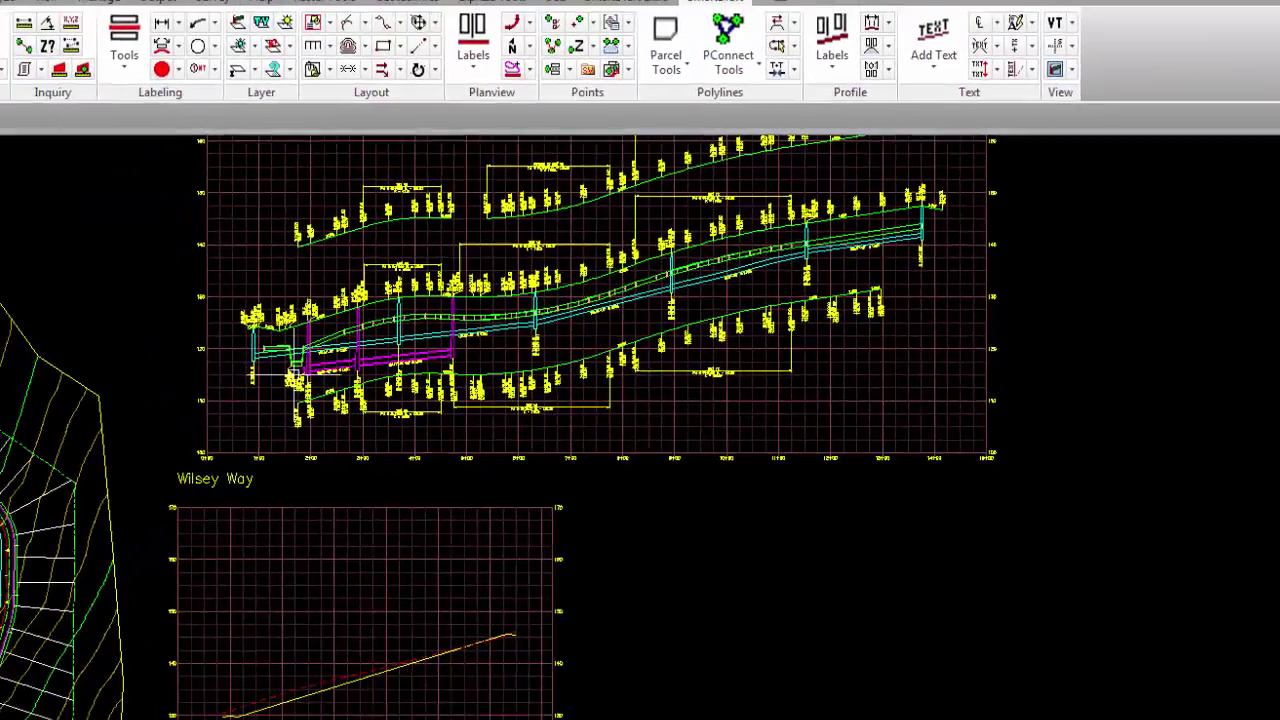
pyautogui.scroll(3, 334, 700)
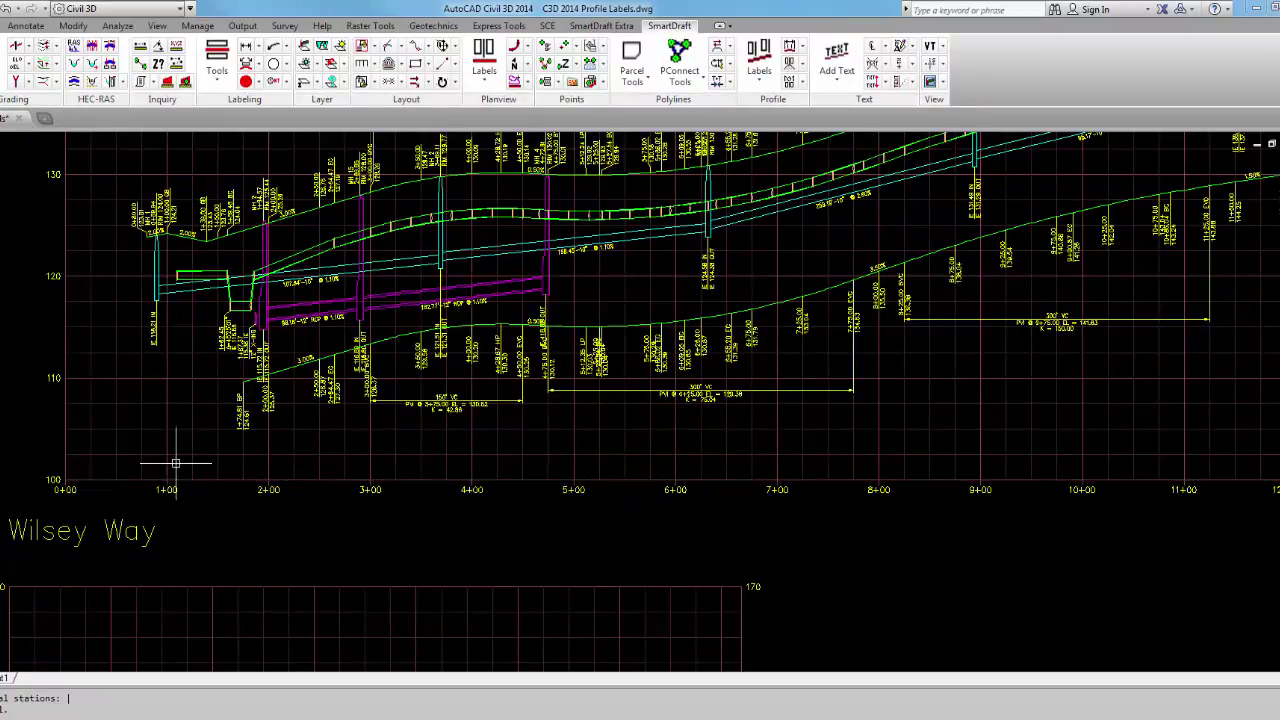
# Step: Change the Pomerado Road profile view's Bottom Profile Offset to 20 in Offset Data
pyautogui.click(166, 418)
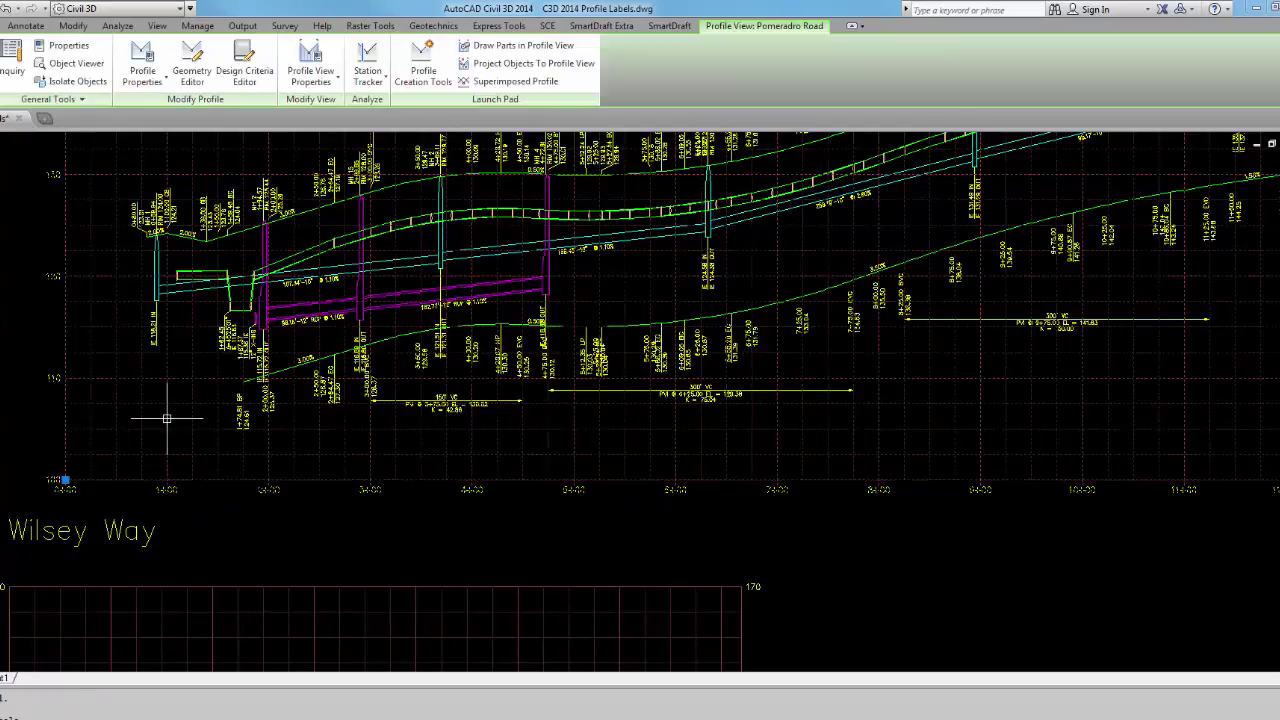
pyautogui.rightClick(166, 418)
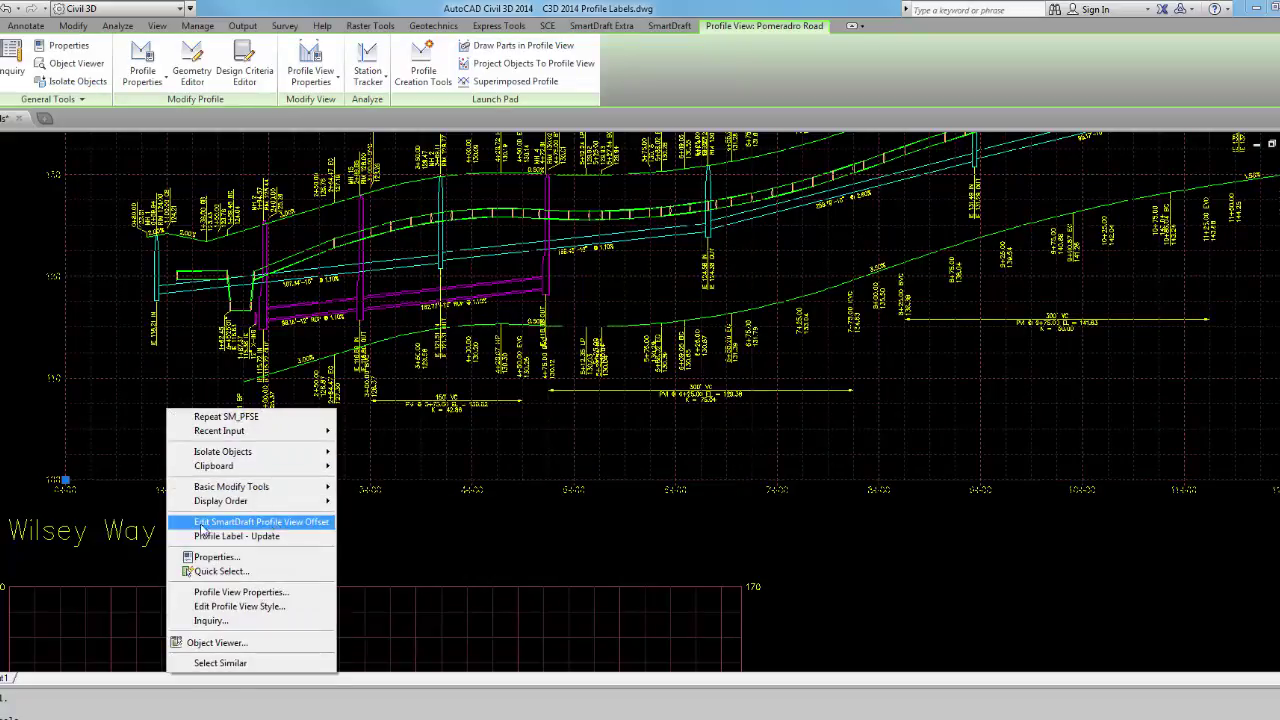
pyautogui.click(272, 523)
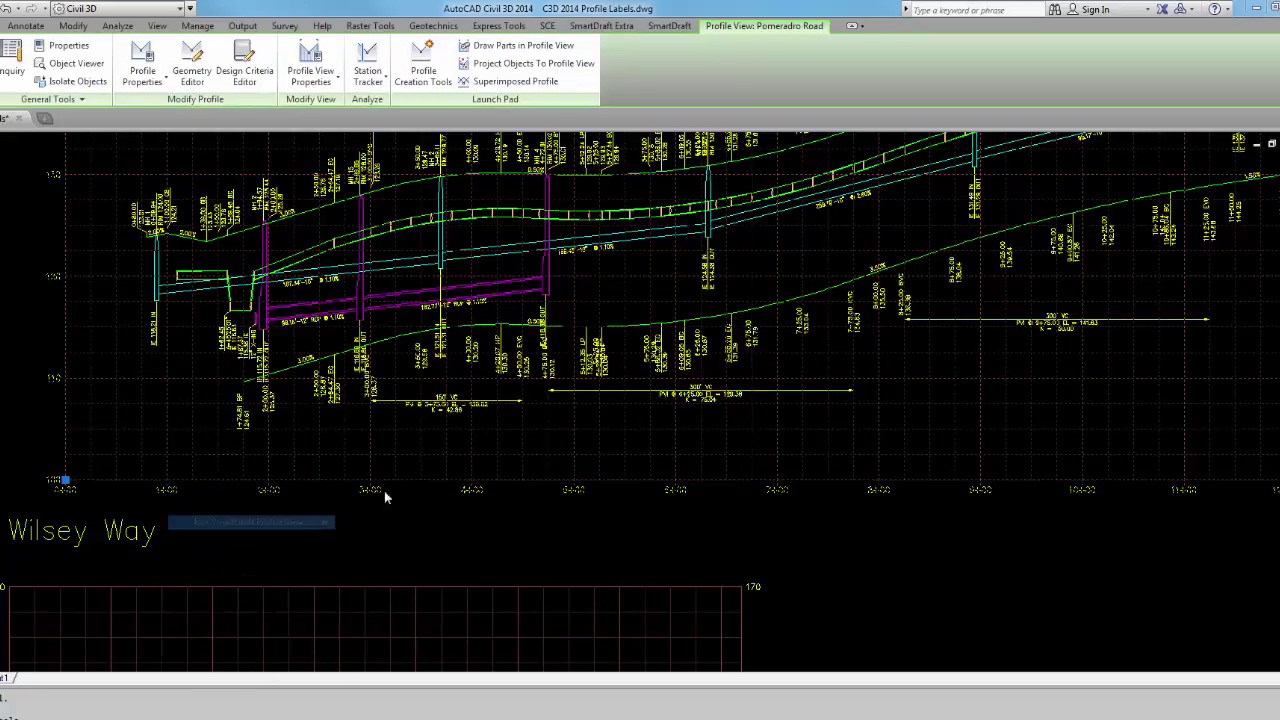
pyautogui.click(630, 402)
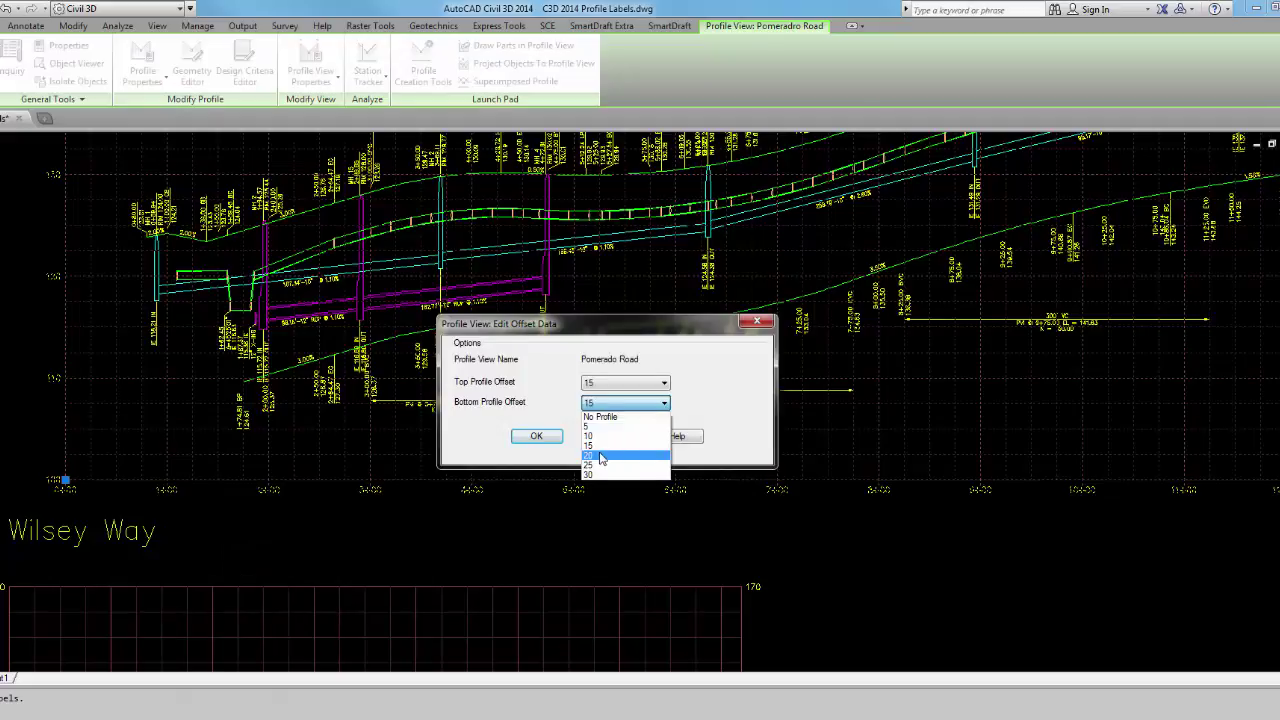
pyautogui.click(601, 455)
pyautogui.click(536, 436)
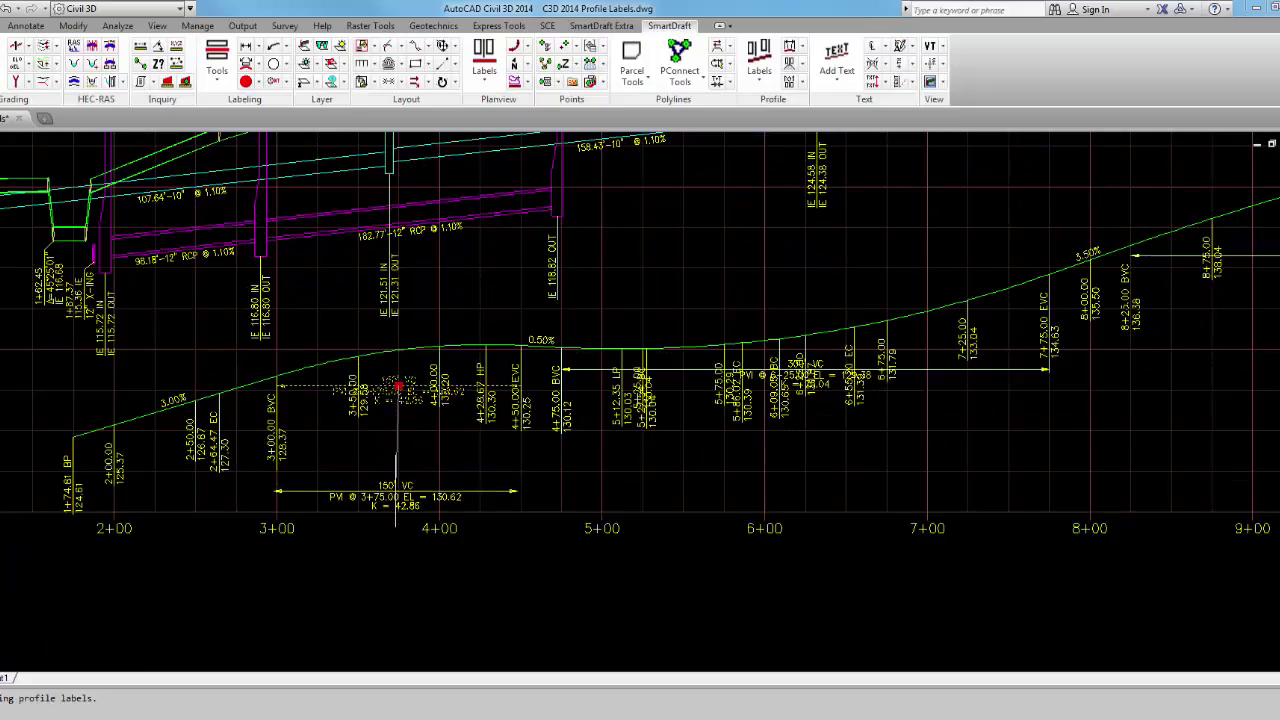
# Step: Drop the first two vertical-curve callouts below the bottom profile's station labels
pyautogui.click(398, 483)
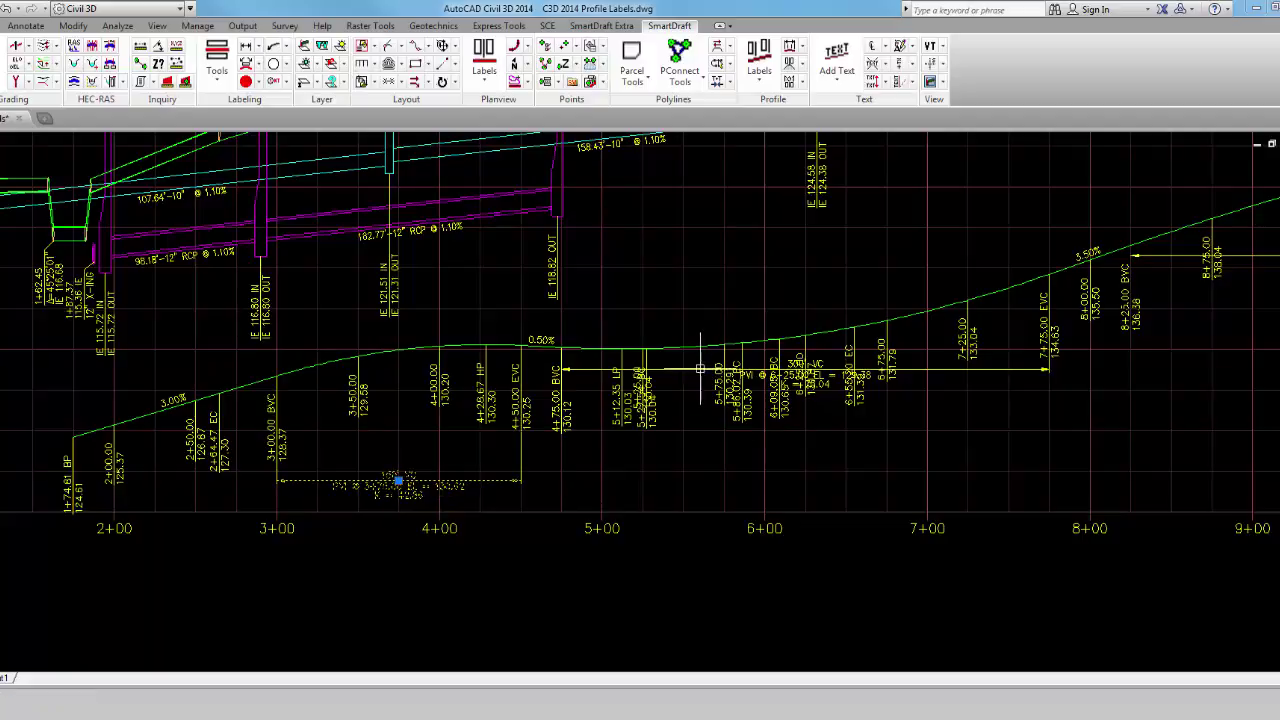
pyautogui.click(805, 370)
pyautogui.click(805, 370)
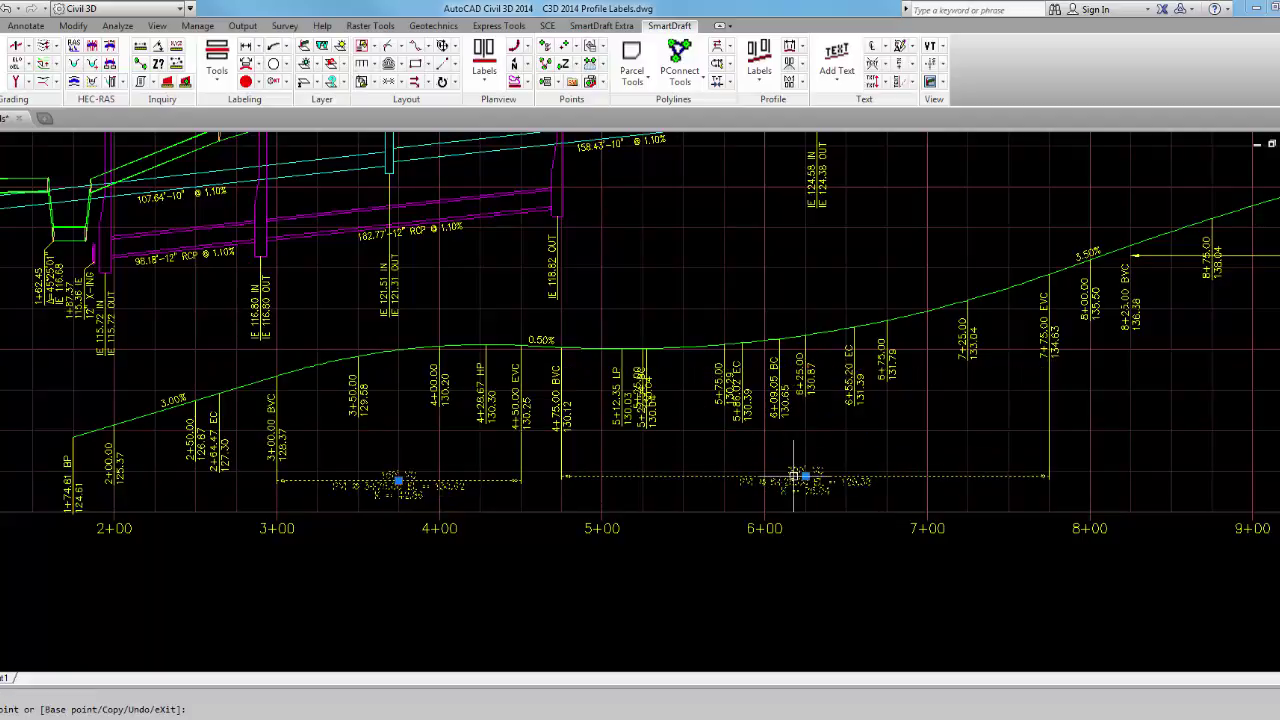
pyautogui.click(805, 477)
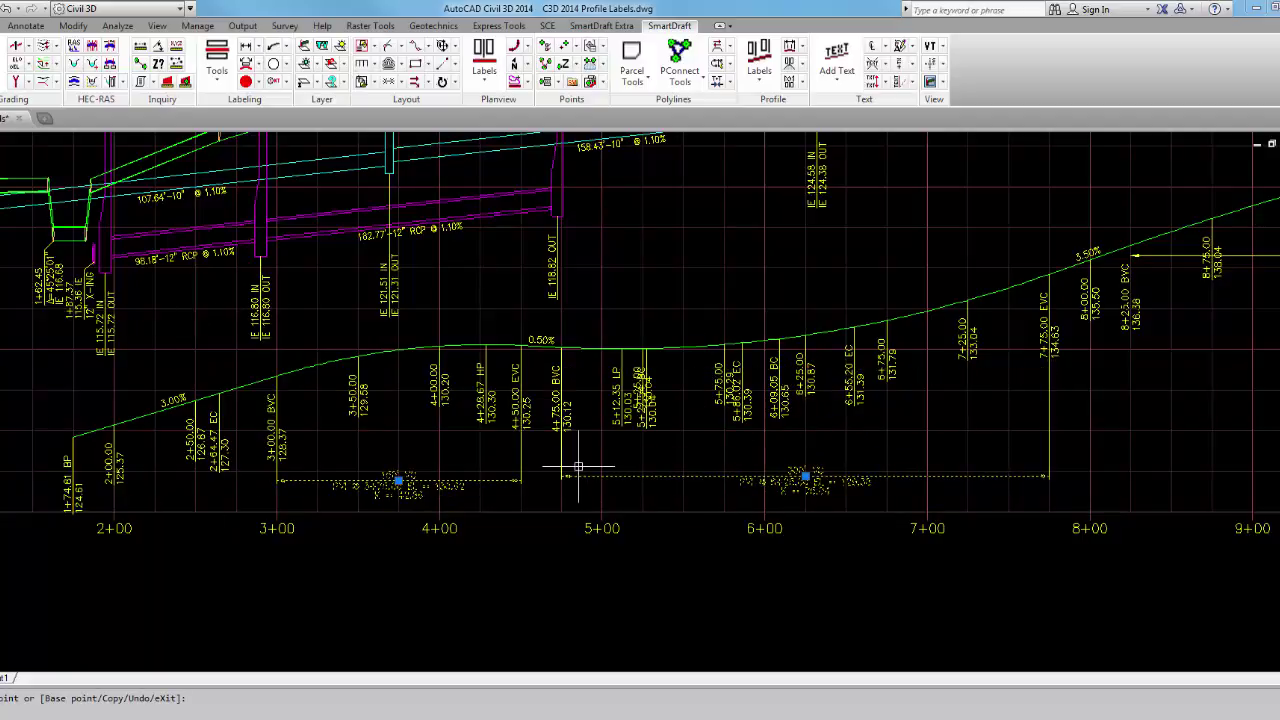
# Step: Reposition the third vertical-curve callout, spanning 8+25 to 11+25, just below its grade line
pyautogui.scroll(-2, 580, 466)
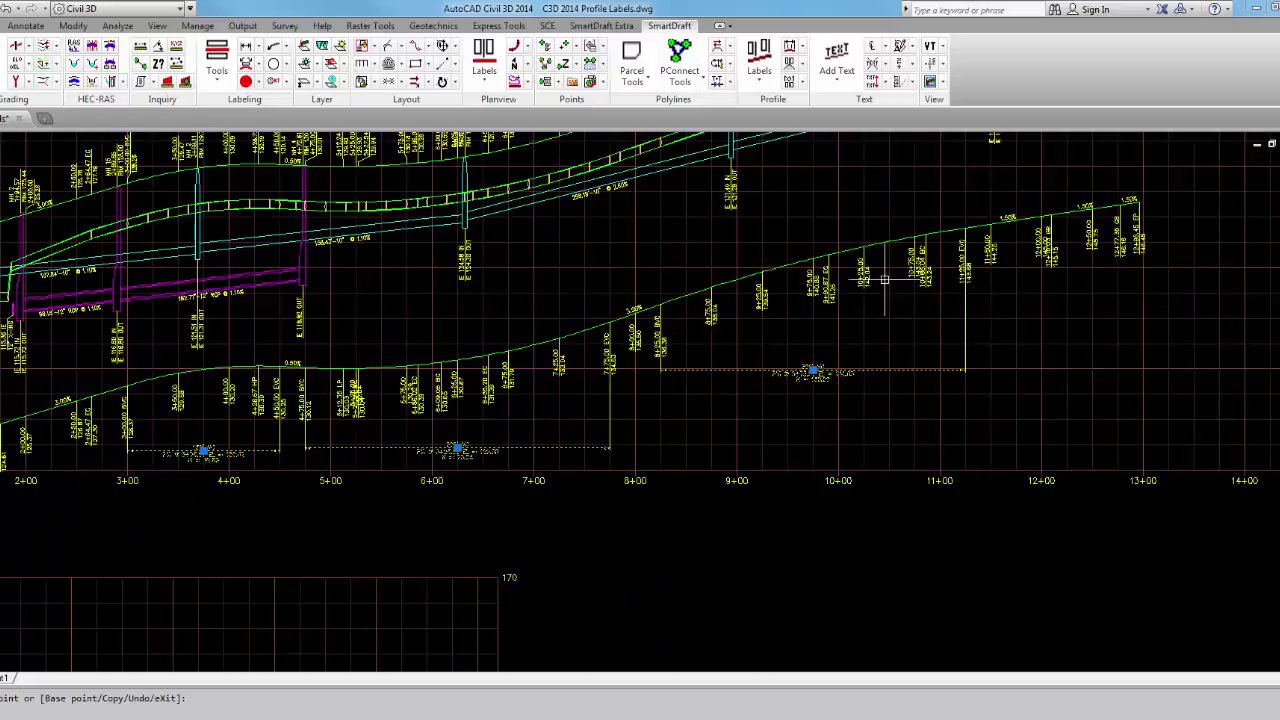
pyautogui.click(813, 371)
pyautogui.click(812, 188)
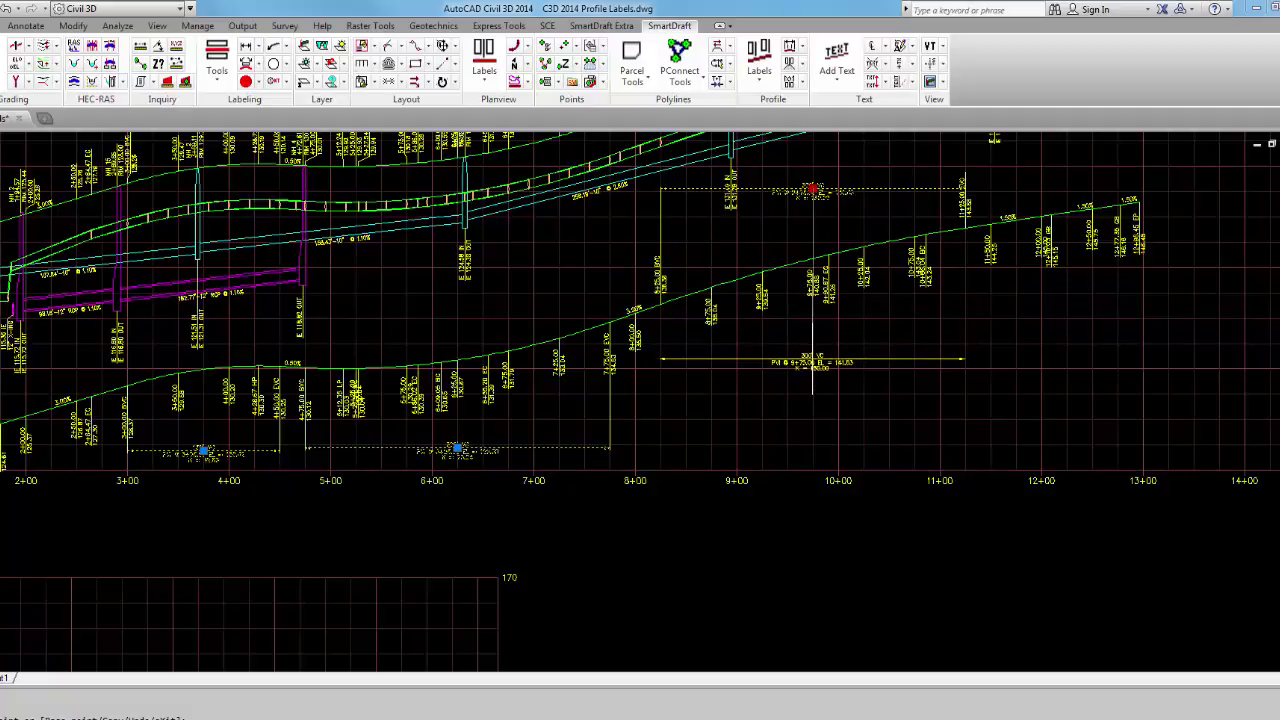
pyautogui.click(813, 358)
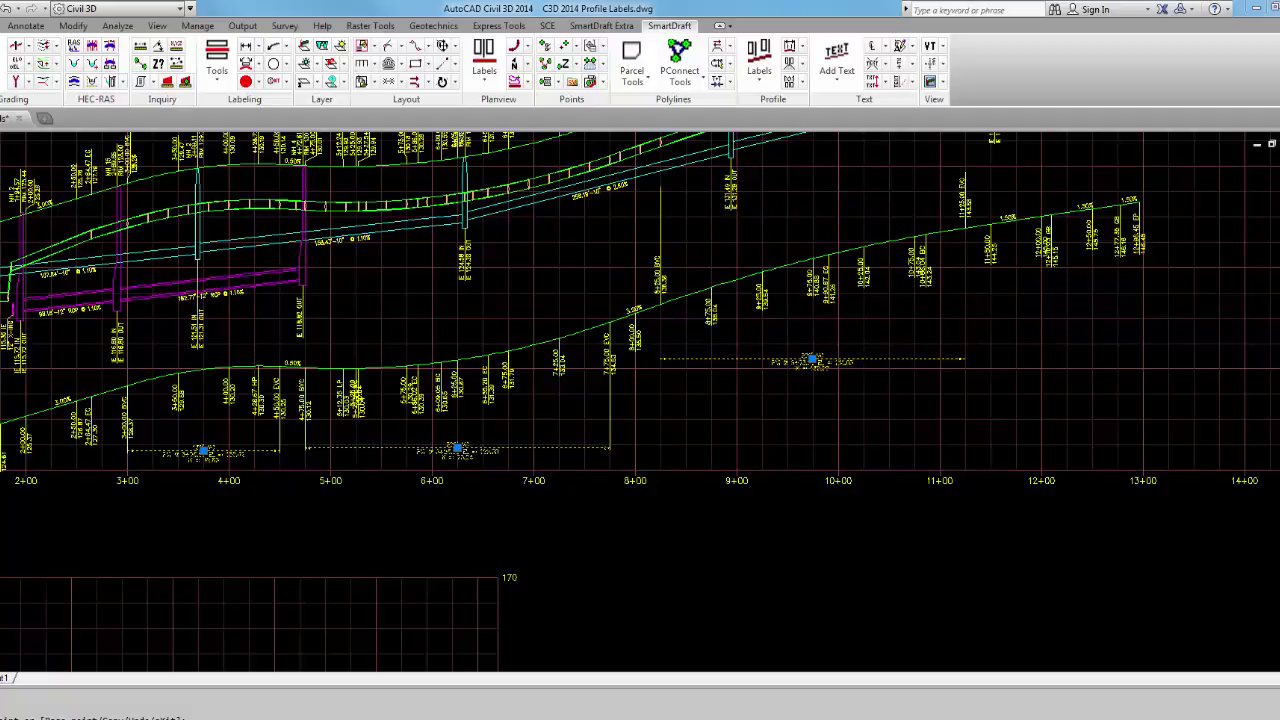
pyautogui.click(812, 371)
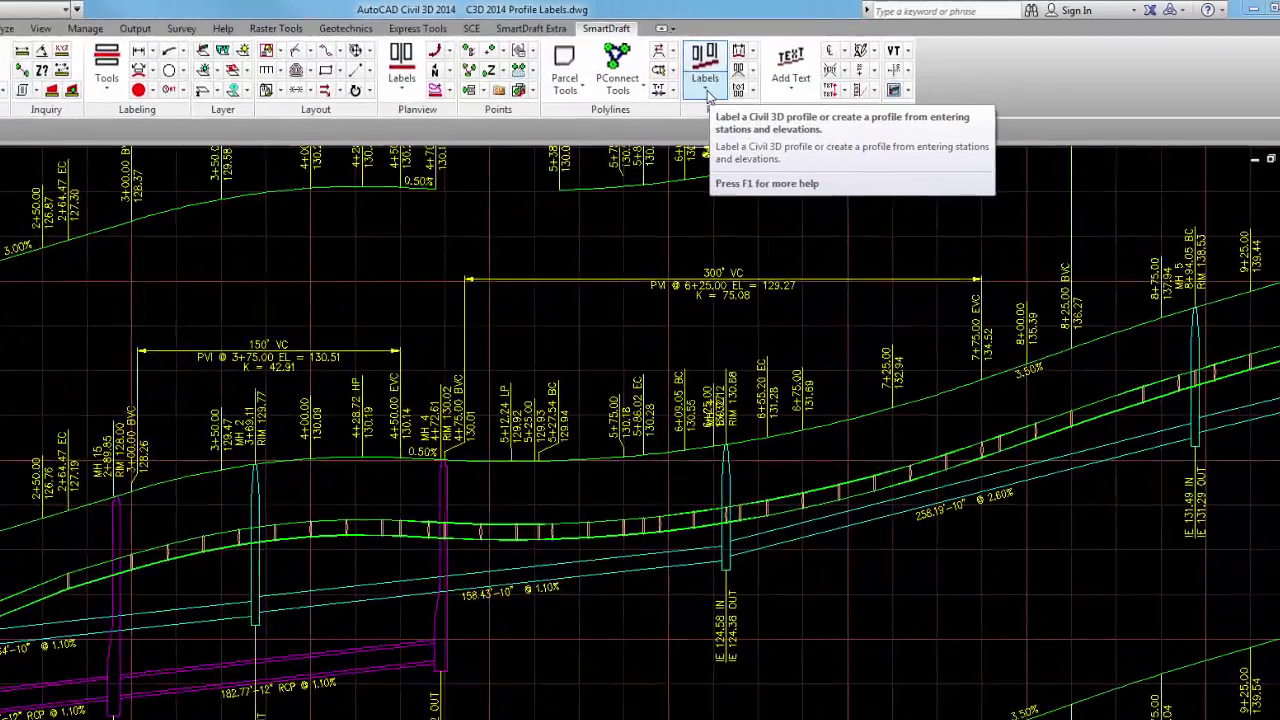
# Step: Add a Wilsey Way alignment intersection label to the Pomerado Road profile near station 3+70
pyautogui.click(706, 92)
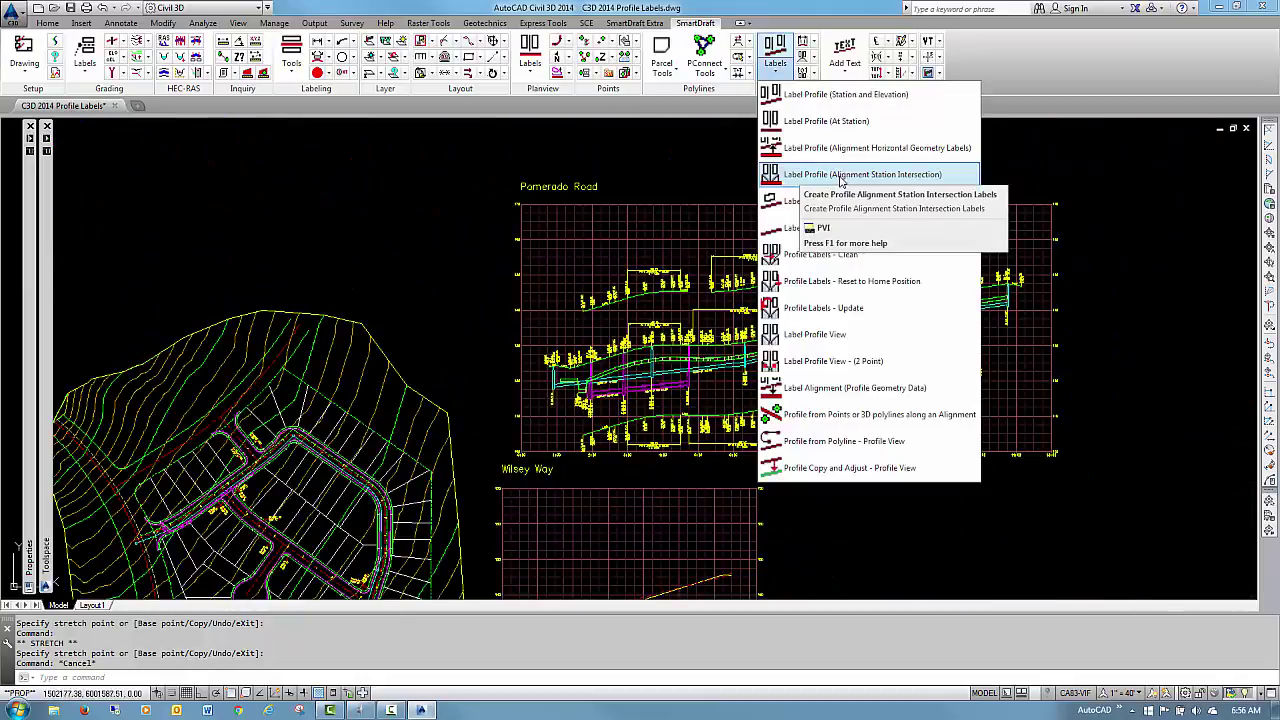
pyautogui.click(840, 176)
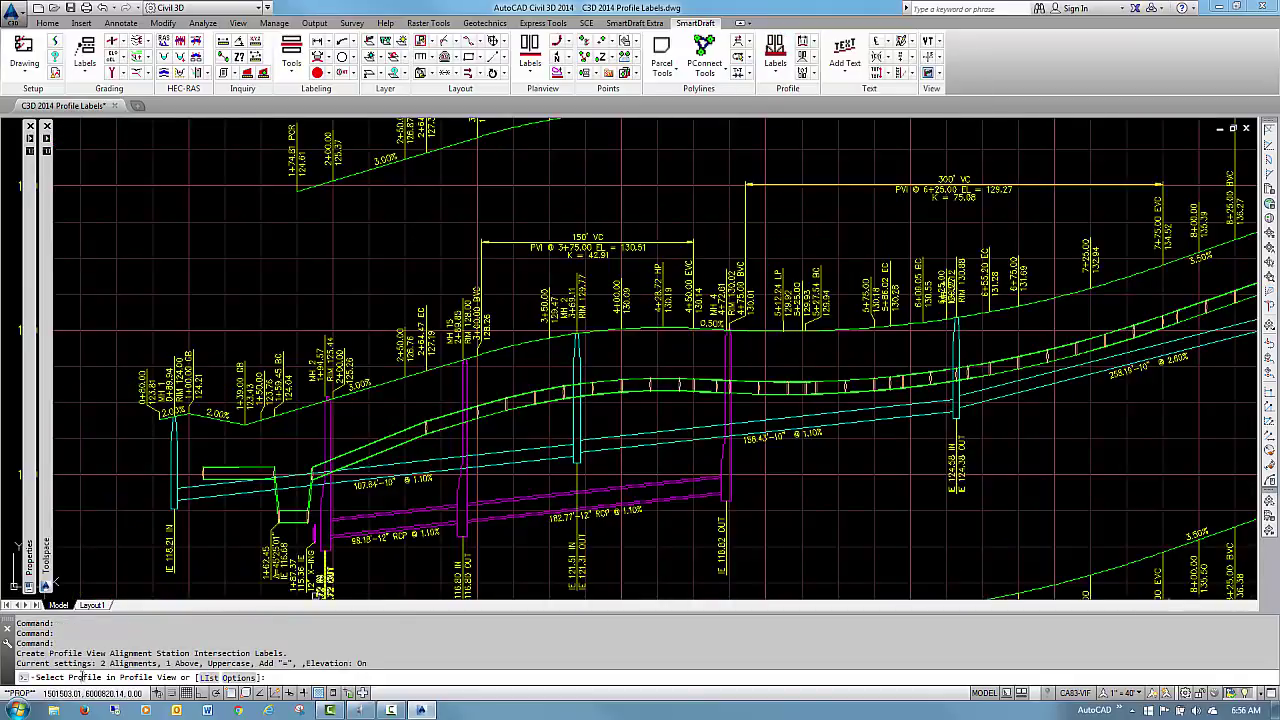
pyautogui.click(520, 344)
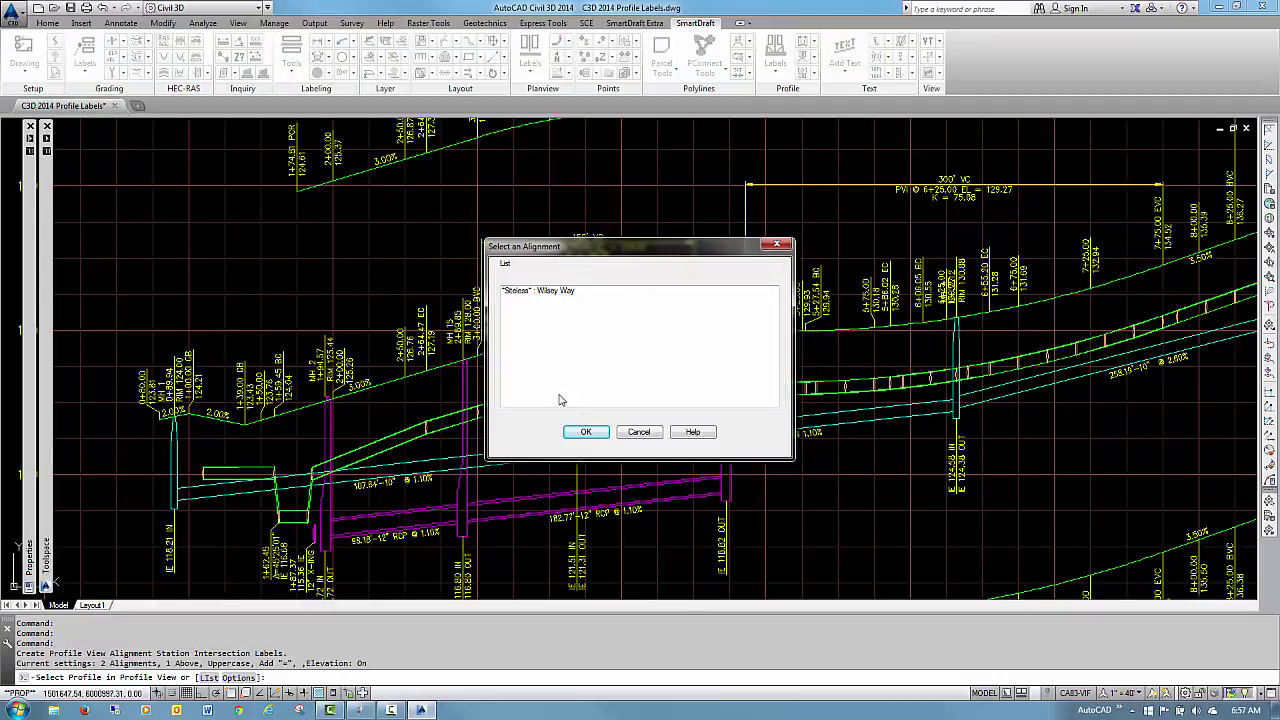
pyautogui.click(517, 295)
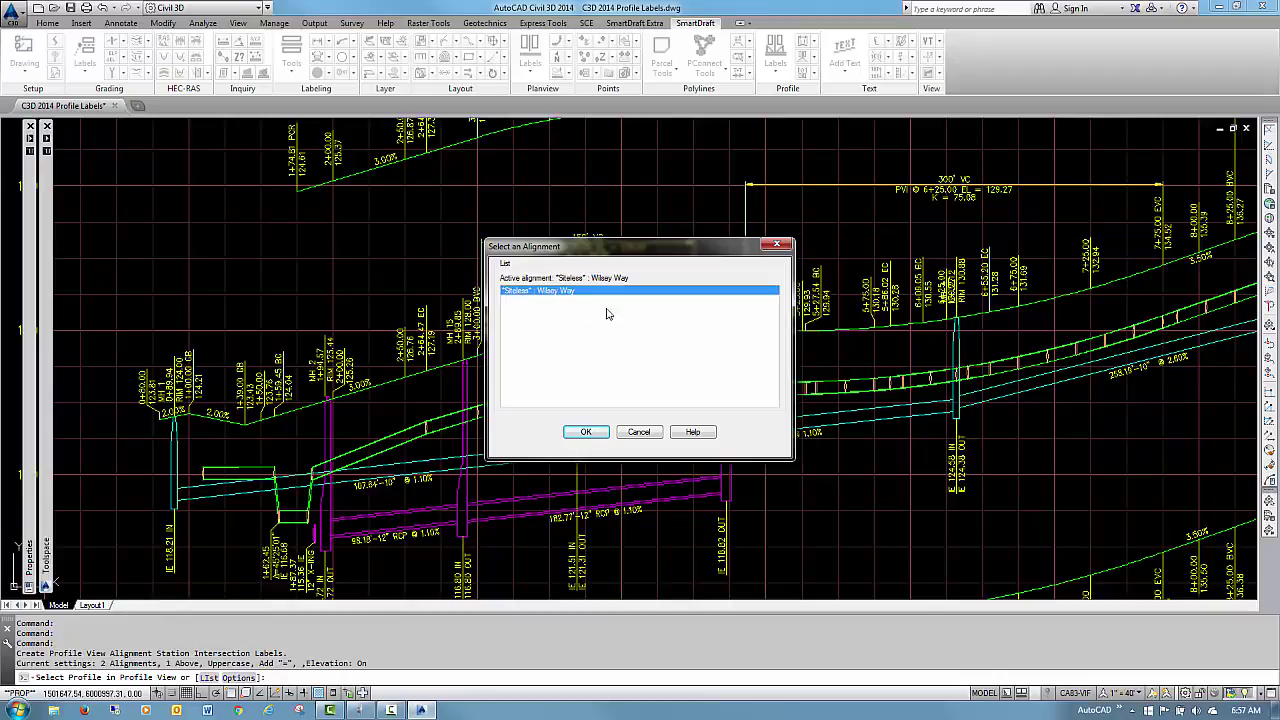
pyautogui.click(586, 432)
pyautogui.rightClick(637, 351)
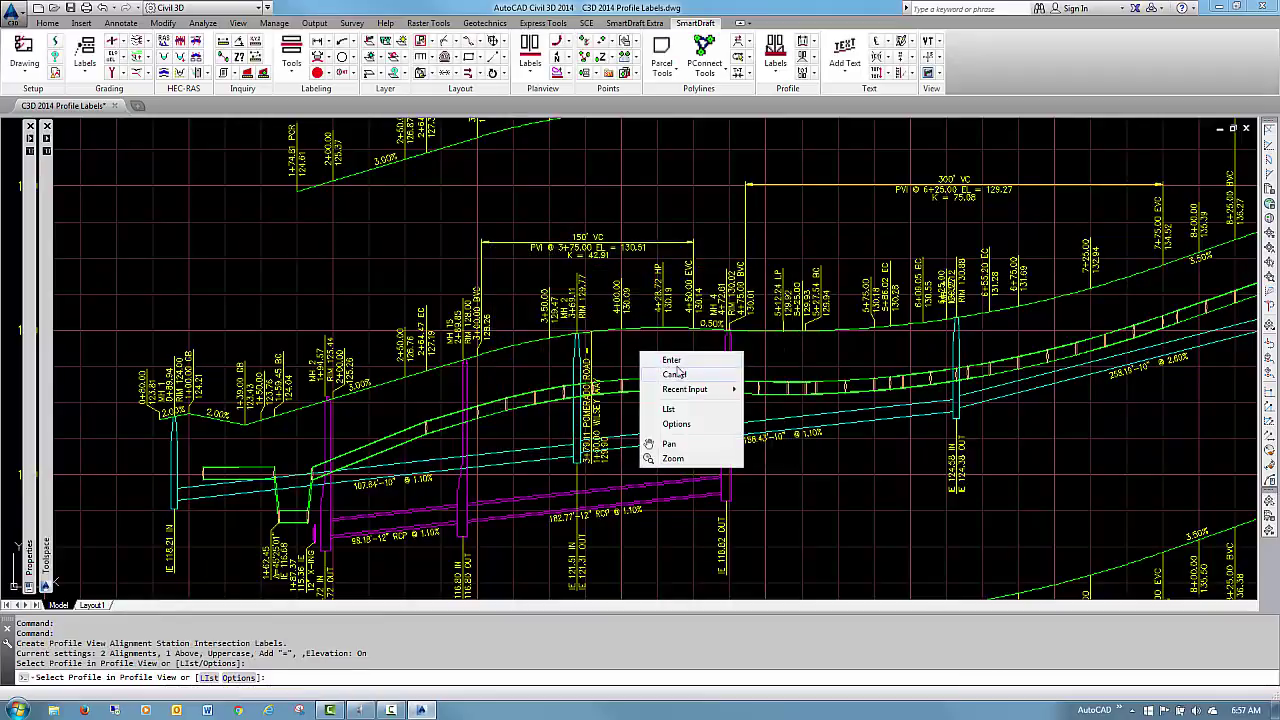
pyautogui.click(652, 356)
pyautogui.click(585, 368)
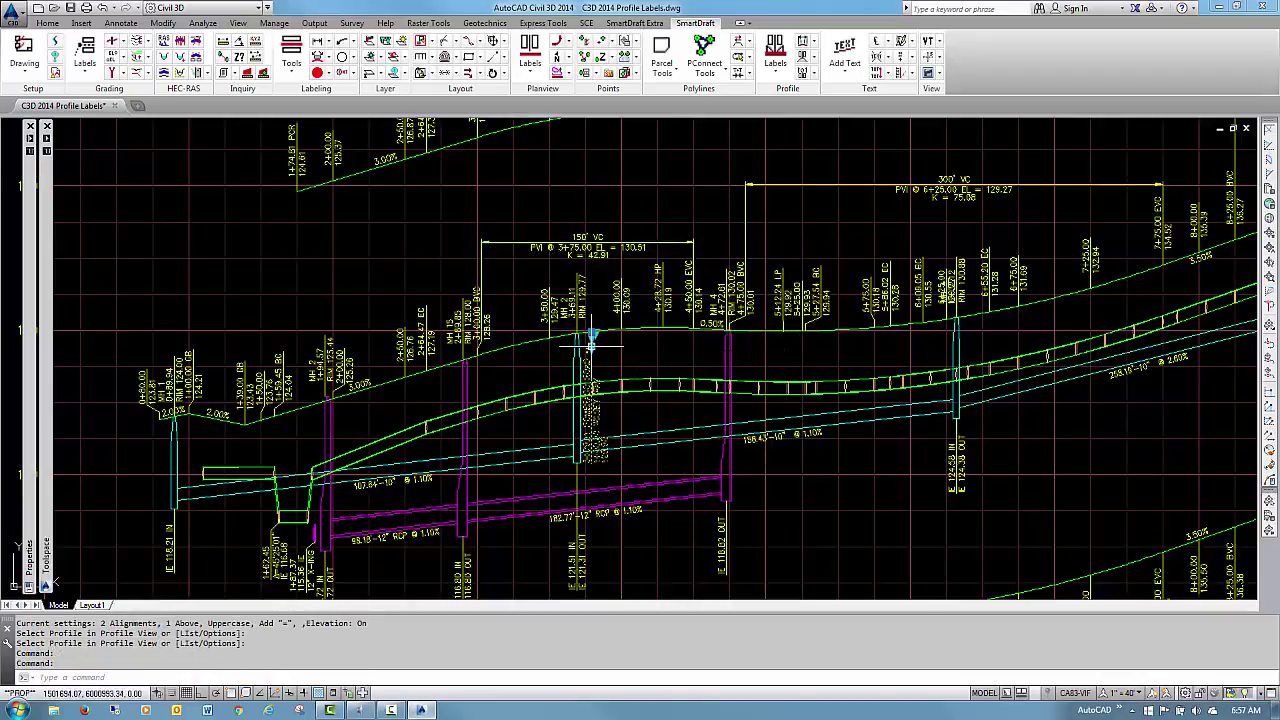
# Step: Run Profile Label - Update on the Wilsey Way intersection label, leaving the 3+75 curve callout unmoved
pyautogui.rightClick(592, 340)
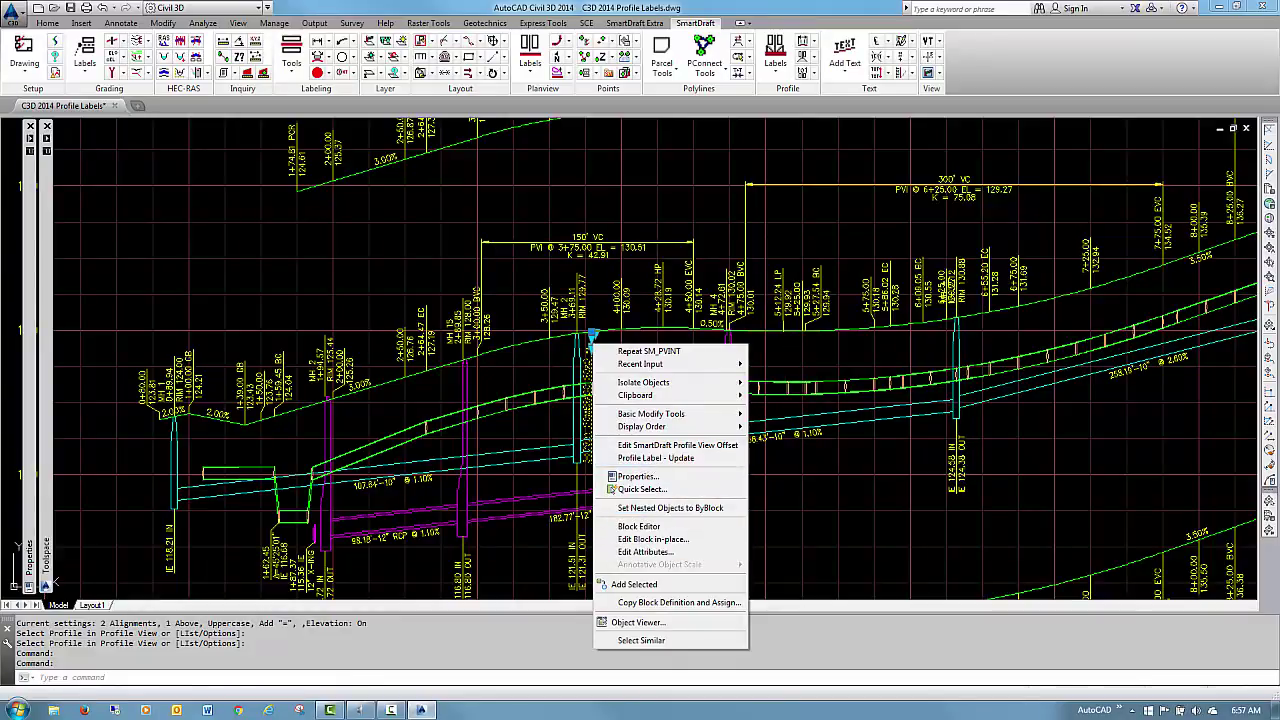
pyautogui.press('Escape')
pyautogui.press('Escape')
pyautogui.press('Escape')
pyautogui.rightClick(592, 340)
pyautogui.click(600, 334)
pyautogui.click(600, 245)
pyautogui.scroll(4, 557, 233)
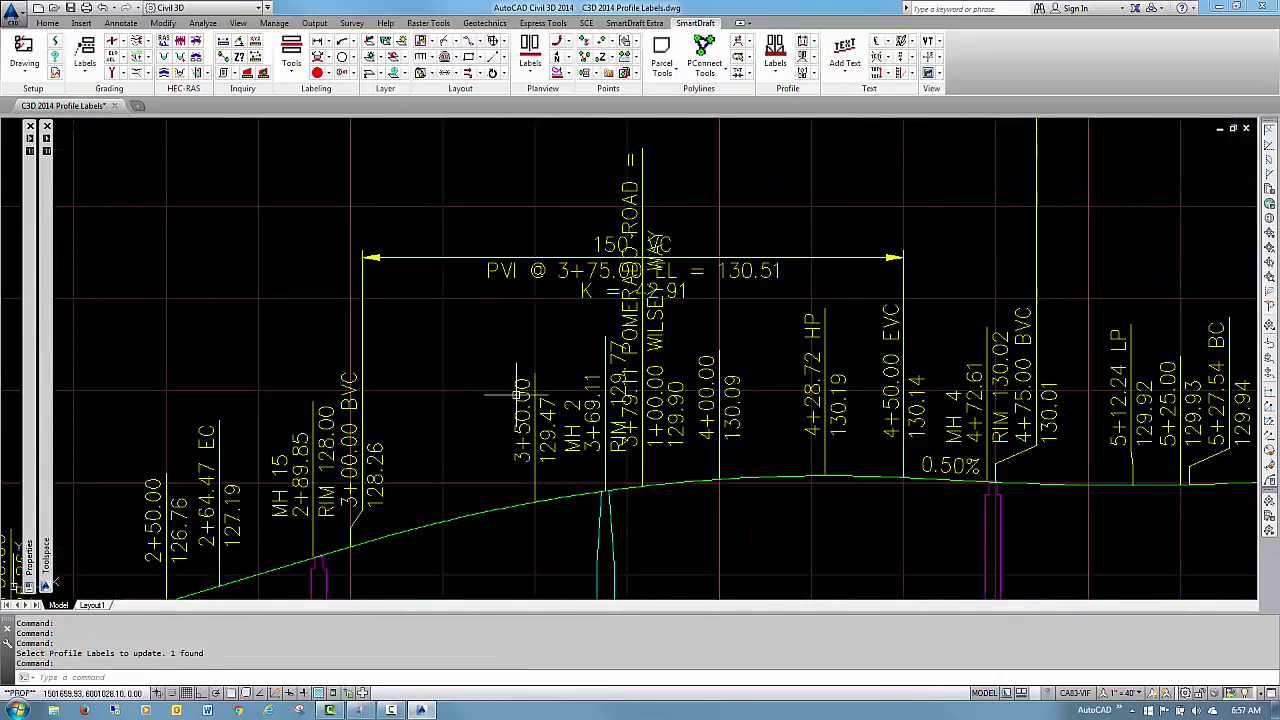
pyautogui.scroll(-2, 684, 320)
pyautogui.click(743, 286)
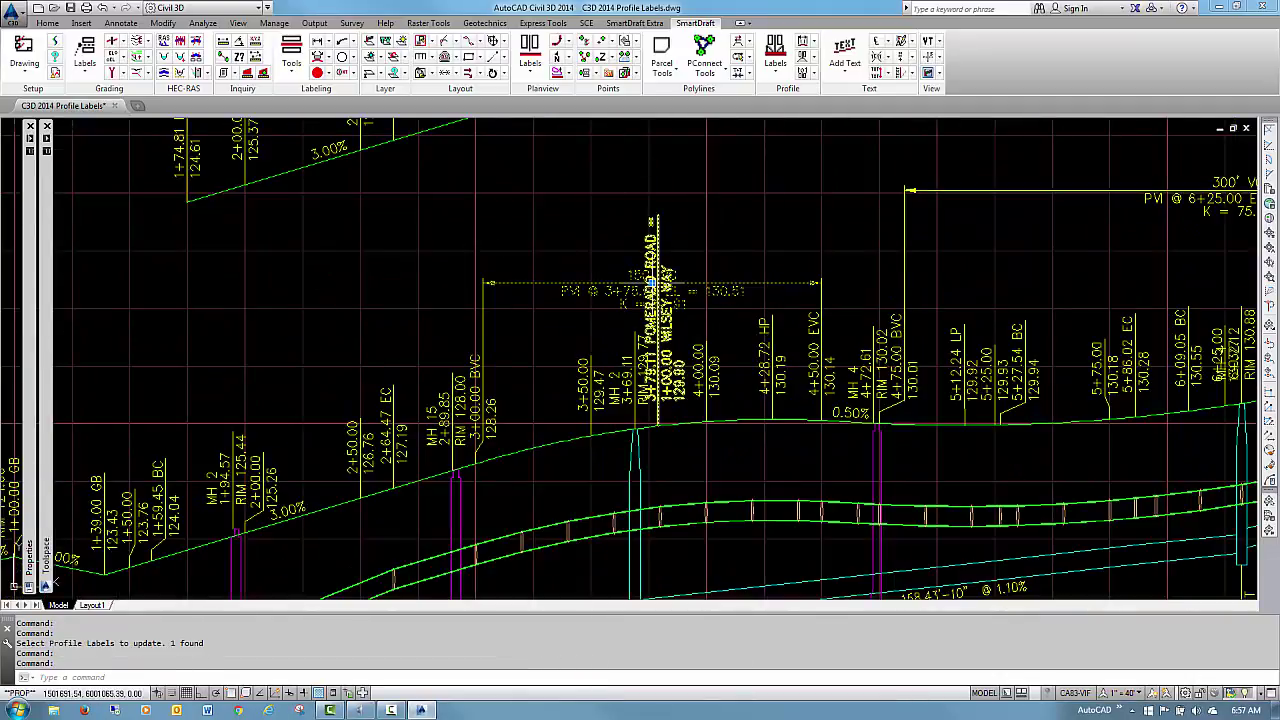
pyautogui.click(651, 283)
pyautogui.press('Escape')
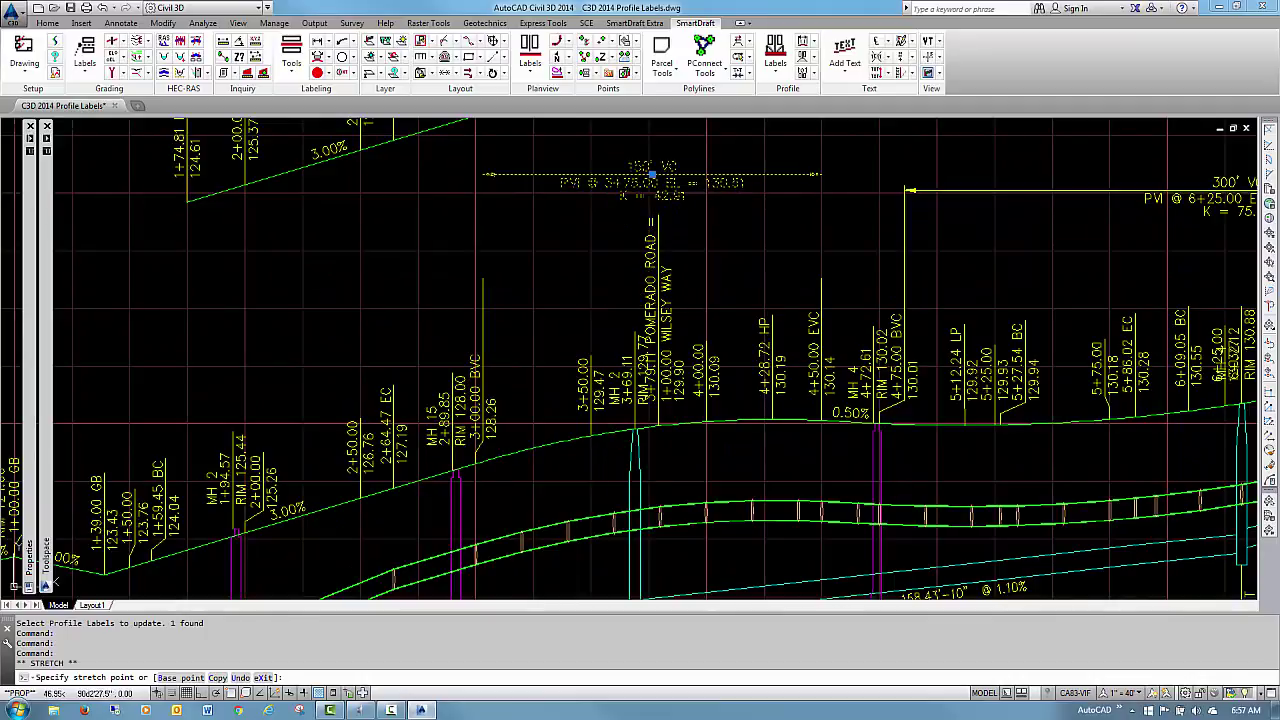
# Step: Use PVC to respace the overlapping station labels around 3+50
pyautogui.write('pvc')
pyautogui.press('Return')
pyautogui.click(577, 458)
pyautogui.click(690, 410)
pyautogui.press('Return')
pyautogui.click(600, 440)
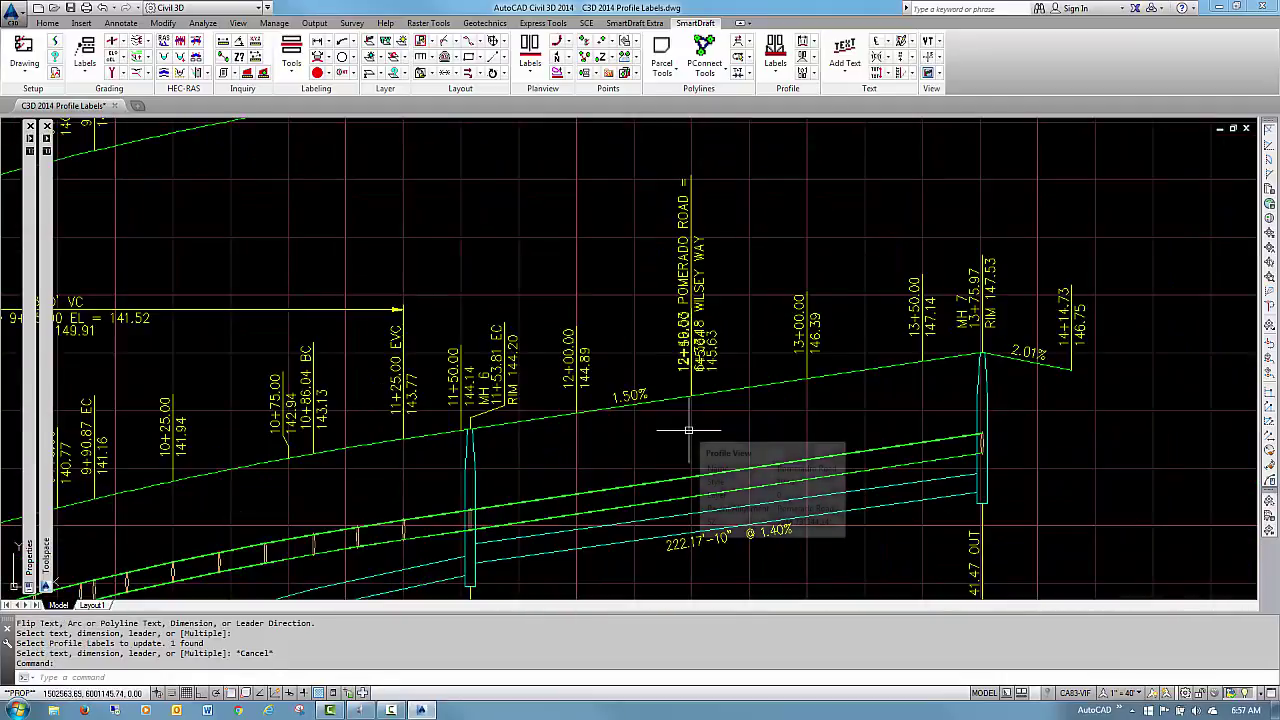
# Step: Repeat the PVC cleanup on the crowded labels near station 12+48
pyautogui.press('Return')
pyautogui.click(737, 371)
pyautogui.click(640, 337)
pyautogui.press('Return')
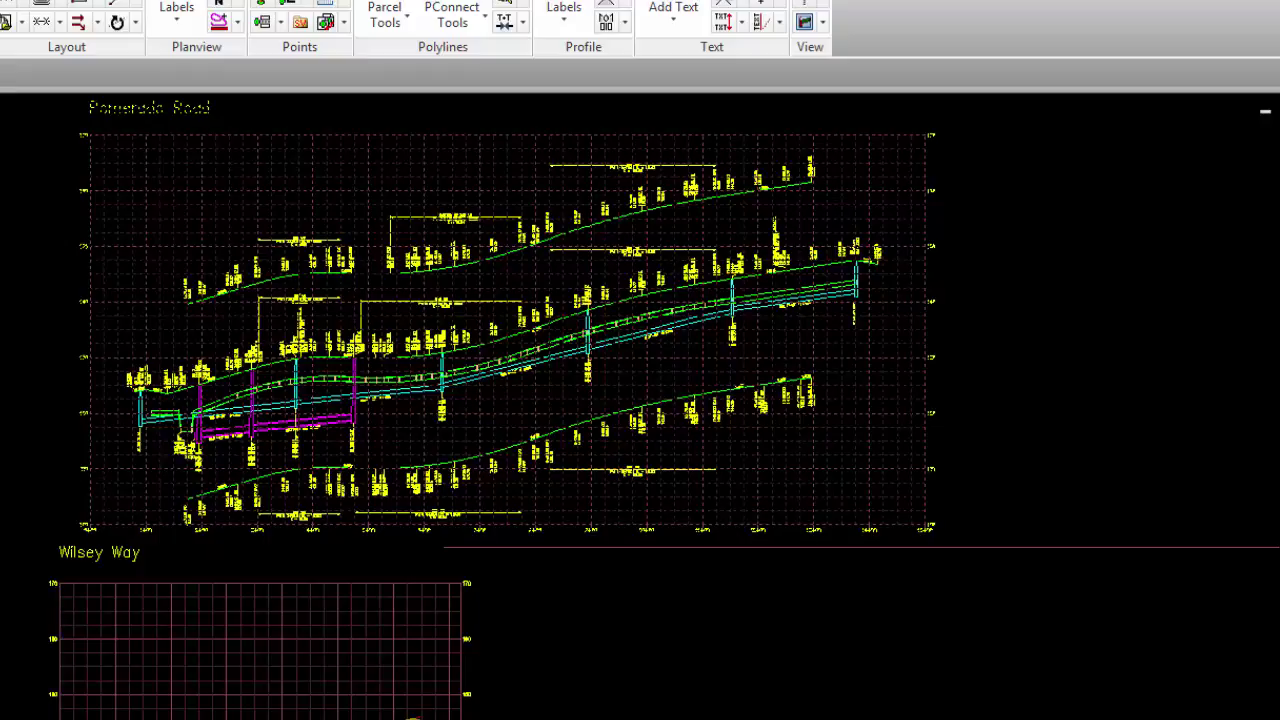
# Step: Select the Pomerado Road profile view grid and bring up its context menu
pyautogui.click(444, 548)
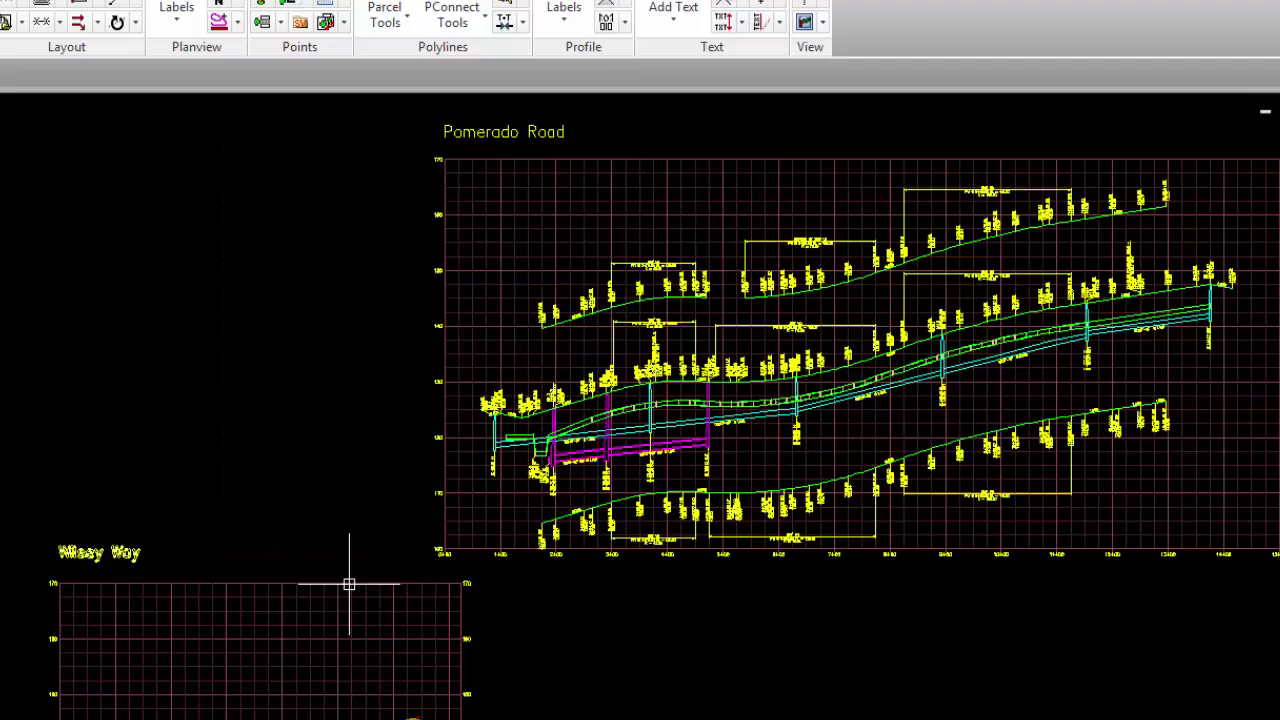
pyautogui.rightClick(565, 200)
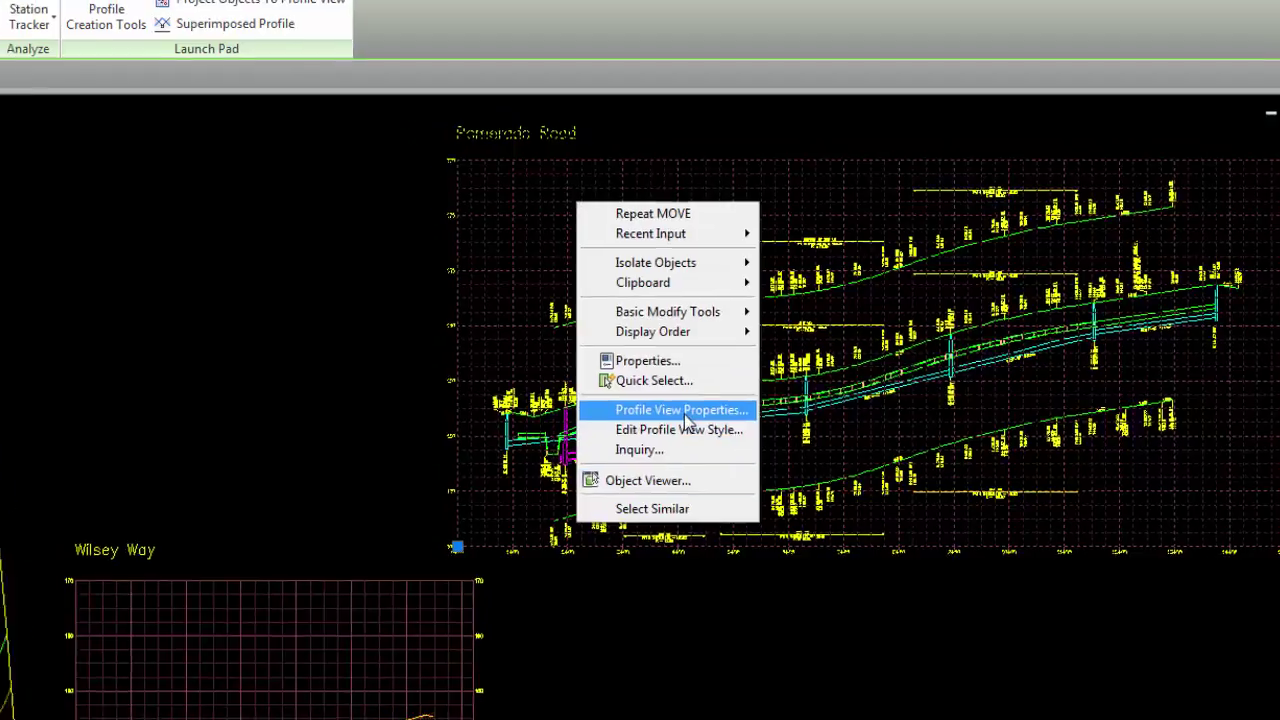
pyautogui.click(671, 411)
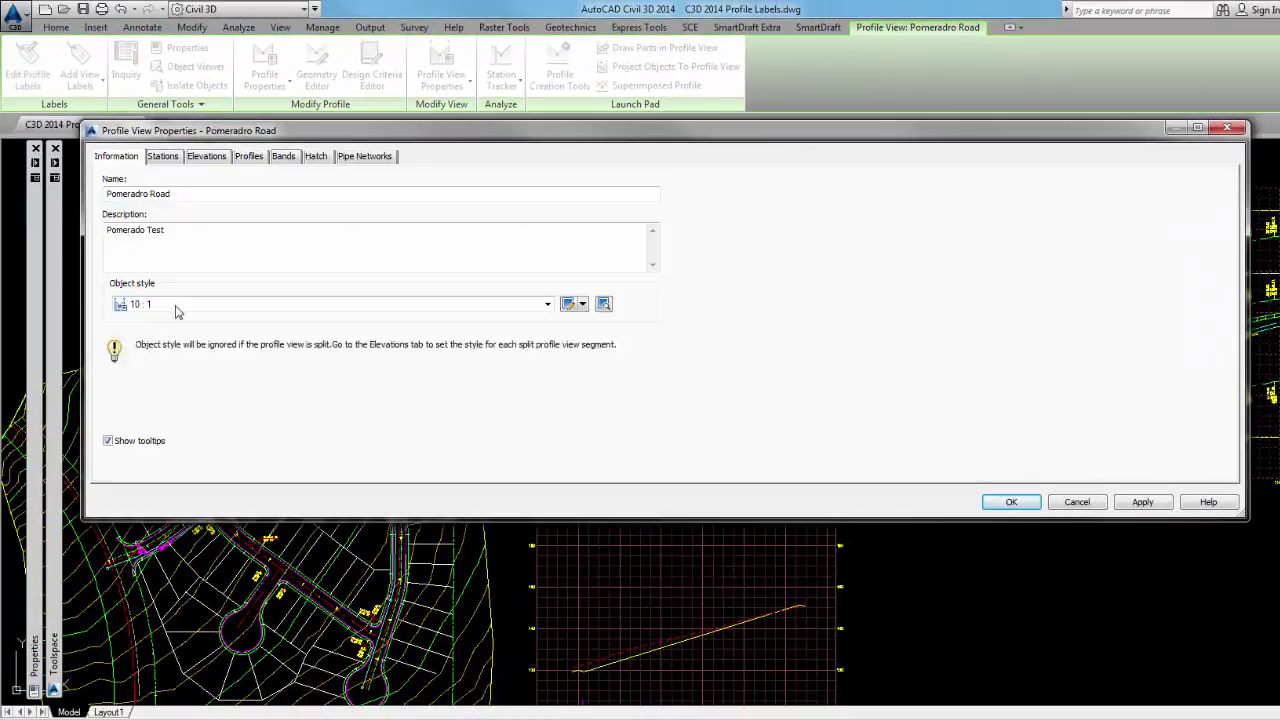
pyautogui.click(175, 312)
pyautogui.click(152, 318)
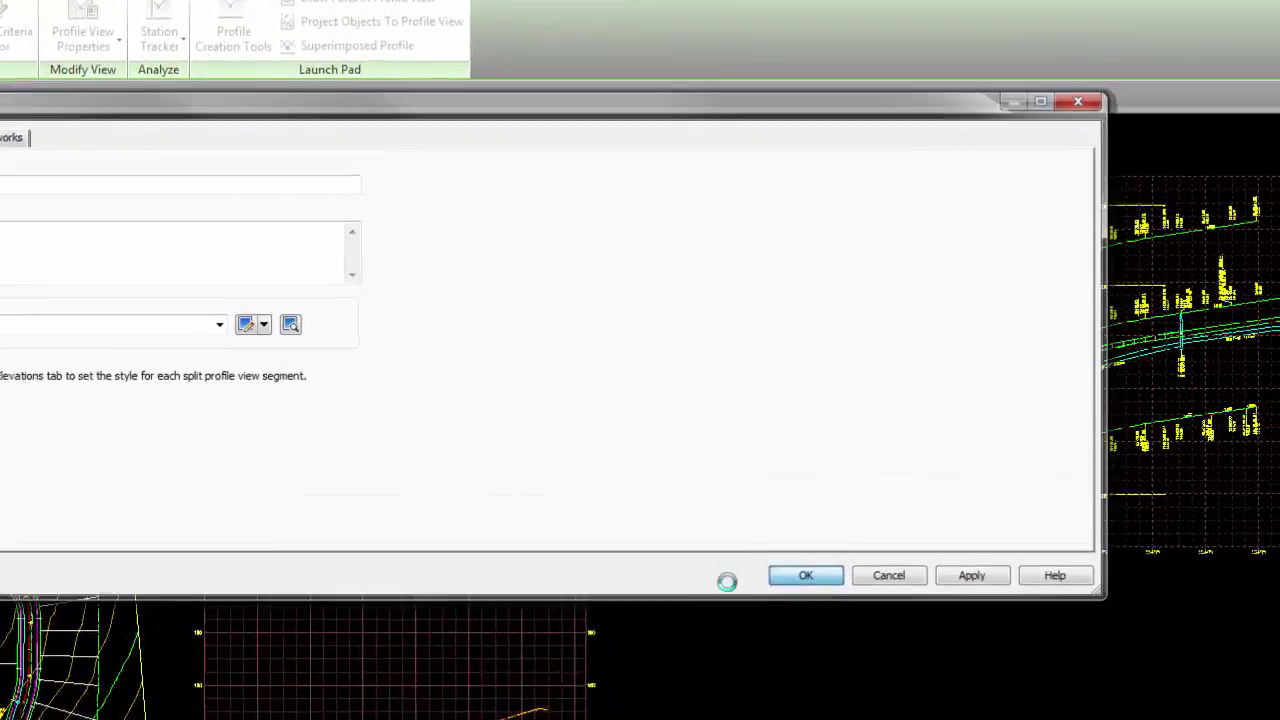
pyautogui.click(1011, 502)
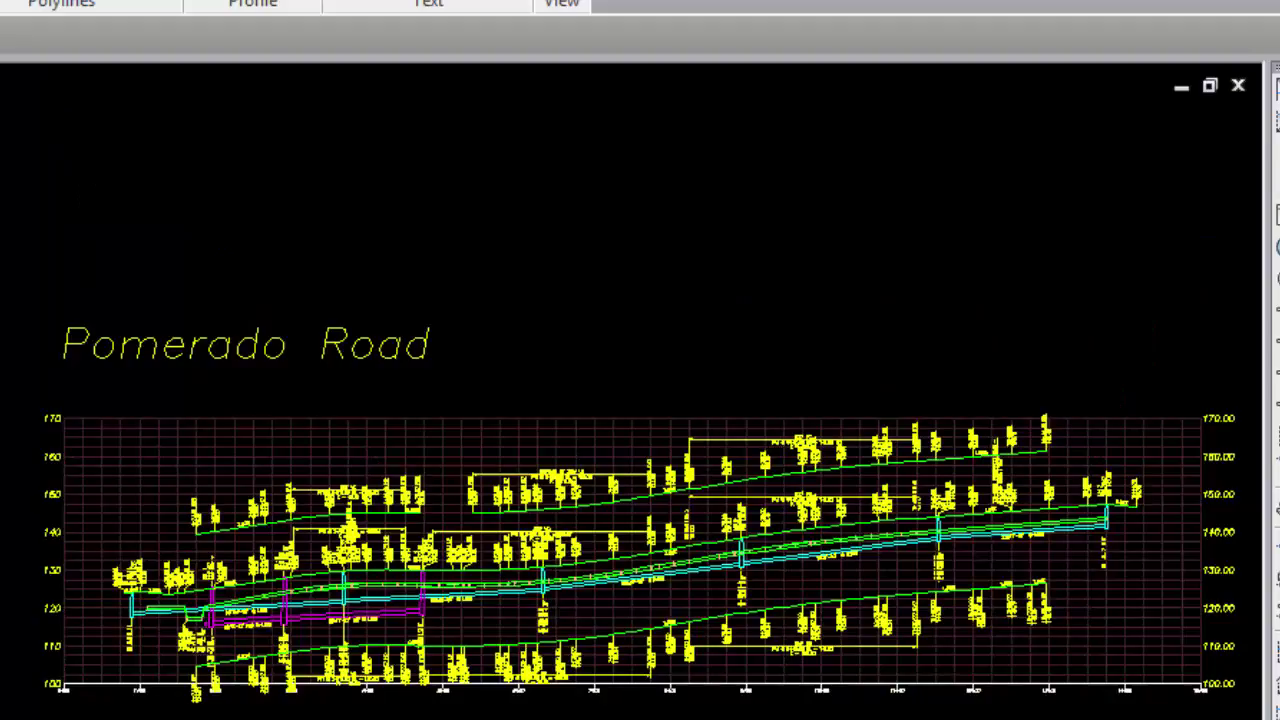
pyautogui.click(149, 498)
pyautogui.rightClick(146, 482)
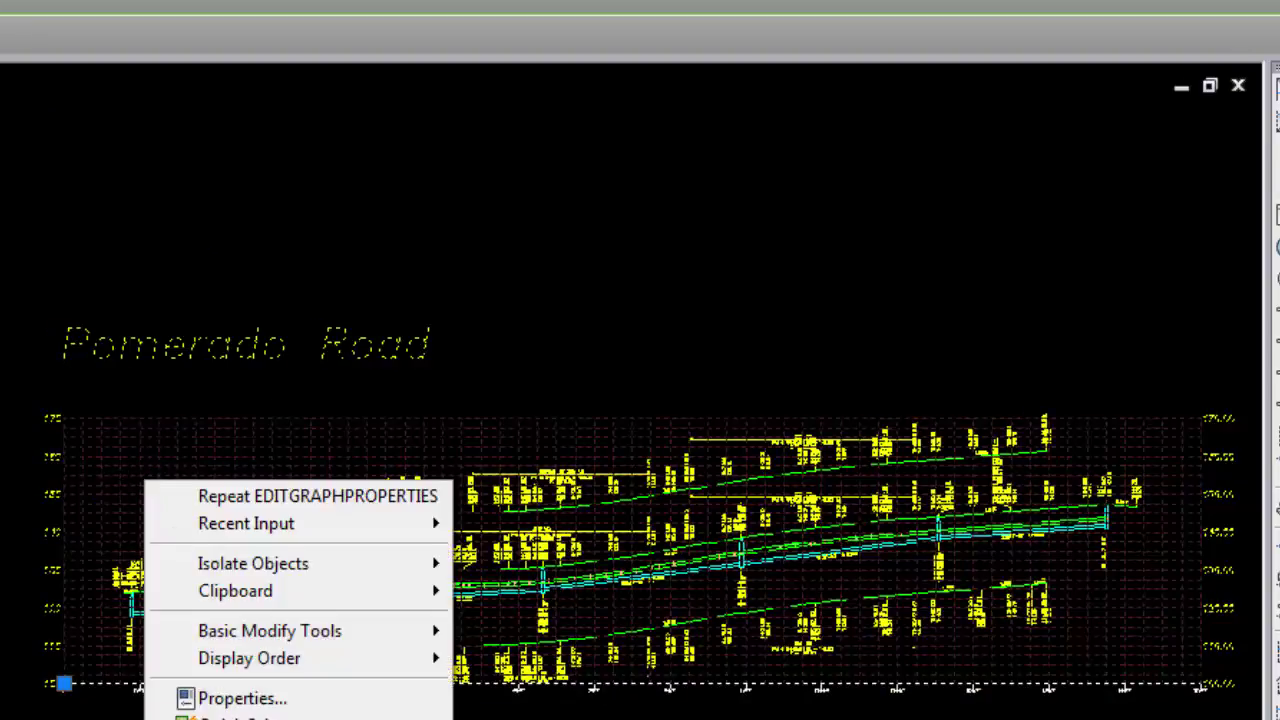
pyautogui.click(300, 718)
pyautogui.click(142, 303)
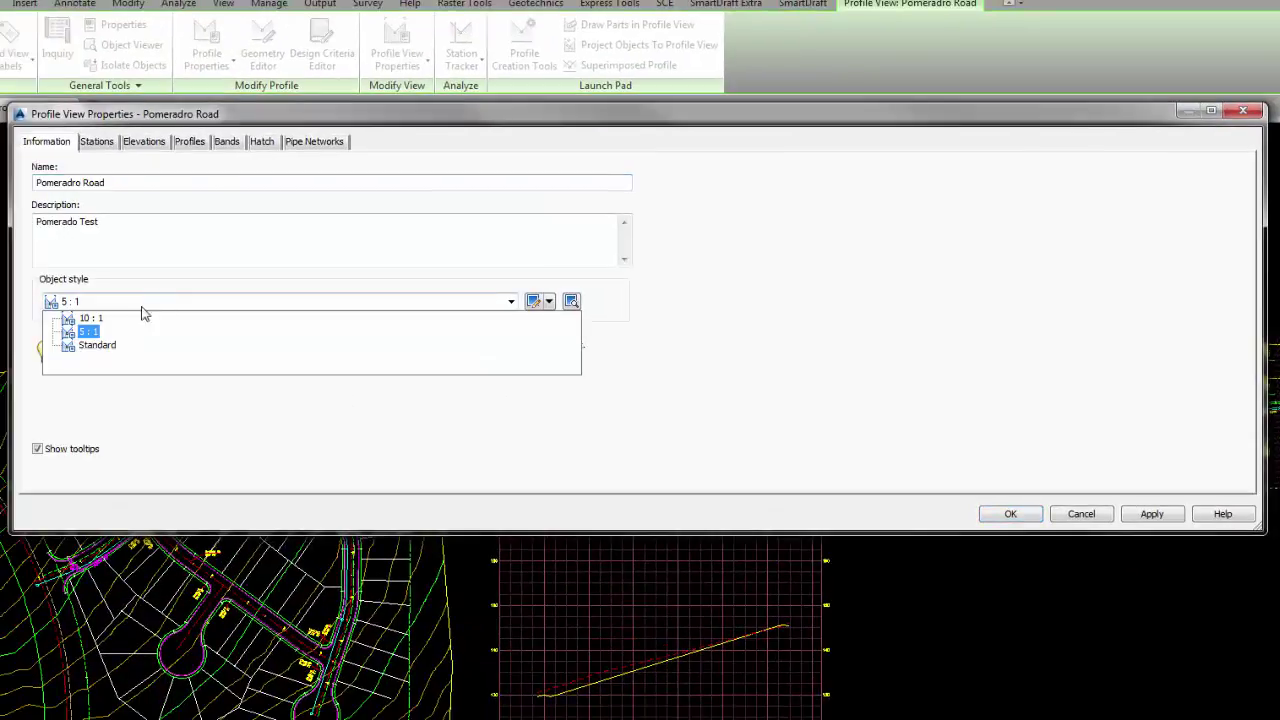
pyautogui.click(92, 318)
pyautogui.click(1006, 512)
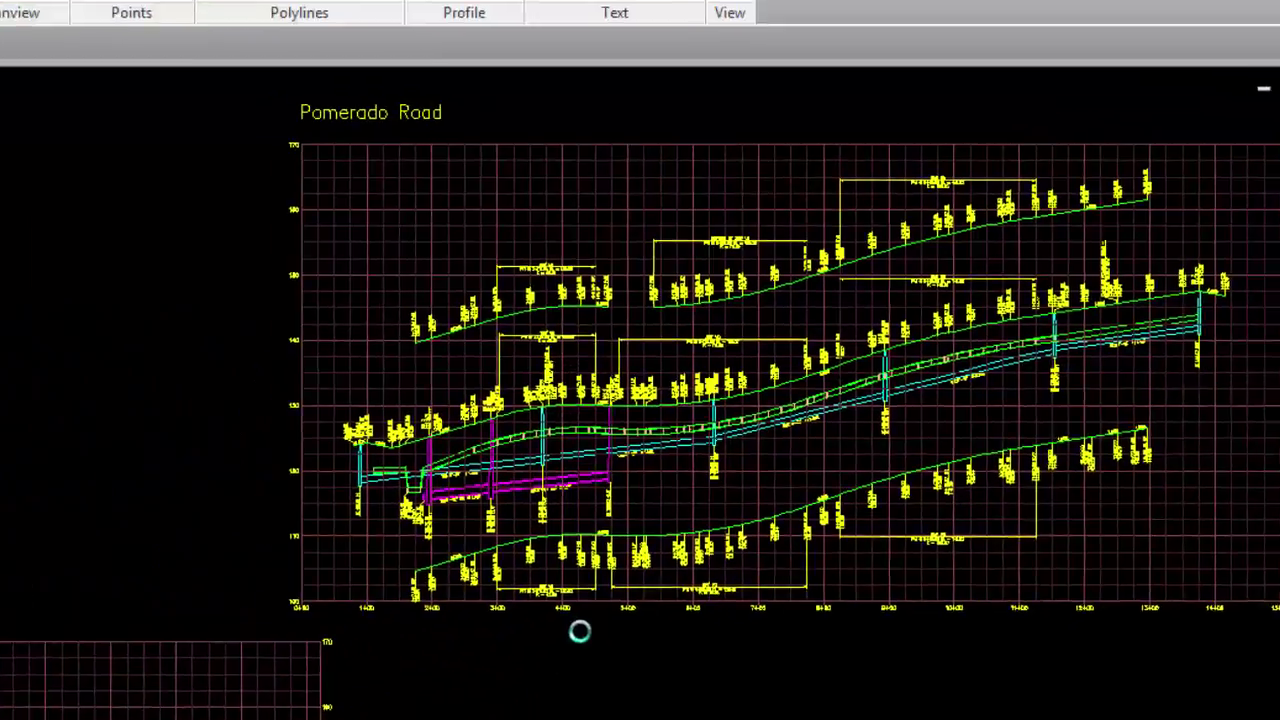